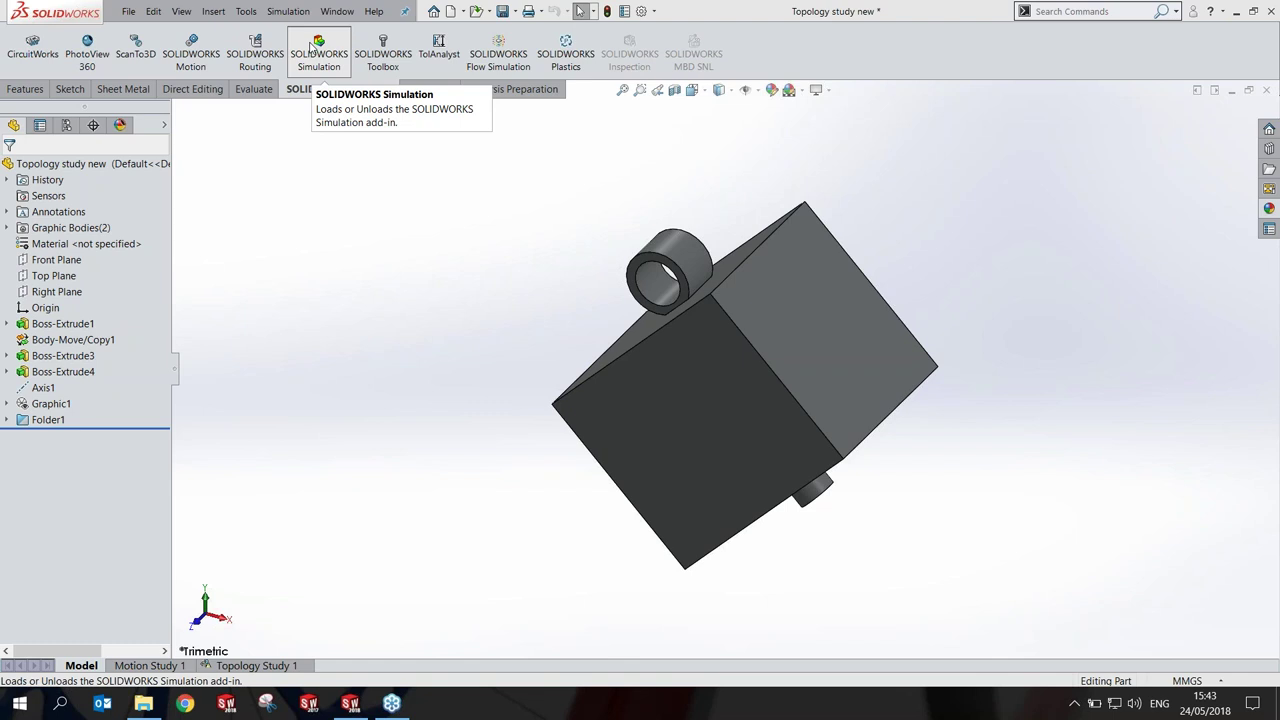
Step: Enable the SOLIDWORKS Simulation add-in and start a new study with default name Static 1
{"action": "left_click", "coordinate": [336, 50]}
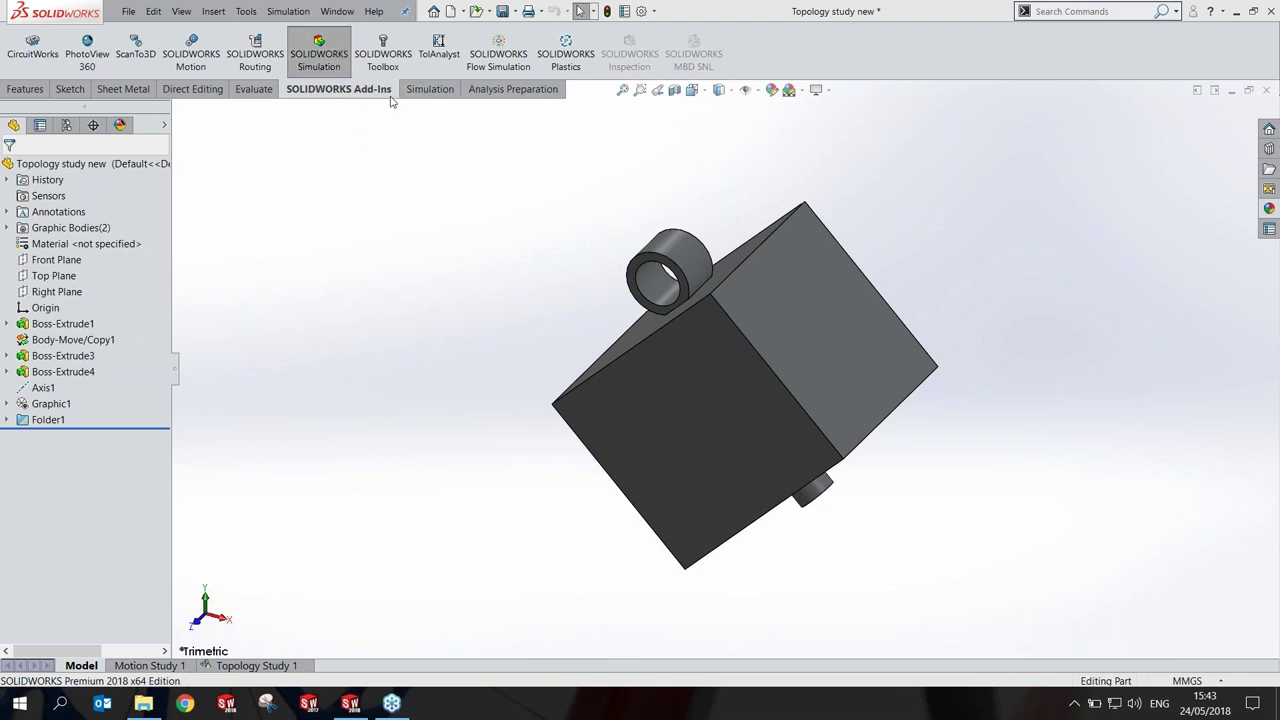
{"action": "left_click", "coordinate": [420, 89]}
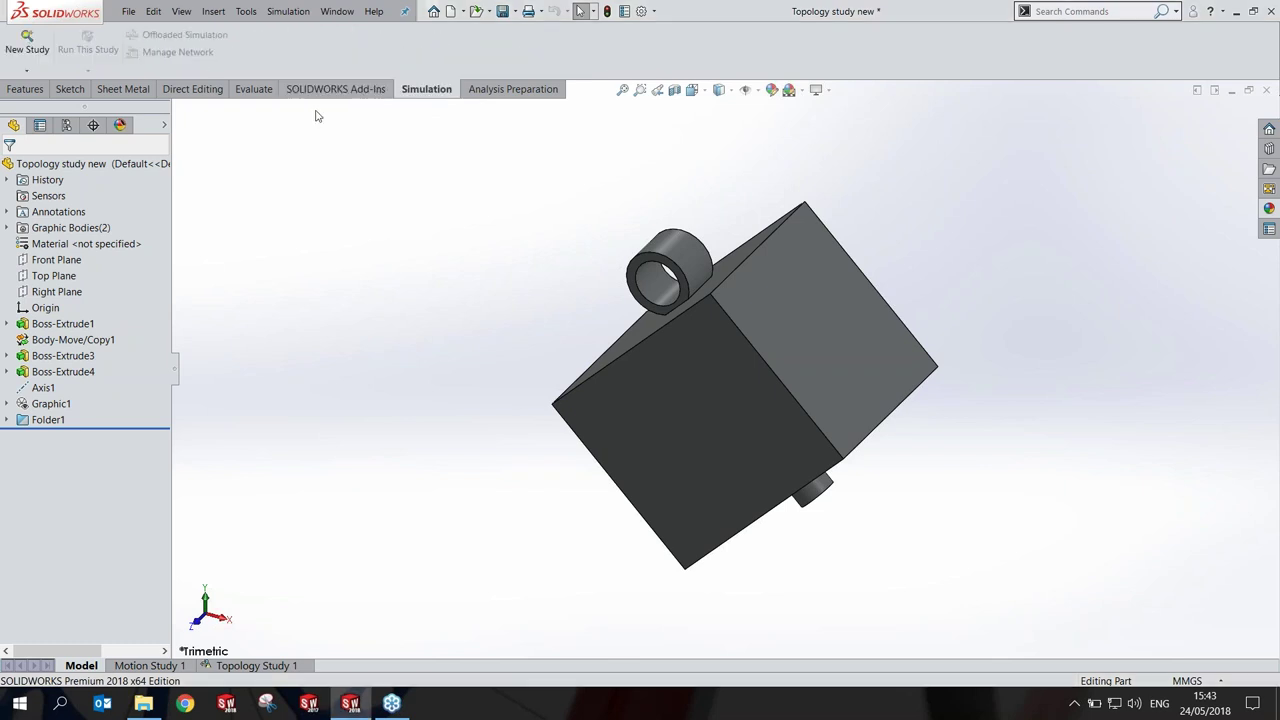
{"action": "left_click", "coordinate": [20, 50]}
{"action": "scroll", "coordinate": [168, 385], "scroll_direction": "down", "scroll_amount": 1}
{"action": "scroll", "coordinate": [170, 385], "scroll_direction": "up", "scroll_amount": 1}
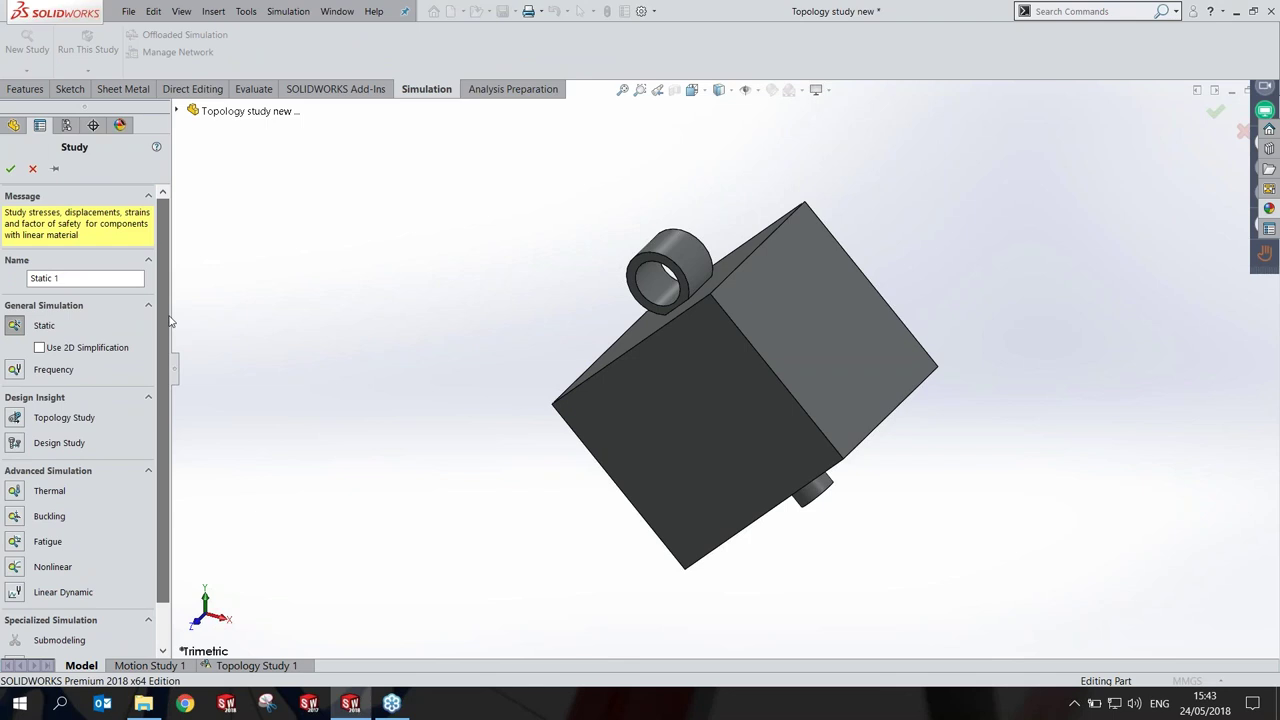
Step: Browse the General Simulation study types, then cancel the study without creating it
{"action": "left_click", "coordinate": [149, 305]}
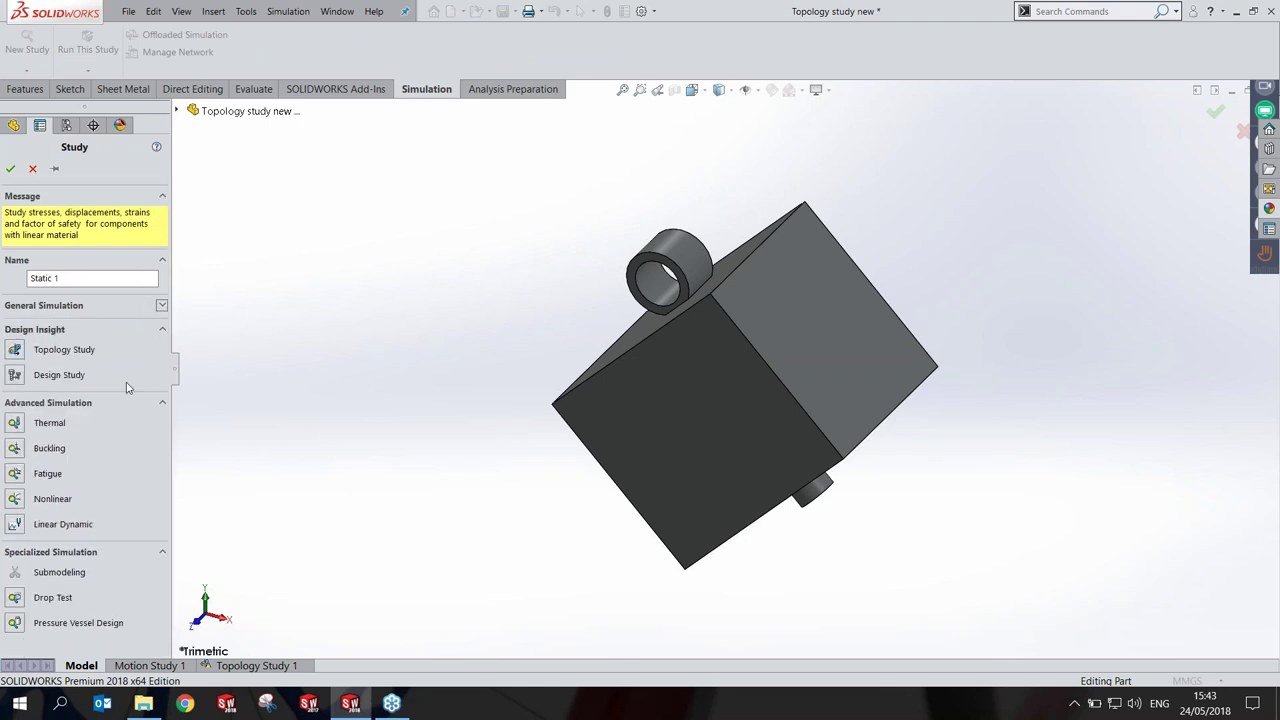
{"action": "left_click", "coordinate": [101, 314]}
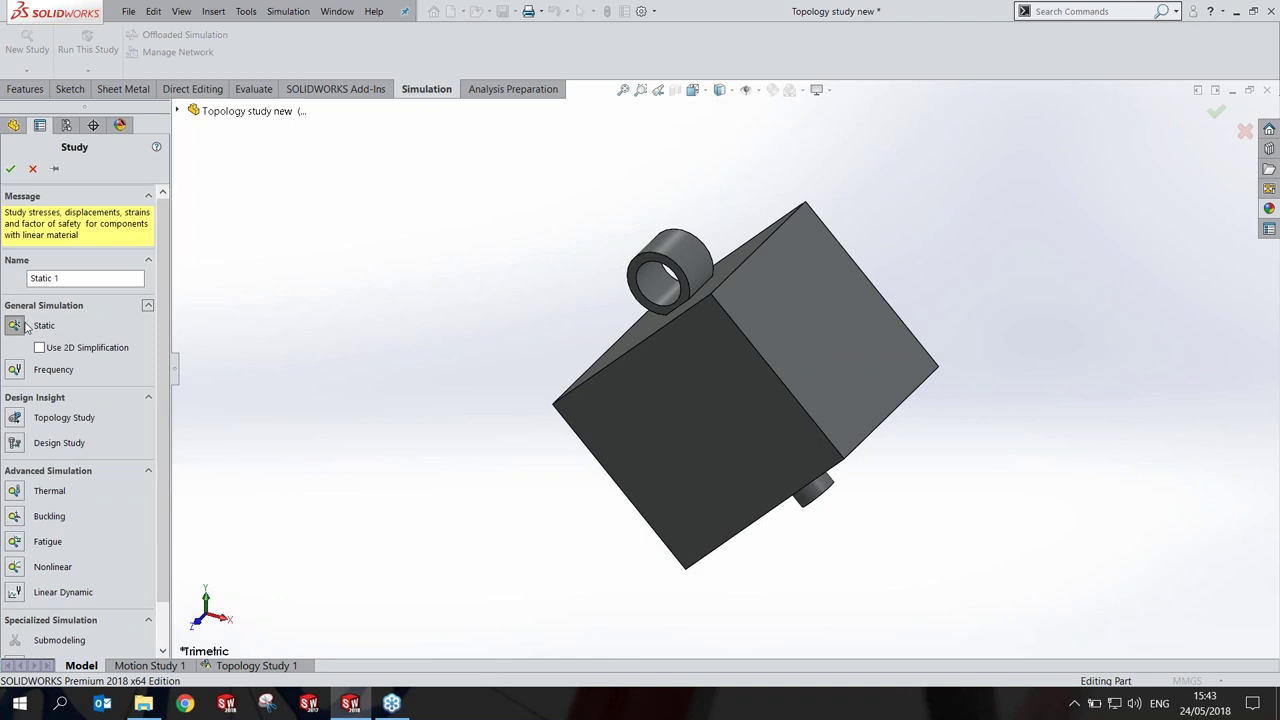
{"action": "scroll", "coordinate": [168, 378], "scroll_direction": "down", "scroll_amount": 1}
{"action": "scroll", "coordinate": [168, 380], "scroll_direction": "down", "scroll_amount": 1}
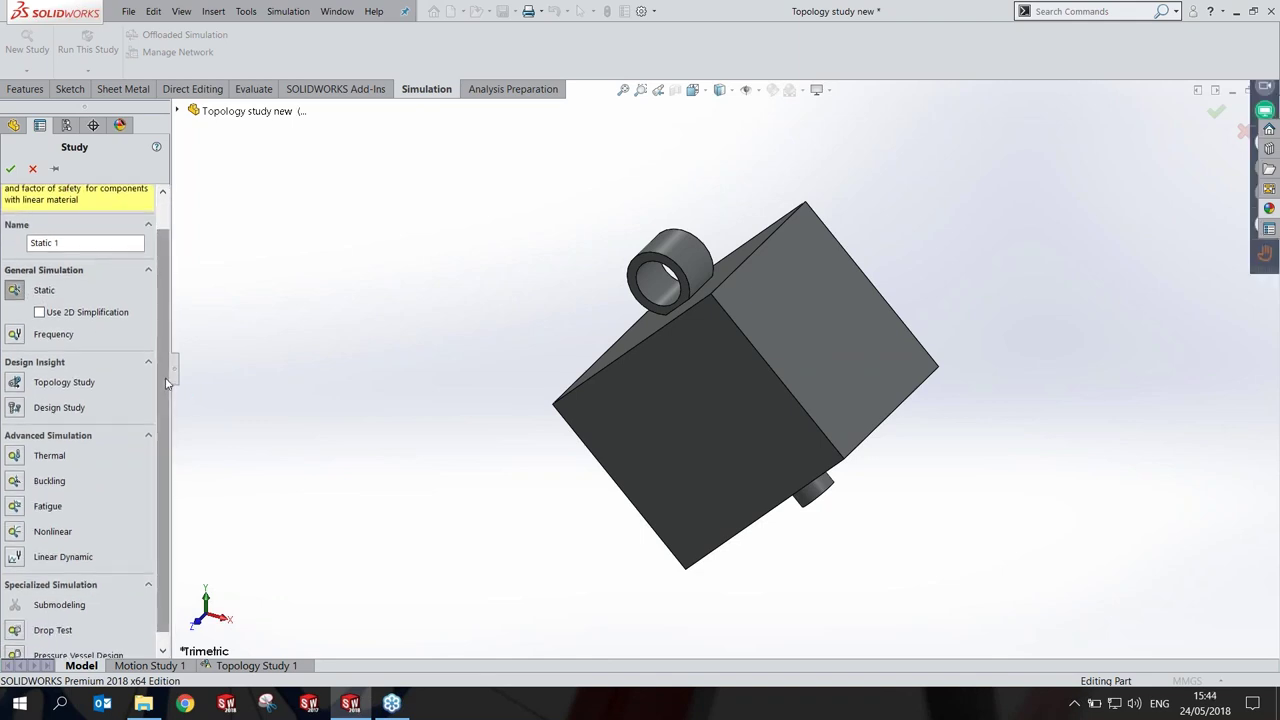
{"action": "scroll", "coordinate": [168, 381], "scroll_direction": "down", "scroll_amount": 1}
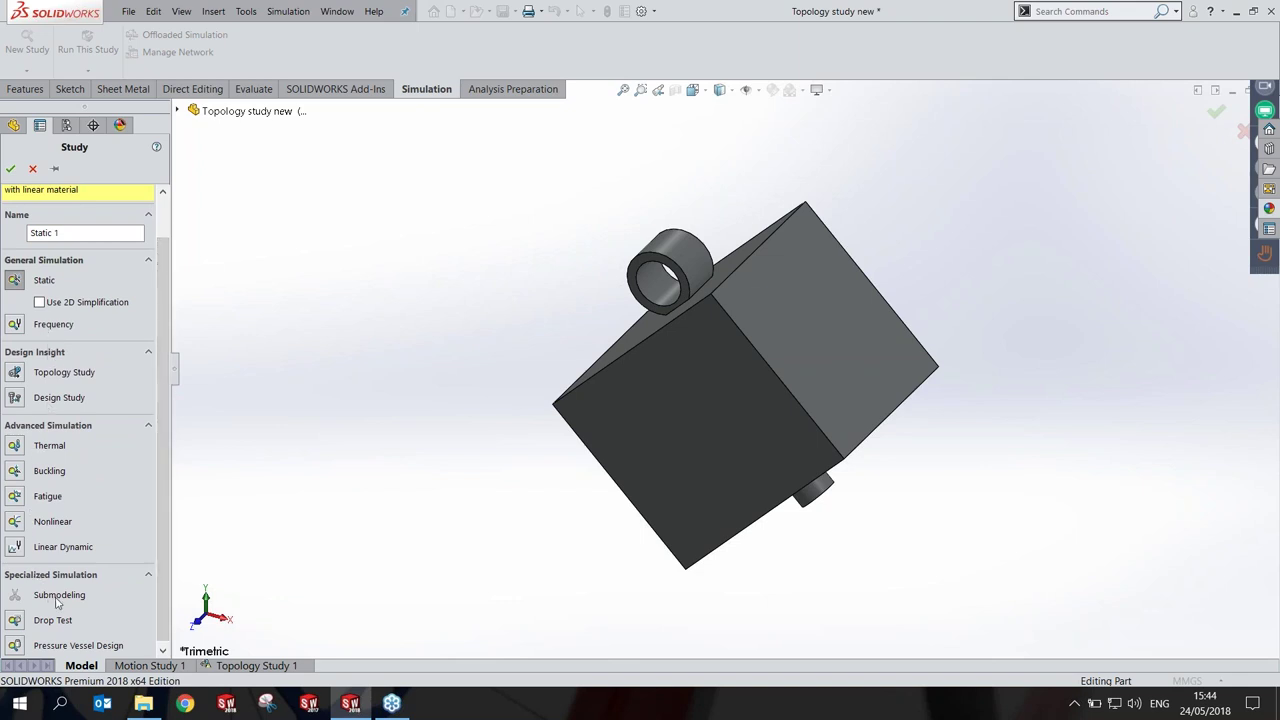
{"action": "scroll", "coordinate": [165, 640], "scroll_direction": "down", "scroll_amount": 1}
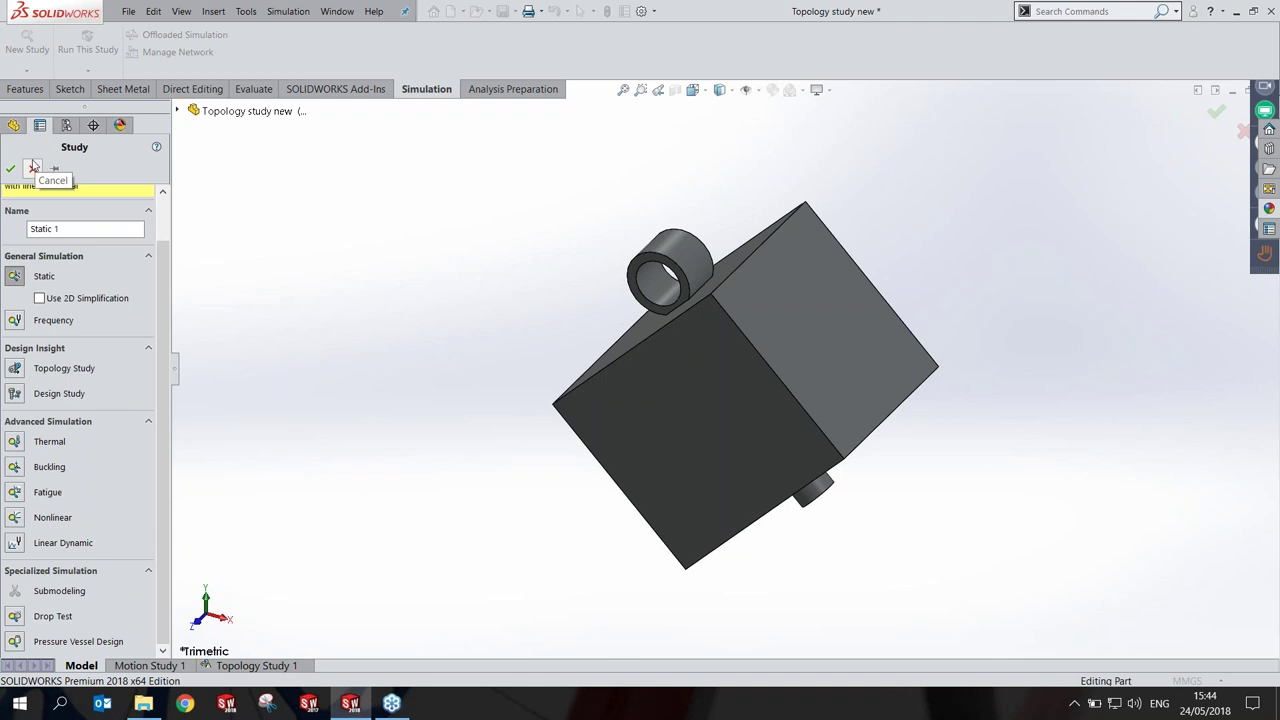
{"action": "left_click", "coordinate": [32, 170]}
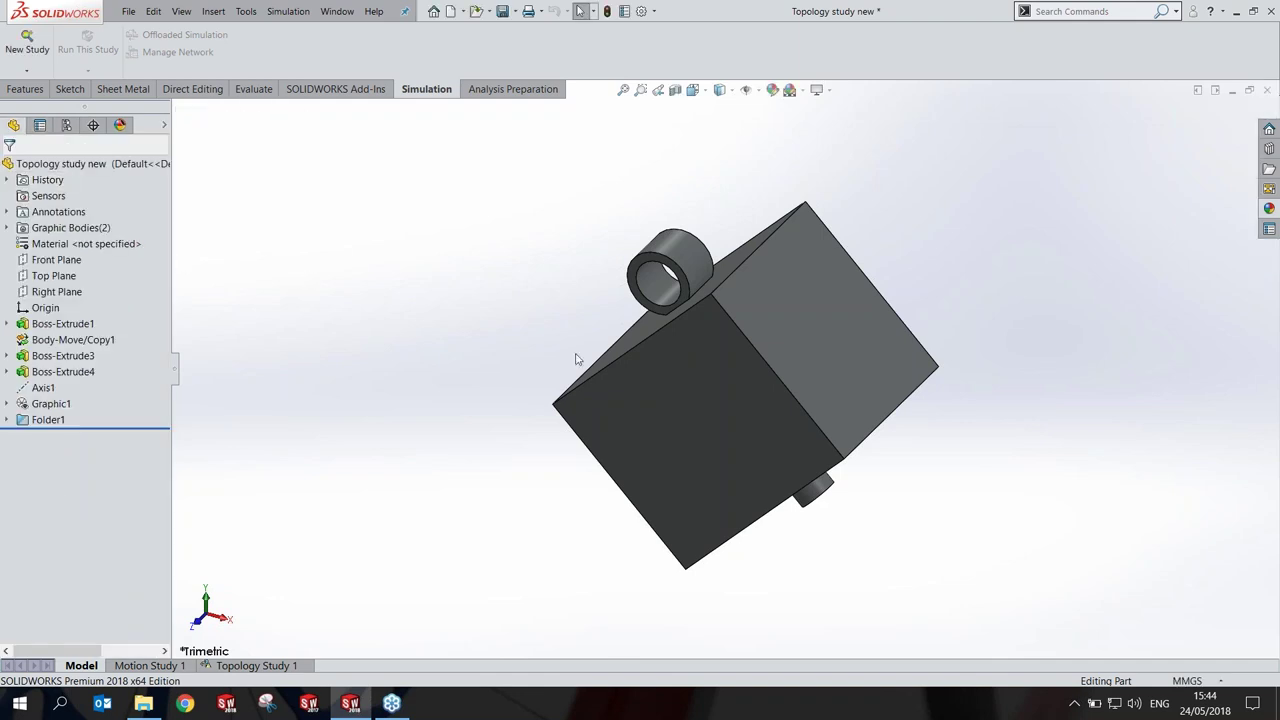
{"action": "mouse_move", "coordinate": [583, 360]}
{"action": "middle_mouse_down"}
{"action": "mouse_move", "coordinate": [600, 362]}
{"action": "mouse_move", "coordinate": [600, 306]}
{"action": "middle_mouse_up"}
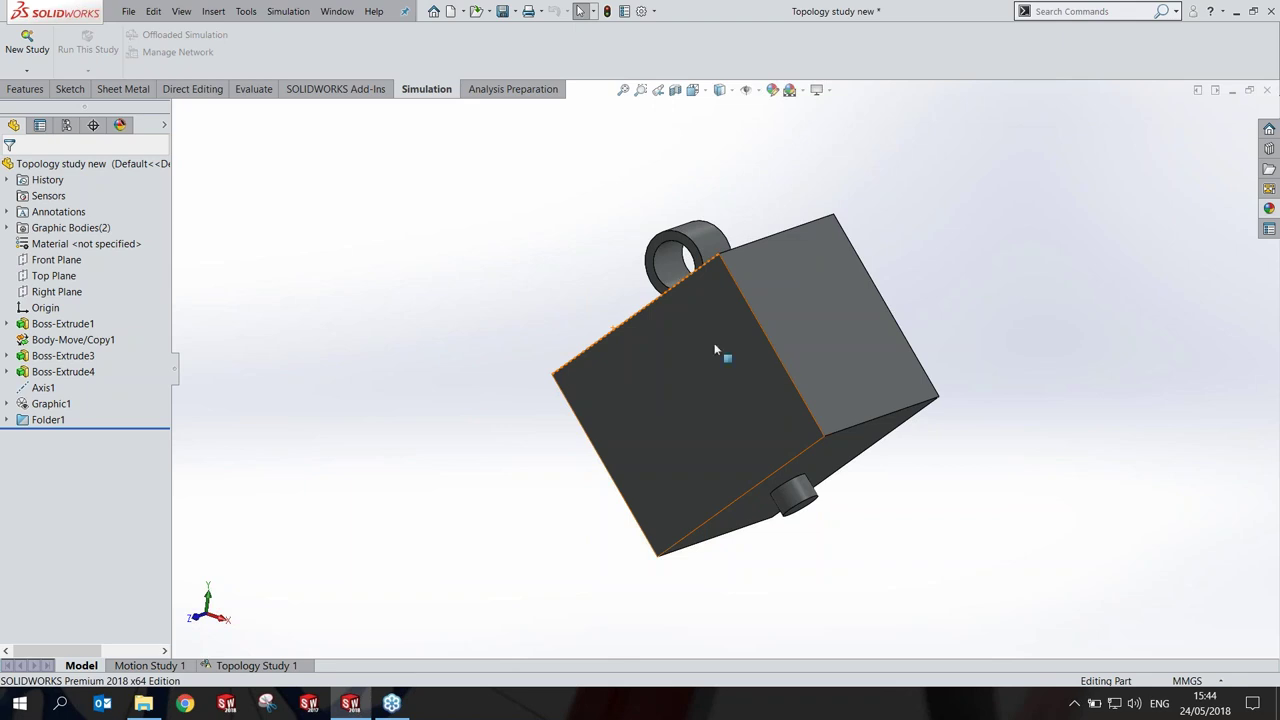
{"action": "middle_click_drag", "start_coordinate": [748, 383], "coordinate": [795, 360]}
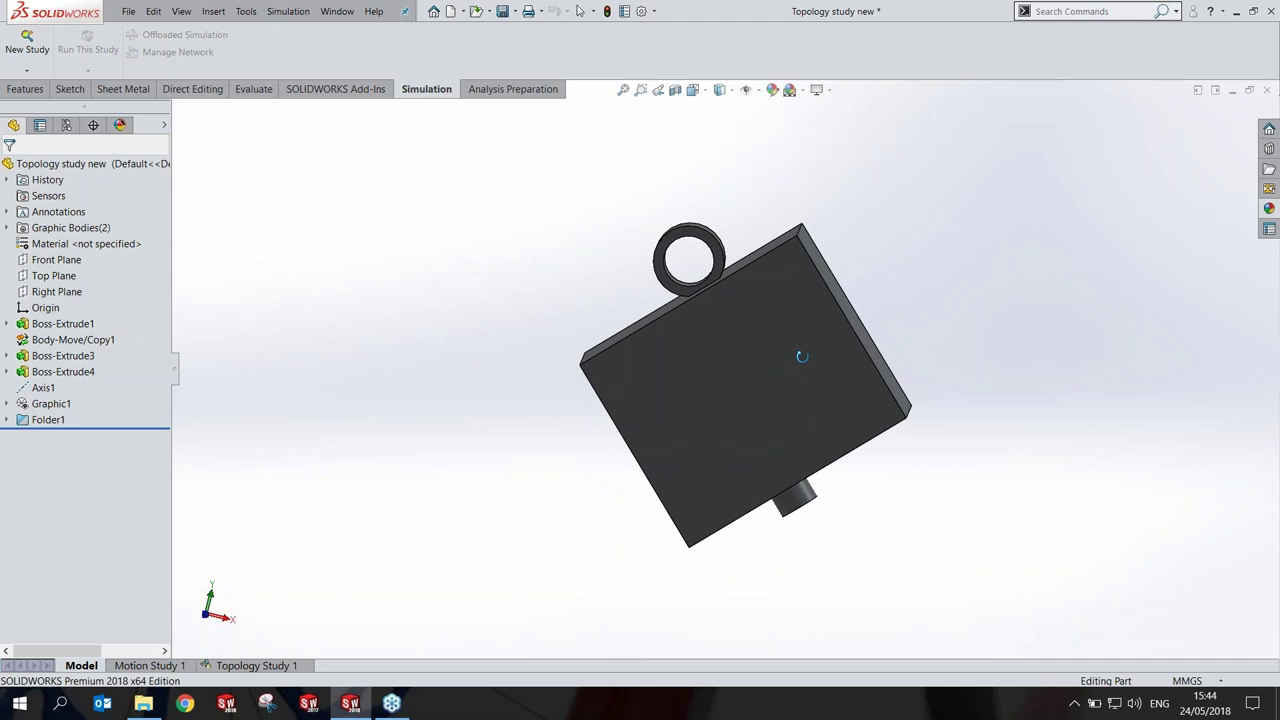
{"action": "left_click", "coordinate": [150, 431]}
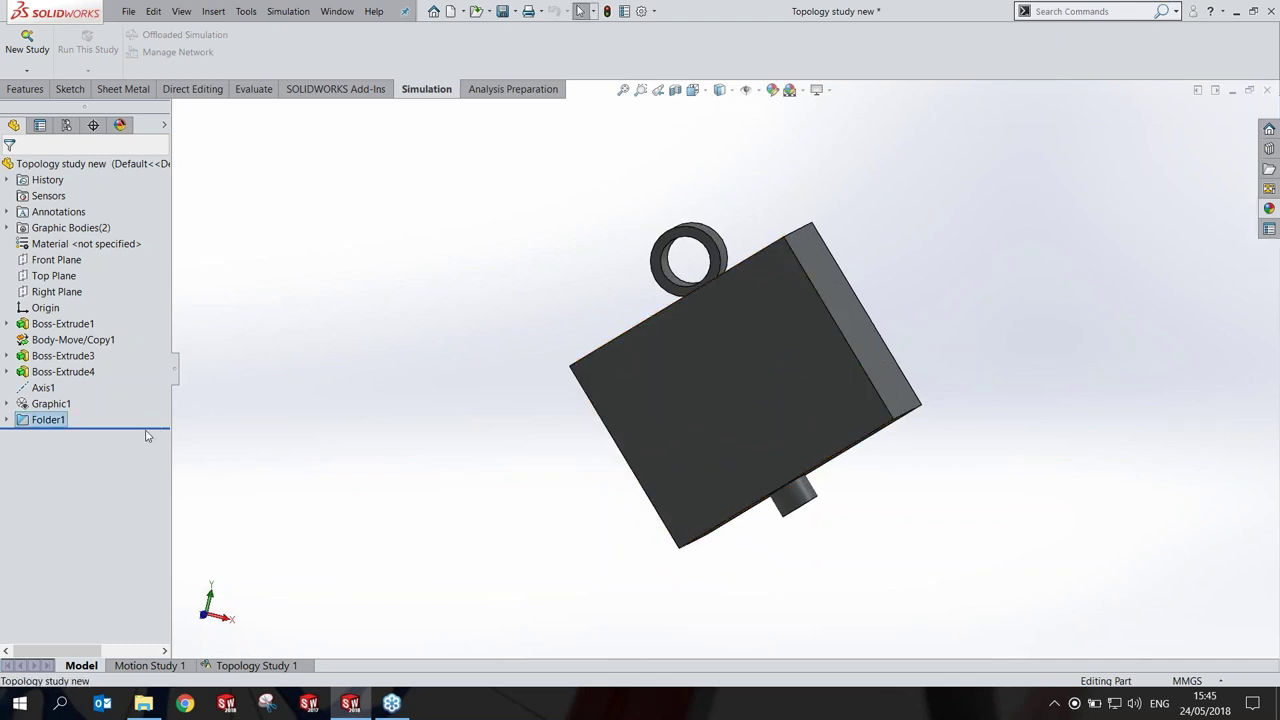
Step: Roll the part back to just after Boss-Extrude1, then step forward through Boss-Extrude3
{"action": "right_click", "coordinate": [72, 340]}
{"action": "left_click", "coordinate": [125, 300]}
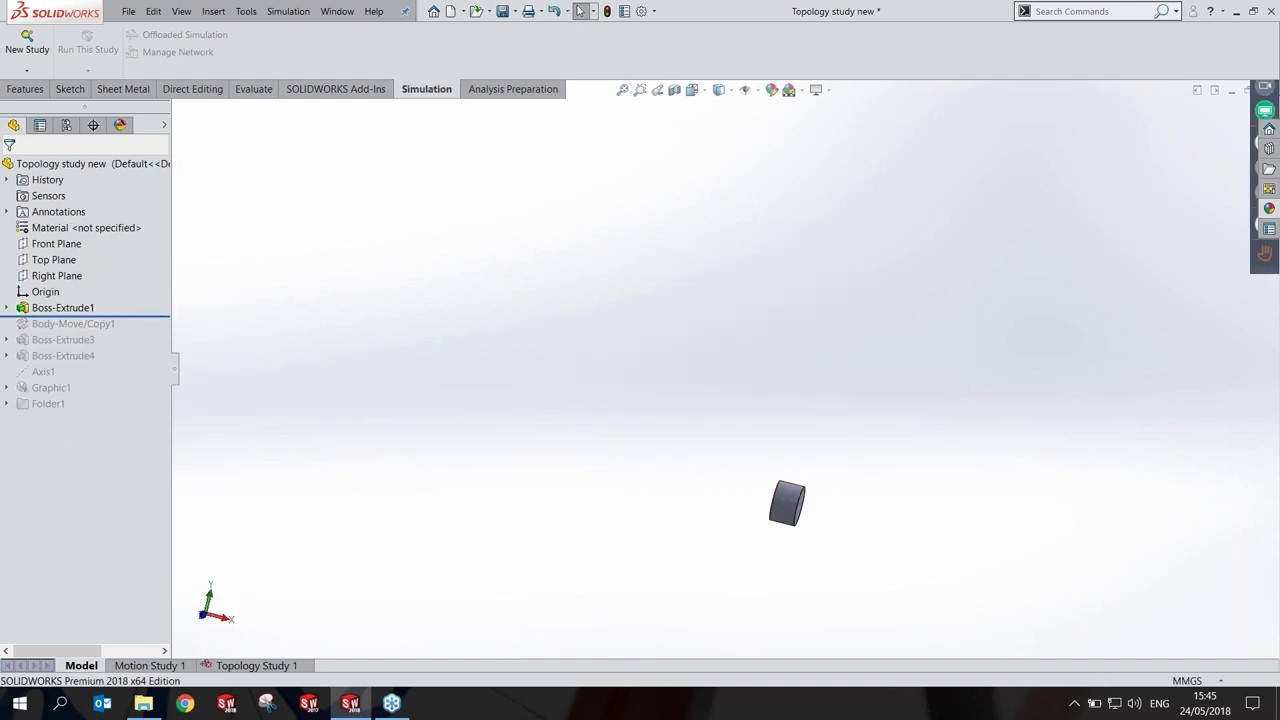
{"action": "key", "text": "Down"}
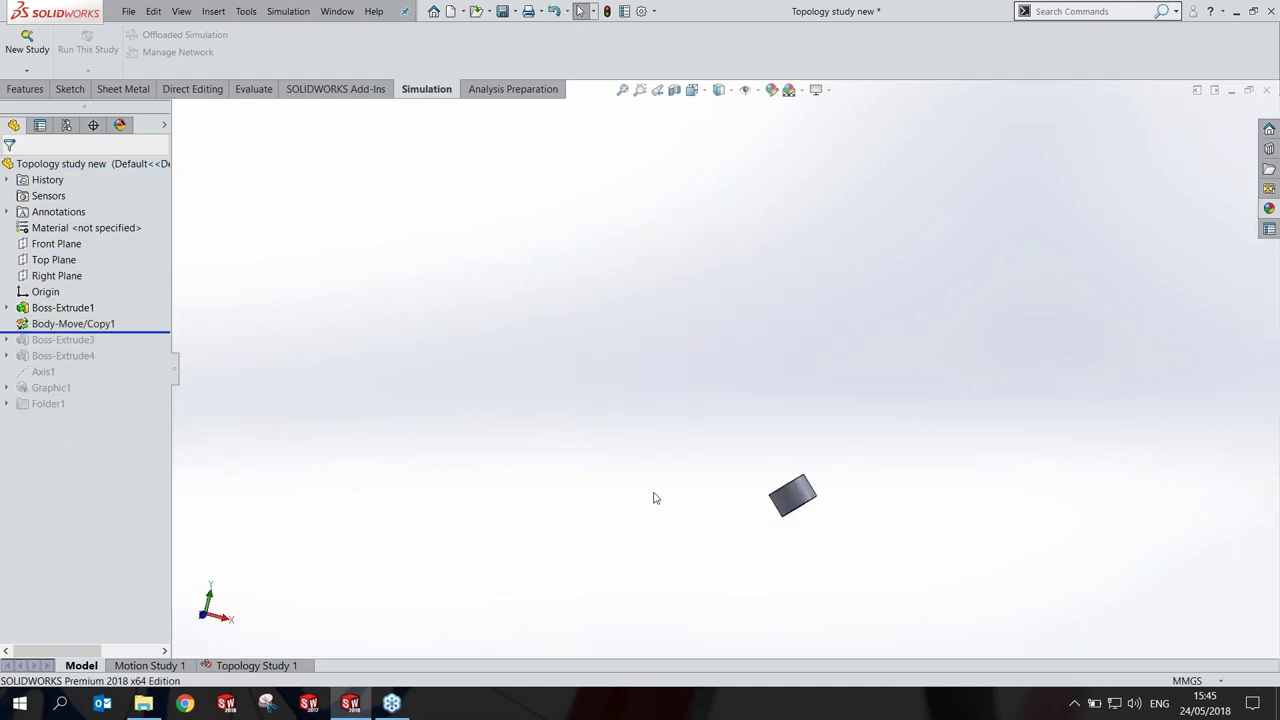
{"action": "scroll", "coordinate": [729, 482], "scroll_direction": "down", "scroll_amount": 4}
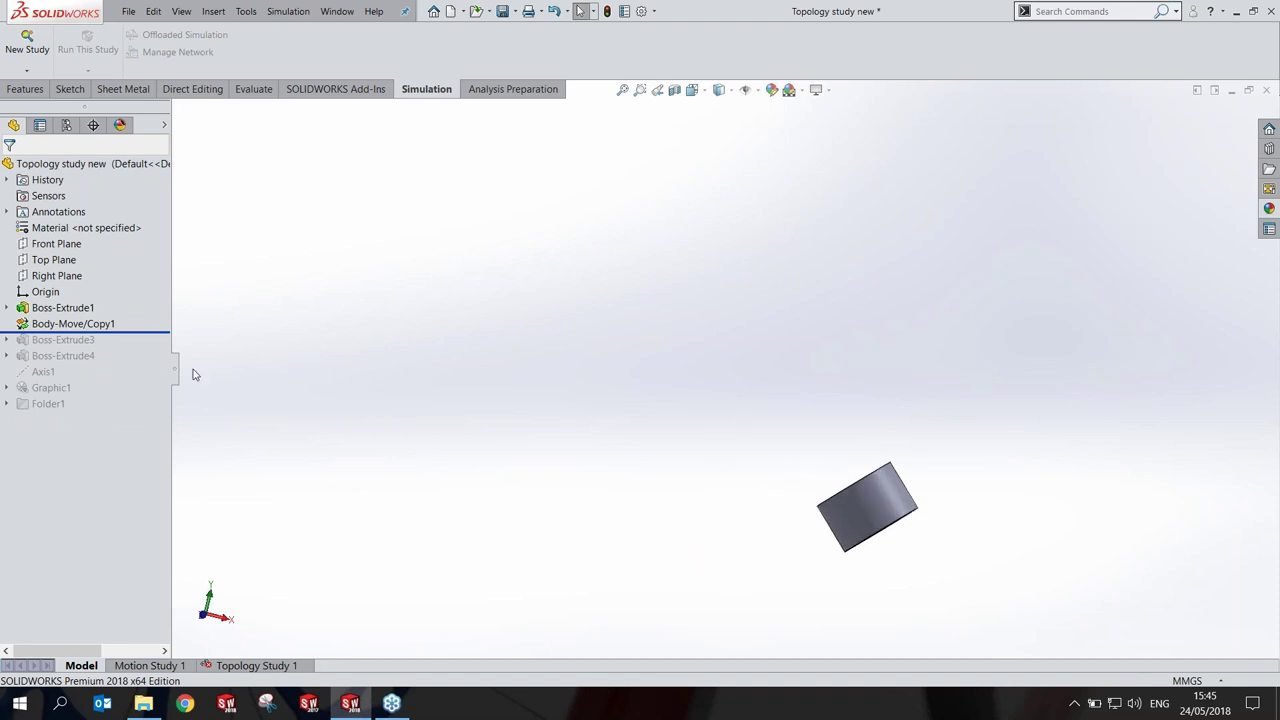
{"action": "left_click_drag", "start_coordinate": [157, 331], "coordinate": [157, 347]}
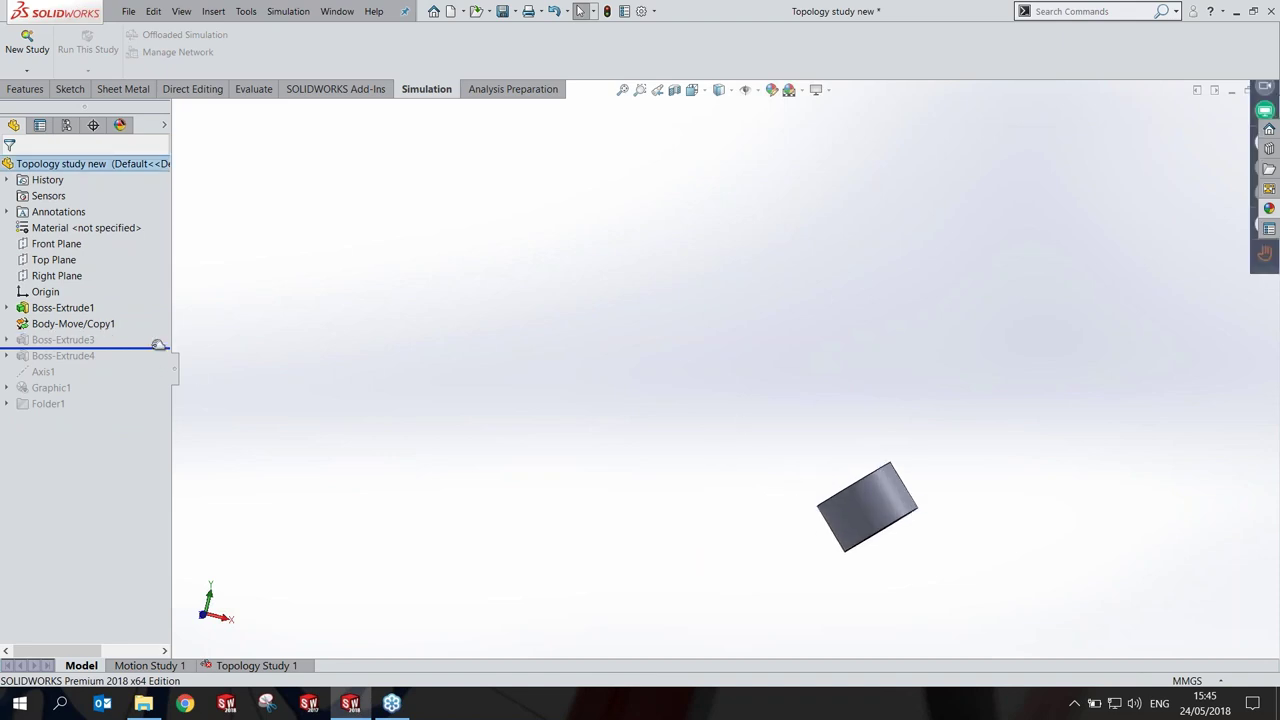
Step: Inspect the Boss-Extrude1 block and Boss-Extrude3 ring, then roll forward to include Boss-Extrude4
{"action": "mouse_move", "coordinate": [819, 203]}
{"action": "middle_mouse_down"}
{"action": "mouse_move", "coordinate": [815, 247]}
{"action": "mouse_move", "coordinate": [780, 243]}
{"action": "middle_mouse_up"}
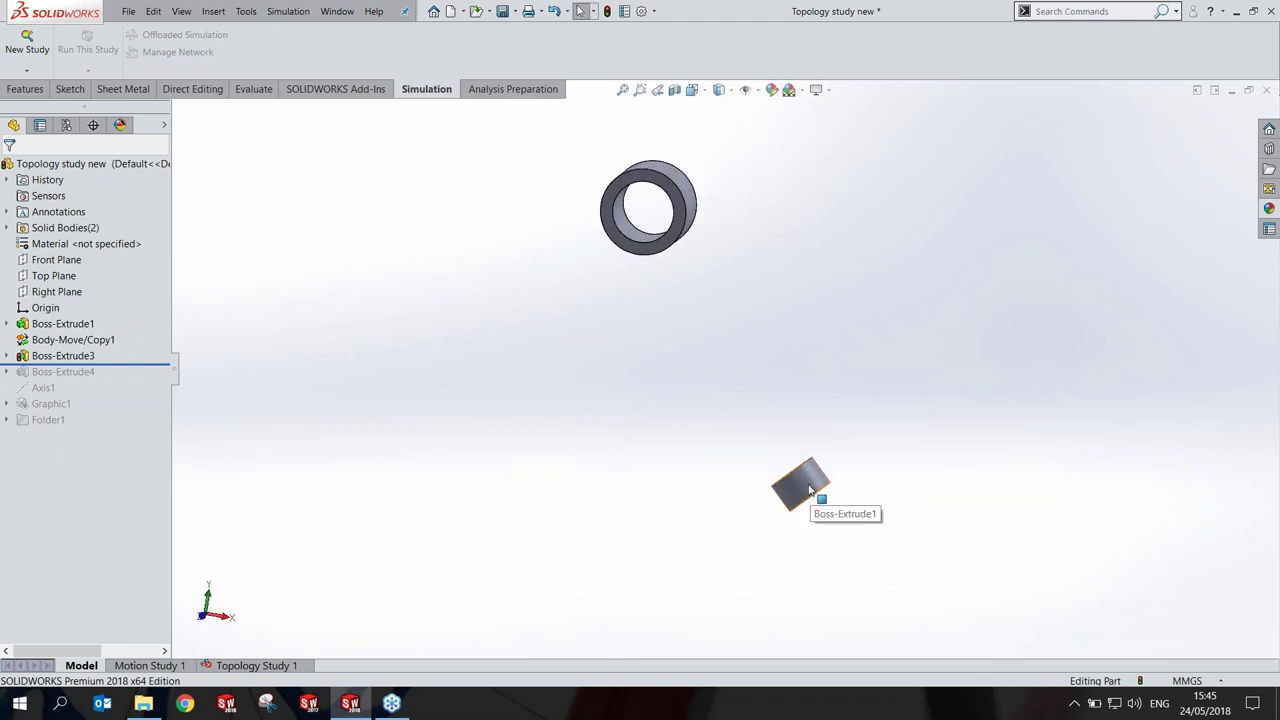
{"action": "left_click", "coordinate": [806, 484]}
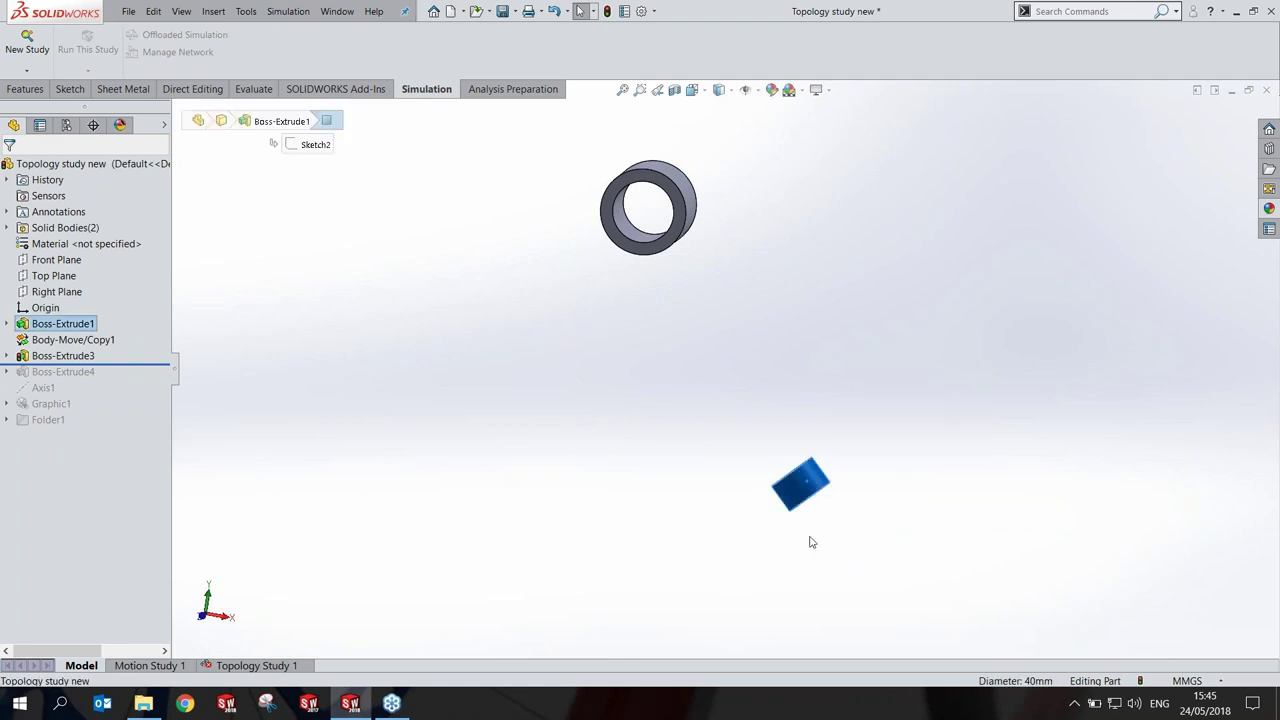
{"action": "left_click", "coordinate": [620, 225]}
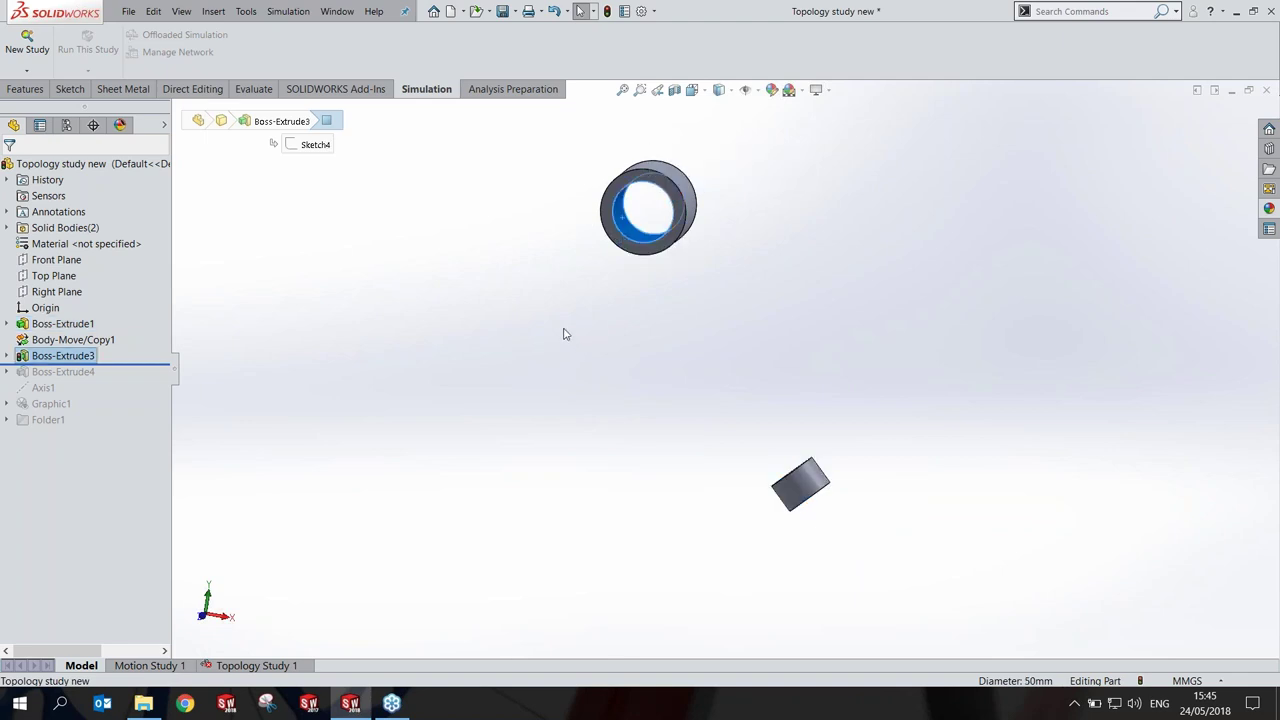
{"action": "left_click", "coordinate": [808, 500]}
{"action": "mouse_move", "coordinate": [728, 498]}
{"action": "middle_mouse_down"}
{"action": "mouse_move", "coordinate": [756, 471]}
{"action": "mouse_move", "coordinate": [801, 481]}
{"action": "middle_mouse_up"}
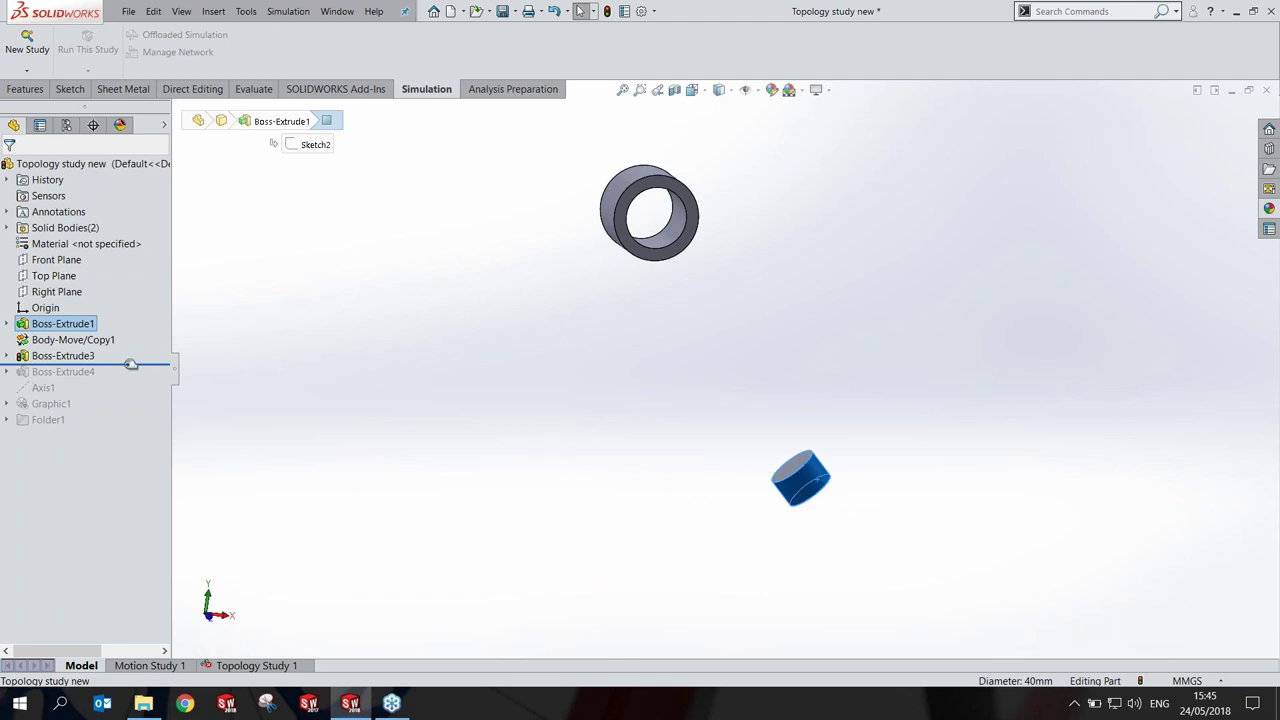
{"action": "middle_click_drag", "start_coordinate": [360, 372], "coordinate": [509, 367]}
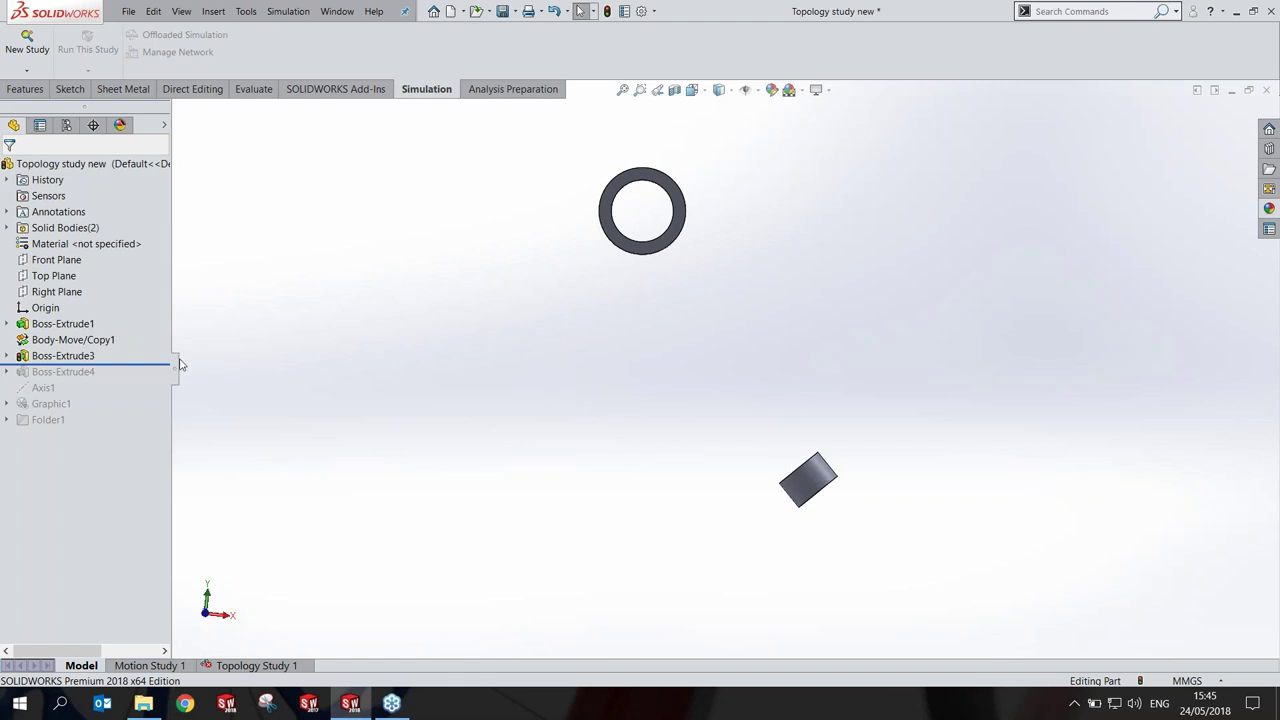
{"action": "left_click_drag", "start_coordinate": [163, 362], "coordinate": [163, 378]}
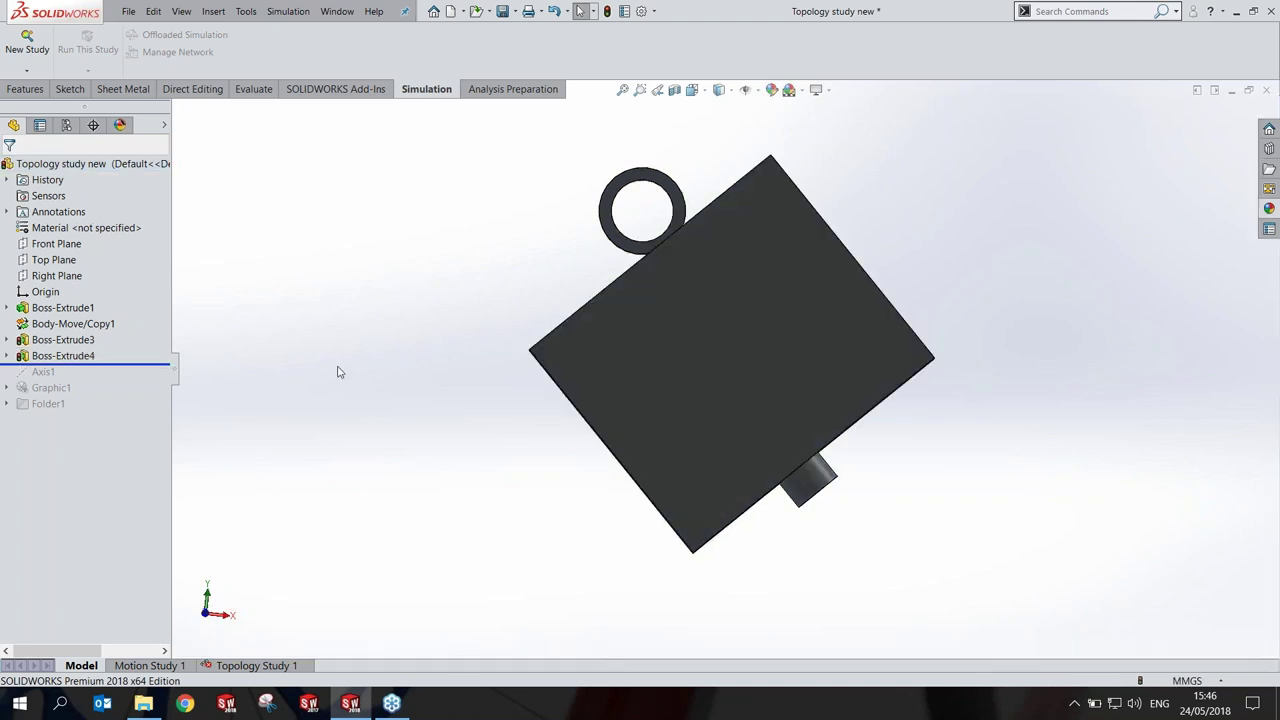
Step: Inspect the ring from several angles, then move the rollback bar below Folder1
{"action": "middle_click_drag", "start_coordinate": [395, 426], "coordinate": [434, 460]}
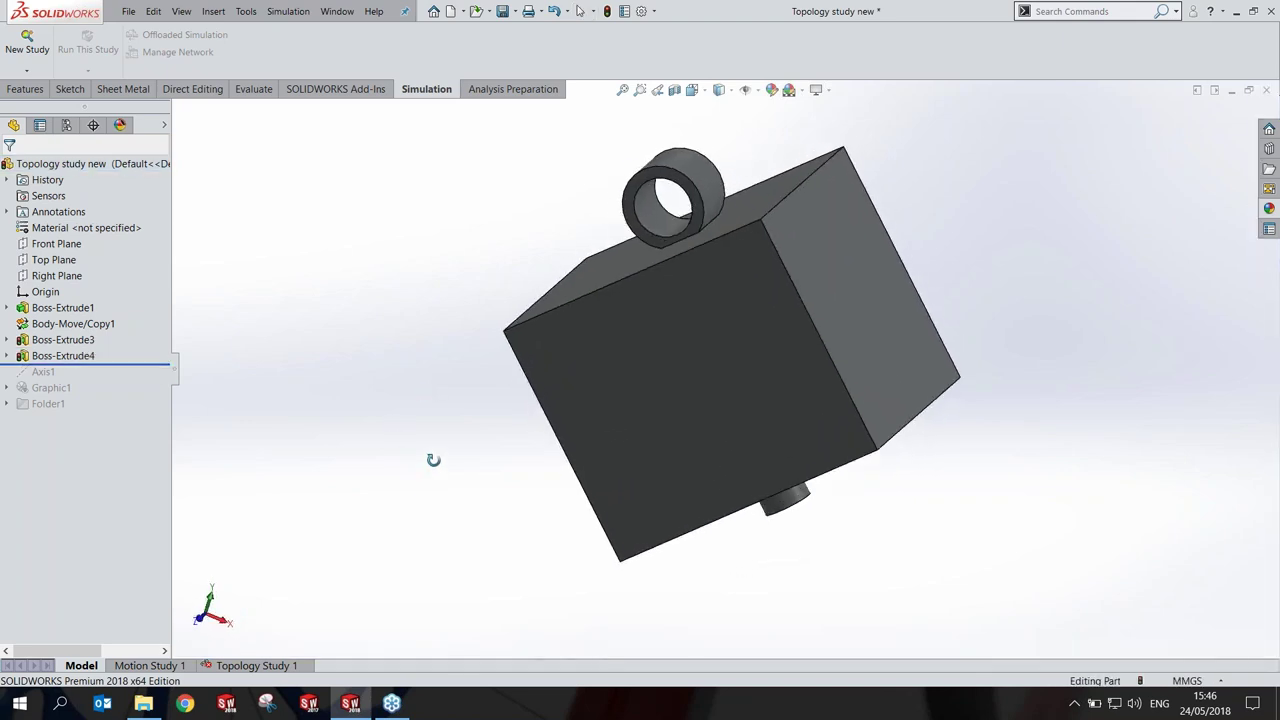
{"action": "scroll", "coordinate": [644, 272], "scroll_direction": "down", "scroll_amount": 3}
{"action": "left_click", "coordinate": [732, 228]}
{"action": "scroll", "coordinate": [732, 228], "scroll_direction": "up", "scroll_amount": 2}
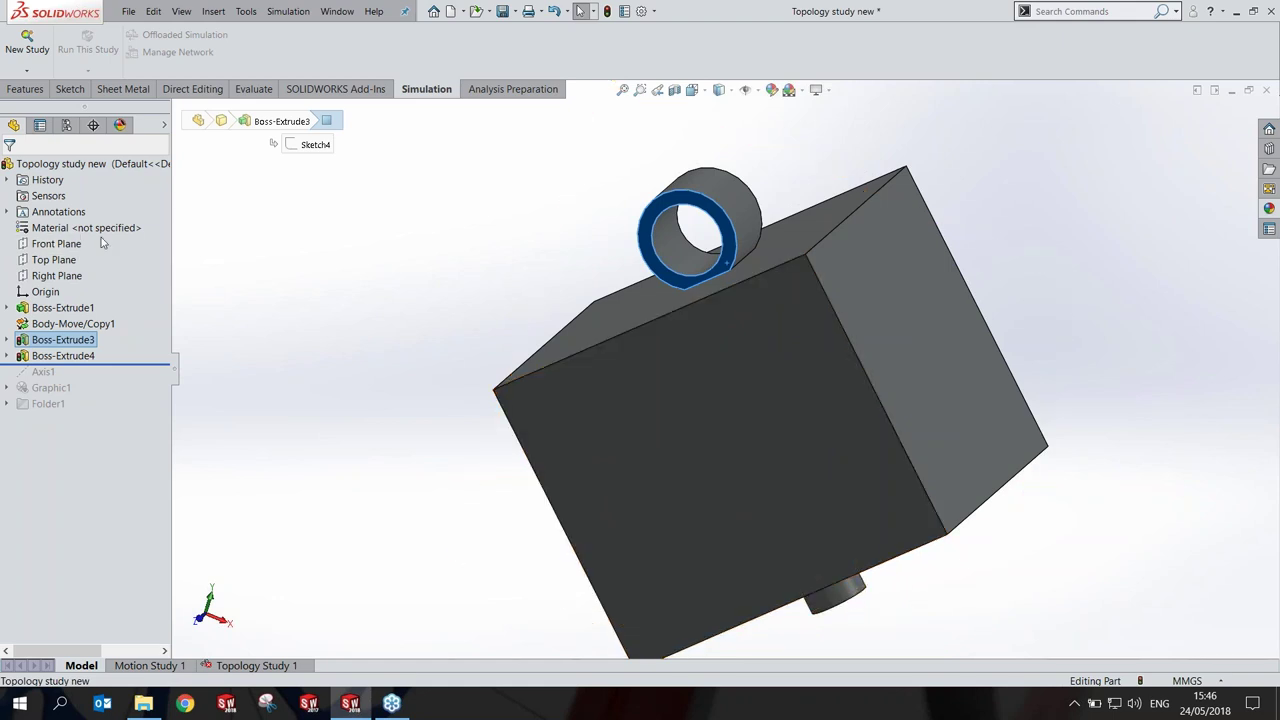
{"action": "middle_click_drag", "start_coordinate": [322, 349], "coordinate": [329, 314]}
{"action": "left_click", "coordinate": [329, 316]}
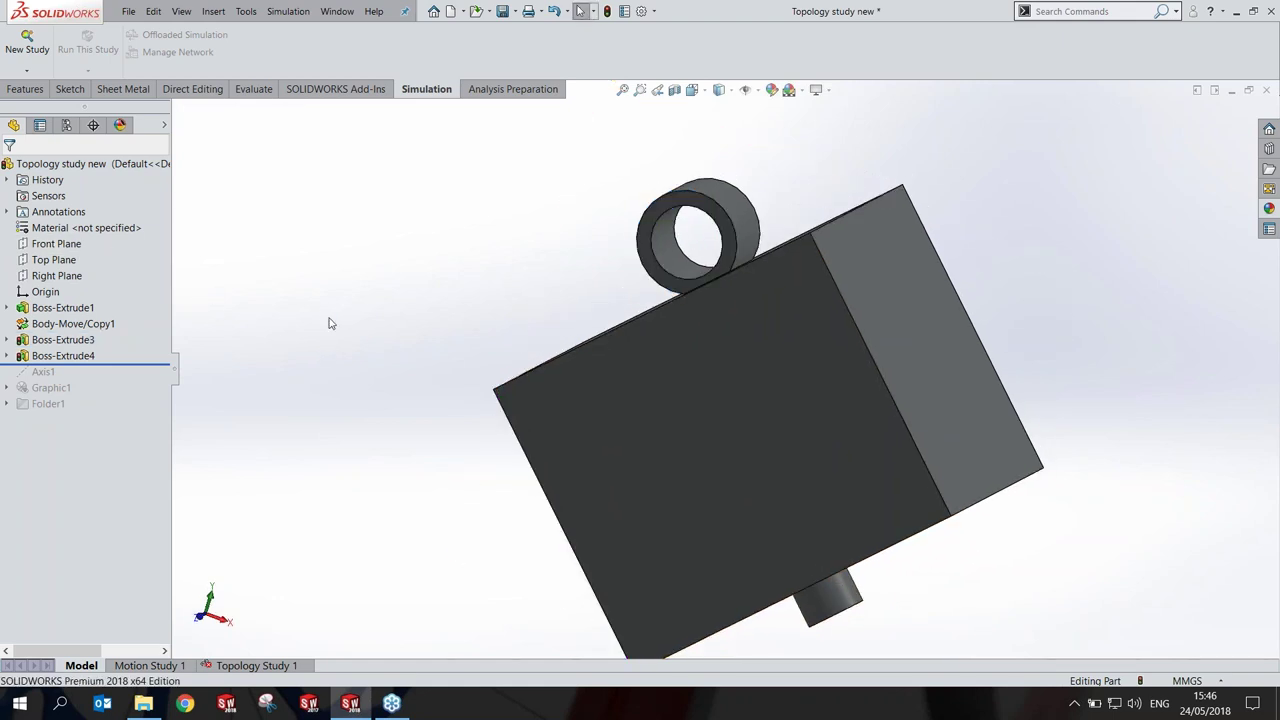
{"action": "middle_click_drag", "start_coordinate": [641, 437], "coordinate": [591, 429]}
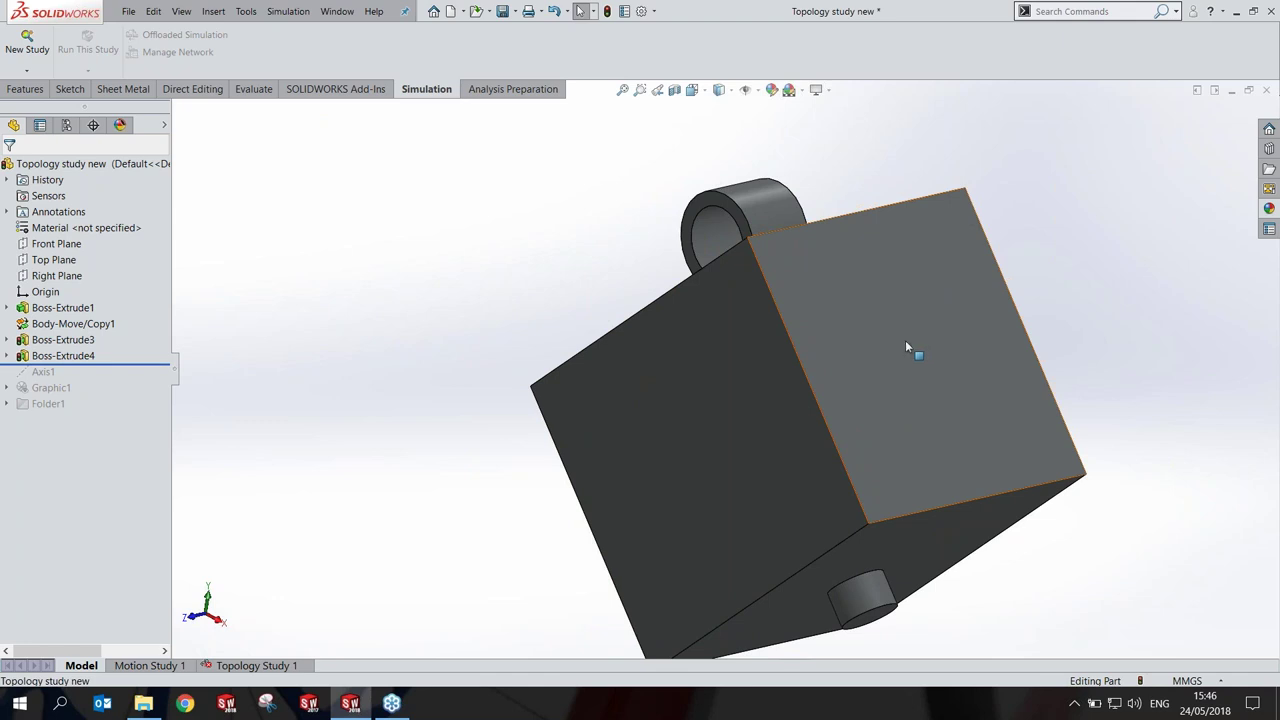
{"action": "scroll", "coordinate": [829, 384], "scroll_direction": "up", "scroll_amount": 3}
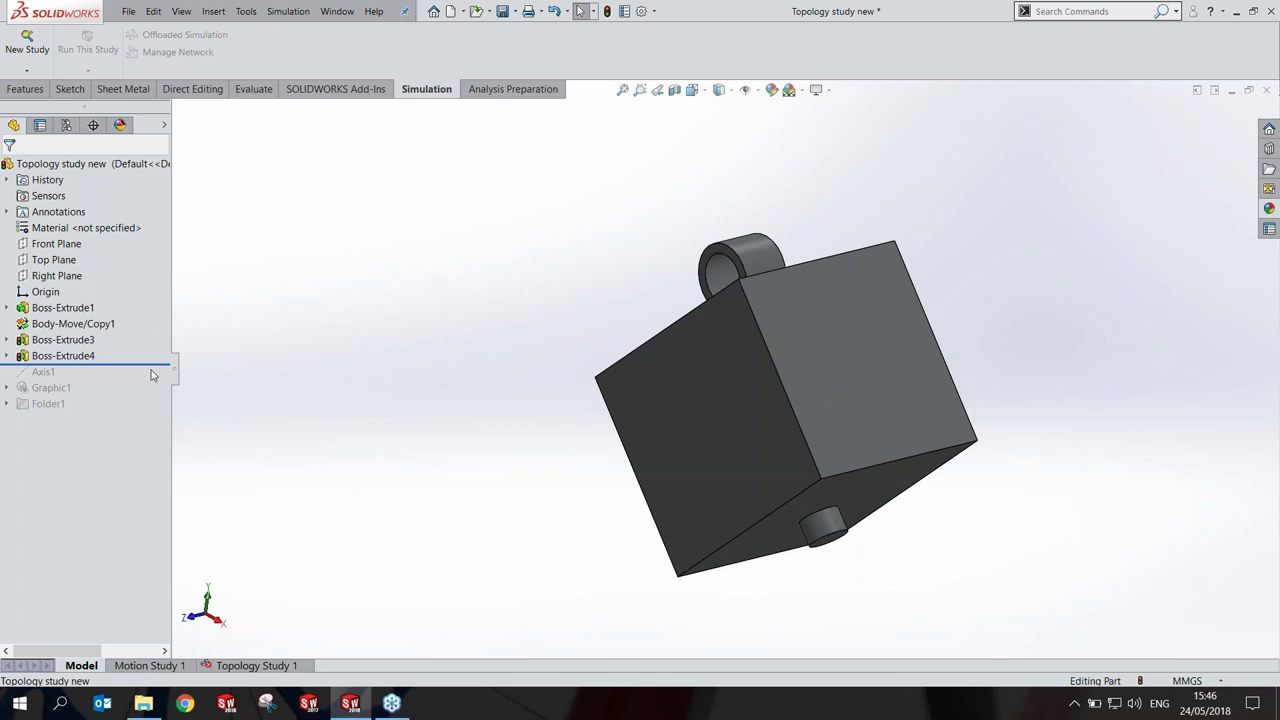
{"action": "left_click_drag", "start_coordinate": [152, 372], "coordinate": [152, 406]}
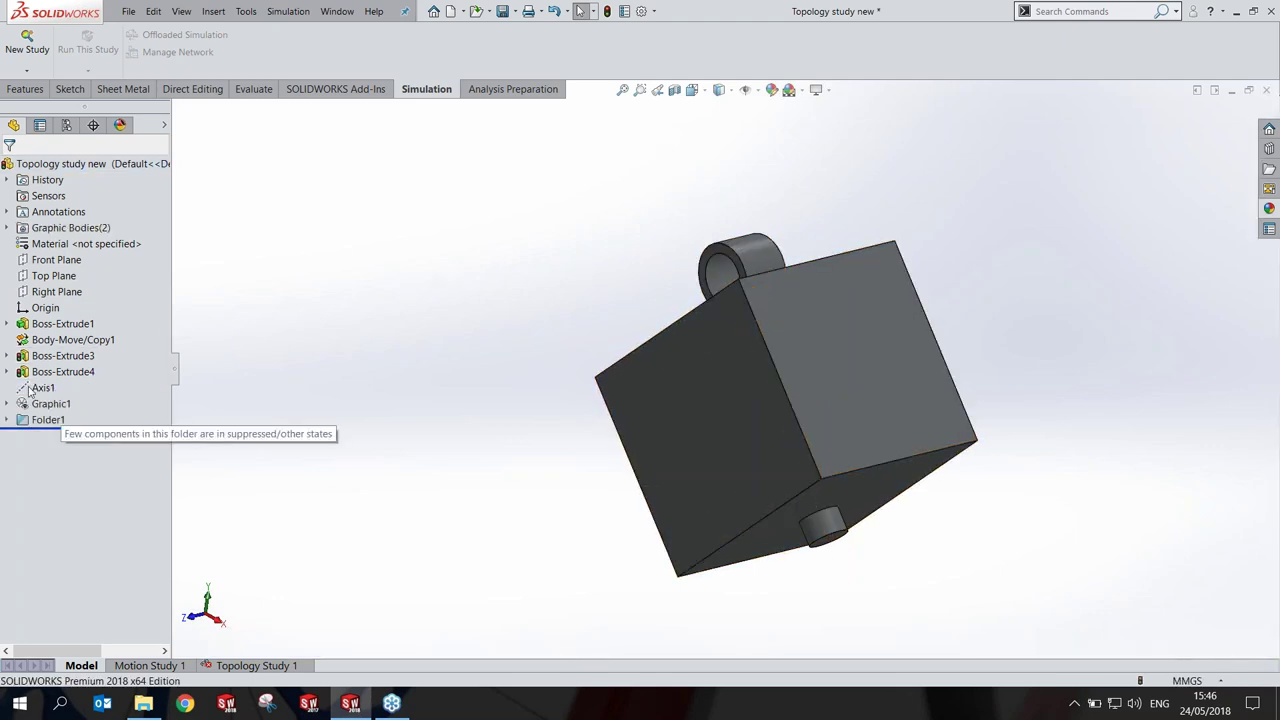
Step: Select Axis1, orbit the block, and bring up Topology Study 1 with its 500 N·m torque
{"action": "left_click", "coordinate": [44, 389]}
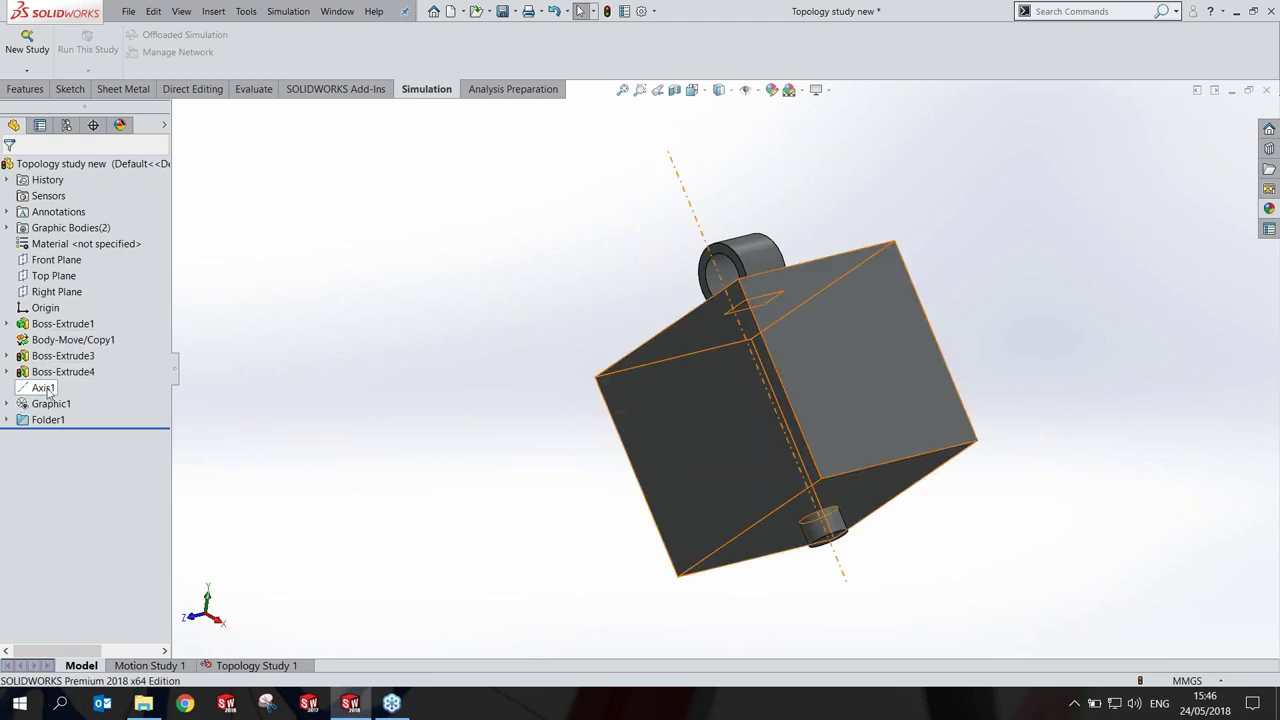
{"action": "left_click", "coordinate": [755, 90]}
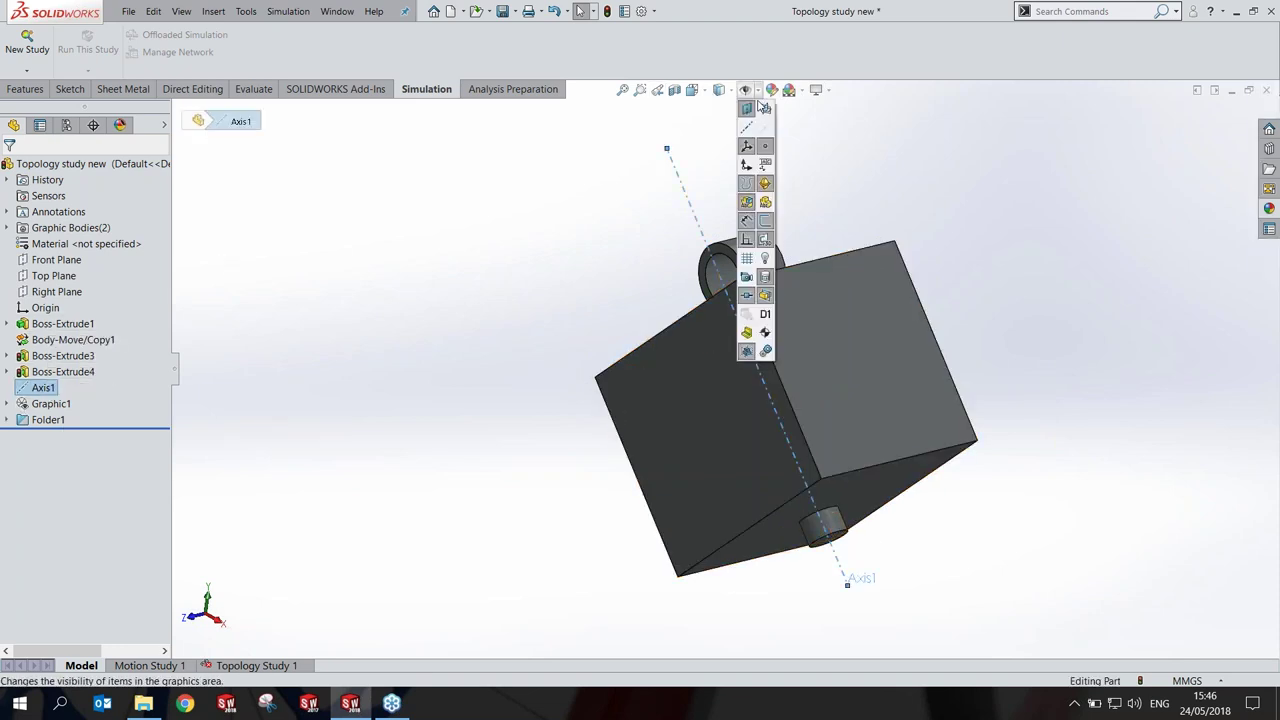
{"action": "mouse_move", "coordinate": [680, 200]}
{"action": "middle_mouse_down"}
{"action": "mouse_move", "coordinate": [587, 277]}
{"action": "mouse_move", "coordinate": [622, 265]}
{"action": "mouse_move", "coordinate": [606, 262]}
{"action": "middle_mouse_up"}
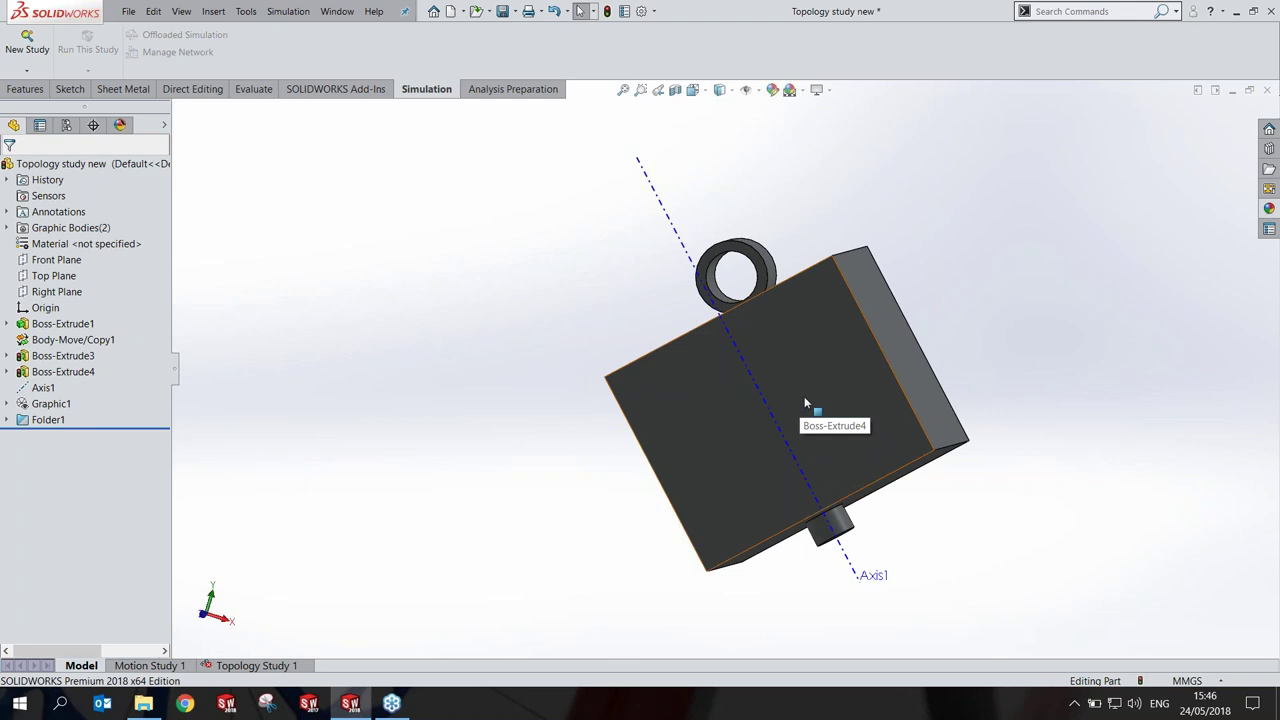
{"action": "middle_click_drag", "start_coordinate": [804, 401], "coordinate": [802, 440]}
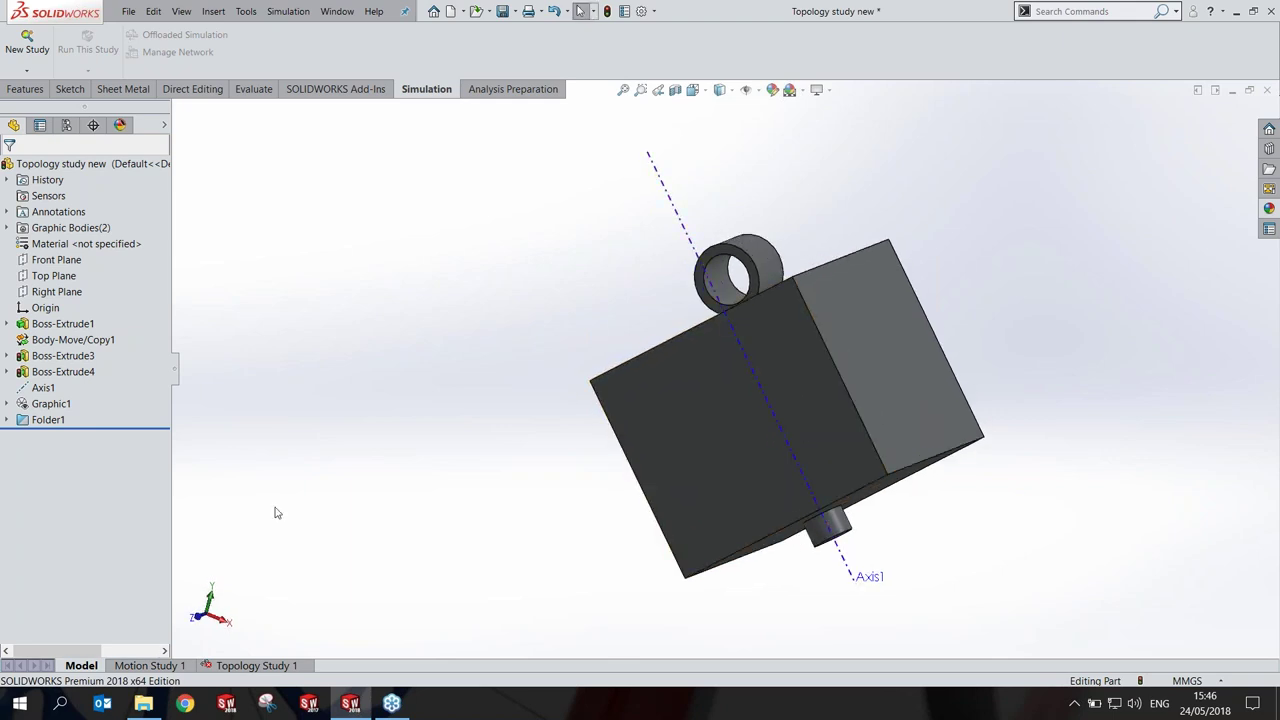
{"action": "left_click", "coordinate": [262, 666]}
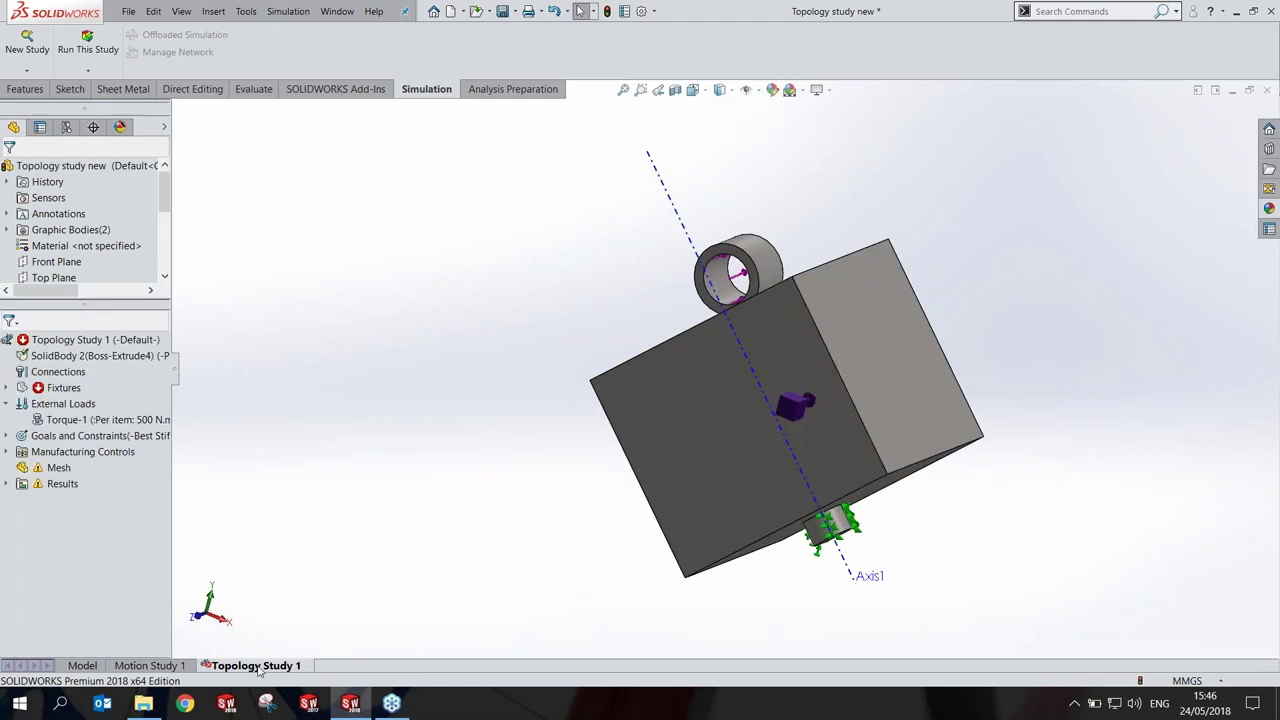
Step: Reload Topology study new.SLDPRT from disk, discarding its unsaved changes
{"action": "left_click", "coordinate": [128, 11]}
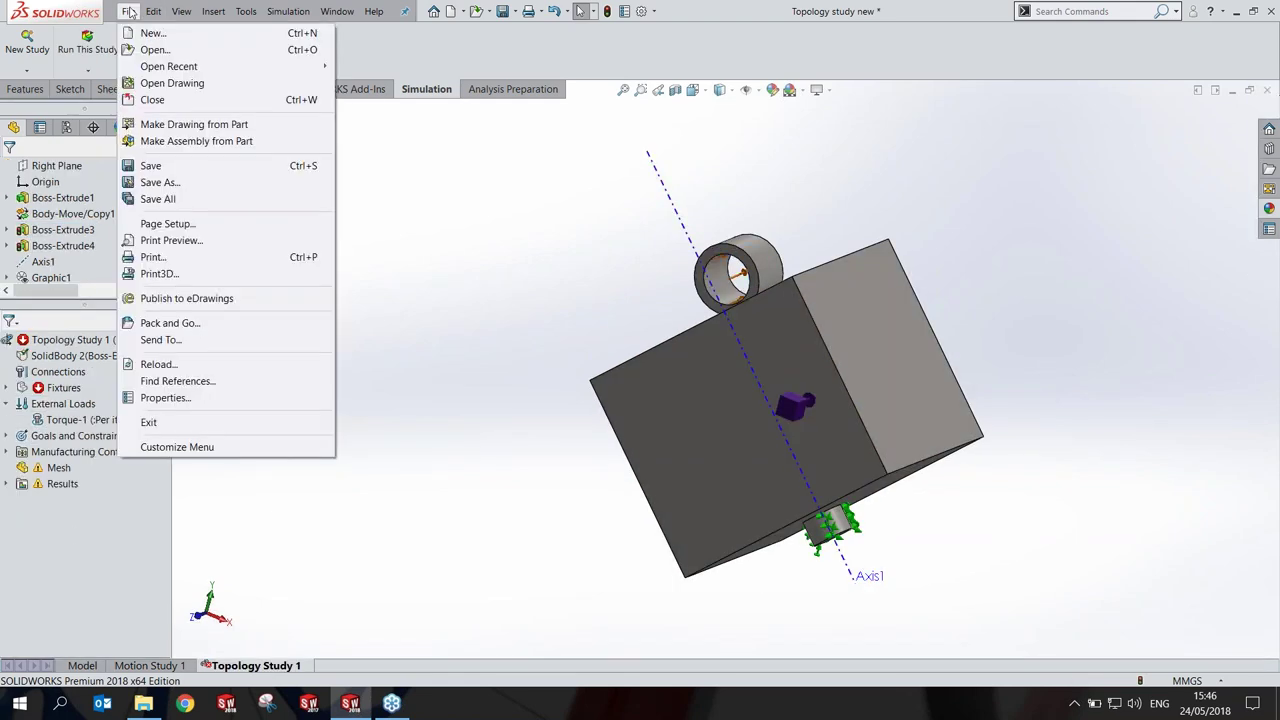
{"action": "left_click", "coordinate": [158, 364]}
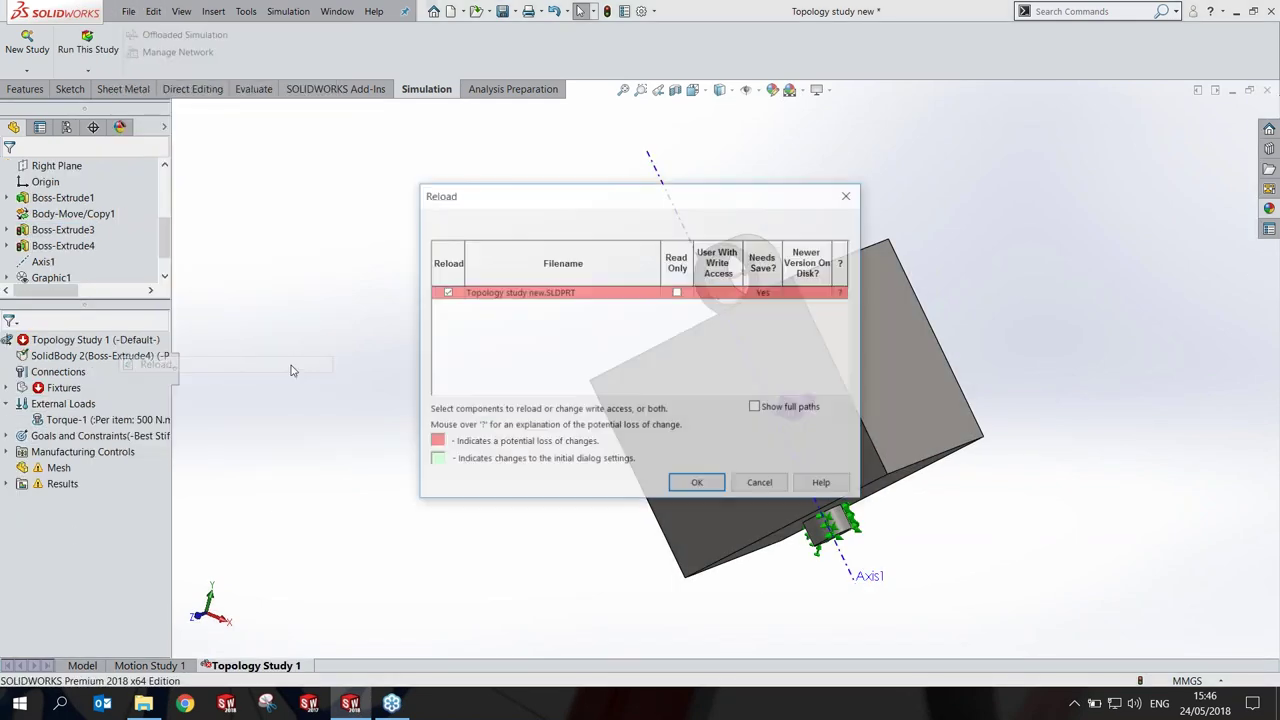
{"action": "left_click", "coordinate": [707, 488]}
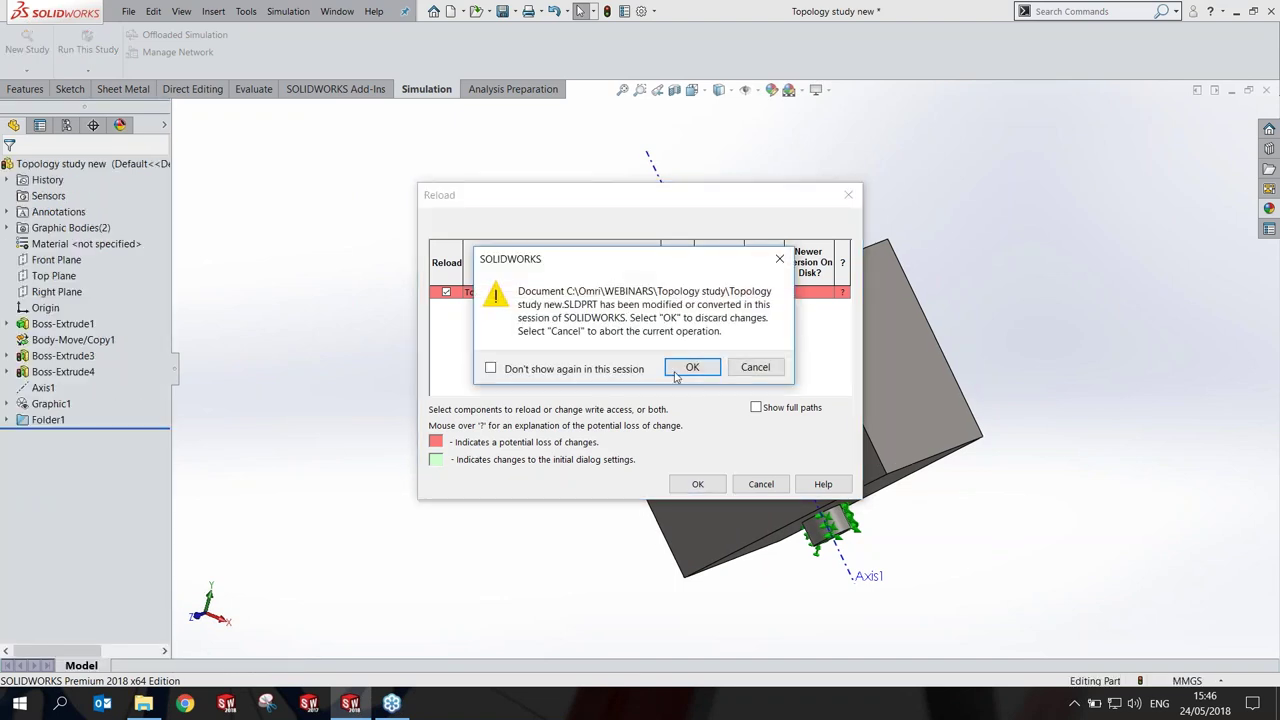
{"action": "left_click", "coordinate": [689, 368]}
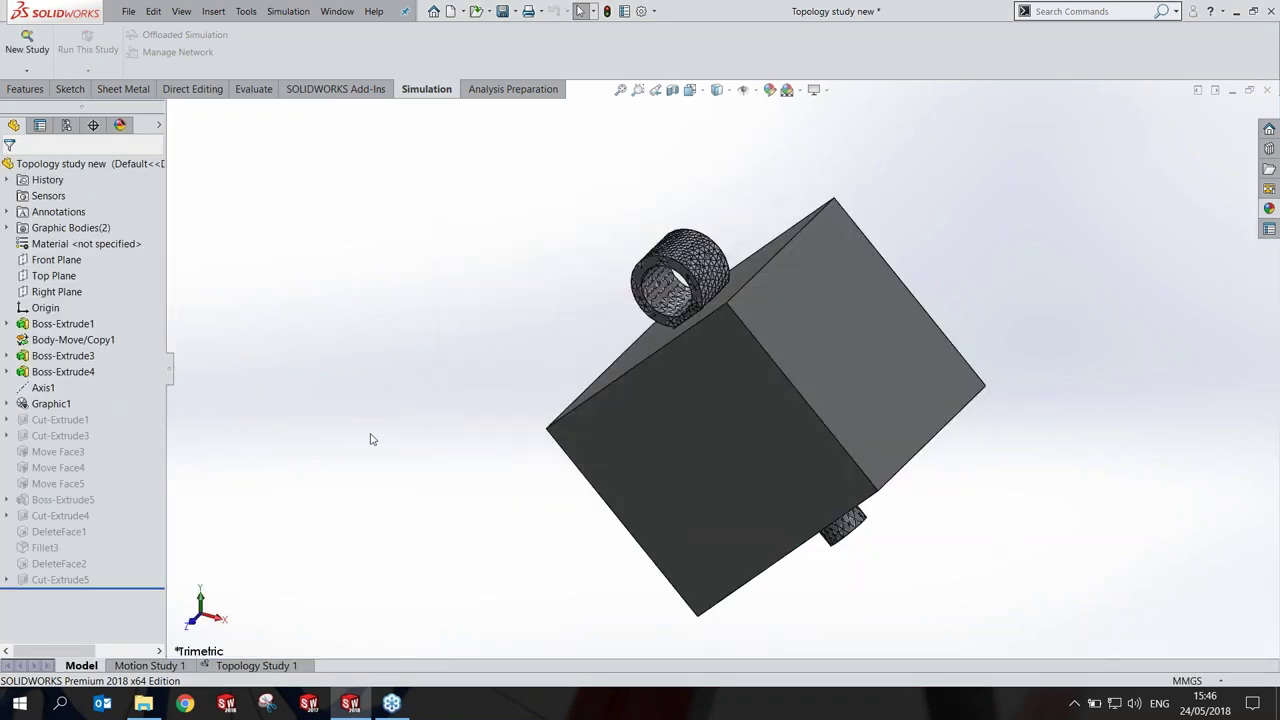
Step: Hide the Graphic1 mesh and return to Topology Study 1 with a wider study tree
{"action": "right_click", "coordinate": [40, 404]}
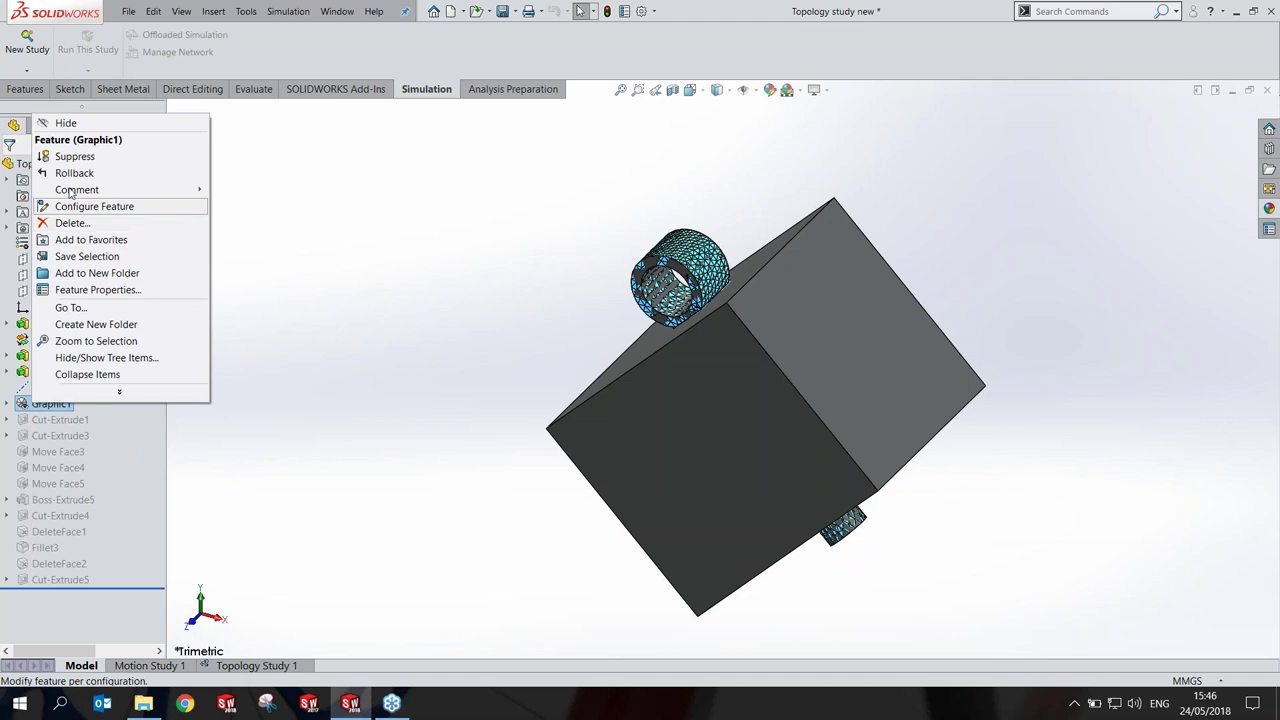
{"action": "left_click", "coordinate": [66, 123]}
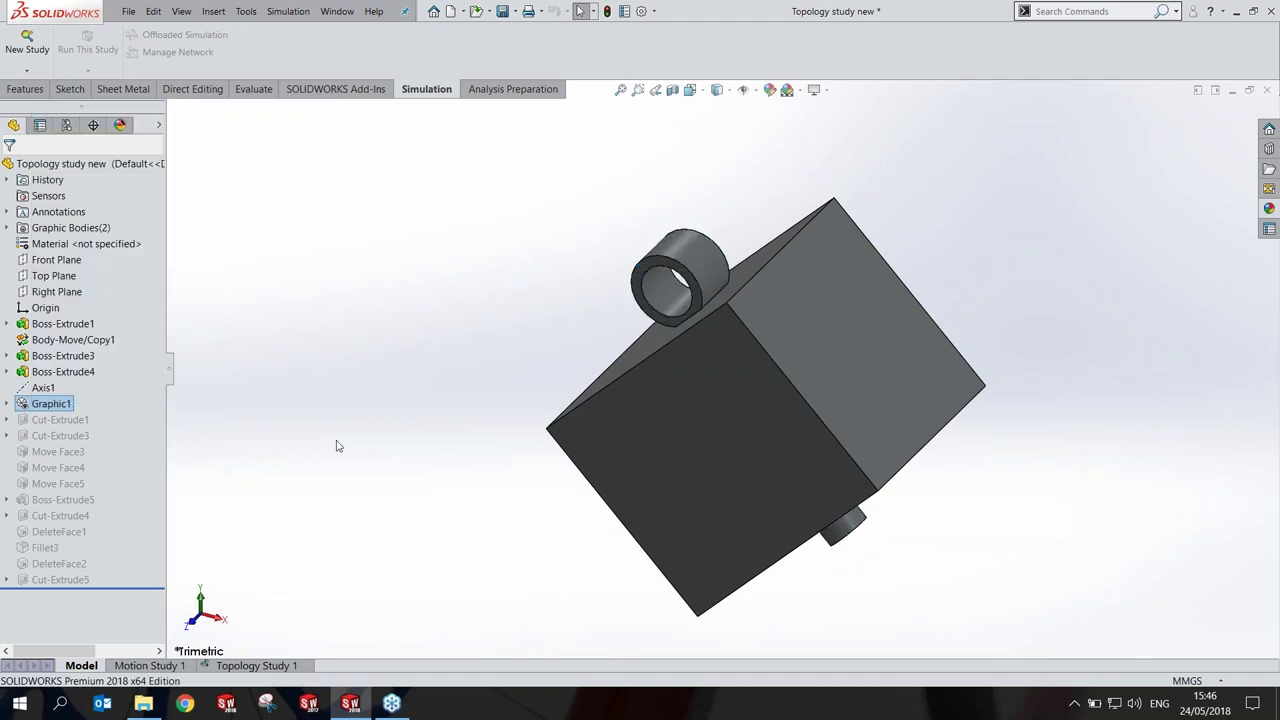
{"action": "left_click", "coordinate": [262, 667]}
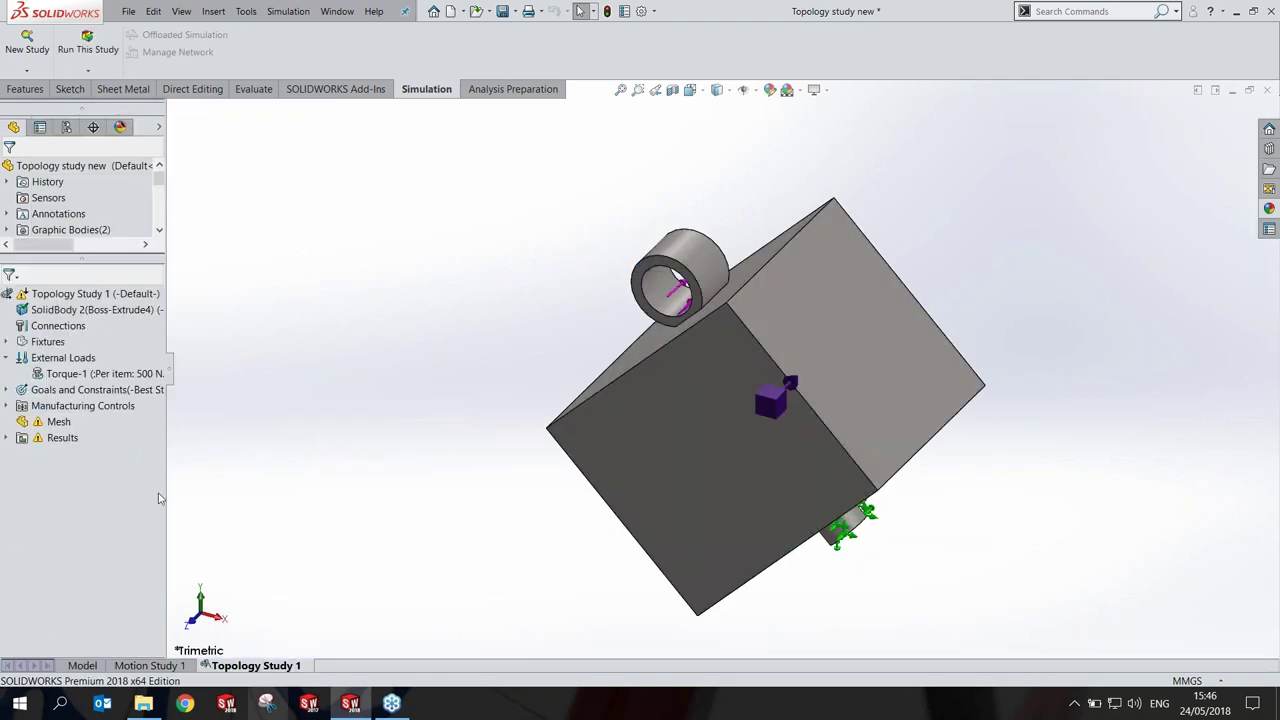
{"action": "mouse_move", "coordinate": [339, 419]}
{"action": "middle_mouse_down"}
{"action": "mouse_move", "coordinate": [340, 357]}
{"action": "mouse_move", "coordinate": [369, 336]}
{"action": "middle_mouse_up"}
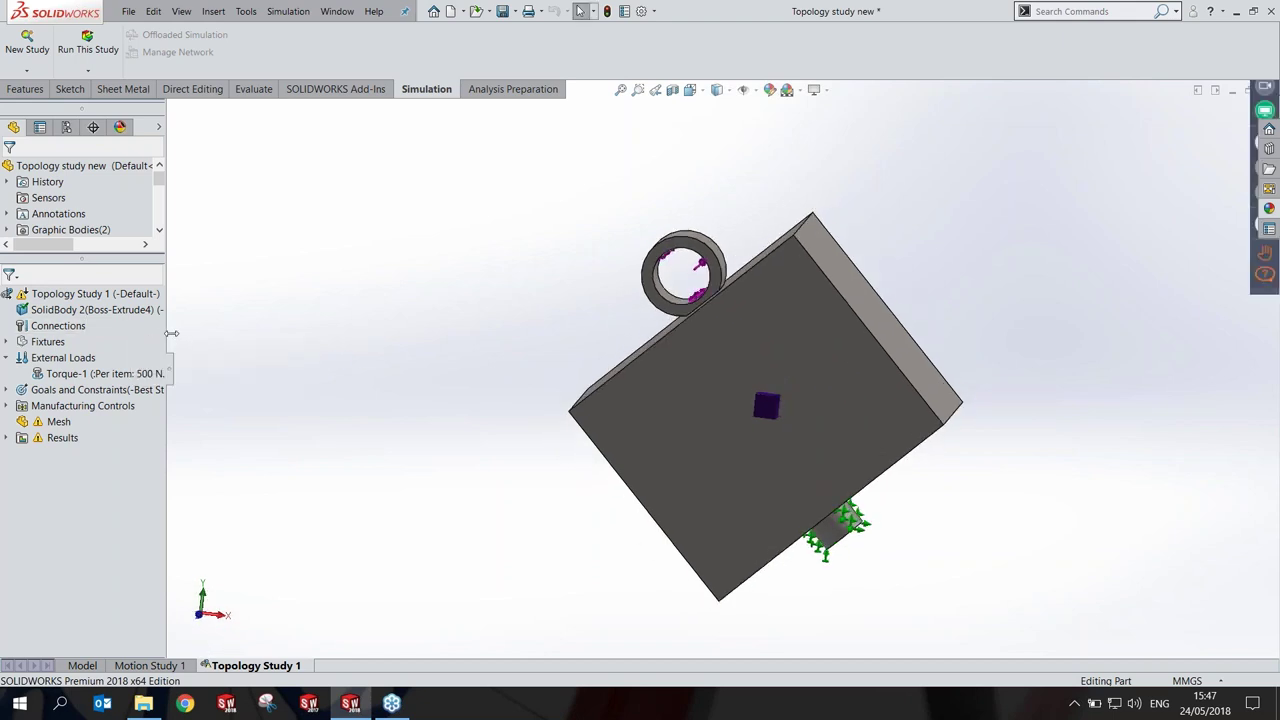
{"action": "left_click_drag", "start_coordinate": [166, 338], "coordinate": [181, 338]}
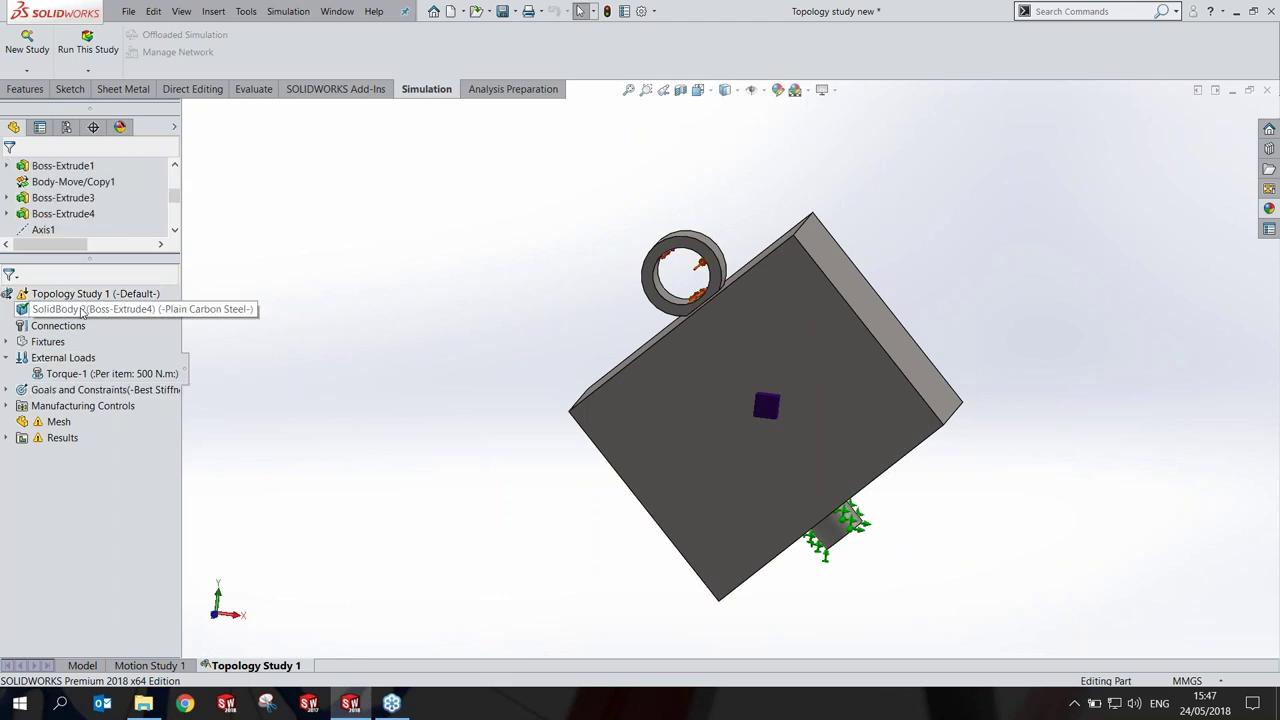
Step: Review the study's solid body, Fixed-1 fixture and Torque-1 load, and turn on View Axes
{"action": "left_click", "coordinate": [82, 311]}
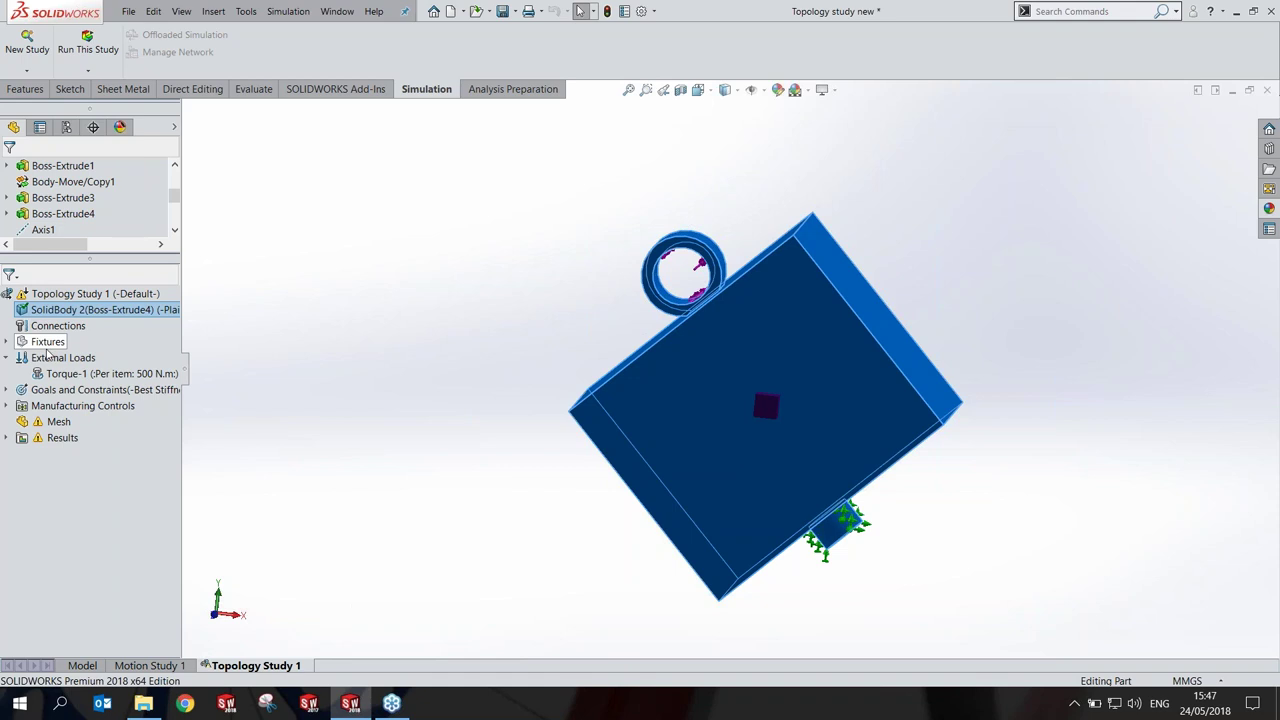
{"action": "left_click", "coordinate": [7, 342]}
{"action": "left_click", "coordinate": [60, 357]}
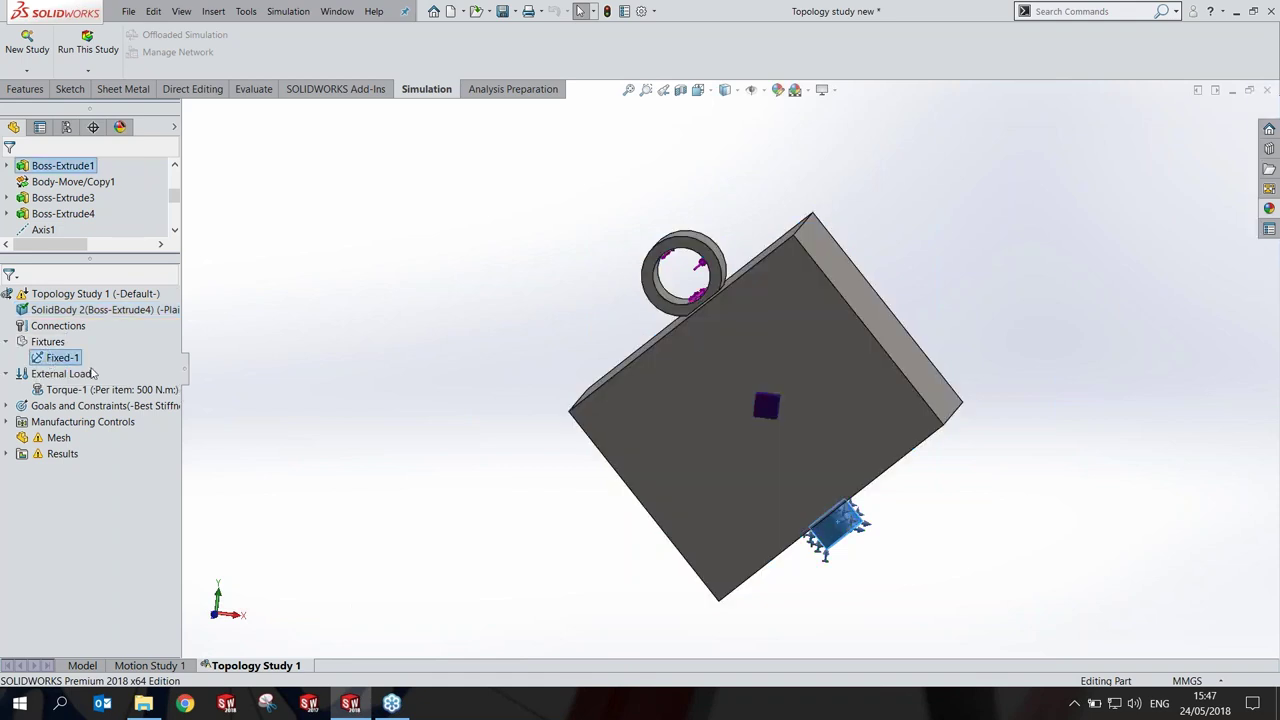
{"action": "scroll", "coordinate": [830, 513], "scroll_direction": "down", "scroll_amount": 1}
{"action": "scroll", "coordinate": [831, 511], "scroll_direction": "down", "scroll_amount": 1}
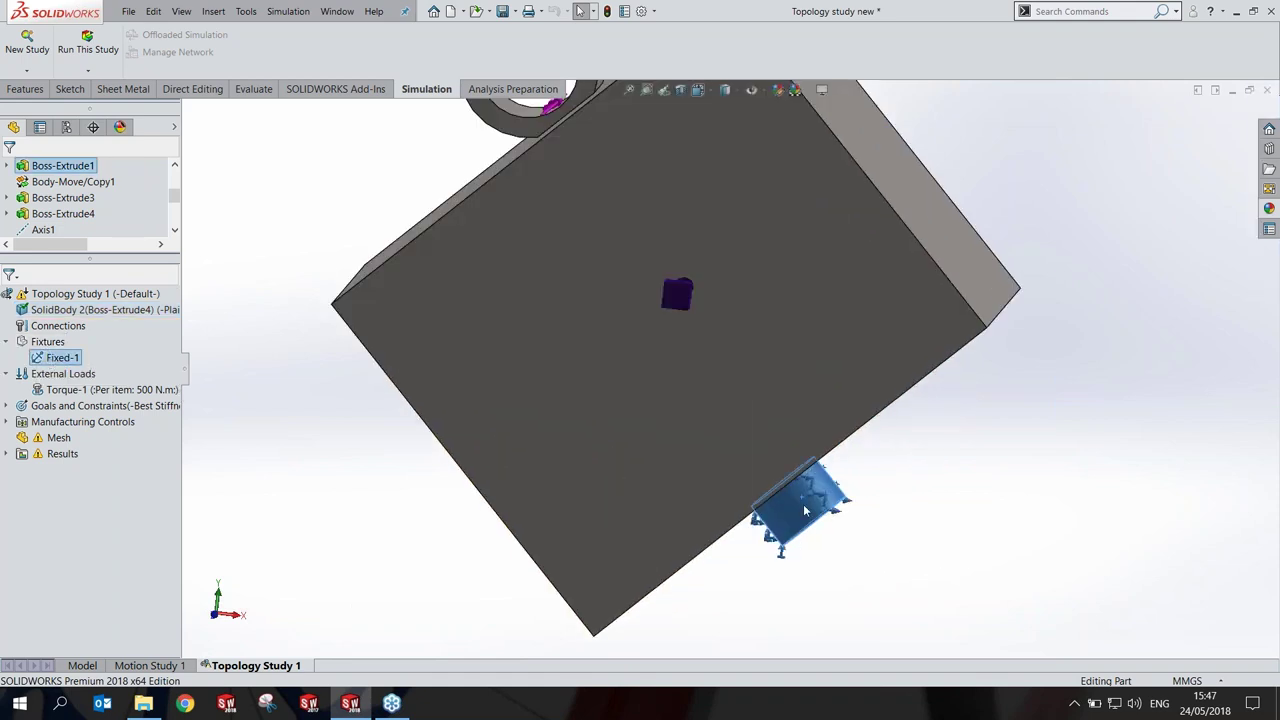
{"action": "left_click", "coordinate": [80, 391]}
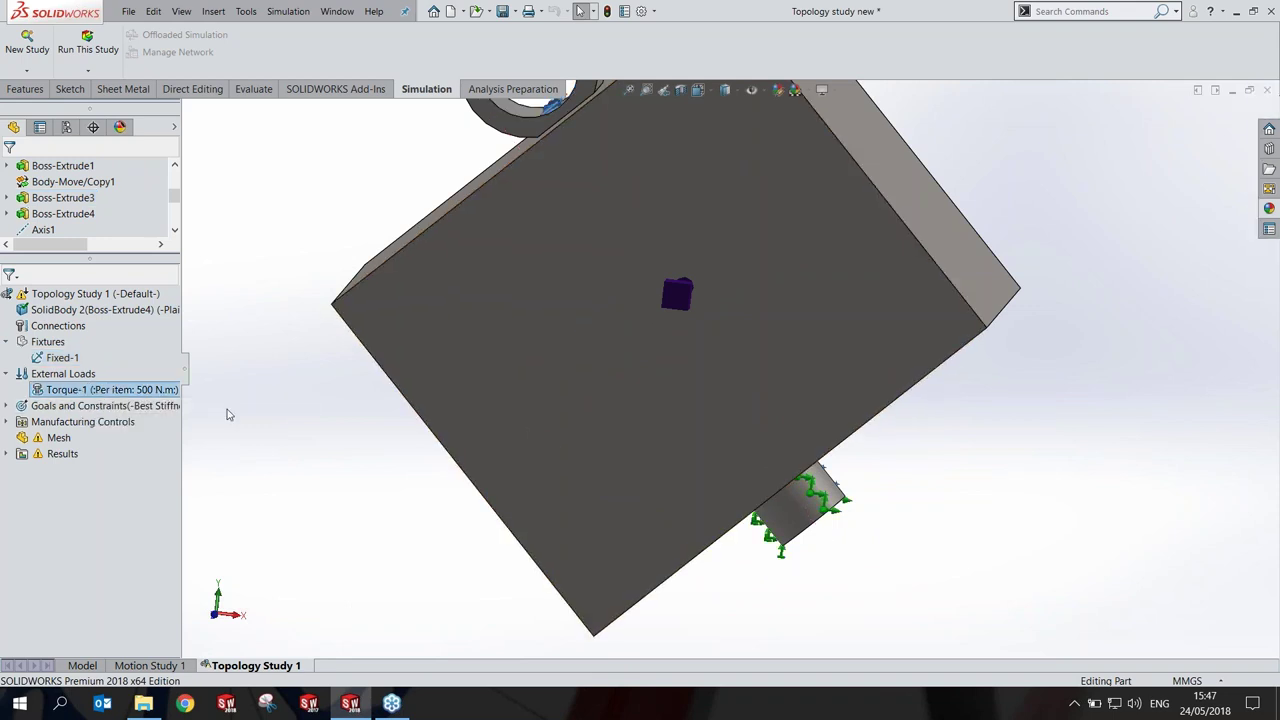
{"action": "scroll", "coordinate": [345, 402], "scroll_direction": "up", "scroll_amount": 2}
{"action": "scroll", "coordinate": [383, 380], "scroll_direction": "up", "scroll_amount": 1}
{"action": "left_click", "coordinate": [756, 90]}
{"action": "left_click", "coordinate": [753, 127]}
Step: Orbit into the ring's bore, inspect the 500 N·m Torque-1 load about Axis1, then zoom to fit
{"action": "mouse_move", "coordinate": [521, 395]}
{"action": "middle_mouse_down"}
{"action": "mouse_move", "coordinate": [643, 472]}
{"action": "mouse_move", "coordinate": [612, 442]}
{"action": "mouse_move", "coordinate": [451, 400]}
{"action": "mouse_move", "coordinate": [460, 334]}
{"action": "middle_mouse_up"}
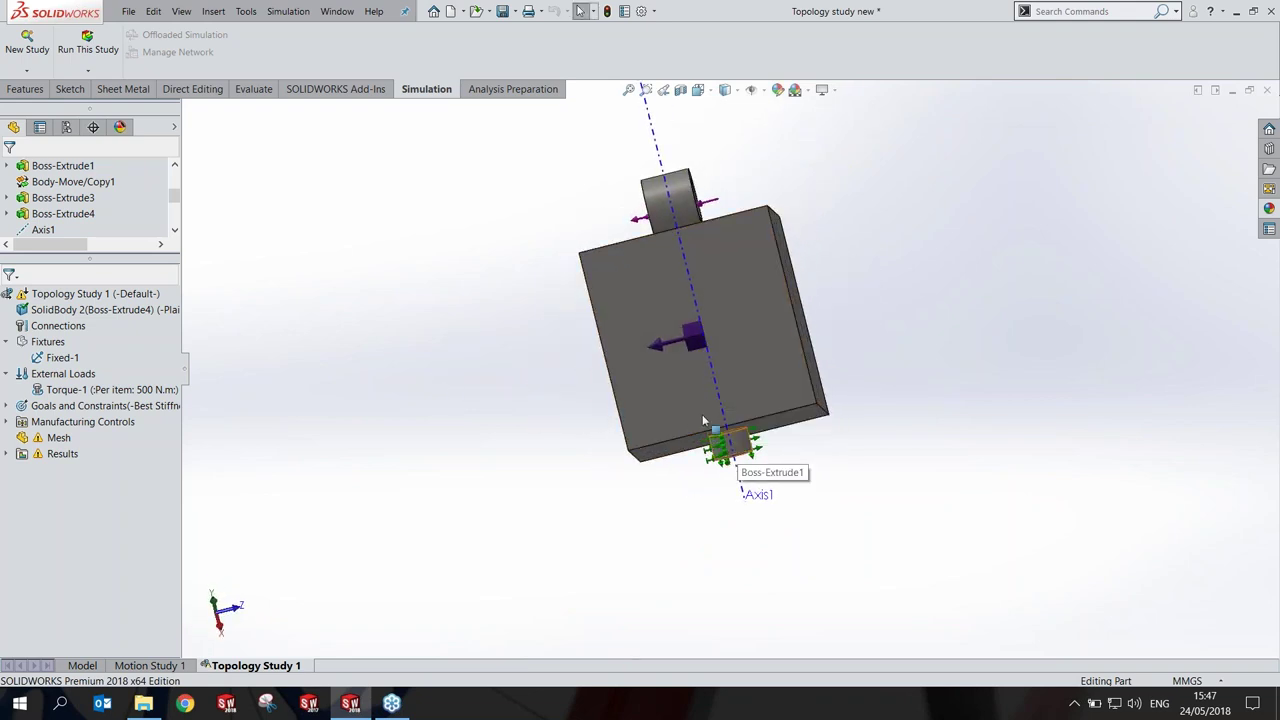
{"action": "mouse_move", "coordinate": [703, 420]}
{"action": "middle_mouse_down"}
{"action": "mouse_move", "coordinate": [614, 406]}
{"action": "mouse_move", "coordinate": [557, 574]}
{"action": "middle_mouse_up"}
{"action": "scroll", "coordinate": [623, 323], "scroll_direction": "down", "scroll_amount": 3}
{"action": "scroll", "coordinate": [670, 322], "scroll_direction": "down", "scroll_amount": 2}
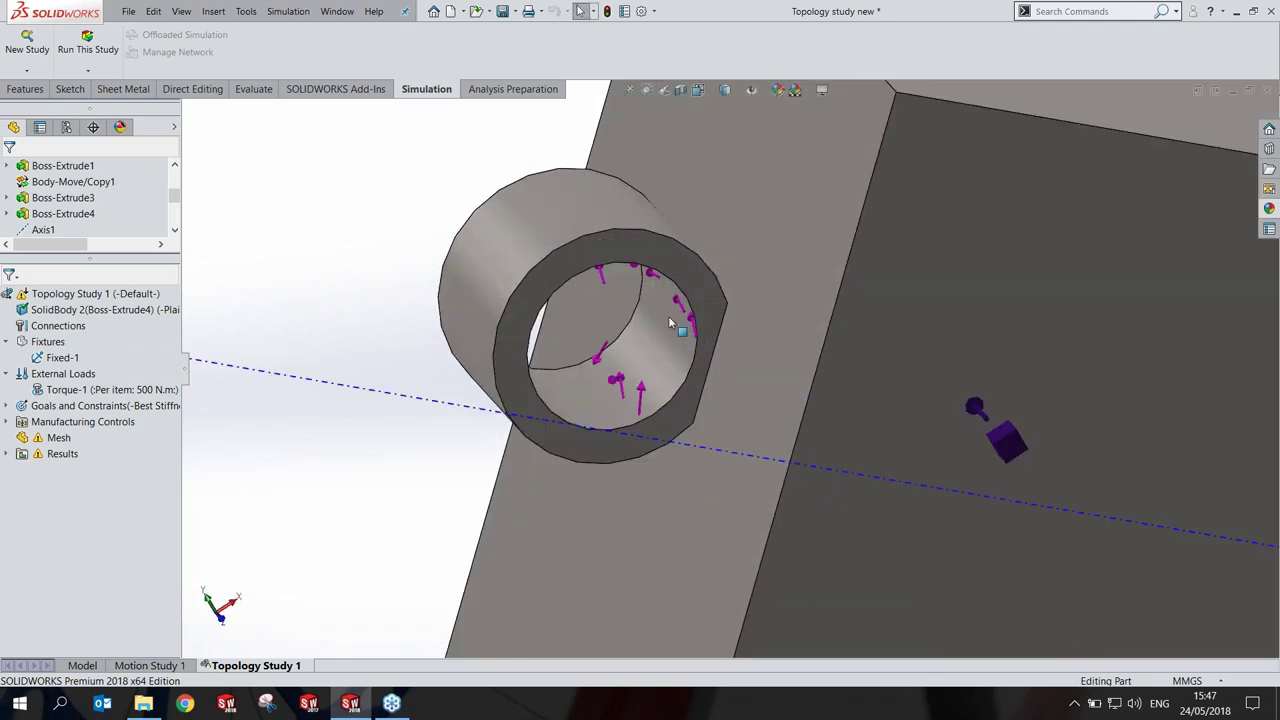
{"action": "middle_click_drag", "start_coordinate": [670, 322], "coordinate": [640, 380]}
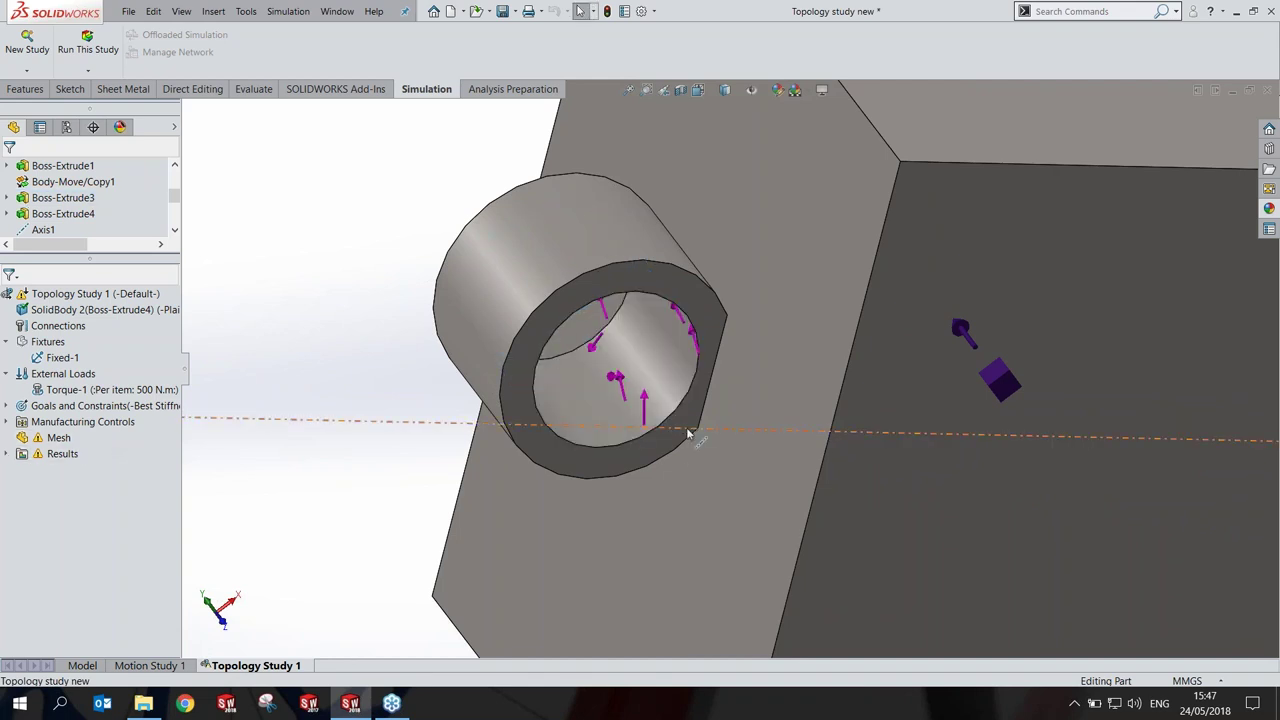
{"action": "left_click", "coordinate": [64, 390]}
{"action": "left_click", "coordinate": [65, 392]}
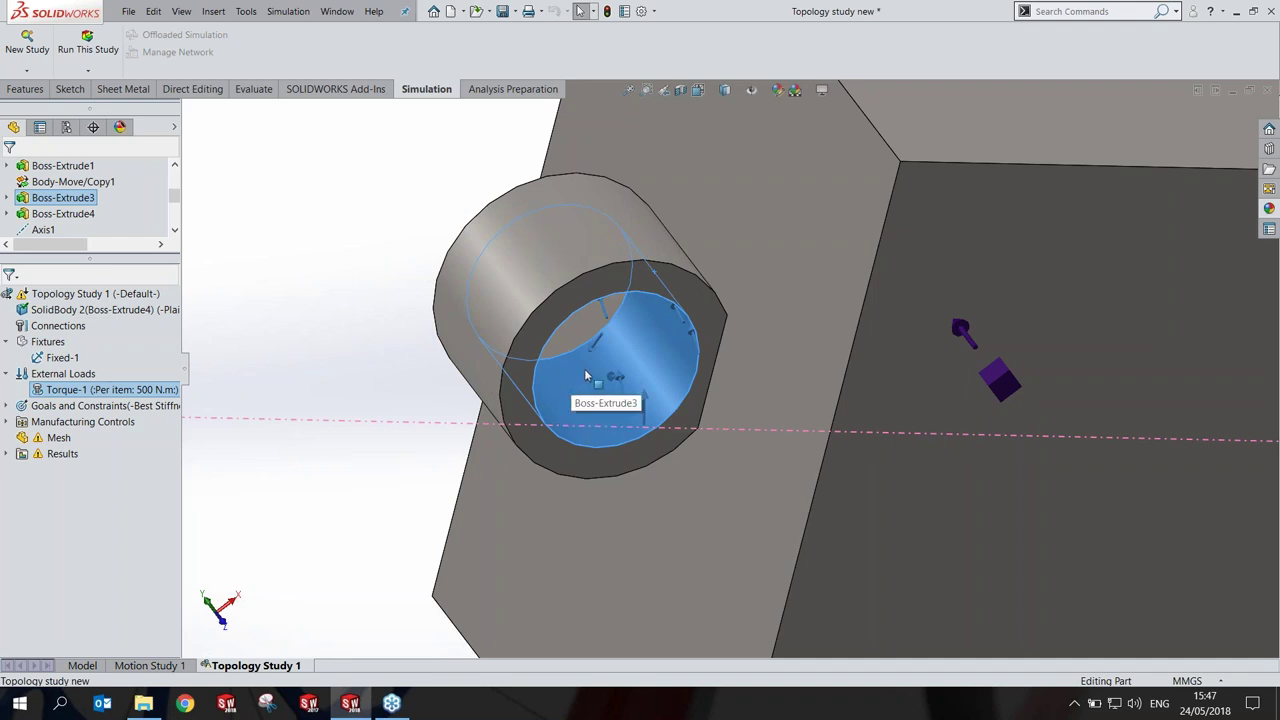
{"action": "key", "text": "f"}
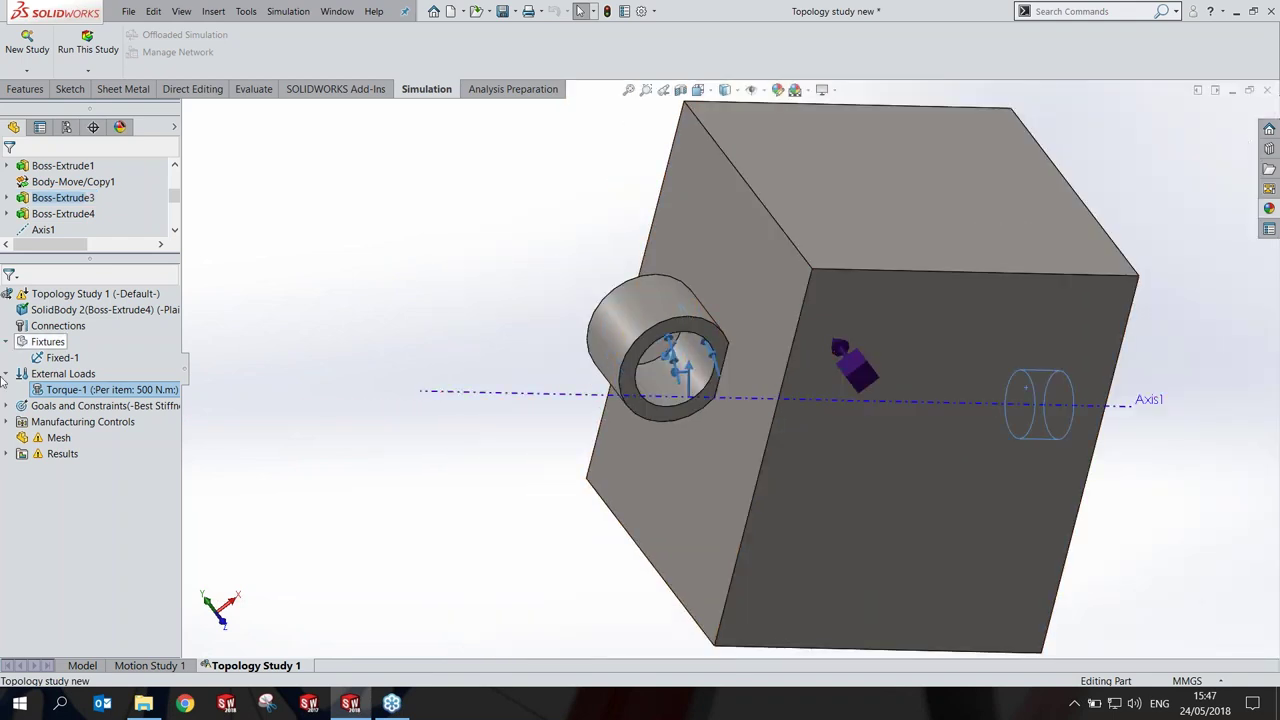
{"action": "mouse_move", "coordinate": [110, 389]}
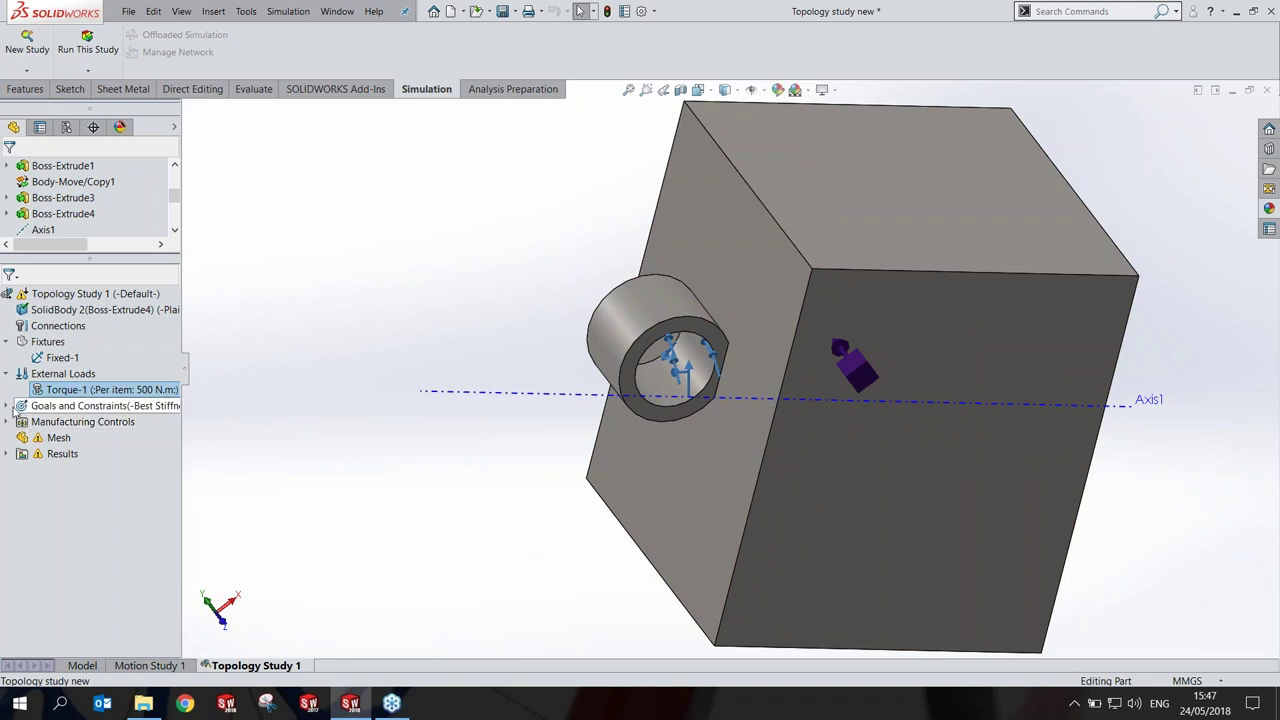
{"action": "left_click", "coordinate": [260, 335]}
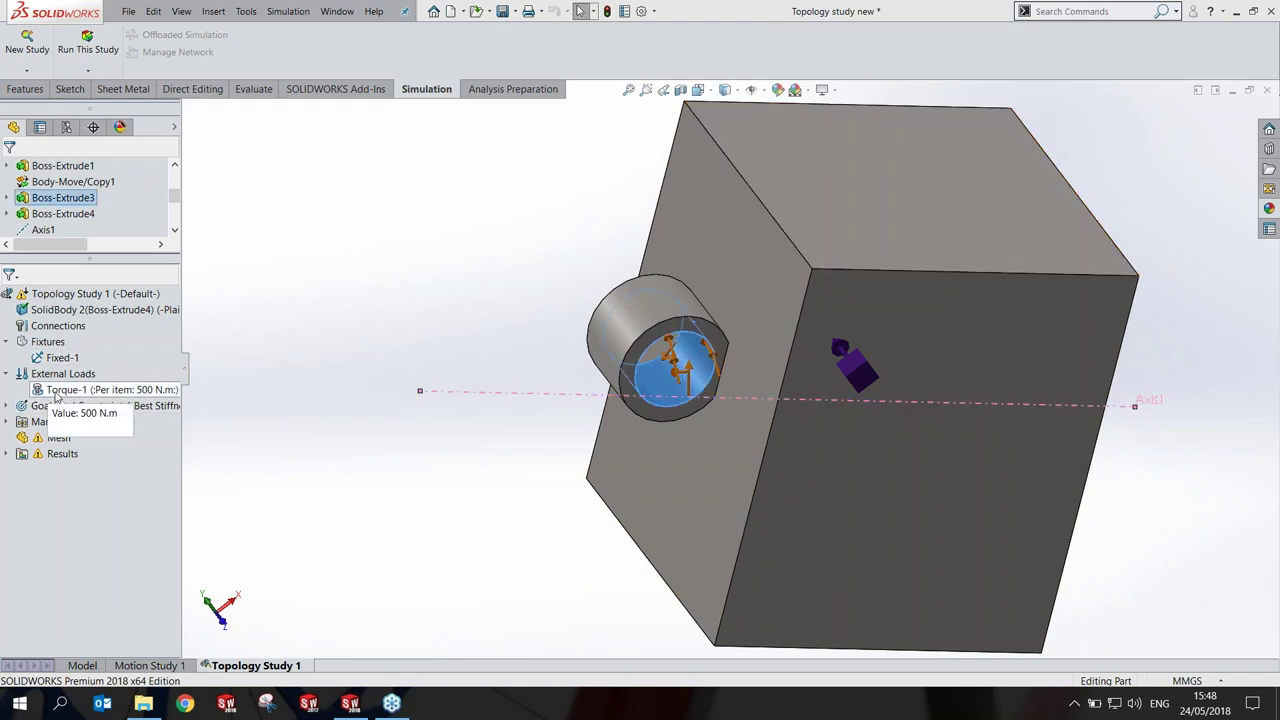
Step: Start an advanced fixture on the ring's inner bore face
{"action": "right_click", "coordinate": [48, 343]}
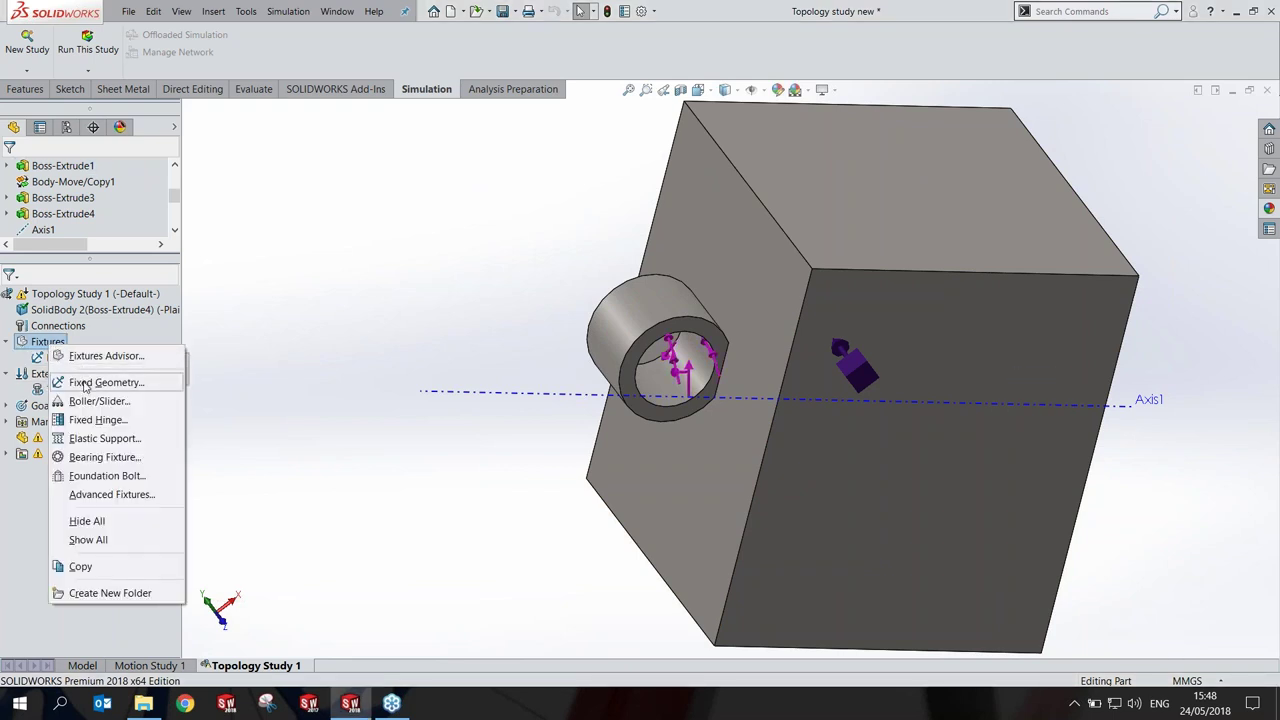
{"action": "left_click", "coordinate": [105, 495]}
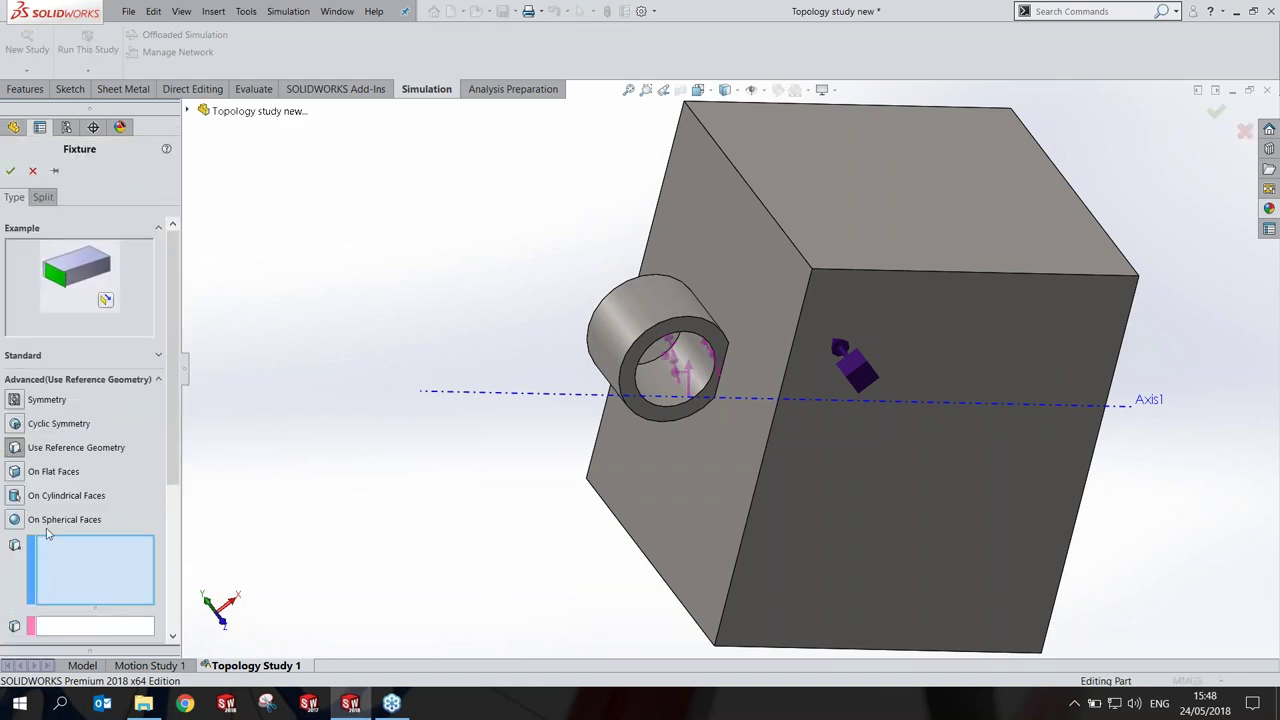
{"action": "left_click", "coordinate": [668, 368]}
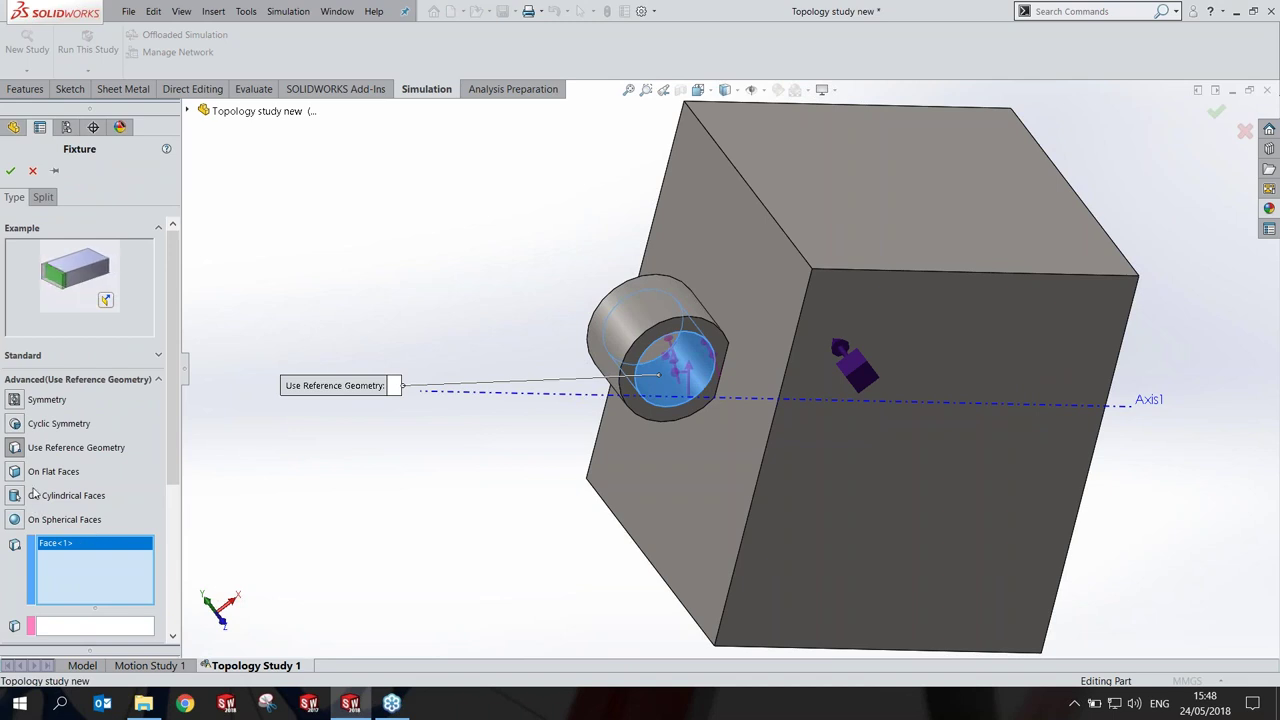
{"action": "left_click_drag", "start_coordinate": [173, 472], "coordinate": [173, 565]}
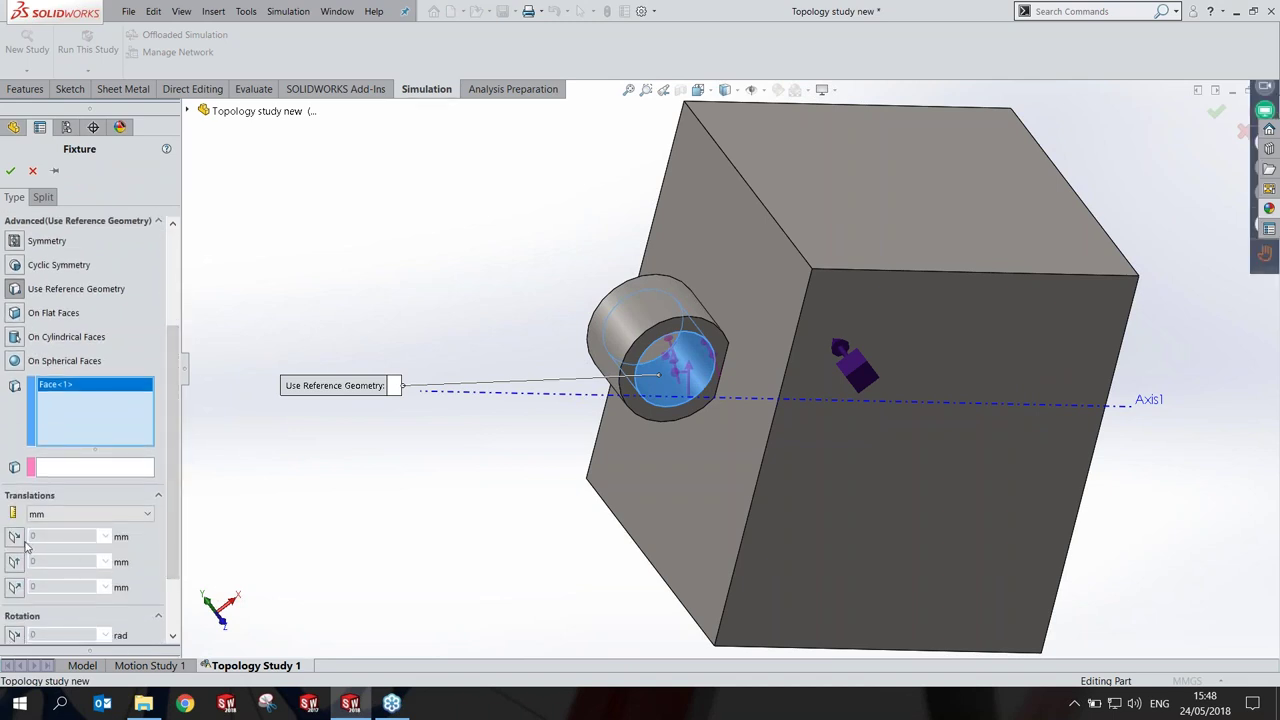
Step: Use the bore's circular edge as reference geometry with 0 mm first-direction translation
{"action": "left_click", "coordinate": [67, 470]}
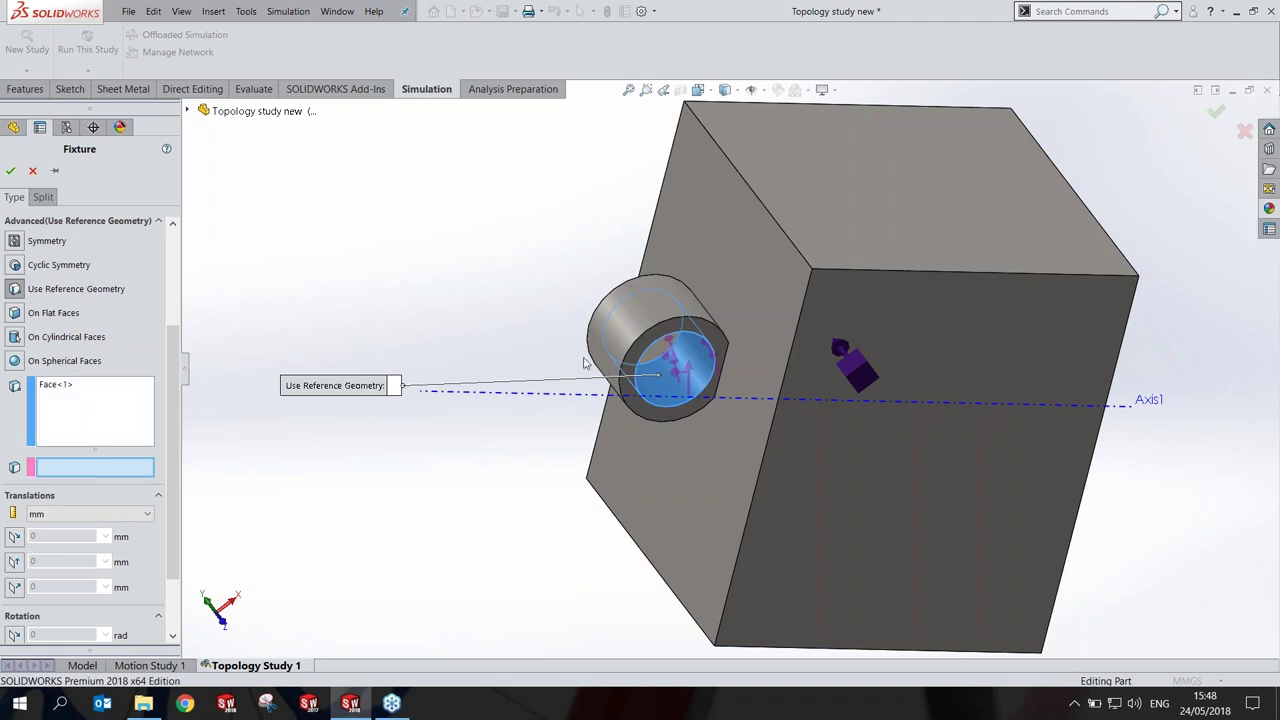
{"action": "left_click", "coordinate": [648, 339]}
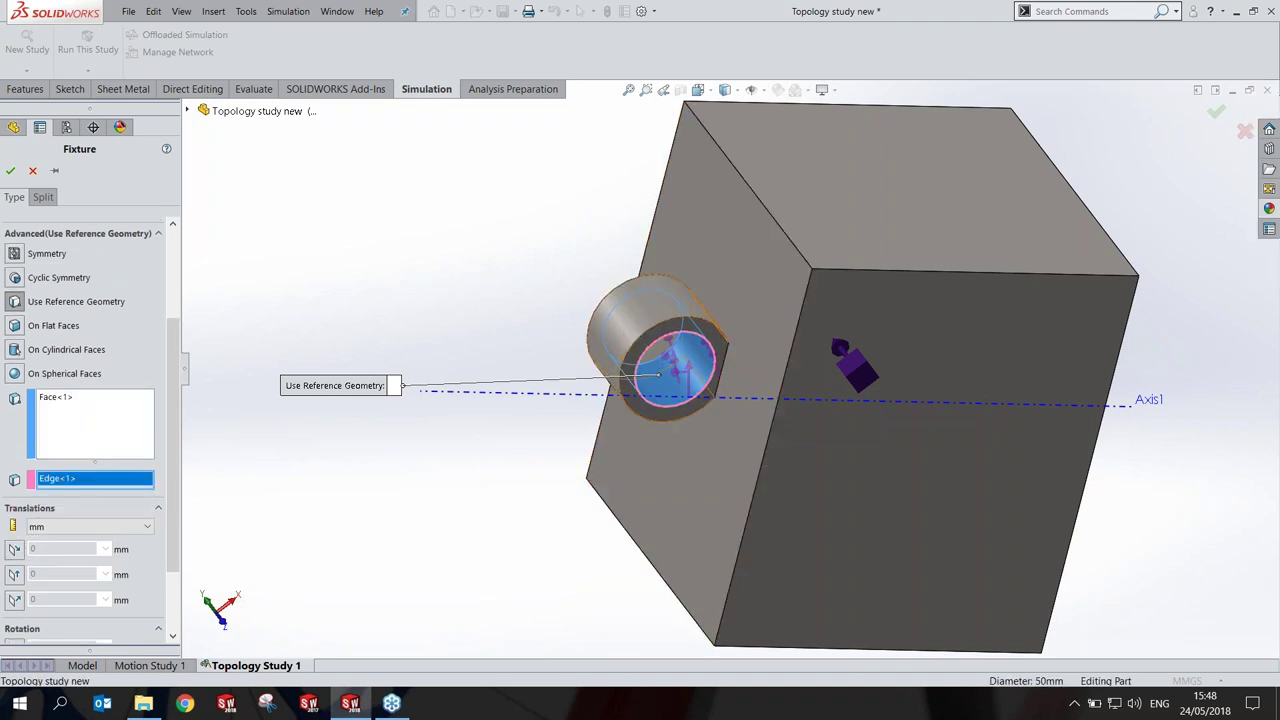
{"action": "left_click", "coordinate": [14, 549]}
{"action": "middle_click_drag", "start_coordinate": [390, 425], "coordinate": [515, 398]}
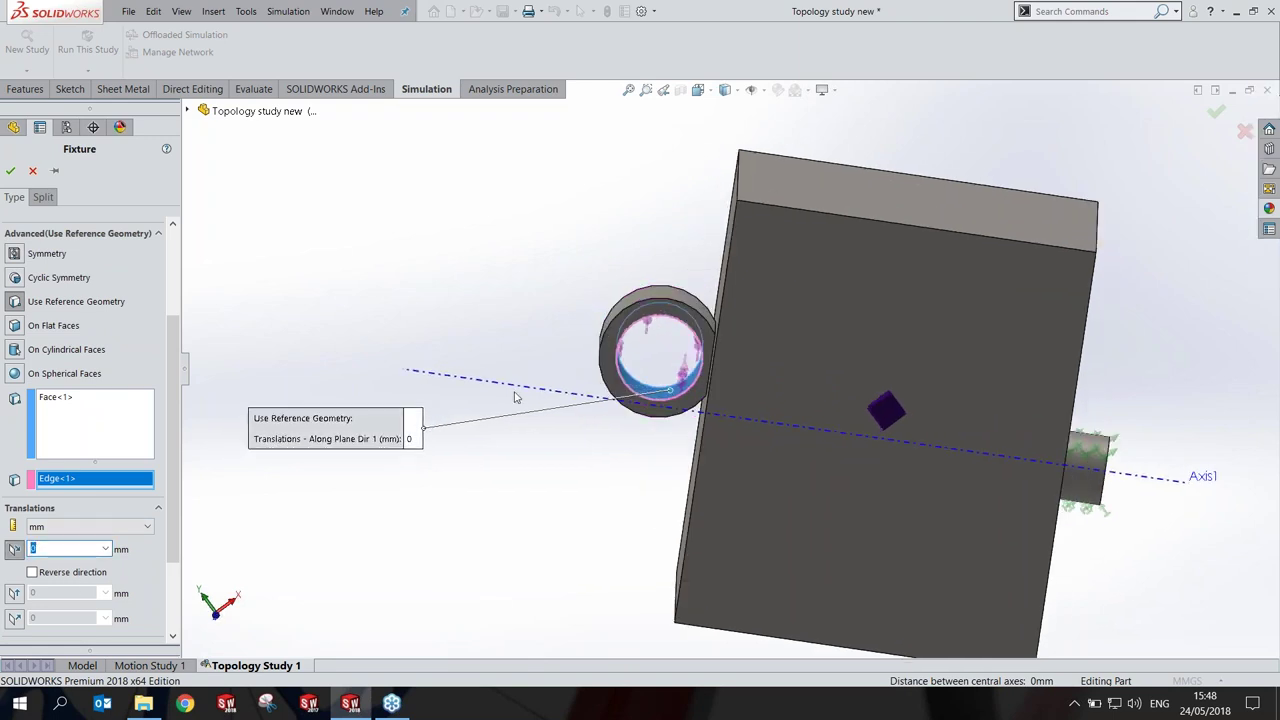
{"action": "scroll", "coordinate": [630, 330], "scroll_direction": "down", "scroll_amount": 2}
{"action": "scroll", "coordinate": [630, 330], "scroll_direction": "down", "scroll_amount": 1}
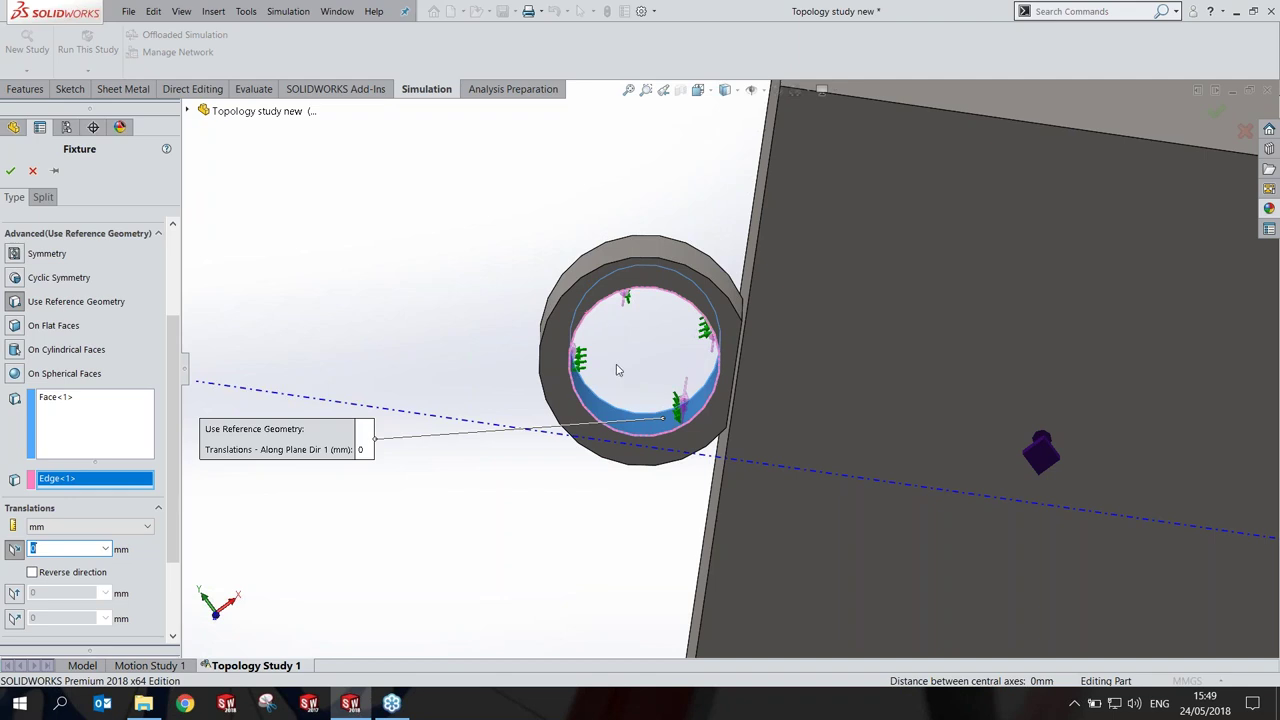
{"action": "middle_click_drag", "start_coordinate": [616, 370], "coordinate": [614, 370]}
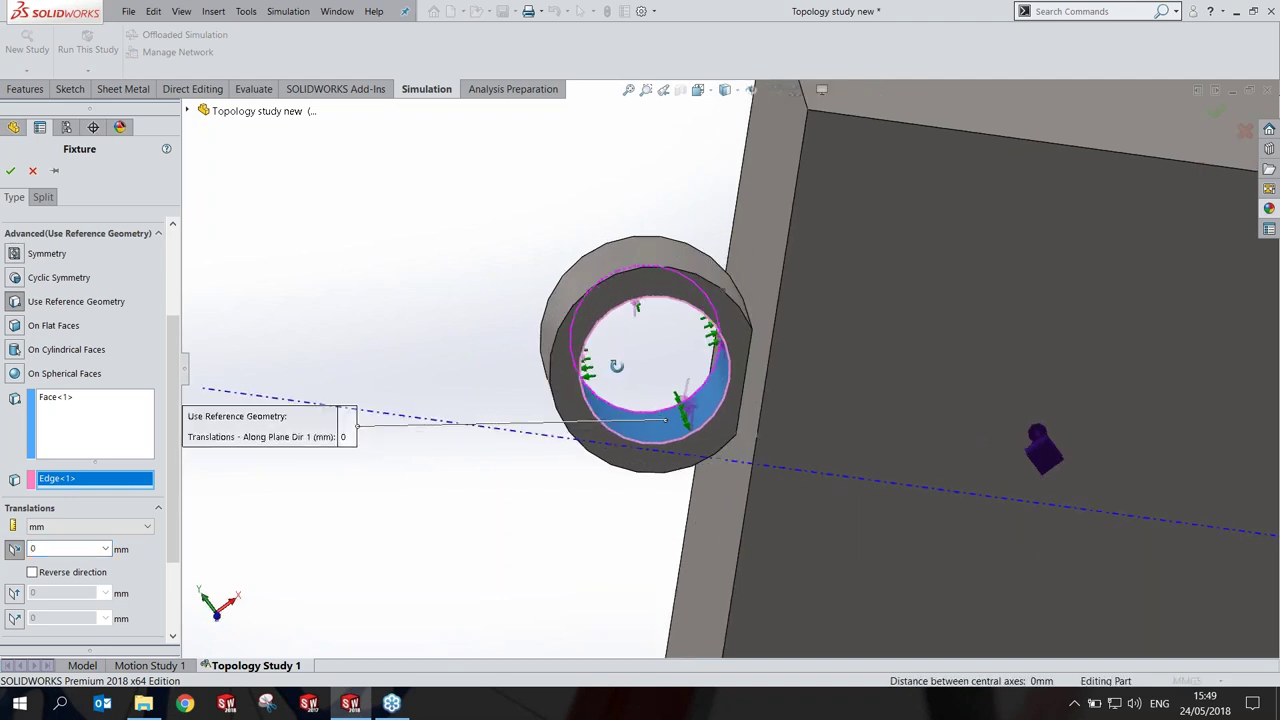
{"action": "scroll", "coordinate": [615, 368], "scroll_direction": "down", "scroll_amount": 2}
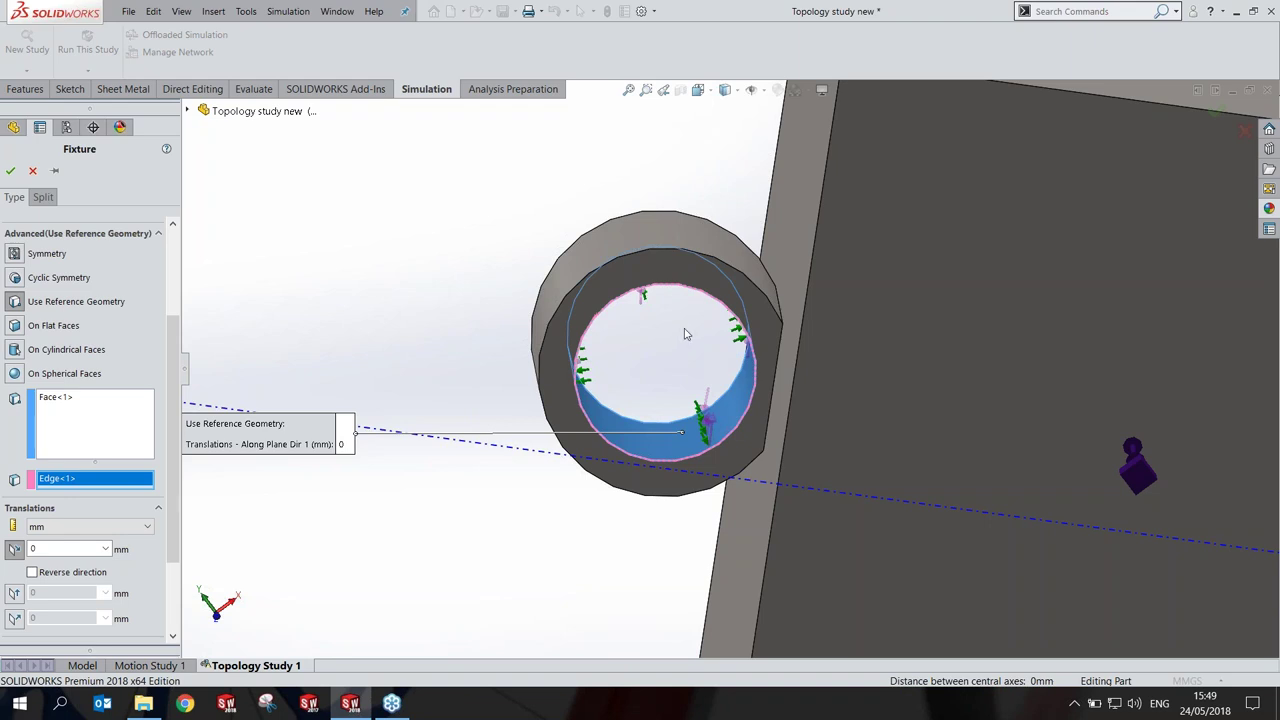
Step: Confirm the reference-geometry fixture and orbit to show the block's top face
{"action": "left_click", "coordinate": [34, 176]}
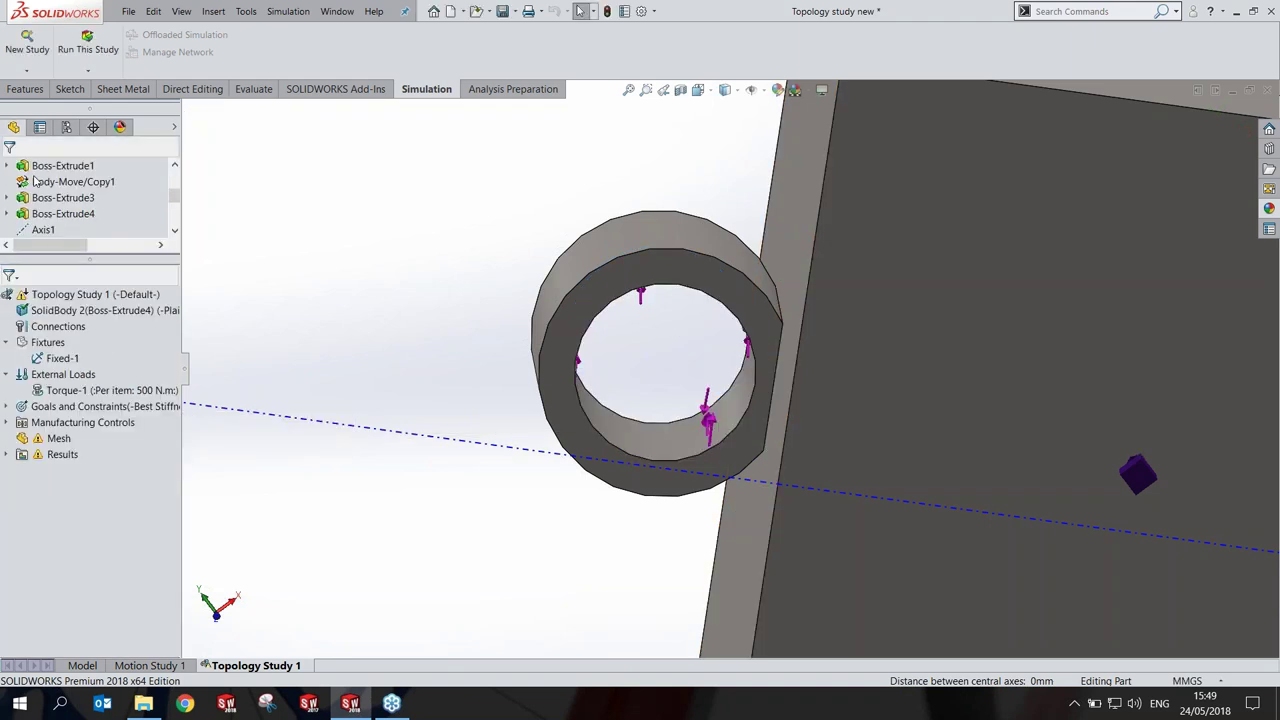
{"action": "middle_click_drag", "start_coordinate": [369, 347], "coordinate": [783, 388]}
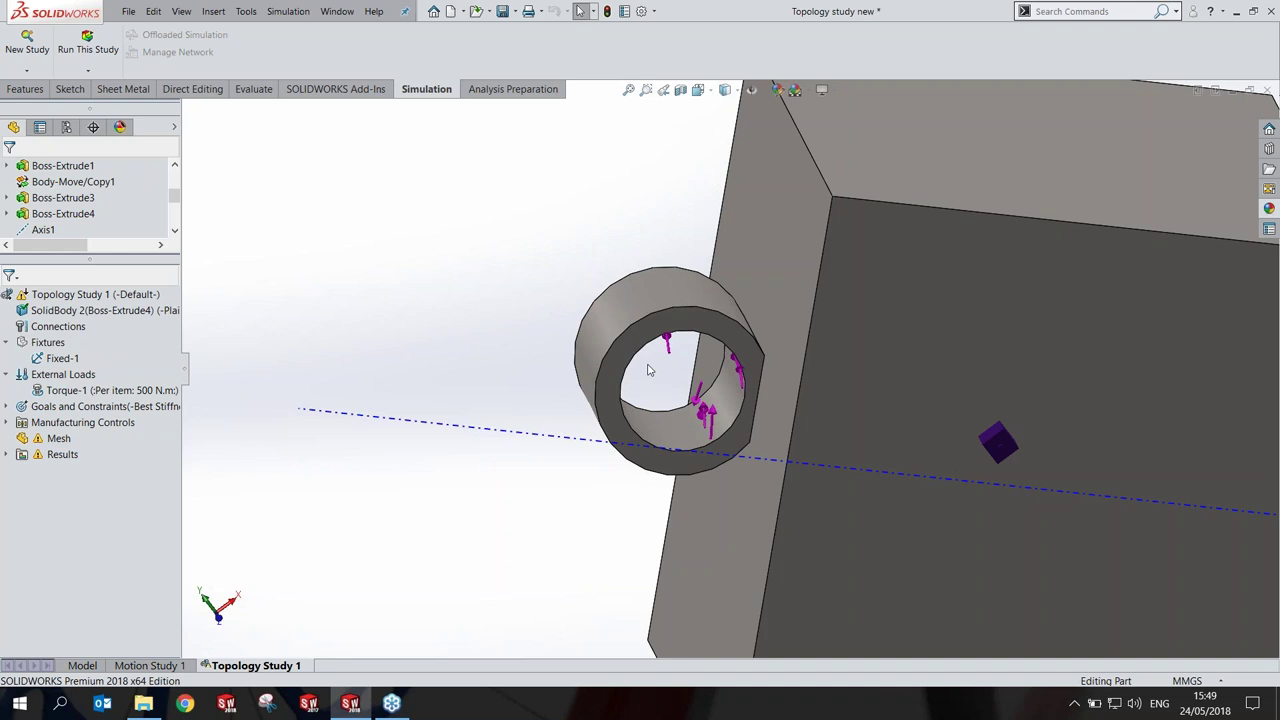
{"action": "middle_click_drag", "start_coordinate": [632, 405], "coordinate": [735, 397]}
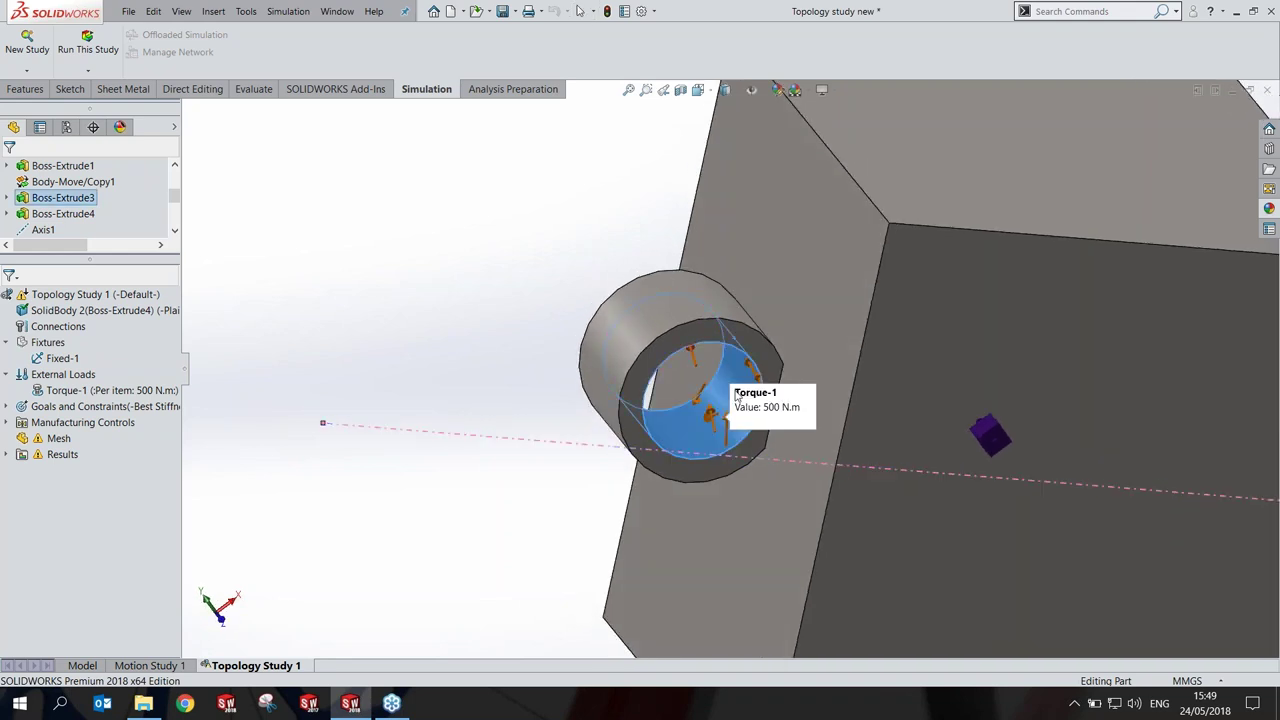
{"action": "key", "text": "f"}
{"action": "mouse_move", "coordinate": [735, 397]}
{"action": "middle_mouse_down"}
{"action": "mouse_move", "coordinate": [1001, 275]}
{"action": "mouse_move", "coordinate": [1000, 351]}
{"action": "middle_mouse_up"}
Step: Expand Goals and Constraints and Manufacturing Controls to show Mass constraint 1 and Half Symmetry
{"action": "scroll", "coordinate": [1000, 351], "scroll_direction": "up", "scroll_amount": 3}
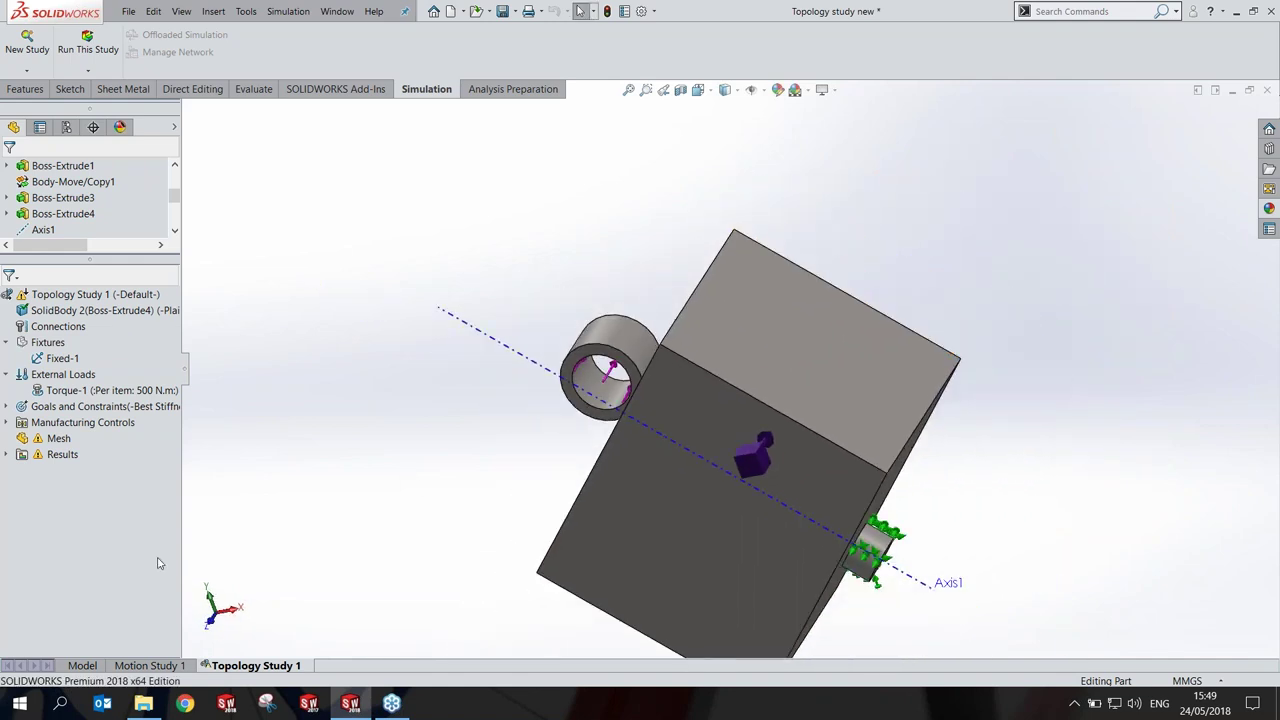
{"action": "left_click", "coordinate": [6, 407]}
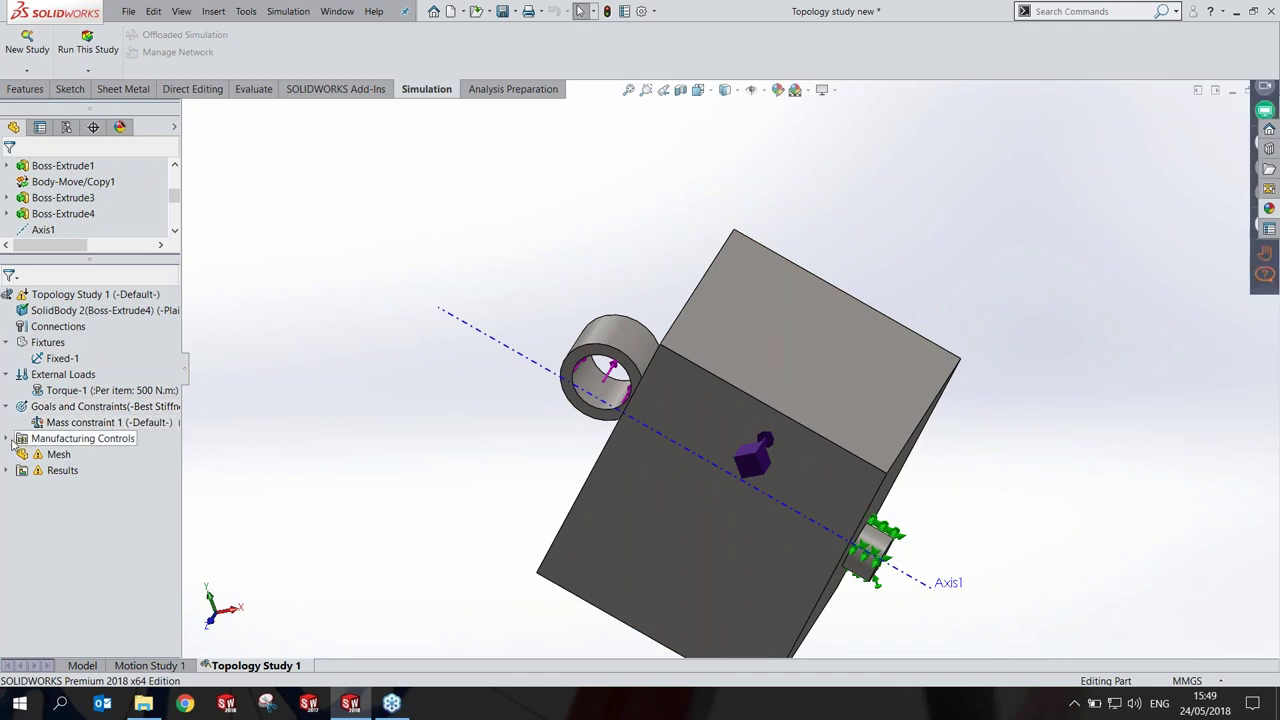
{"action": "left_click", "coordinate": [8, 440]}
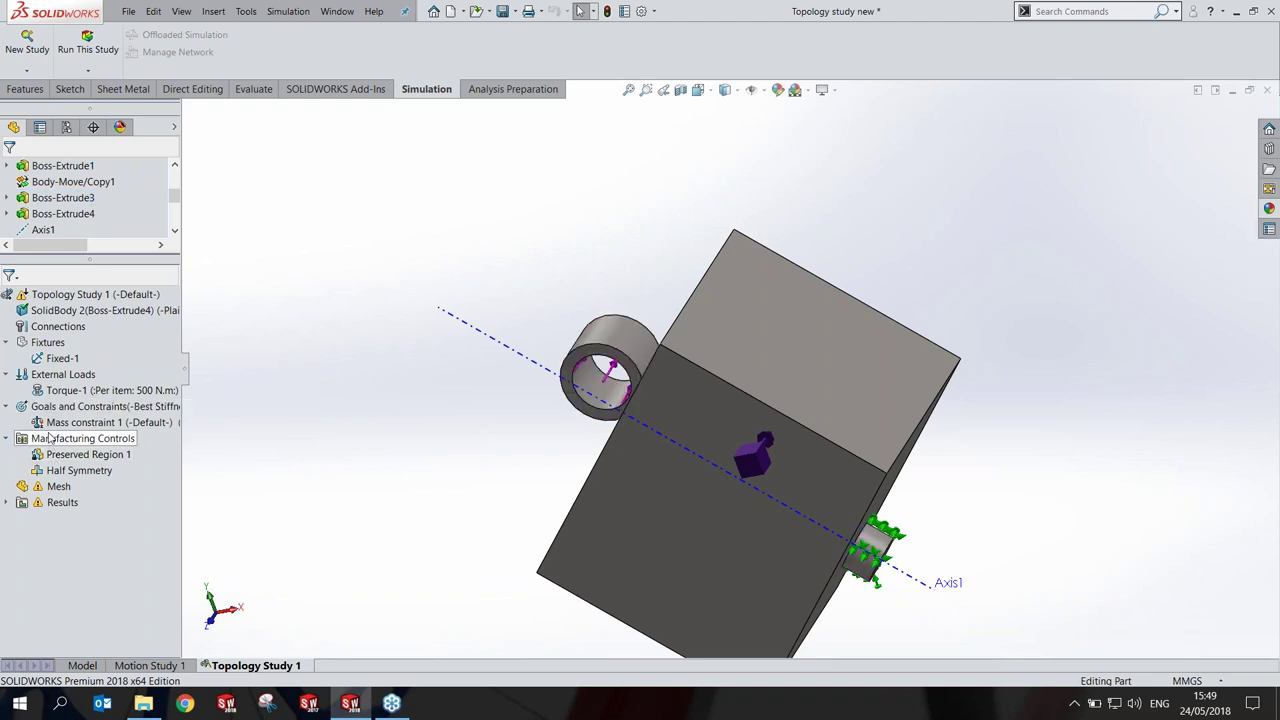
{"action": "mouse_move", "coordinate": [66, 423]}
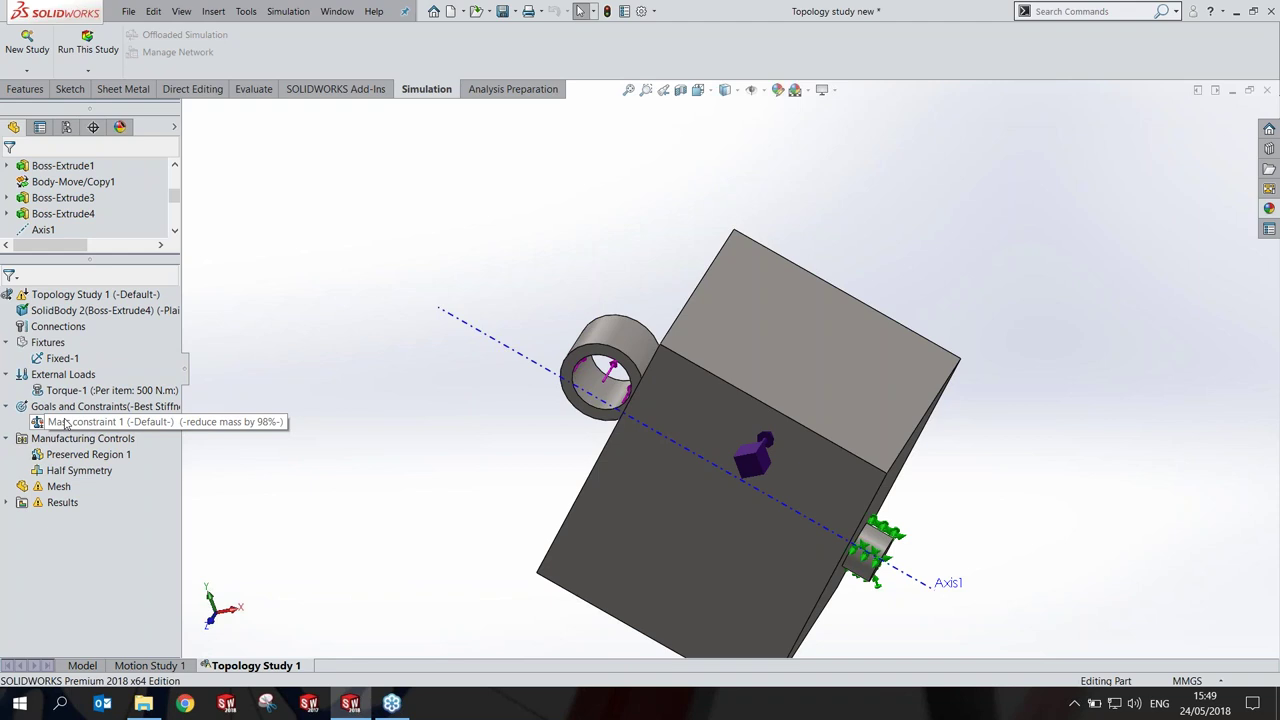
{"action": "right_click", "coordinate": [64, 408]}
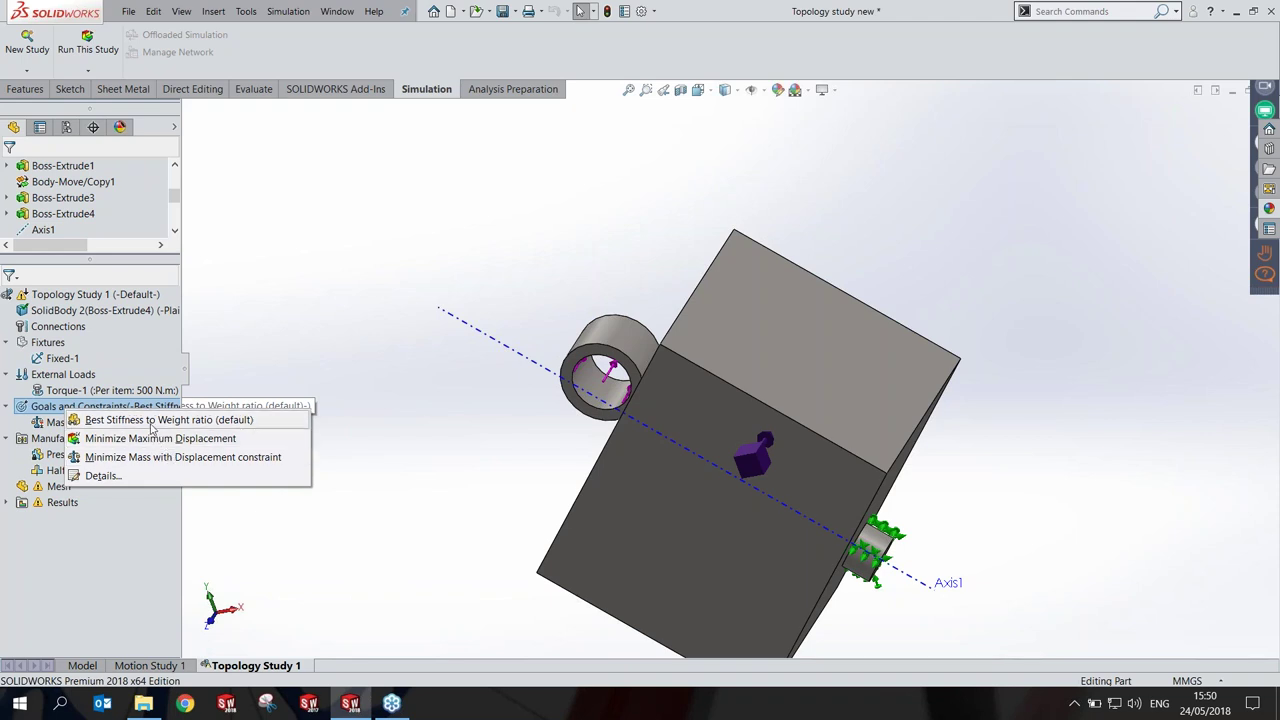
{"action": "left_click", "coordinate": [150, 437]}
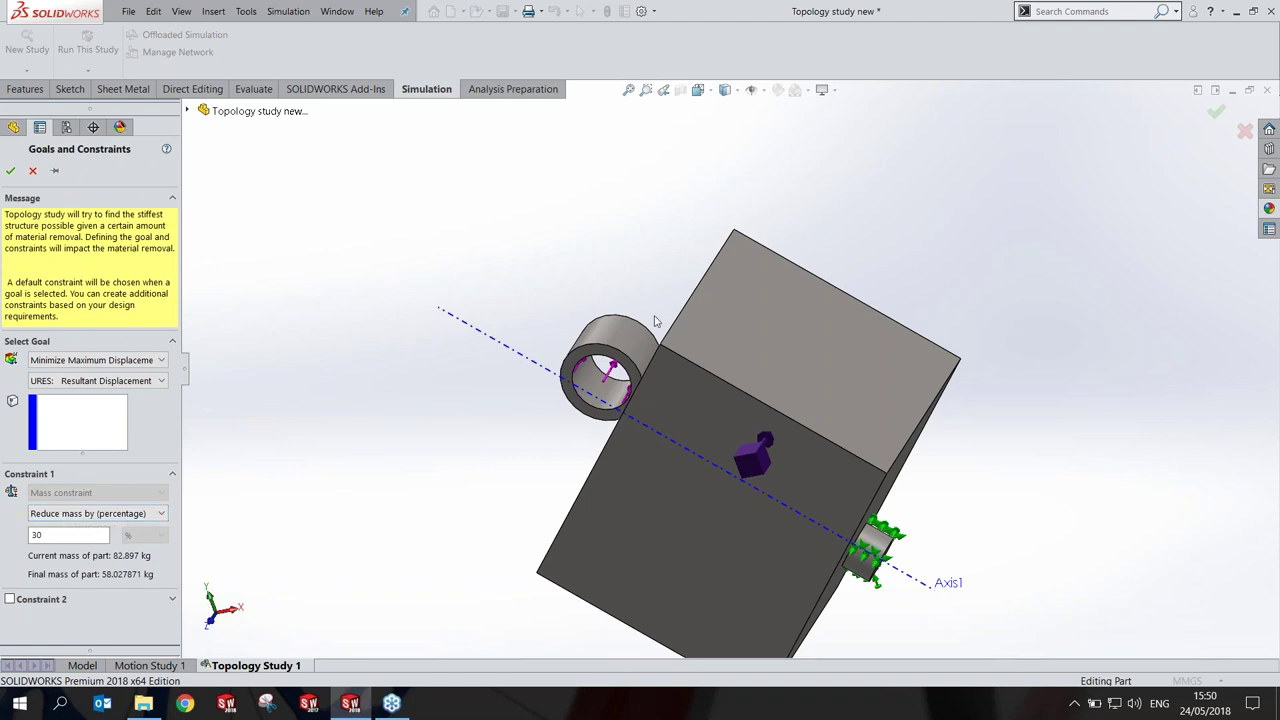
{"action": "scroll", "coordinate": [814, 492], "scroll_direction": "up", "scroll_amount": 2}
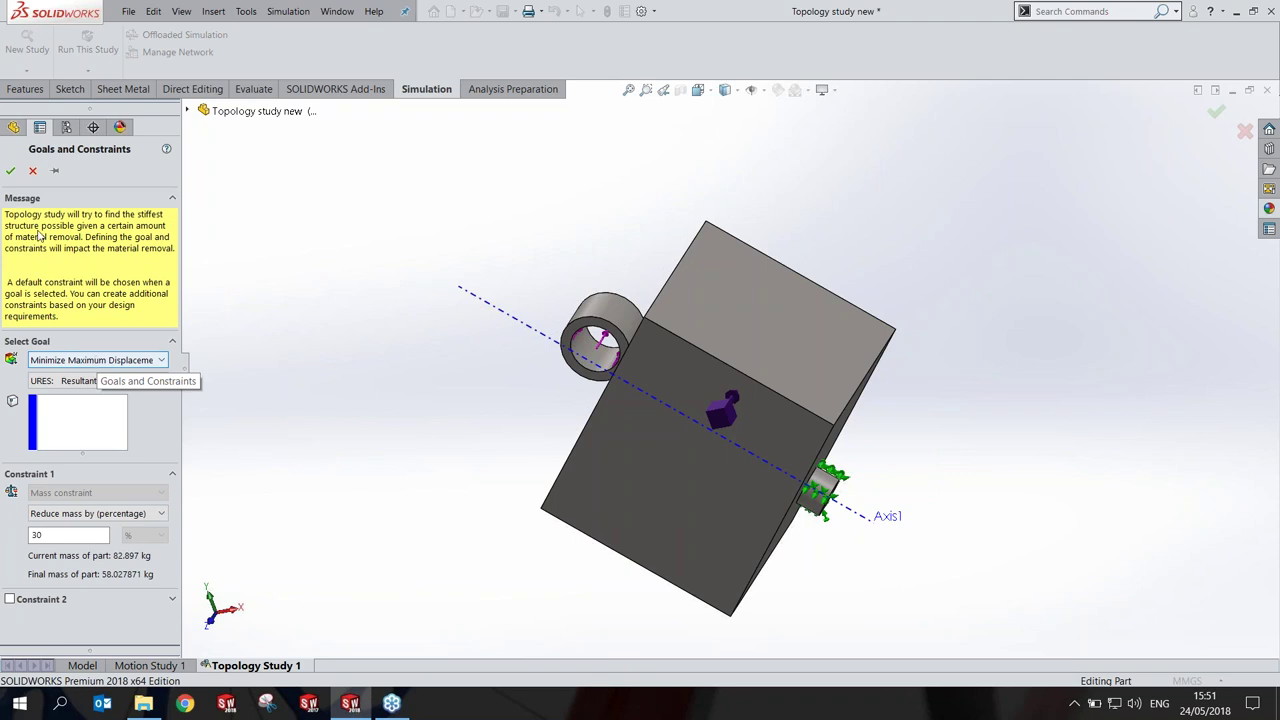
Step: Reopen Mass constraint 1 and keep Best Stiffness to Weight ratio with a 98% mass reduction, as a percentage
{"action": "left_click", "coordinate": [32, 173]}
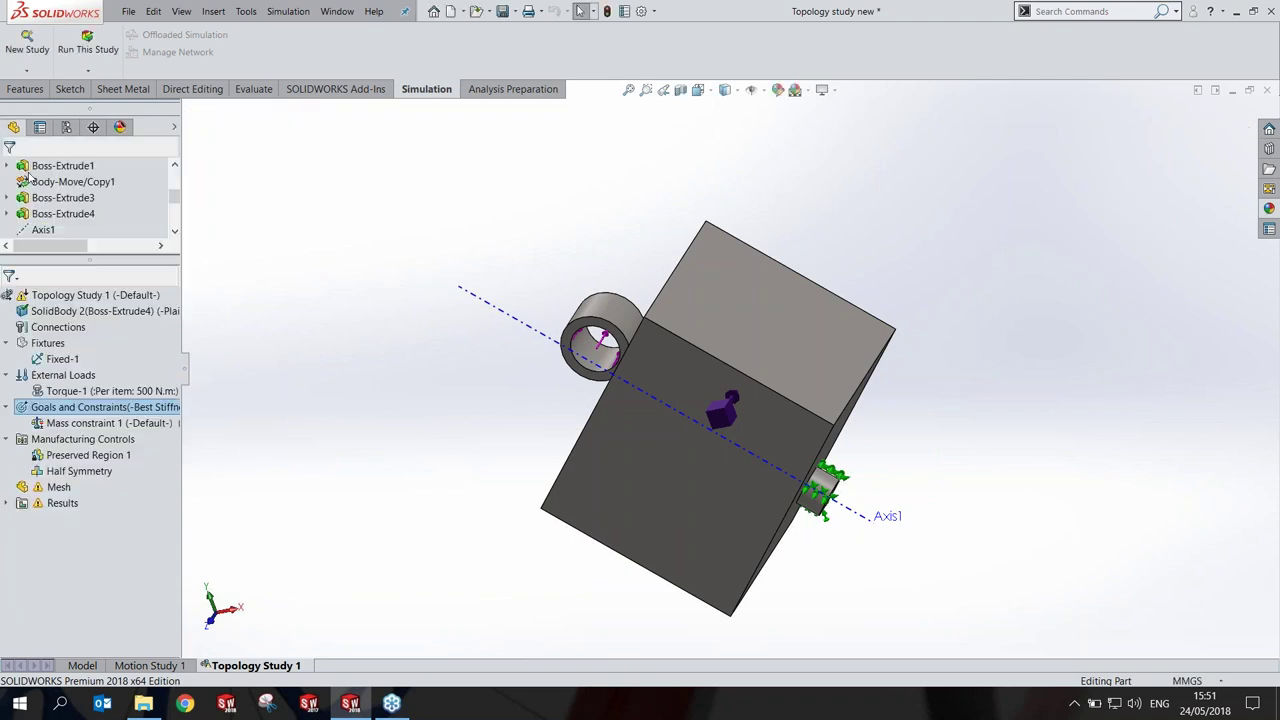
{"action": "right_click", "coordinate": [66, 424]}
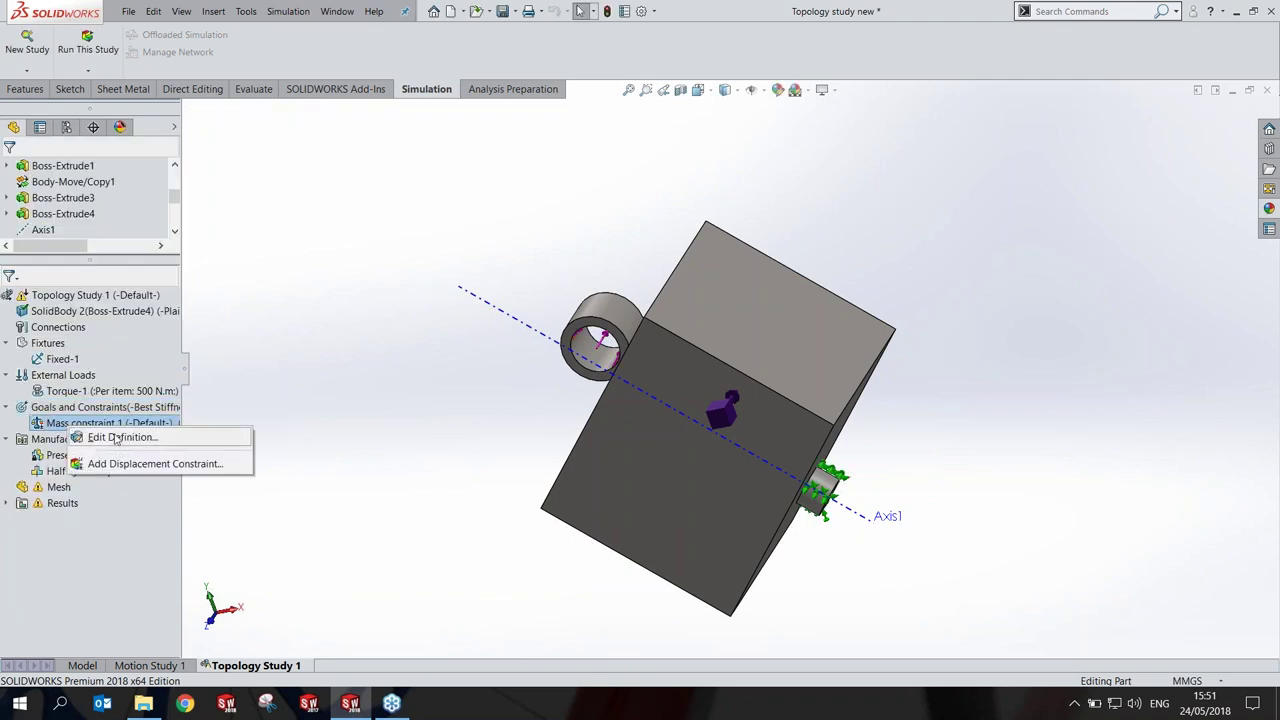
{"action": "left_click", "coordinate": [116, 437]}
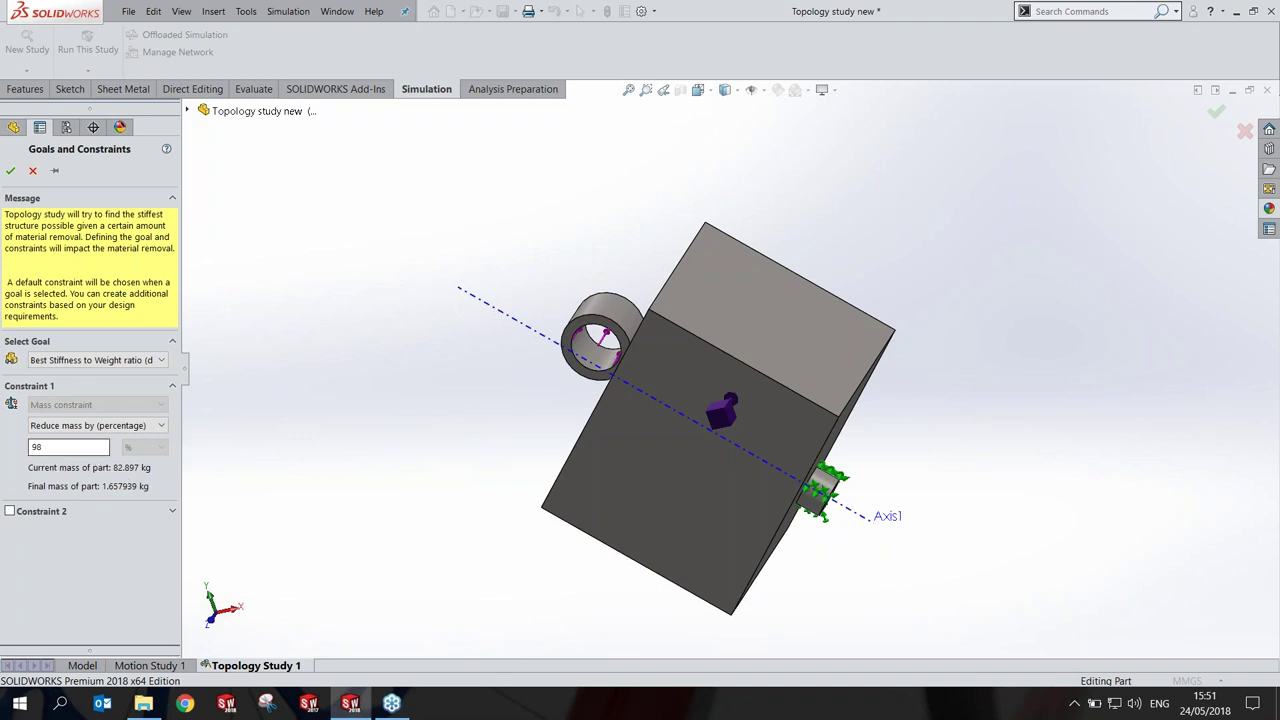
{"action": "left_click", "coordinate": [38, 447]}
{"action": "key", "text": "BackSpace"}
{"action": "type", "text": "5"}
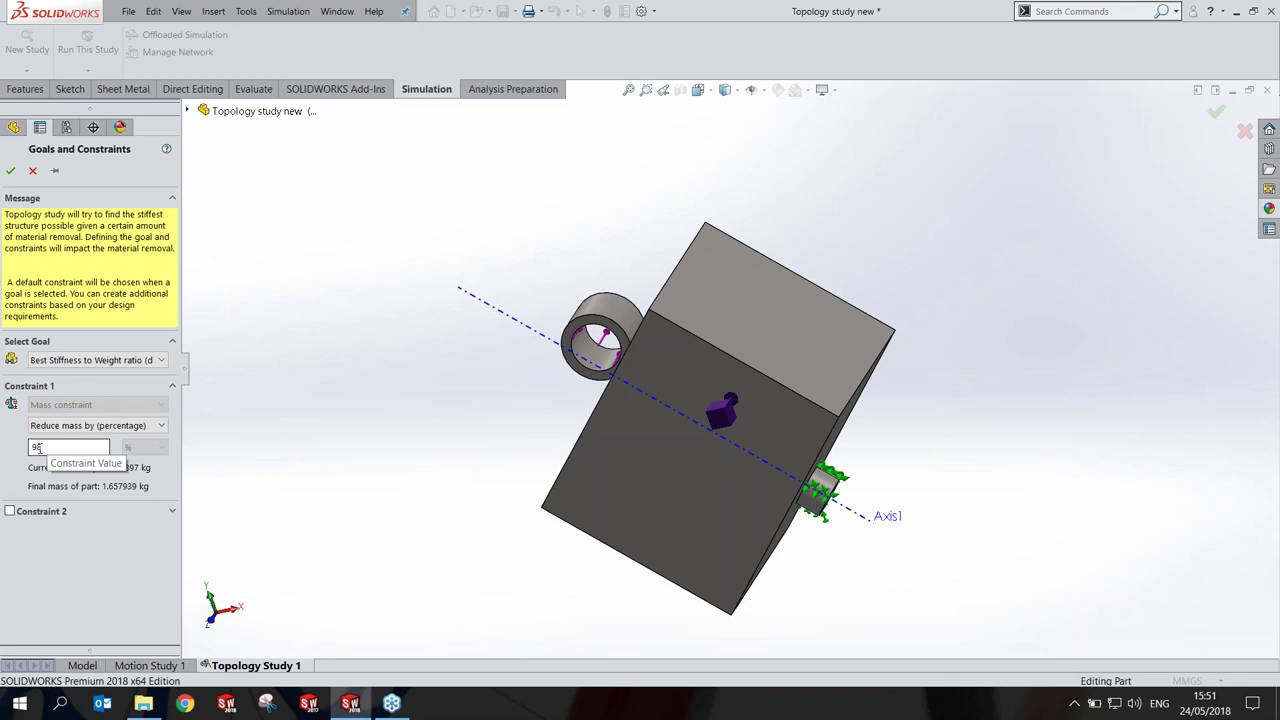
{"action": "left_click", "coordinate": [46, 426]}
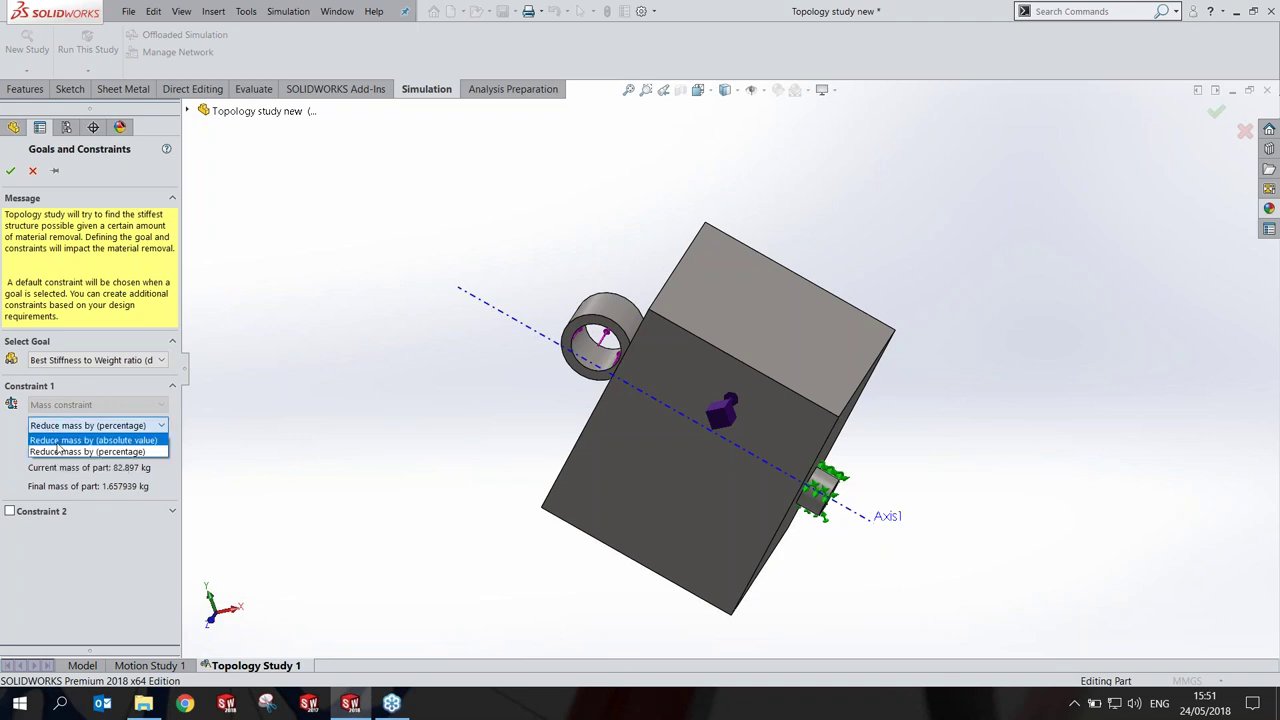
{"action": "left_click", "coordinate": [107, 452]}
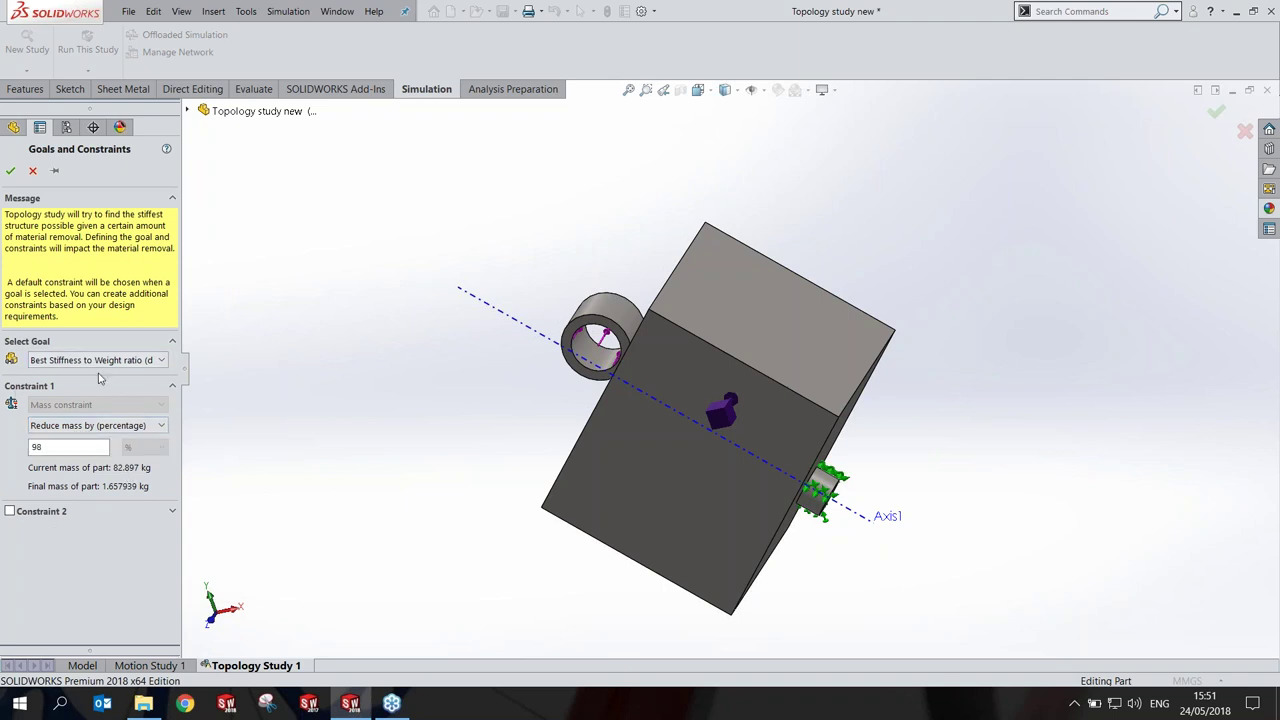
Step: Accept the 98% mass constraint, then inspect Manufacturing Controls and Preserved Region 1 in the study tree
{"action": "left_click", "coordinate": [33, 172]}
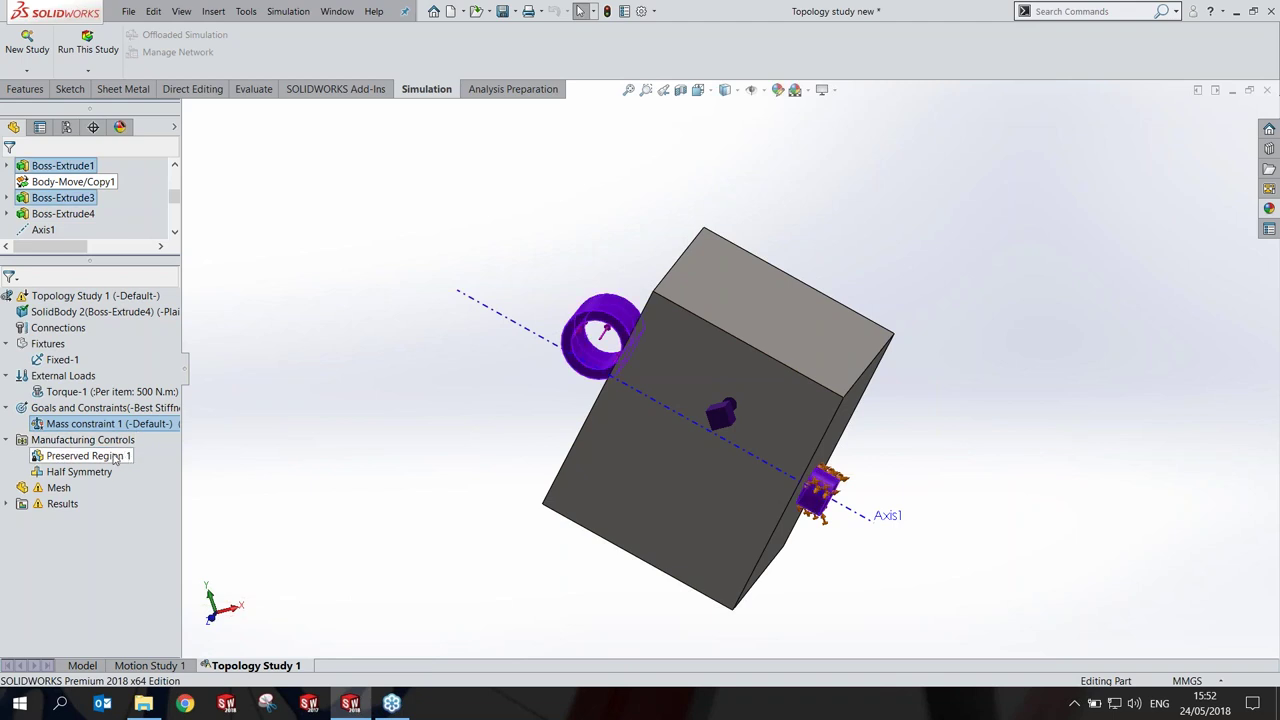
{"action": "left_click", "coordinate": [76, 446]}
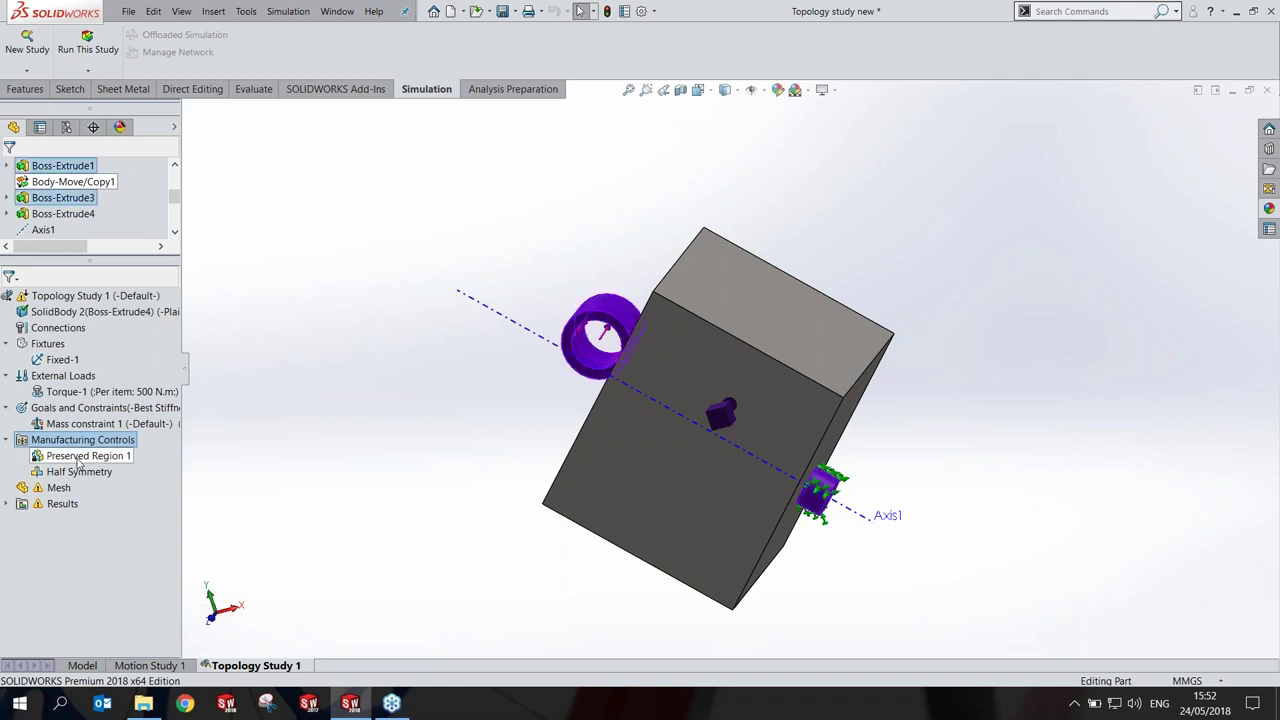
{"action": "left_click", "coordinate": [79, 459]}
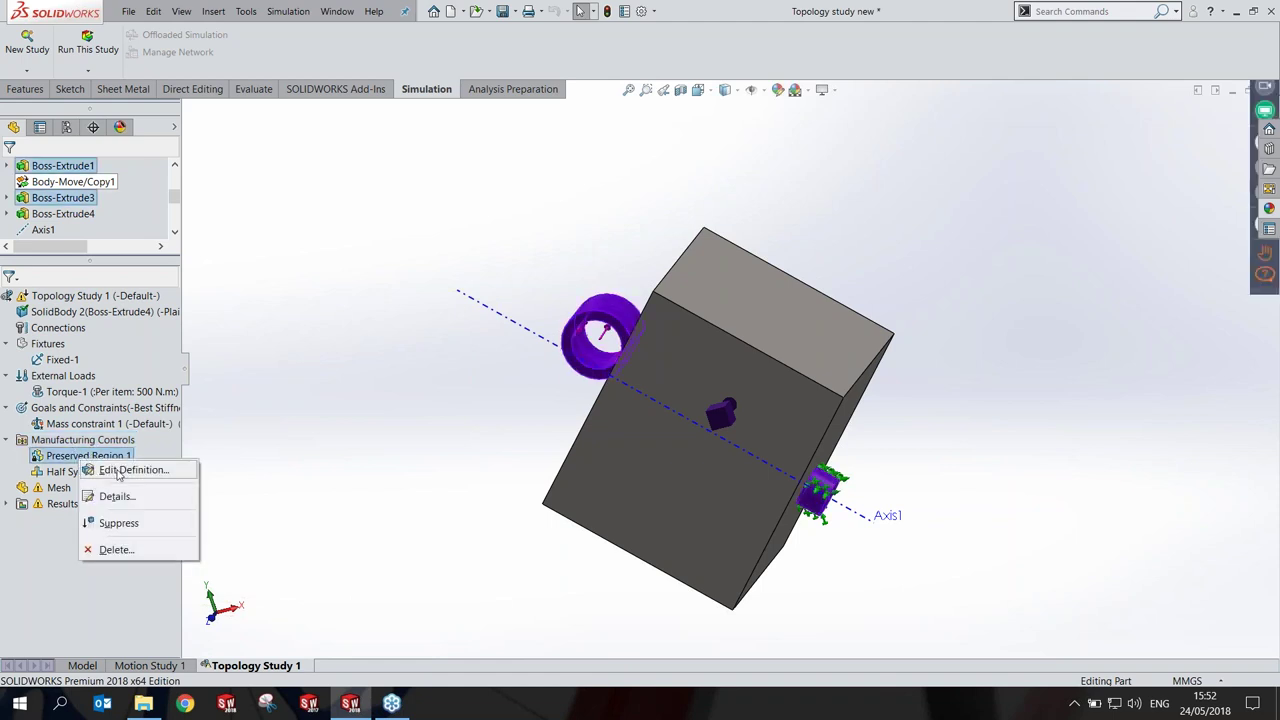
{"action": "right_click", "coordinate": [92, 442]}
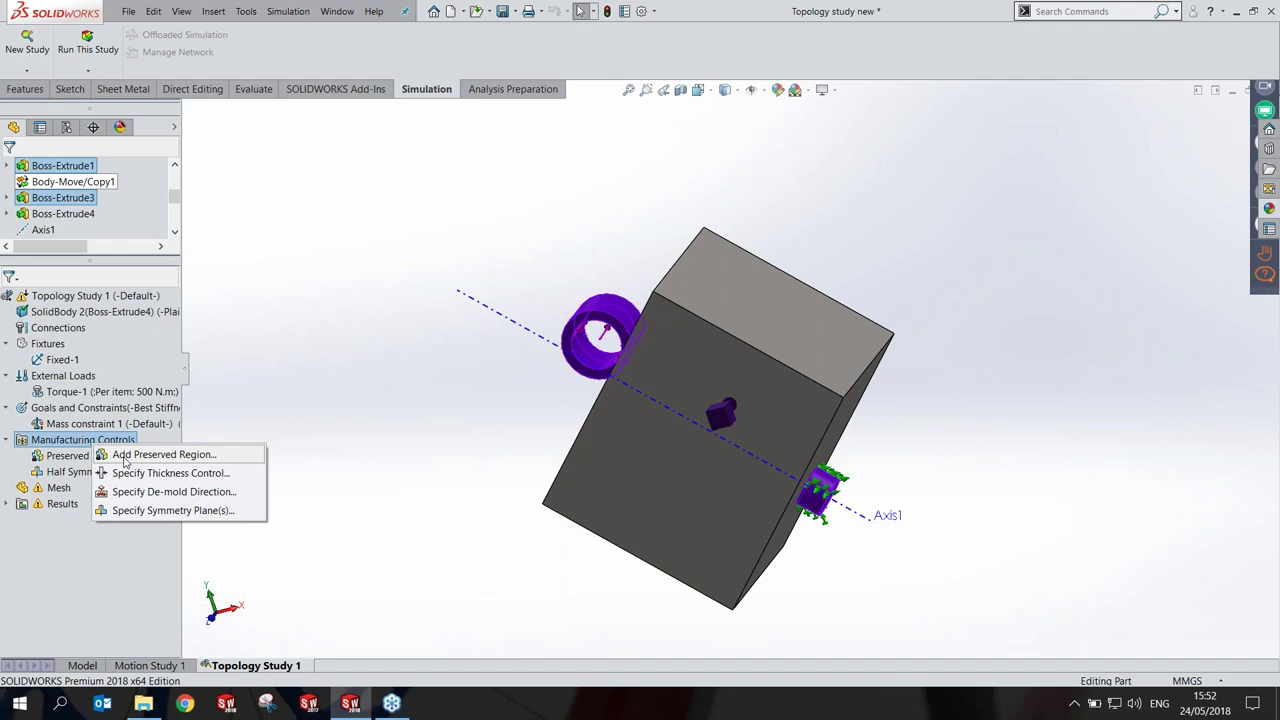
{"action": "left_click", "coordinate": [80, 460]}
{"action": "right_click", "coordinate": [72, 457]}
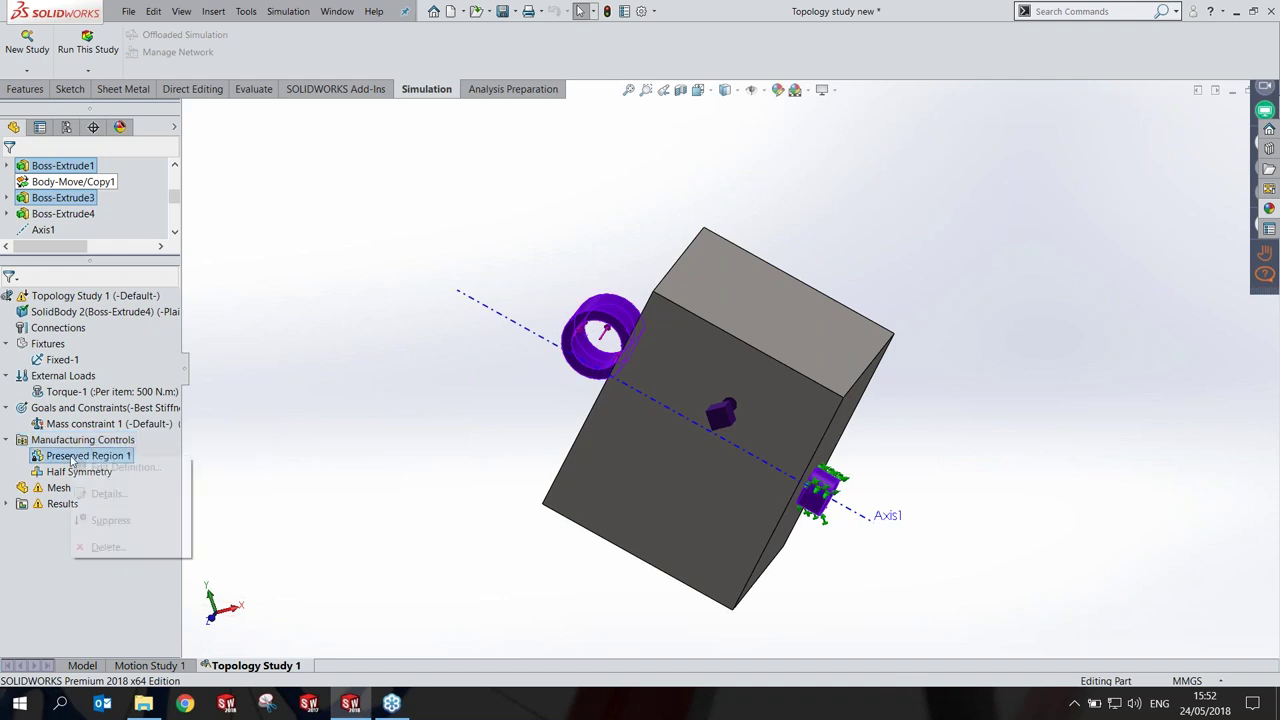
{"action": "left_click", "coordinate": [120, 467]}
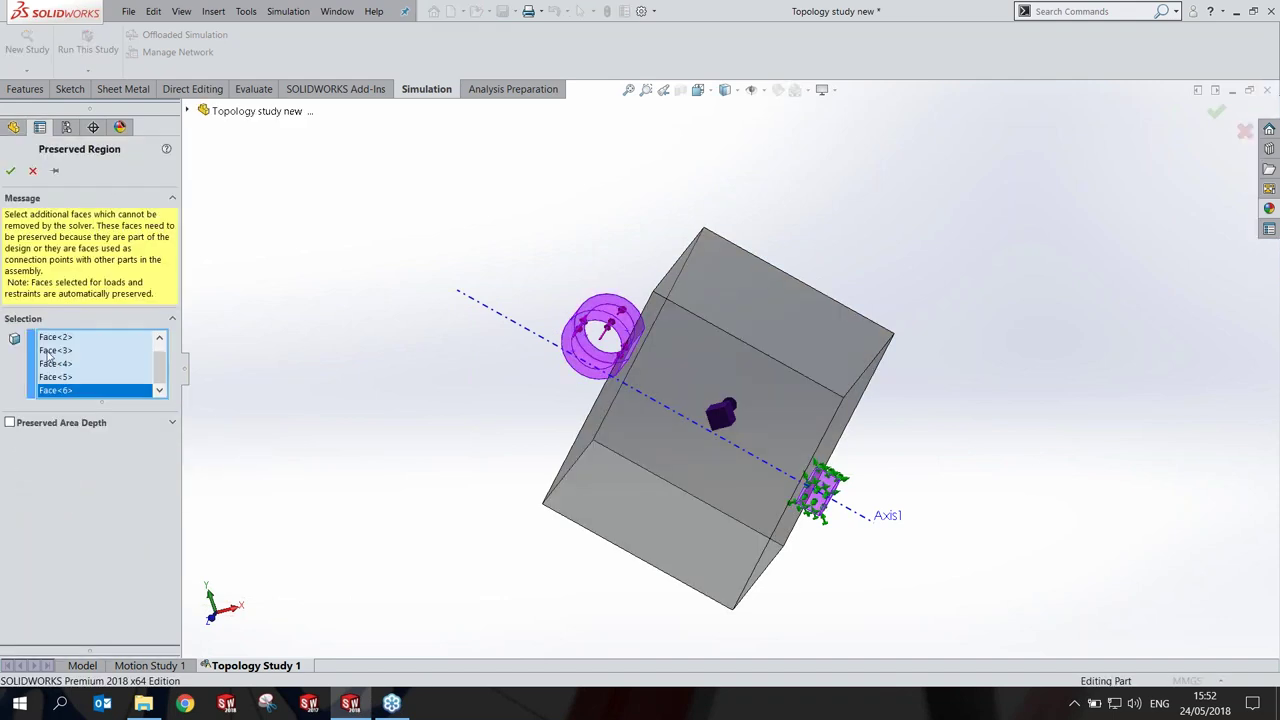
{"action": "scroll", "coordinate": [845, 484], "scroll_direction": "down", "scroll_amount": 2}
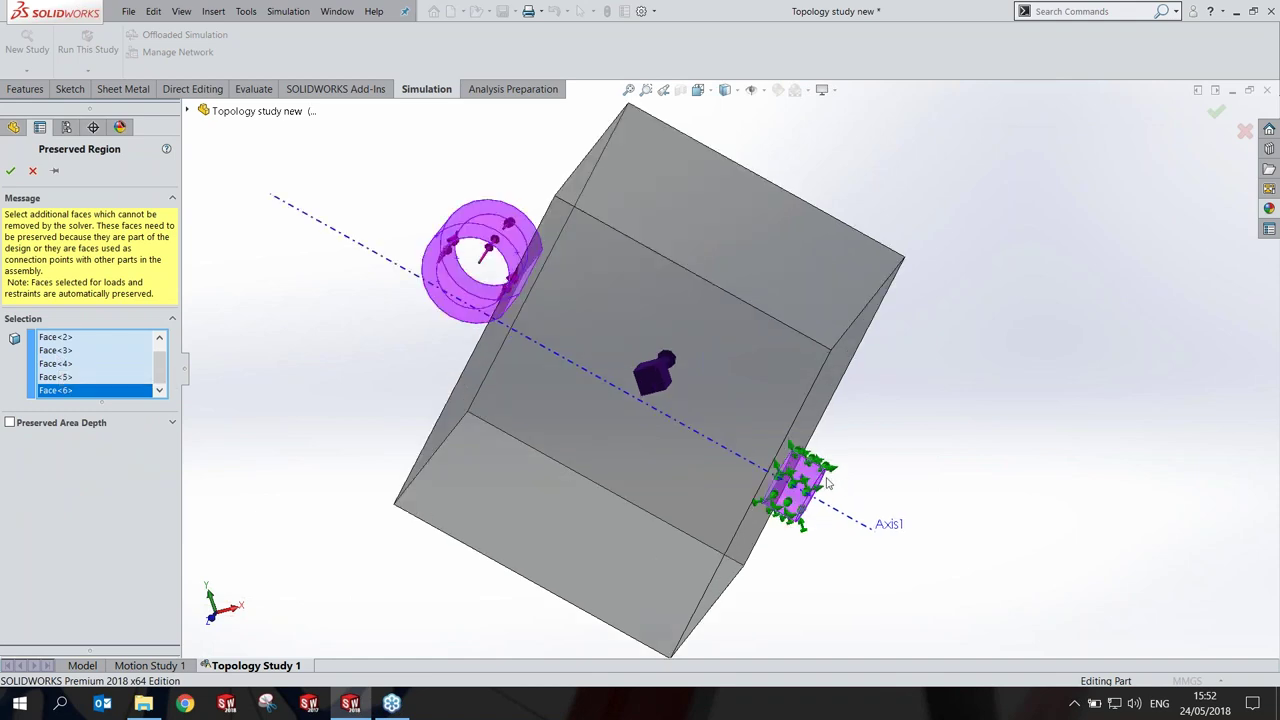
{"action": "left_click", "coordinate": [36, 171]}
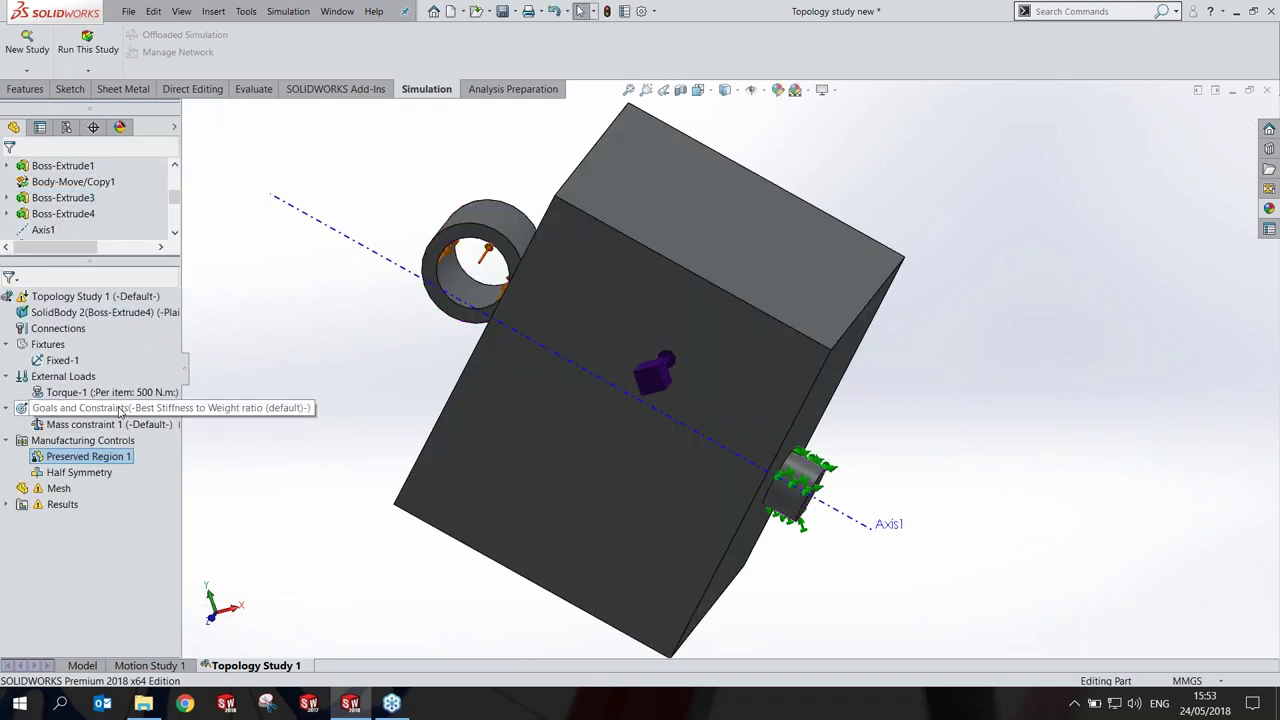
Step: Switch the CommandManager to the Features toolbar for part modelling
{"action": "right_click", "coordinate": [96, 444]}
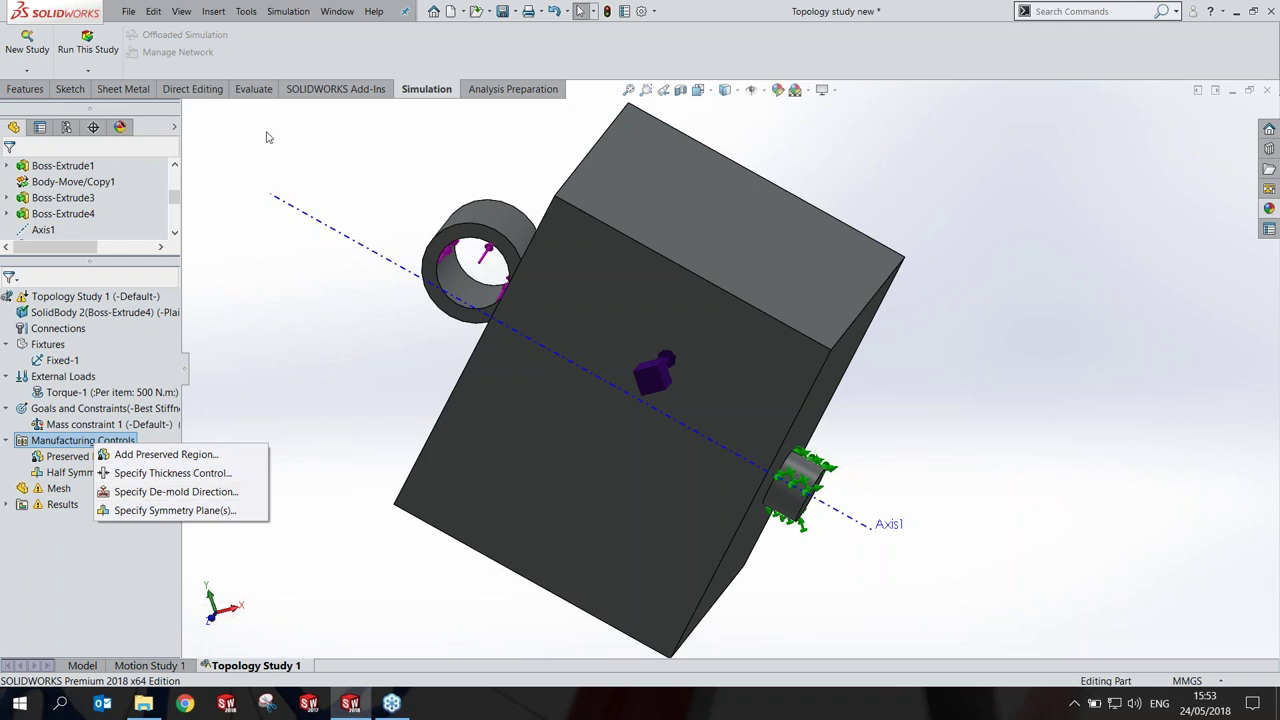
{"action": "right_click", "coordinate": [311, 90]}
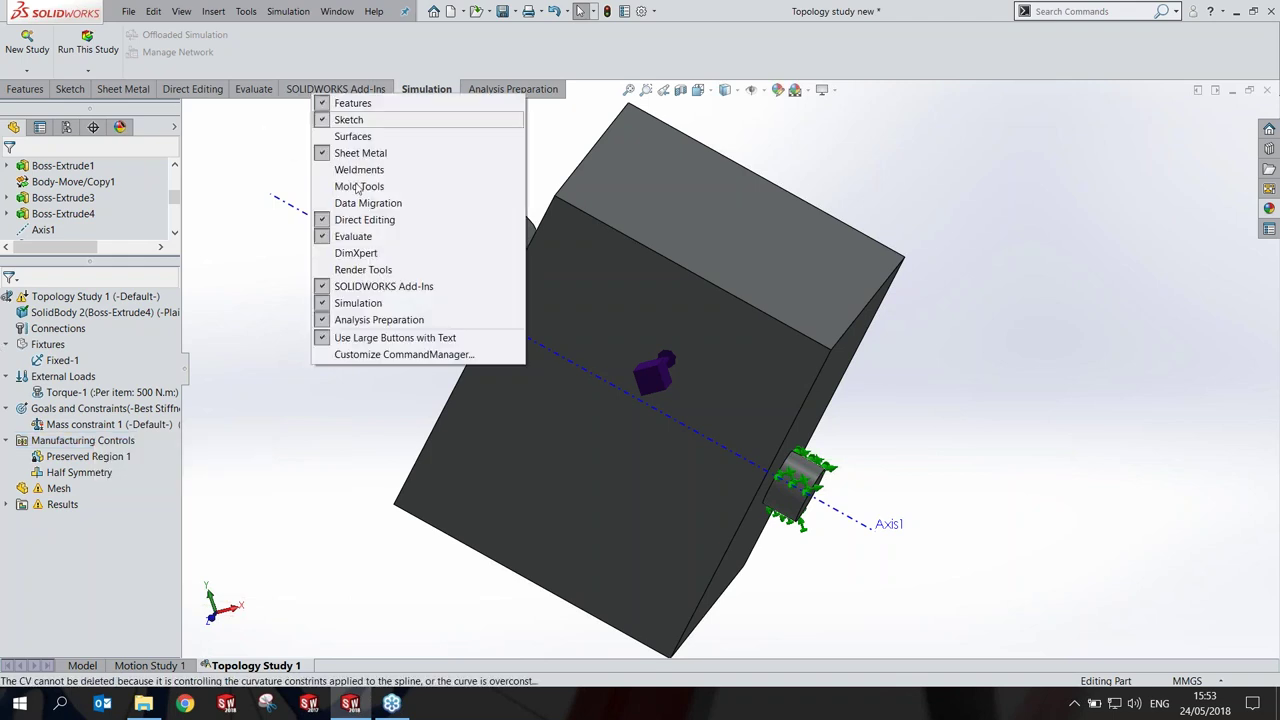
{"action": "left_click", "coordinate": [20, 90]}
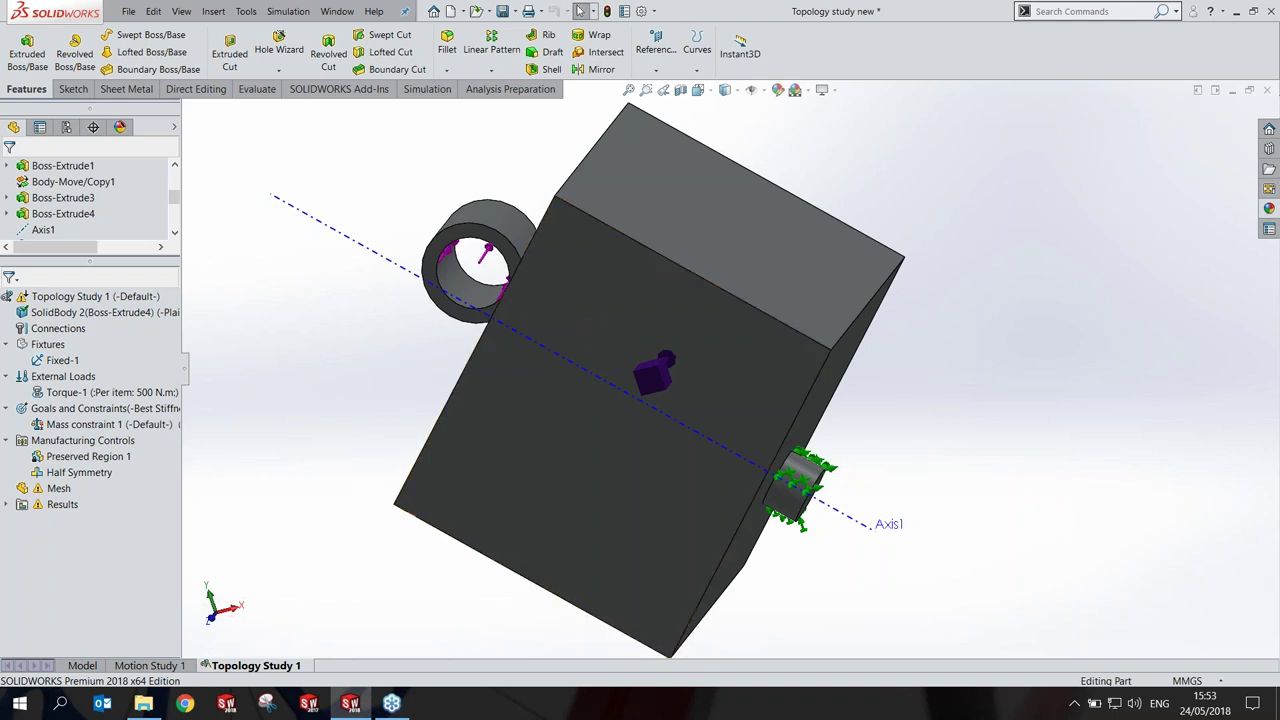
{"action": "right_click", "coordinate": [80, 440]}
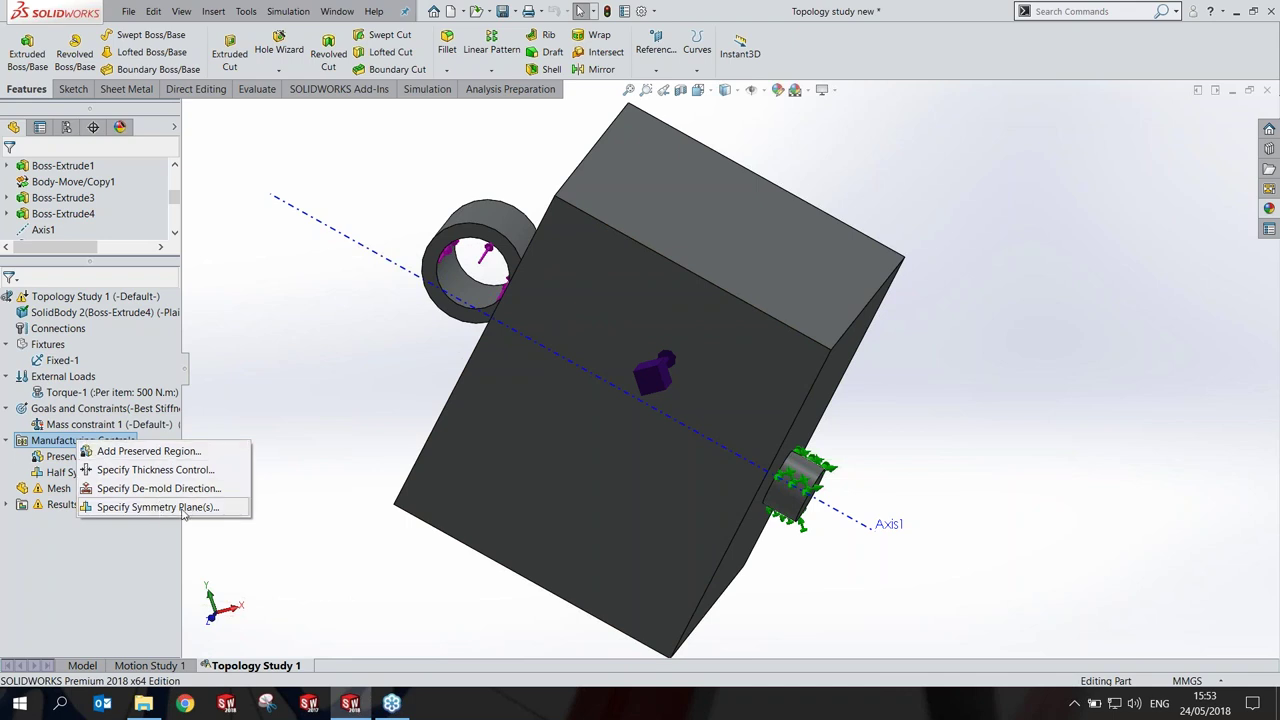
Step: Highlight Preserved Region 1 and the Half Symmetry plane on the model to review them
{"action": "left_click", "coordinate": [361, 378]}
{"action": "middle_click_drag", "start_coordinate": [361, 378], "coordinate": [318, 459]}
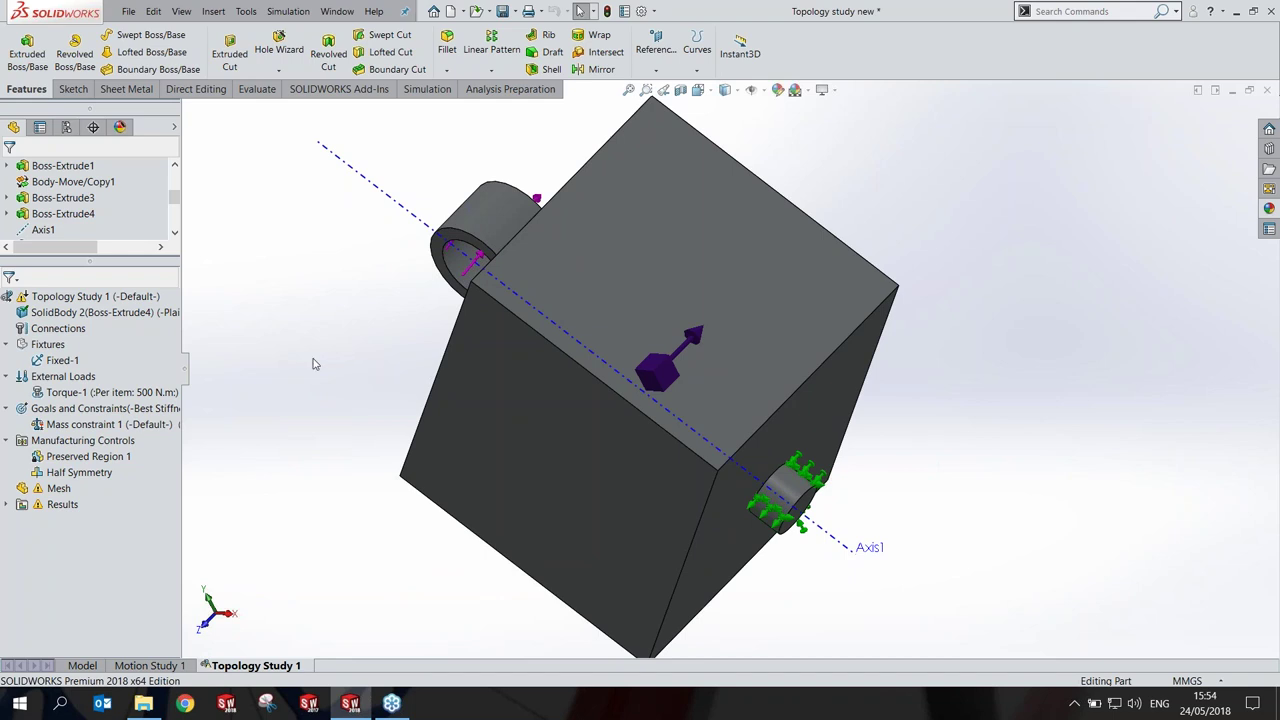
{"action": "middle_click_drag", "start_coordinate": [310, 410], "coordinate": [339, 342]}
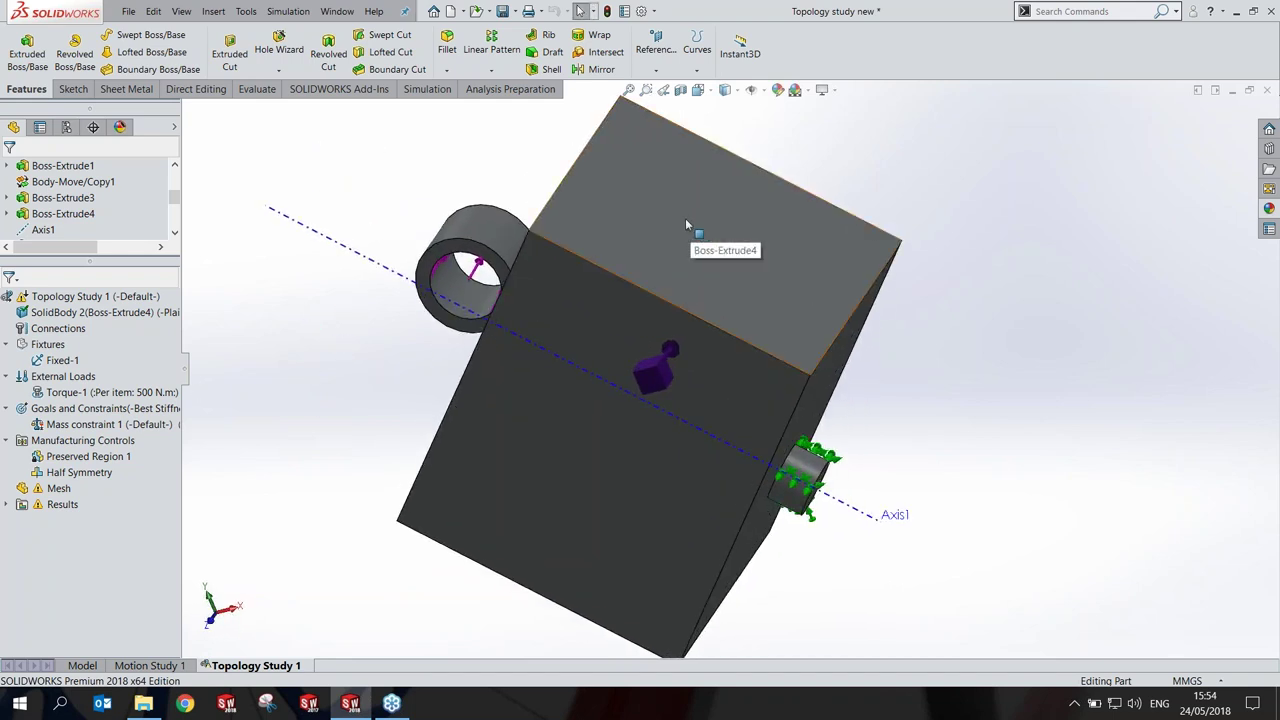
{"action": "right_click", "coordinate": [100, 472]}
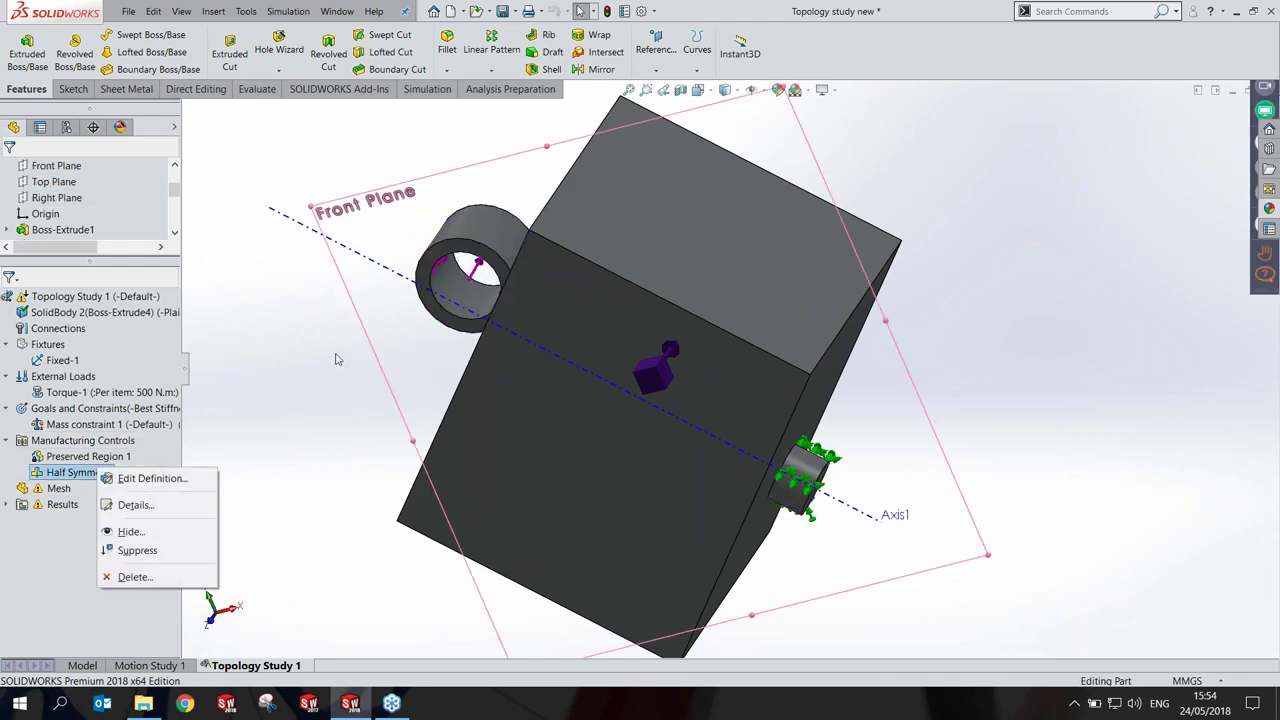
{"action": "left_click", "coordinate": [312, 391]}
{"action": "middle_click_drag", "start_coordinate": [314, 392], "coordinate": [286, 443]}
{"action": "left_click", "coordinate": [88, 456]}
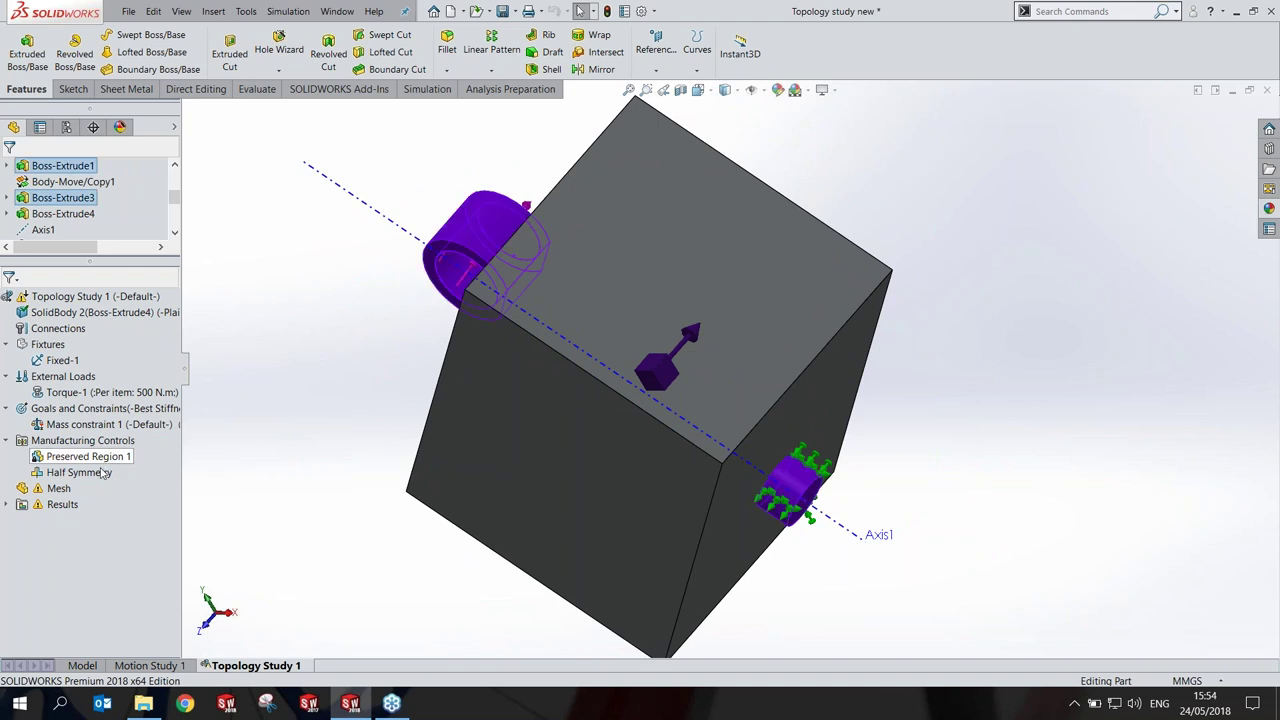
{"action": "left_click", "coordinate": [104, 474]}
{"action": "left_click", "coordinate": [273, 394]}
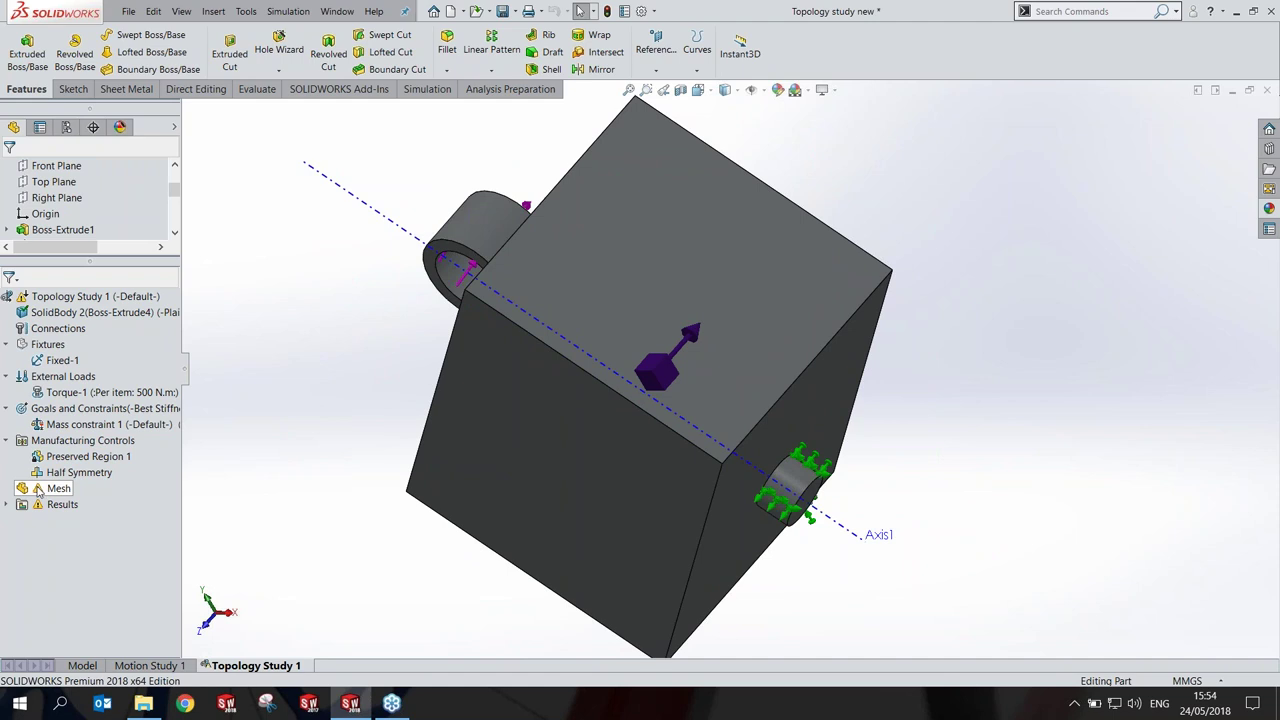
Step: Expand Results and try opening Material Mass1, dismissing the 'Database not found' warning
{"action": "left_click", "coordinate": [7, 504]}
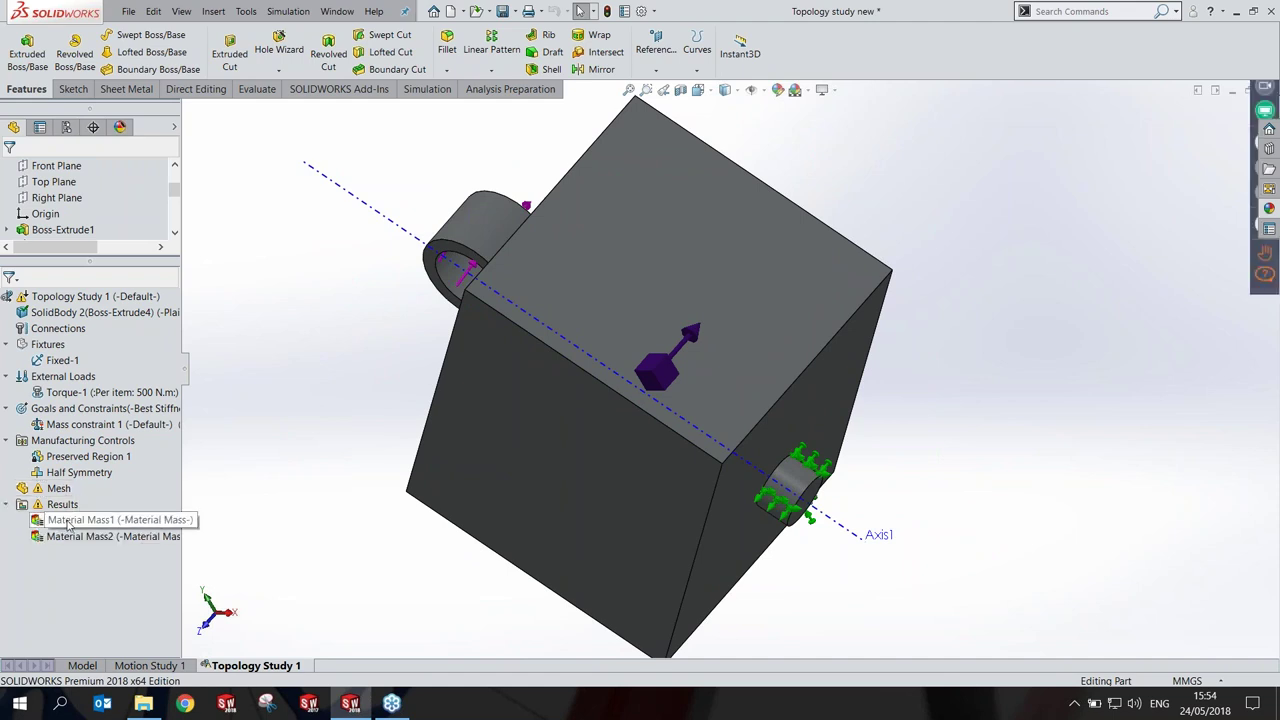
{"action": "double_click", "coordinate": [60, 519]}
{"action": "left_click", "coordinate": [678, 388]}
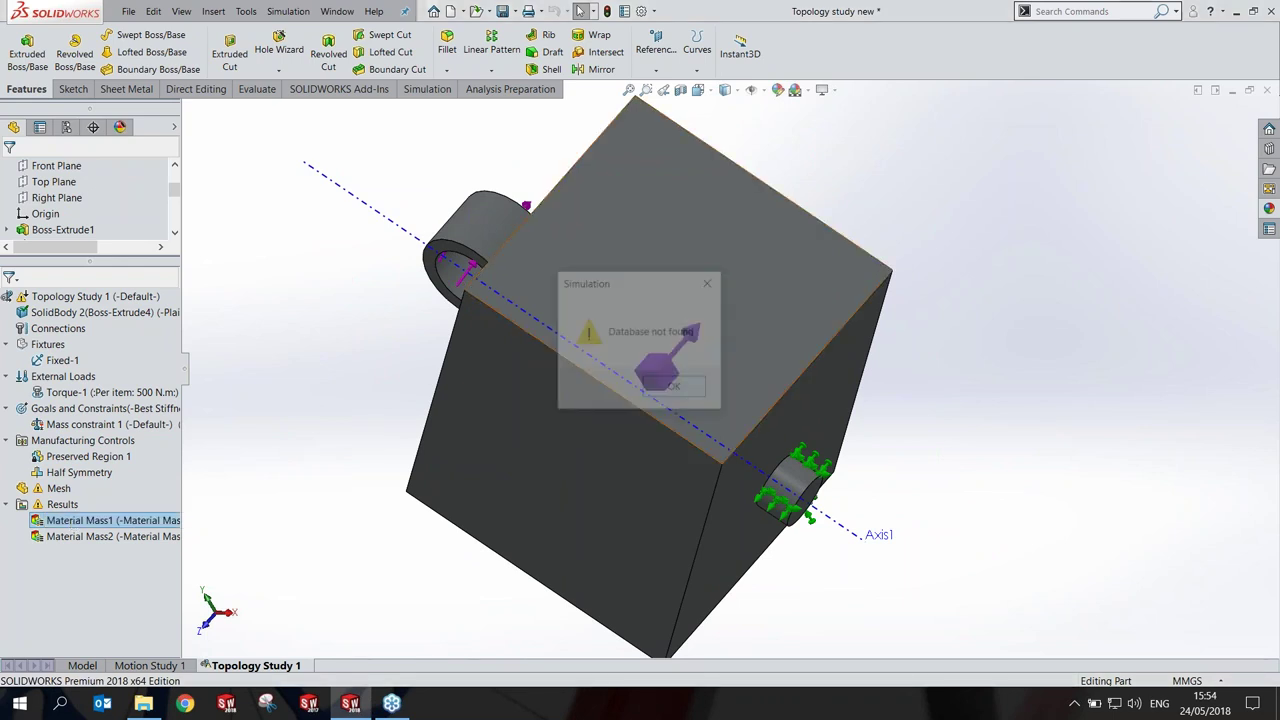
Step: Set Topology Study 1's results folder to Topology study\Results in its properties
{"action": "right_click", "coordinate": [118, 297]}
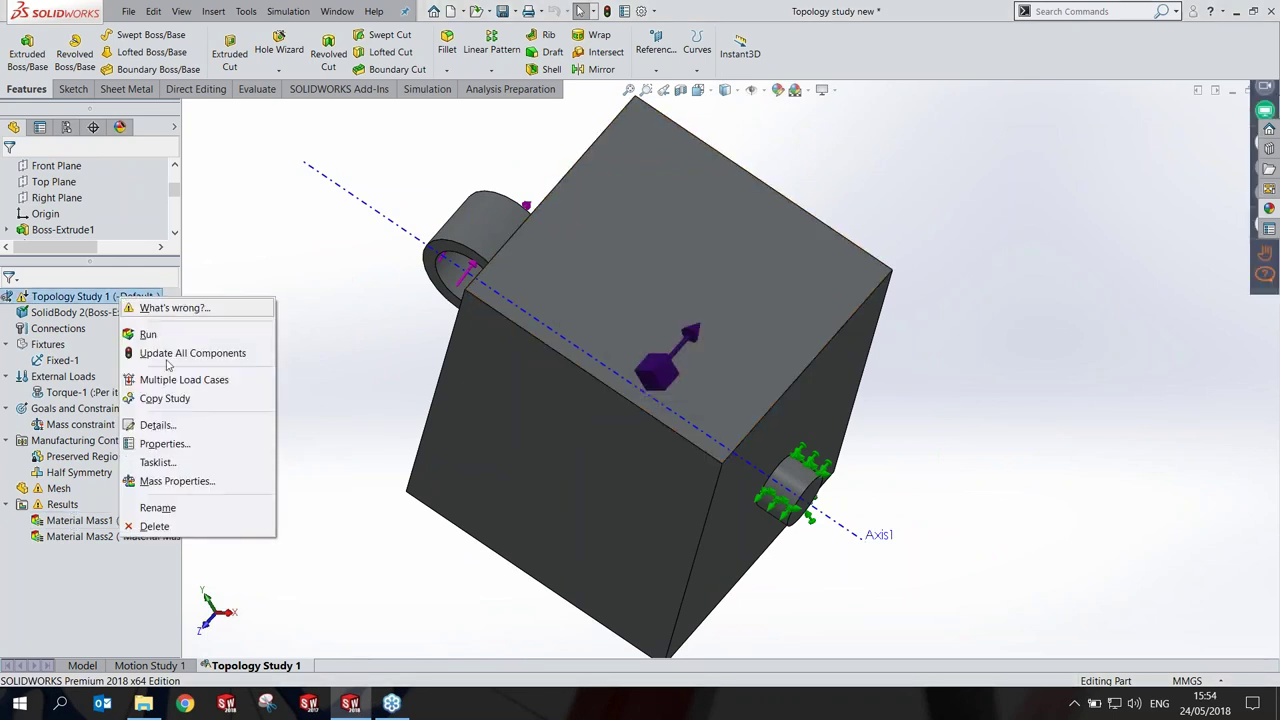
{"action": "left_click", "coordinate": [172, 446]}
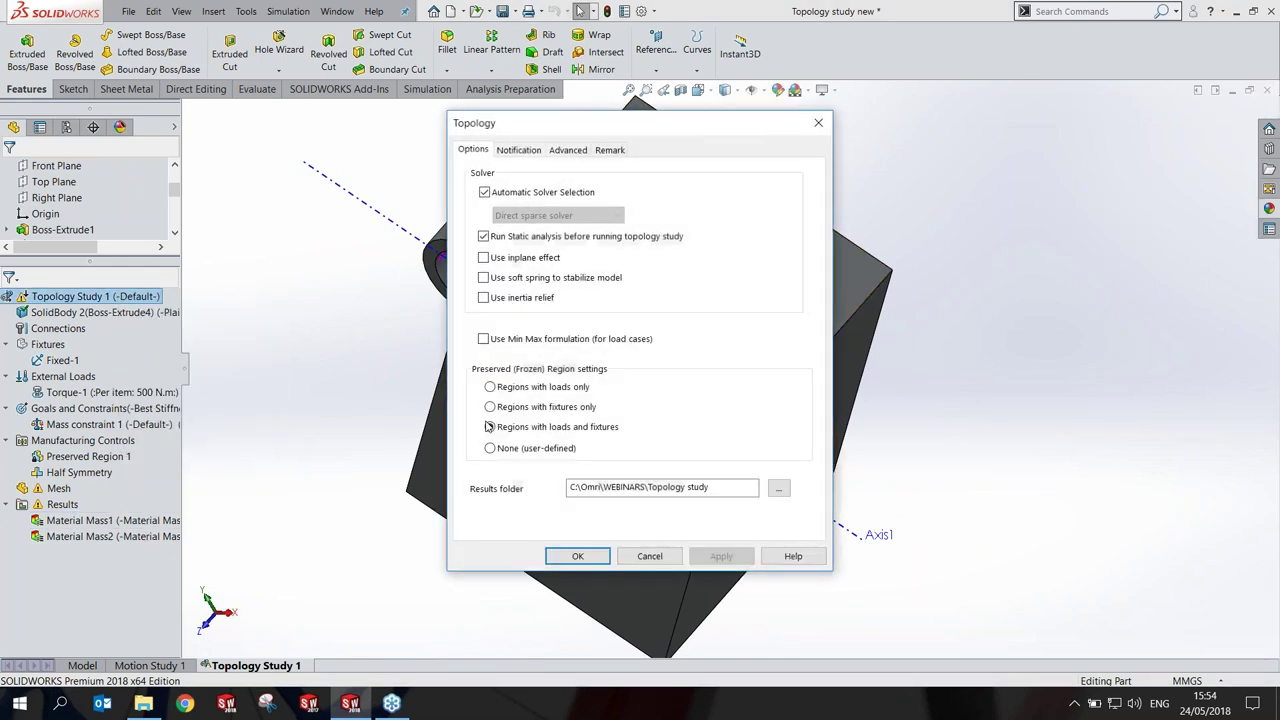
{"action": "left_click", "coordinate": [780, 486]}
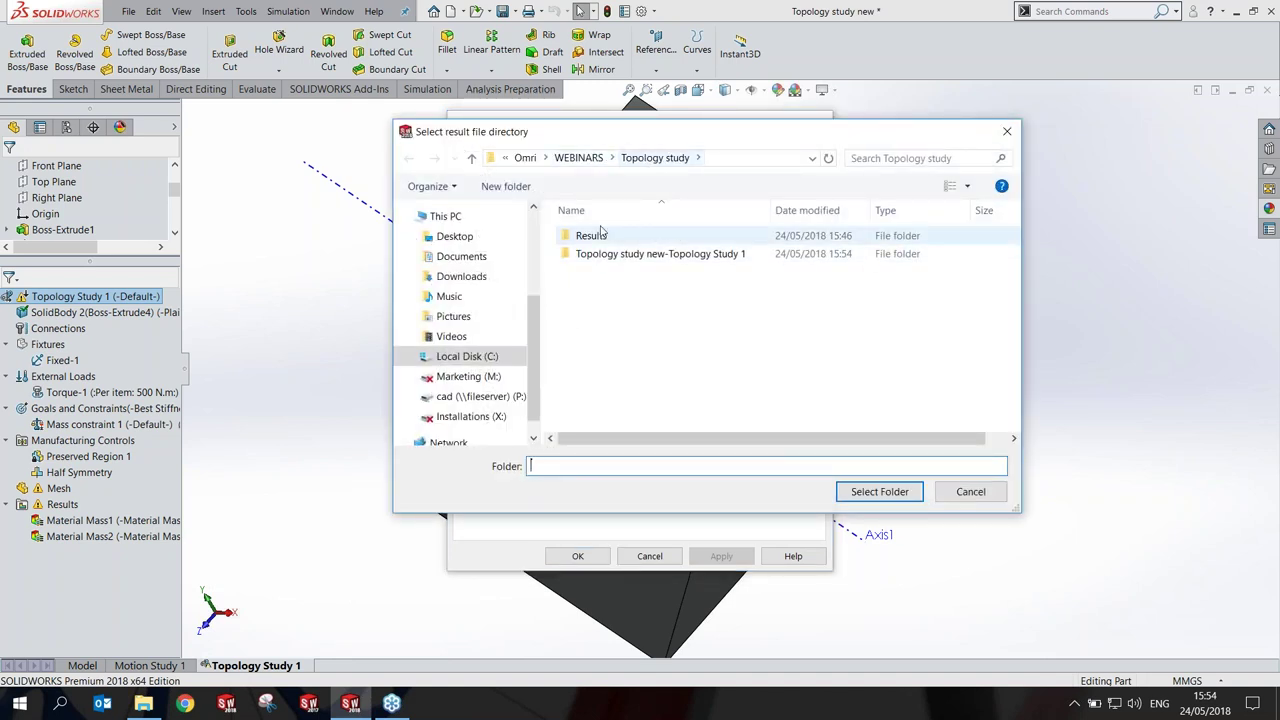
{"action": "double_click", "coordinate": [592, 235]}
{"action": "left_click", "coordinate": [869, 491]}
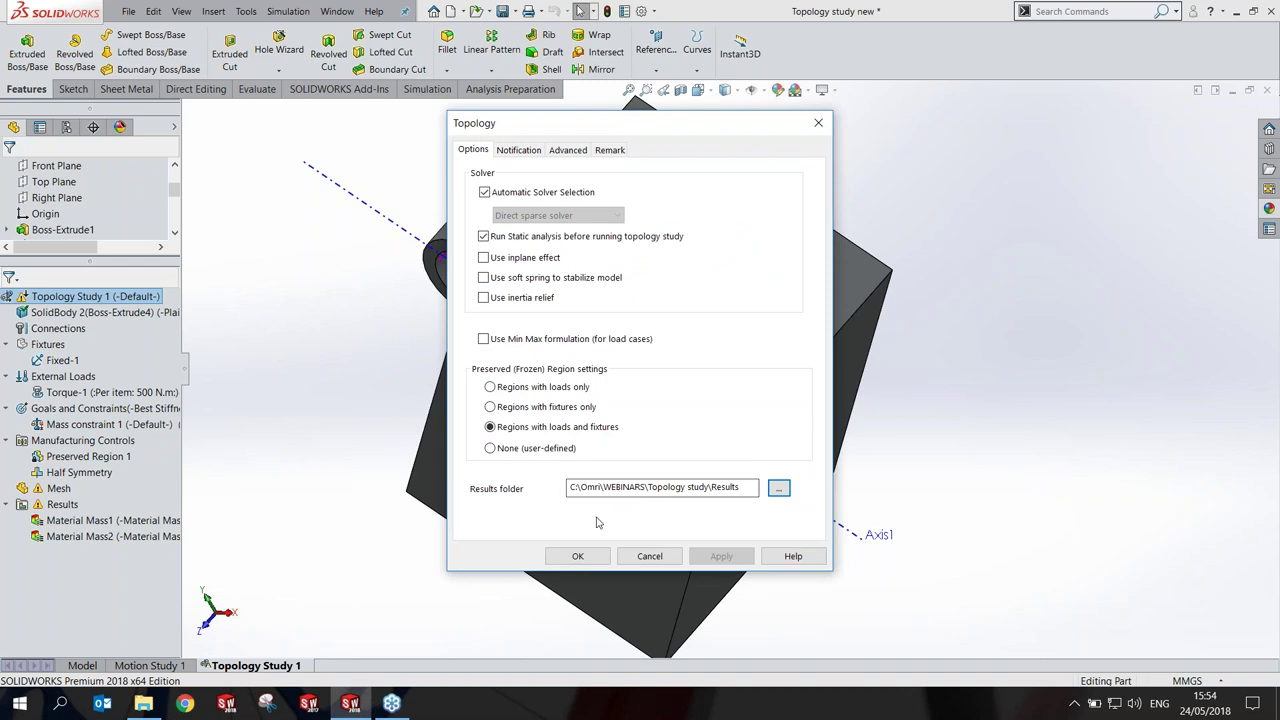
{"action": "left_click", "coordinate": [577, 556]}
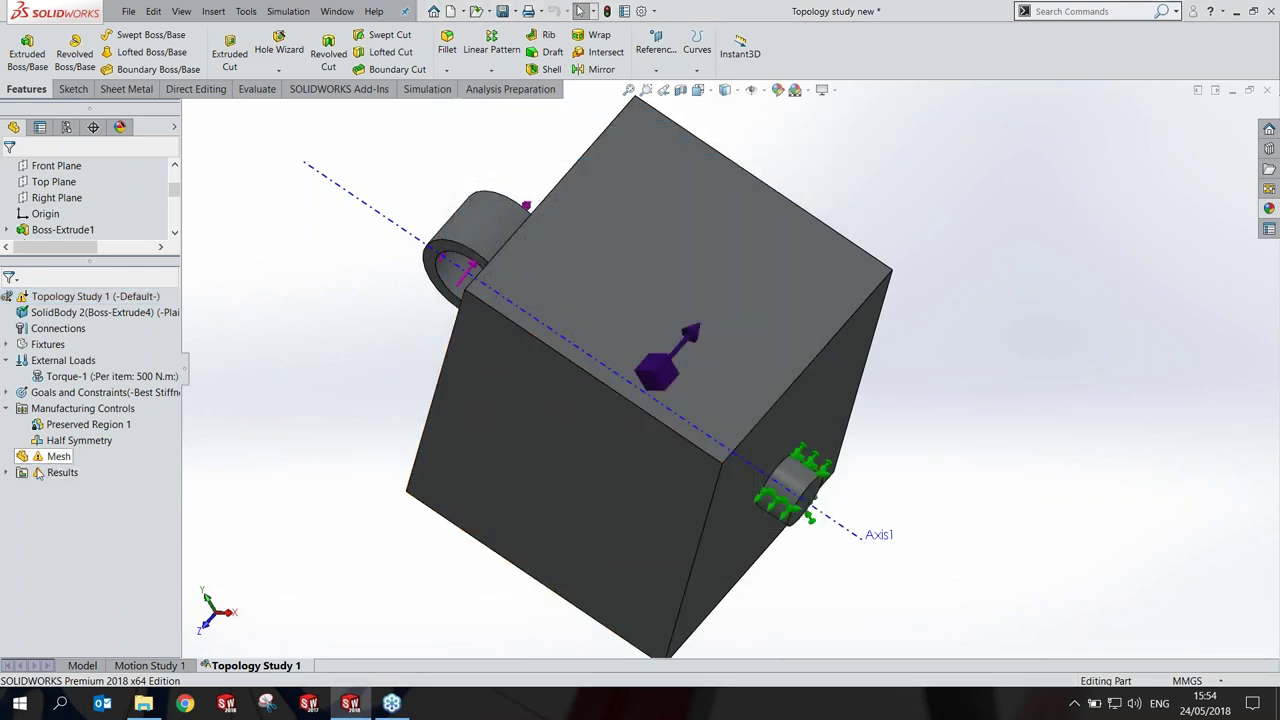
{"action": "left_click", "coordinate": [12, 472]}
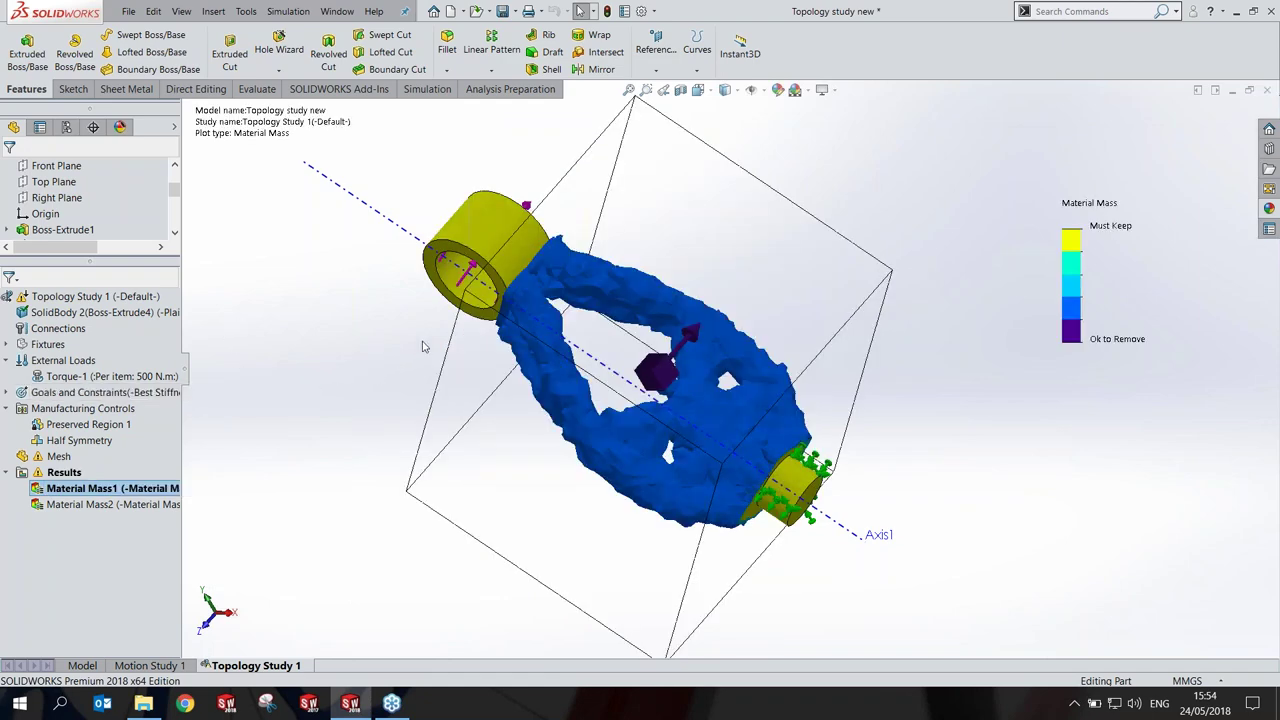
Step: Orbit and zoom the optimized blue mesh to view the ring face-on and the lower body
{"action": "middle_click_drag", "start_coordinate": [425, 347], "coordinate": [422, 258]}
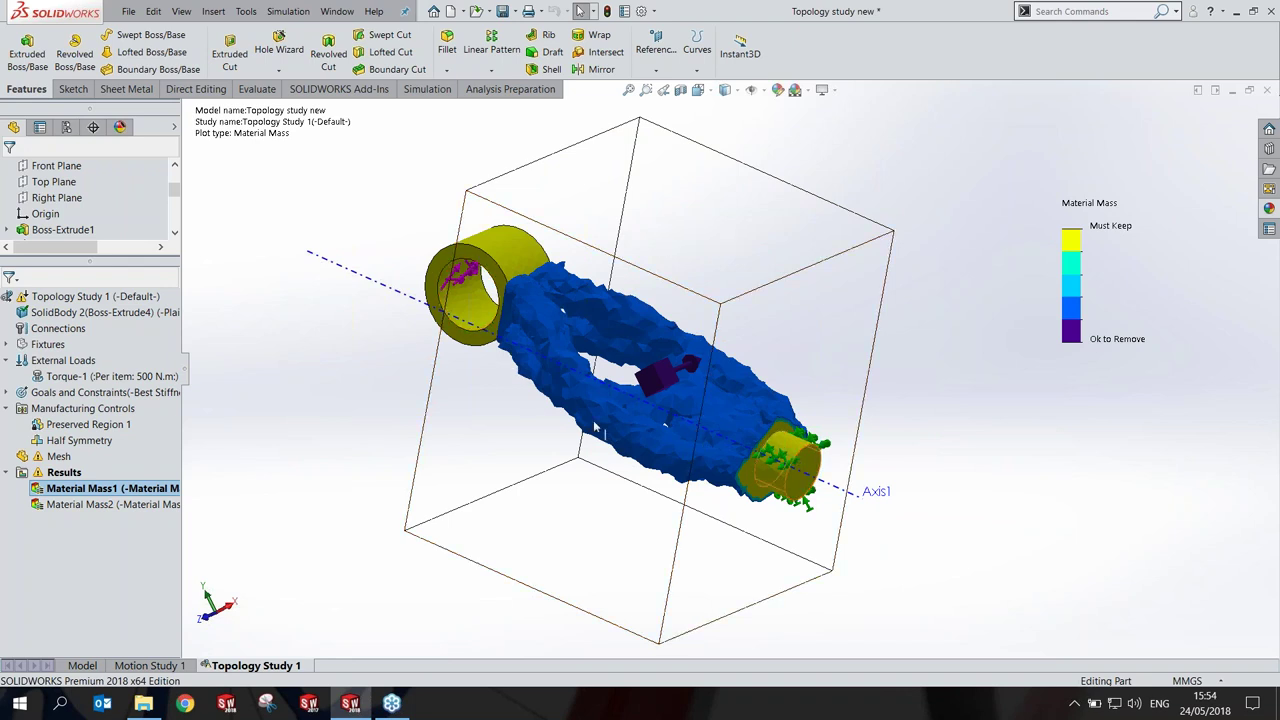
{"action": "mouse_move", "coordinate": [514, 400]}
{"action": "middle_mouse_down"}
{"action": "mouse_move", "coordinate": [558, 318]}
{"action": "mouse_move", "coordinate": [505, 534]}
{"action": "mouse_move", "coordinate": [580, 11]}
{"action": "middle_mouse_up"}
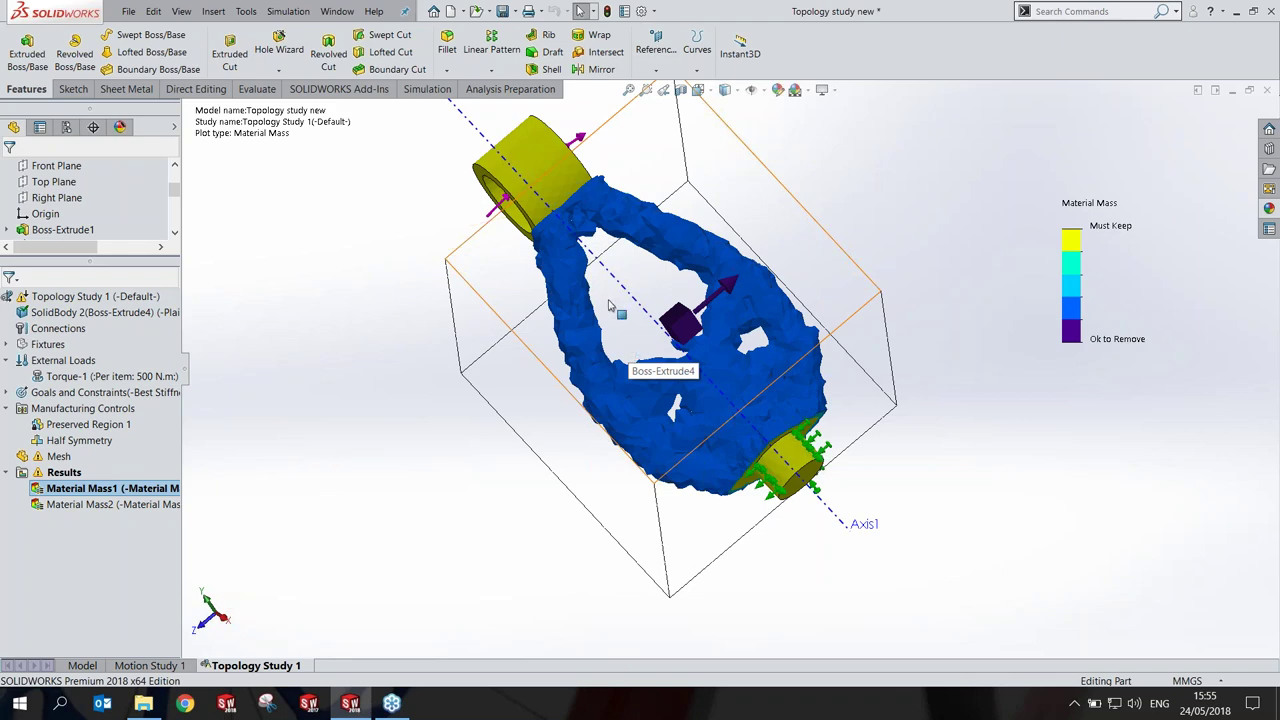
{"action": "middle_click_drag", "start_coordinate": [600, 254], "coordinate": [391, 385]}
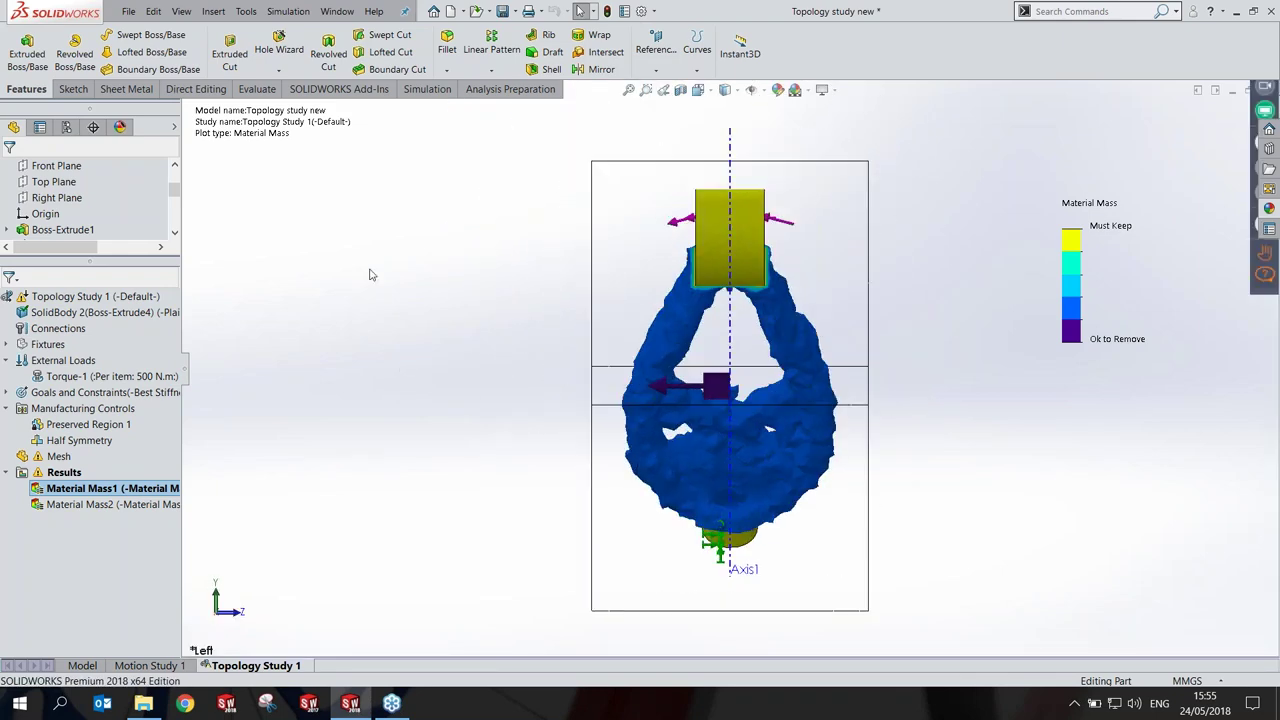
{"action": "middle_click_drag", "start_coordinate": [371, 277], "coordinate": [520, 470]}
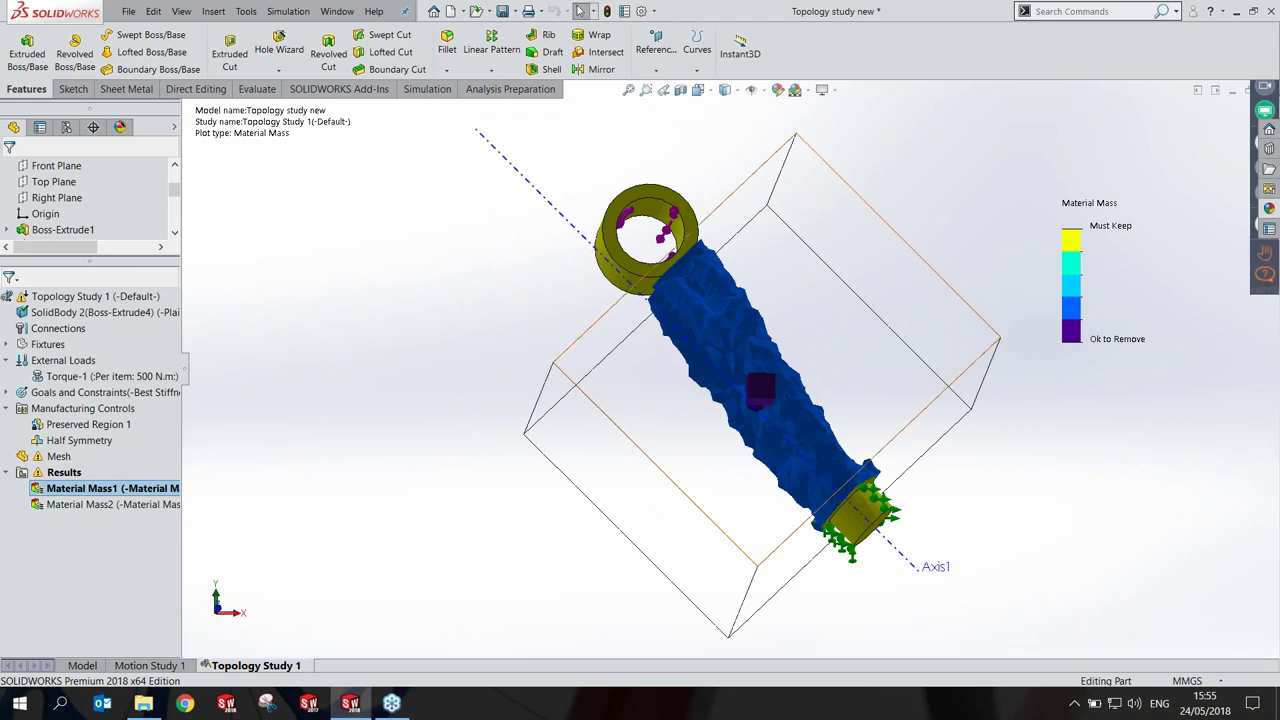
{"action": "middle_click_drag", "start_coordinate": [665, 337], "coordinate": [701, 393]}
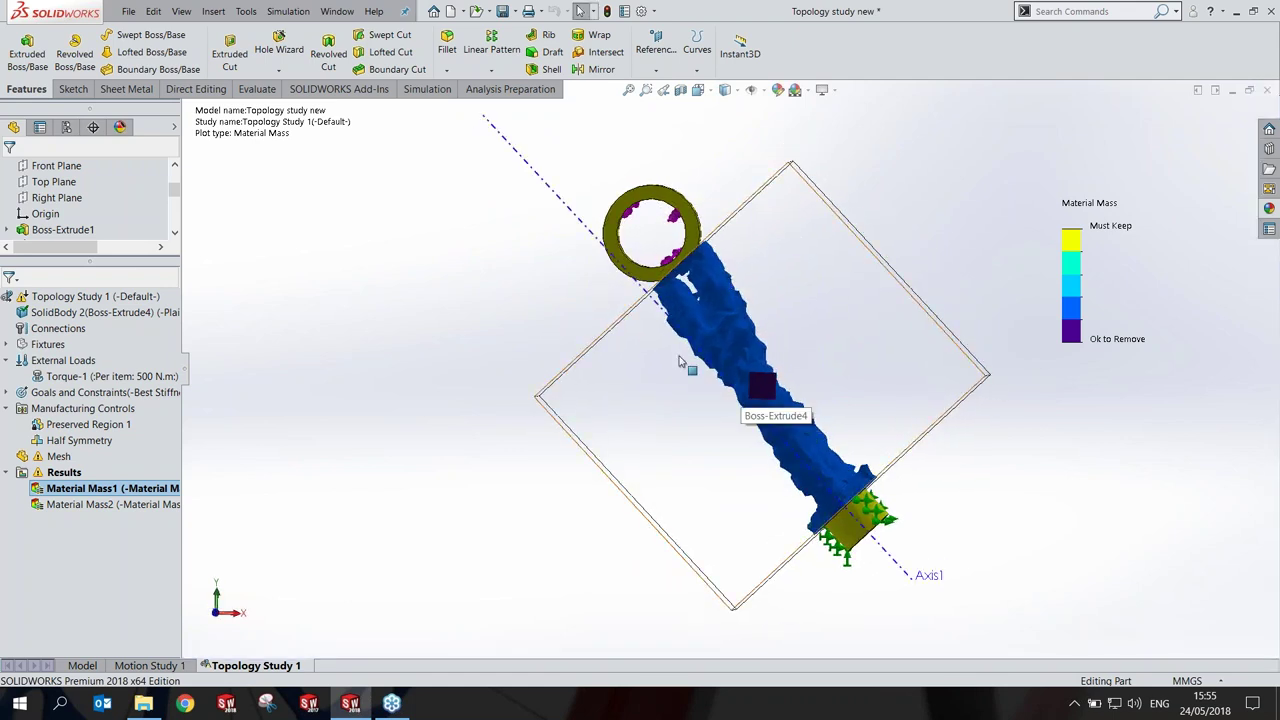
{"action": "scroll", "coordinate": [705, 312], "scroll_direction": "down", "scroll_amount": 3}
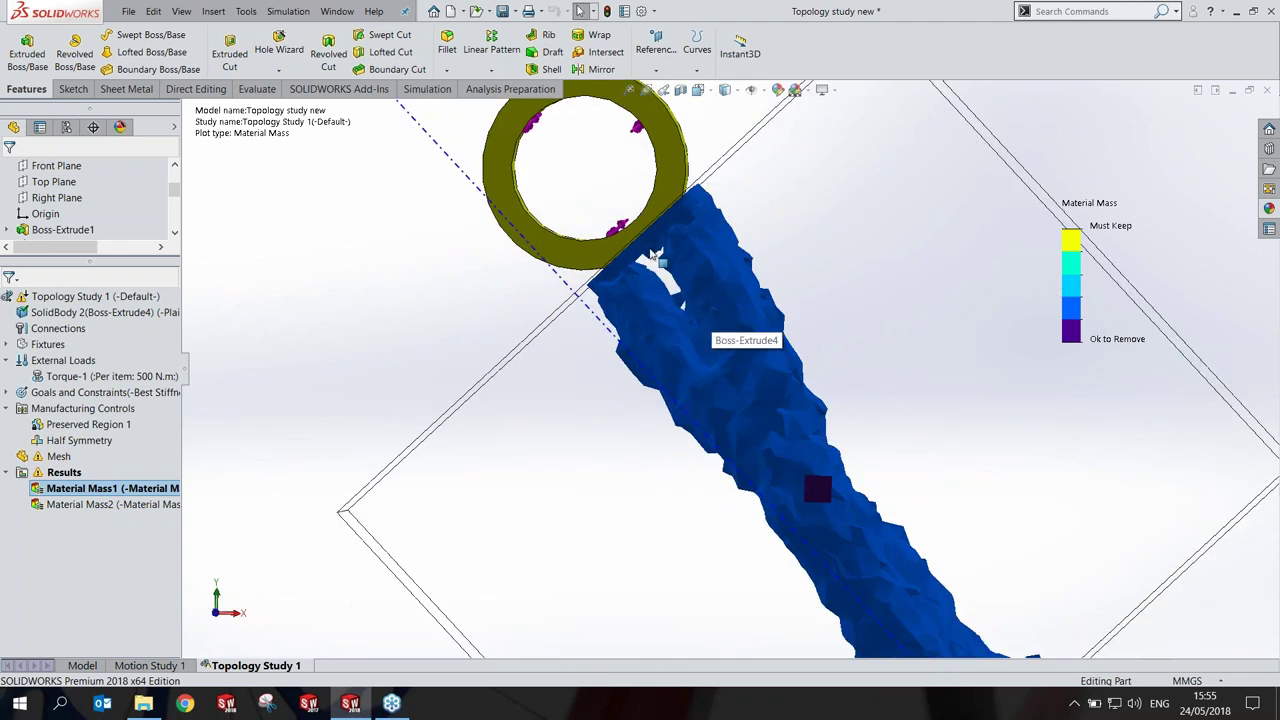
{"action": "scroll", "coordinate": [700, 316], "scroll_direction": "down", "scroll_amount": 1}
{"action": "mouse_move", "coordinate": [680, 300]}
{"action": "middle_mouse_down"}
{"action": "mouse_move", "coordinate": [597, 343]}
{"action": "mouse_move", "coordinate": [847, 517]}
{"action": "mouse_move", "coordinate": [940, 400]}
{"action": "middle_mouse_up"}
{"action": "scroll", "coordinate": [597, 343], "scroll_direction": "up", "scroll_amount": 3}
{"action": "scroll", "coordinate": [847, 517], "scroll_direction": "down", "scroll_amount": 3}
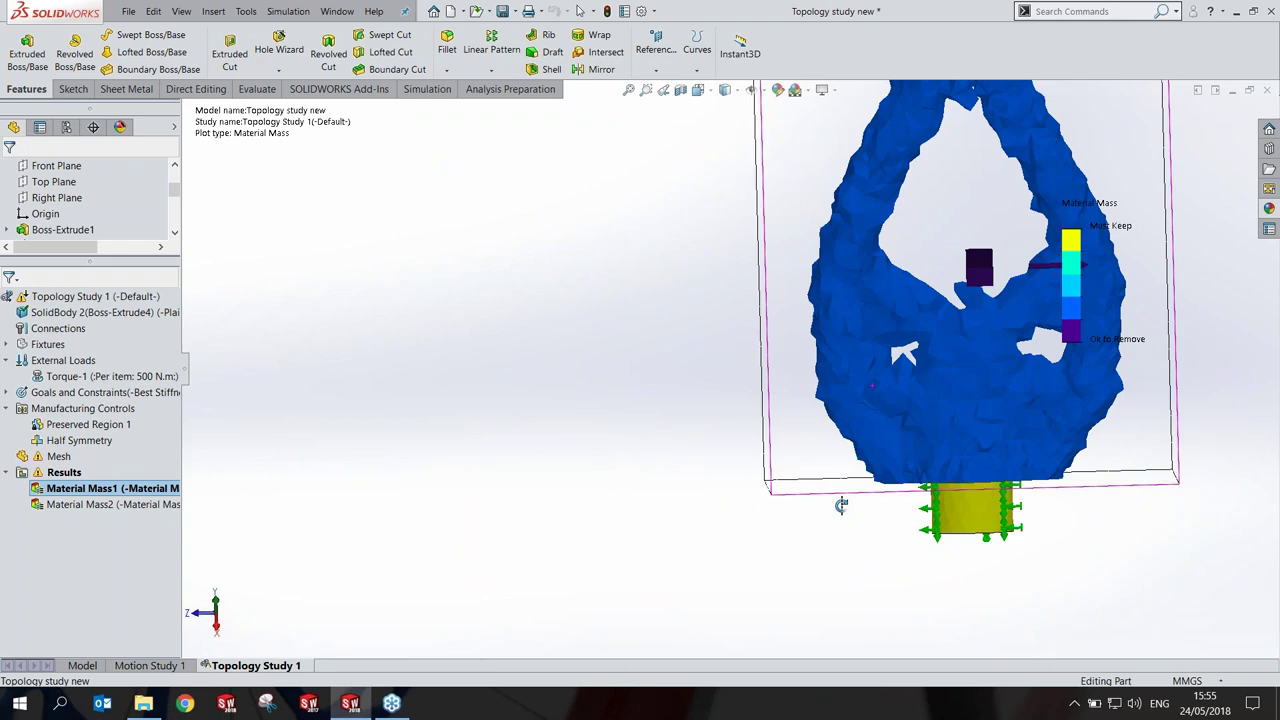
{"action": "scroll", "coordinate": [900, 360], "scroll_direction": "up", "scroll_amount": 3}
{"action": "scroll", "coordinate": [914, 309], "scroll_direction": "down", "scroll_amount": 3}
{"action": "middle_click_drag", "start_coordinate": [914, 309], "coordinate": [868, 302]}
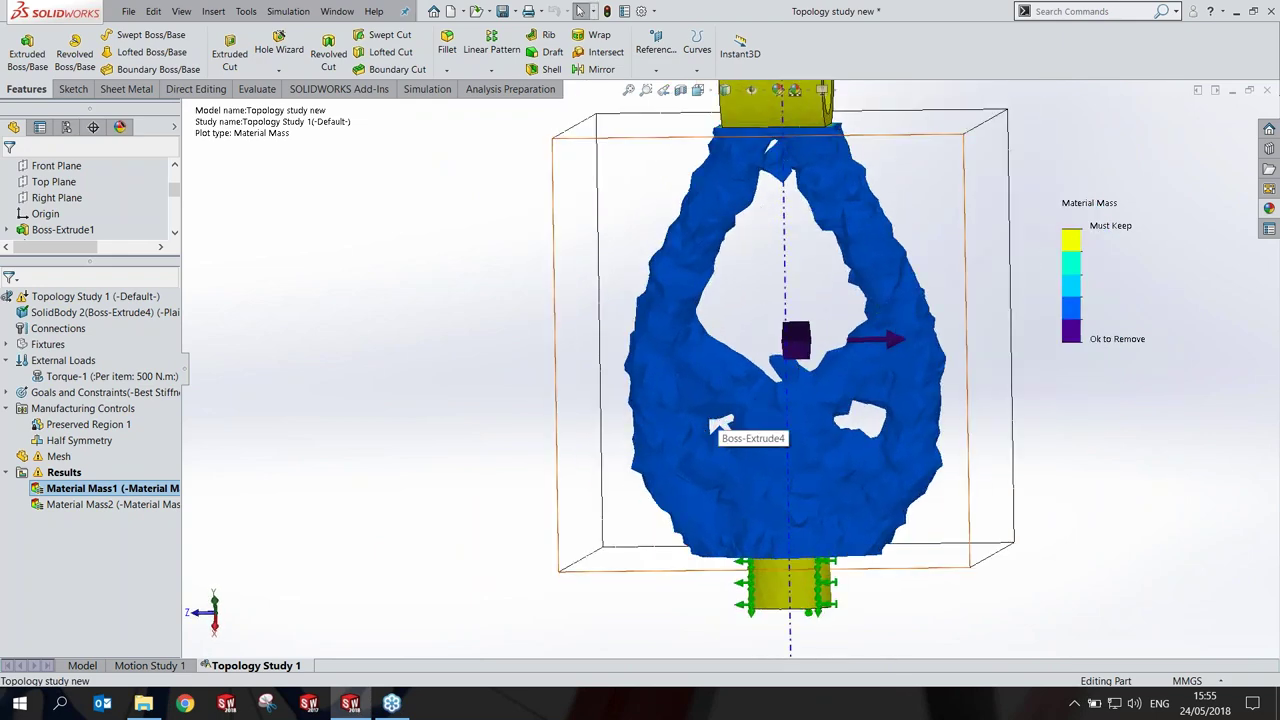
Step: Bring up Material Mass1's options, viewing the whole result from an oblique angle
{"action": "right_click", "coordinate": [90, 489]}
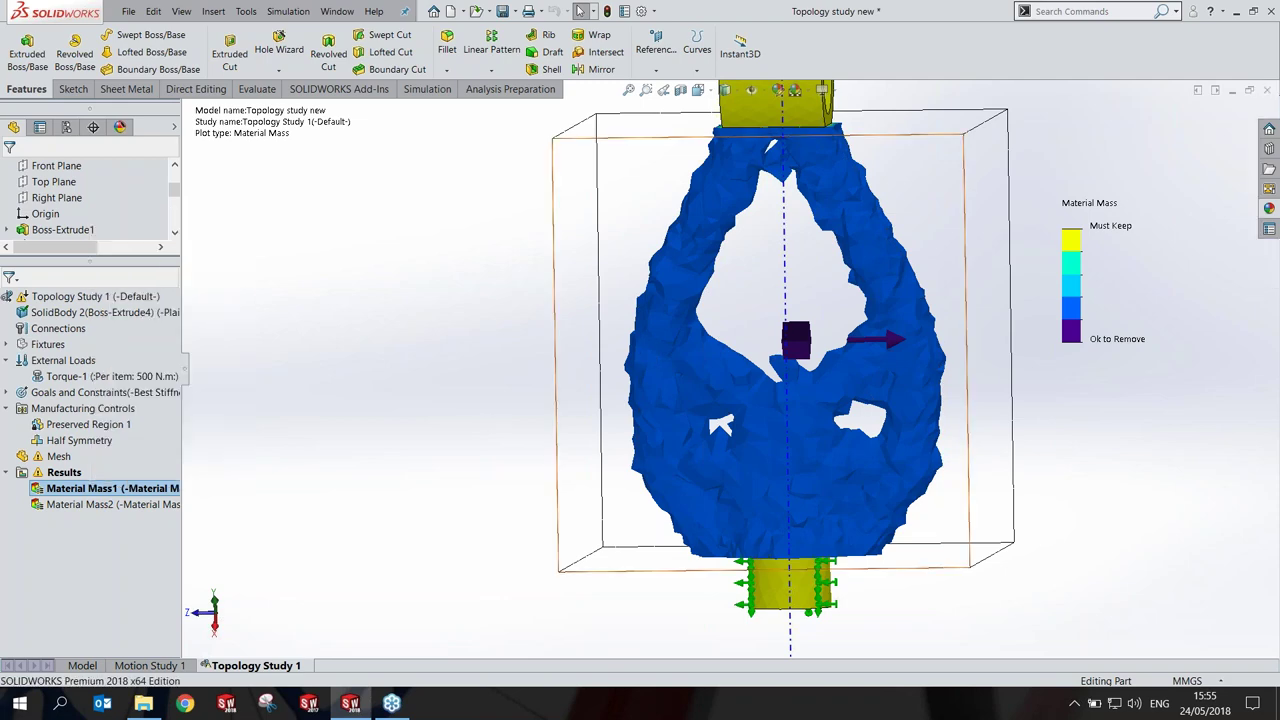
{"action": "scroll", "coordinate": [700, 330], "scroll_direction": "down", "scroll_amount": 3}
{"action": "scroll", "coordinate": [709, 297], "scroll_direction": "down", "scroll_amount": 3}
{"action": "scroll", "coordinate": [740, 449], "scroll_direction": "up", "scroll_amount": 5}
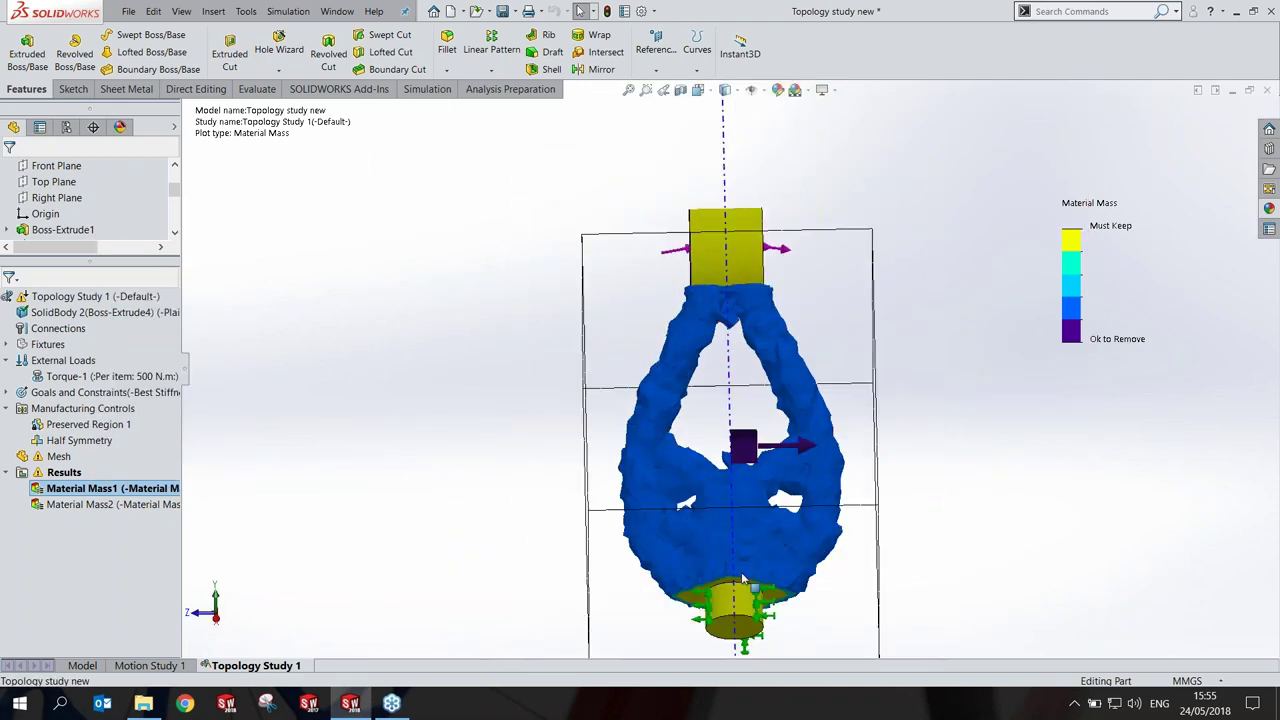
{"action": "mouse_move", "coordinate": [740, 449]}
{"action": "middle_mouse_down"}
{"action": "mouse_move", "coordinate": [771, 399]}
{"action": "mouse_move", "coordinate": [758, 527]}
{"action": "middle_mouse_up"}
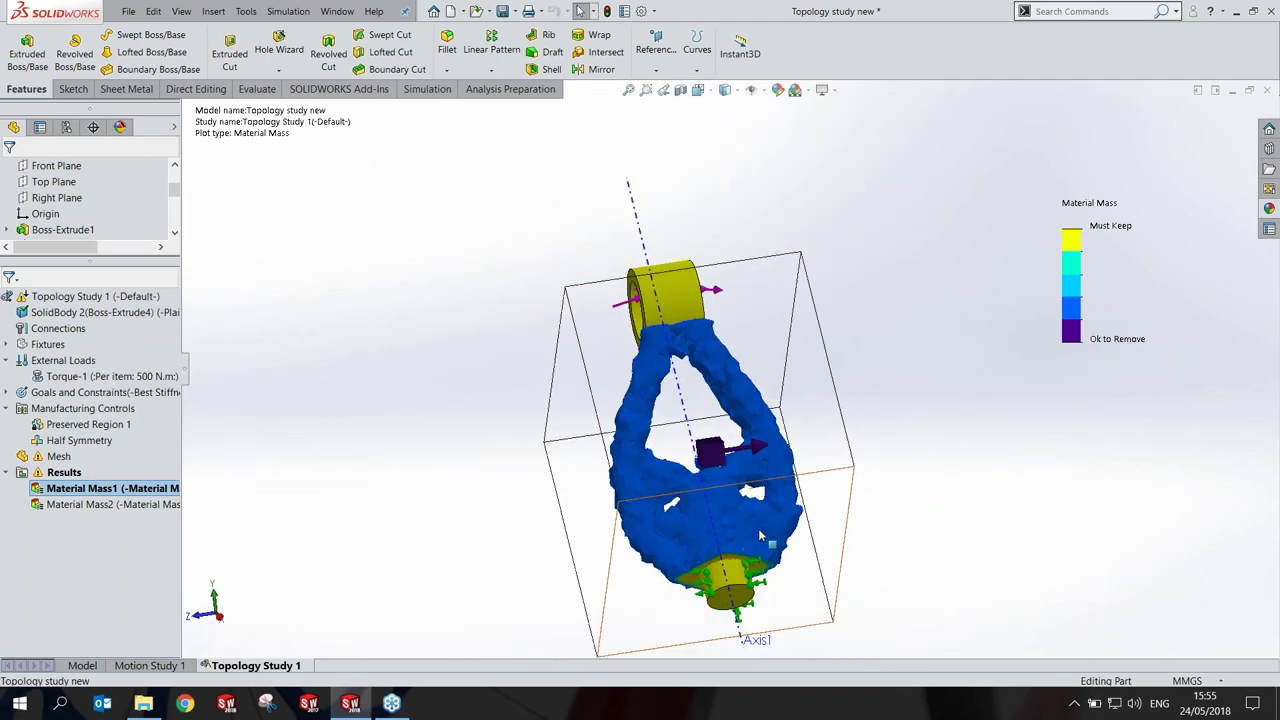
{"action": "right_click", "coordinate": [78, 492]}
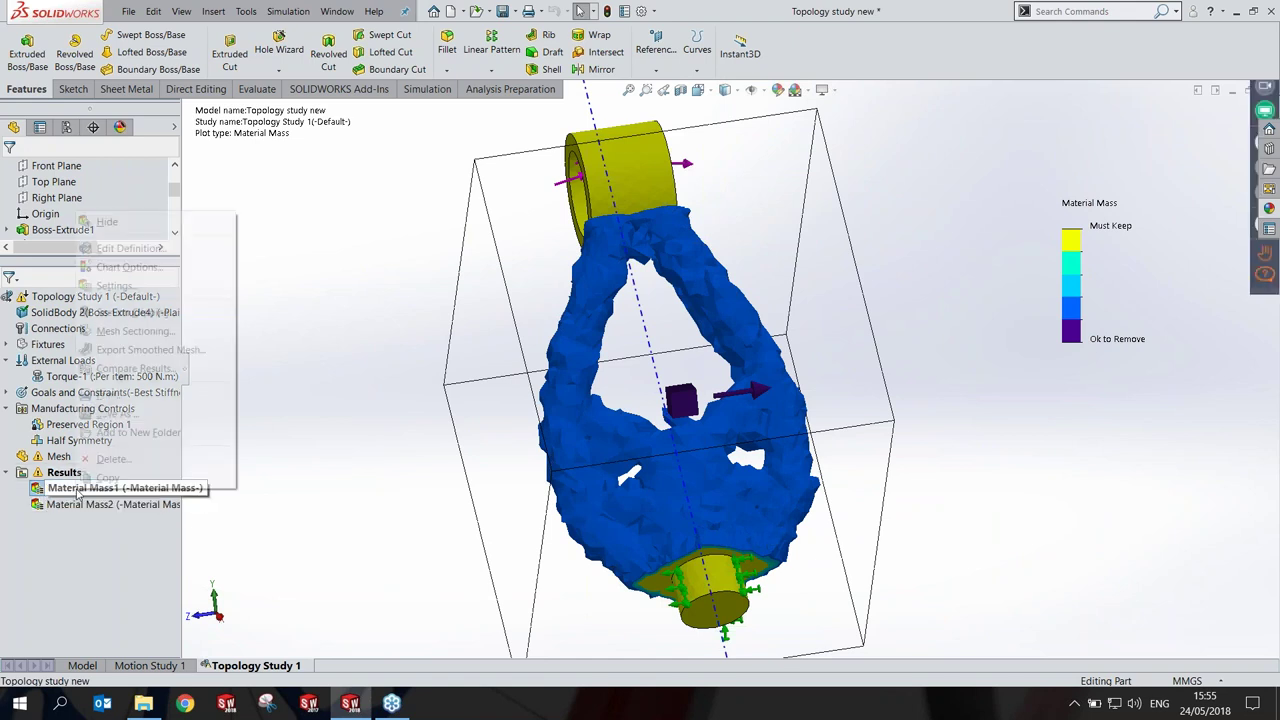
Step: Edit Material Mass1 and tune the isovalue slider, settling toward Heavy to keep more material
{"action": "left_click", "coordinate": [125, 248]}
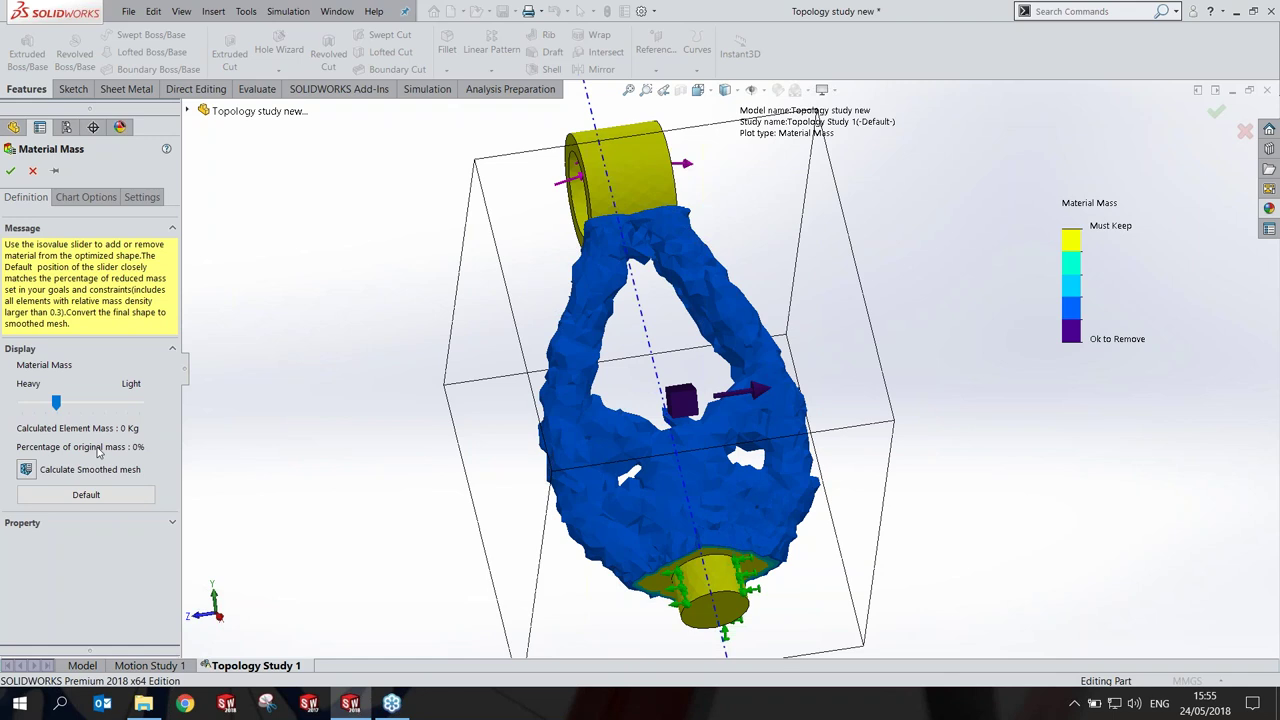
{"action": "left_click_drag", "start_coordinate": [56, 402], "coordinate": [65, 402]}
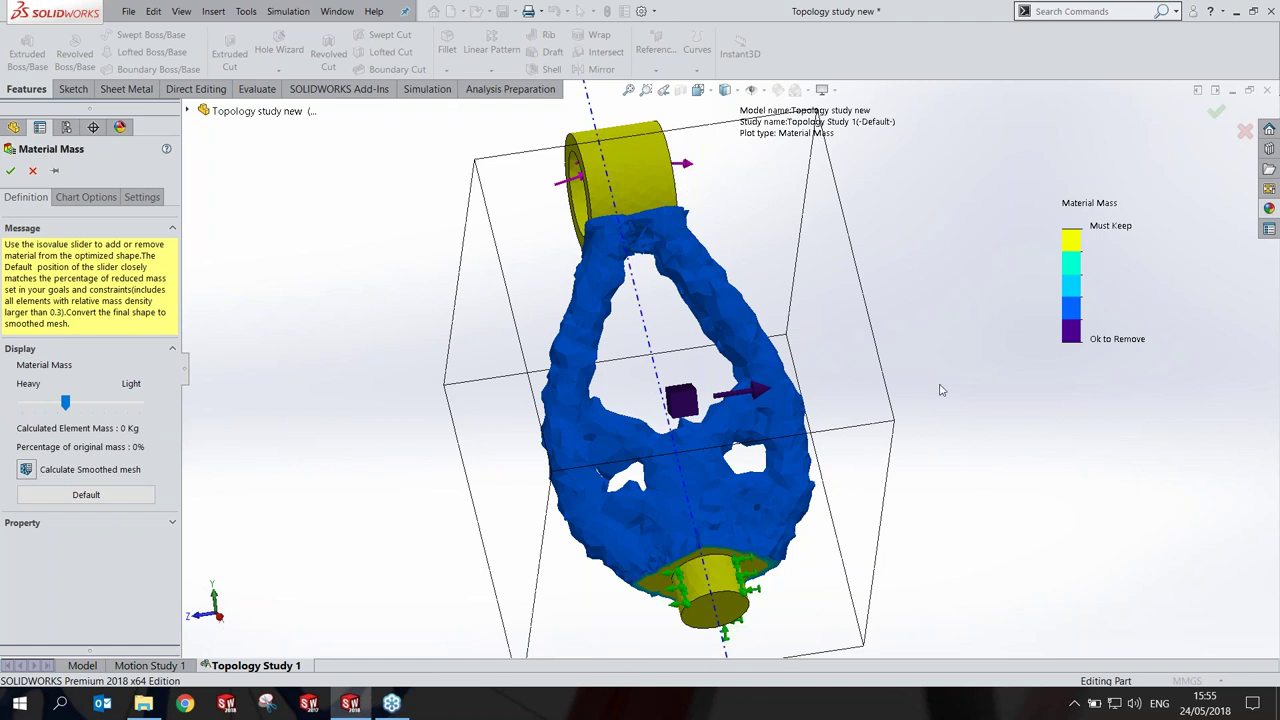
{"action": "scroll", "coordinate": [780, 598], "scroll_direction": "down", "scroll_amount": 3}
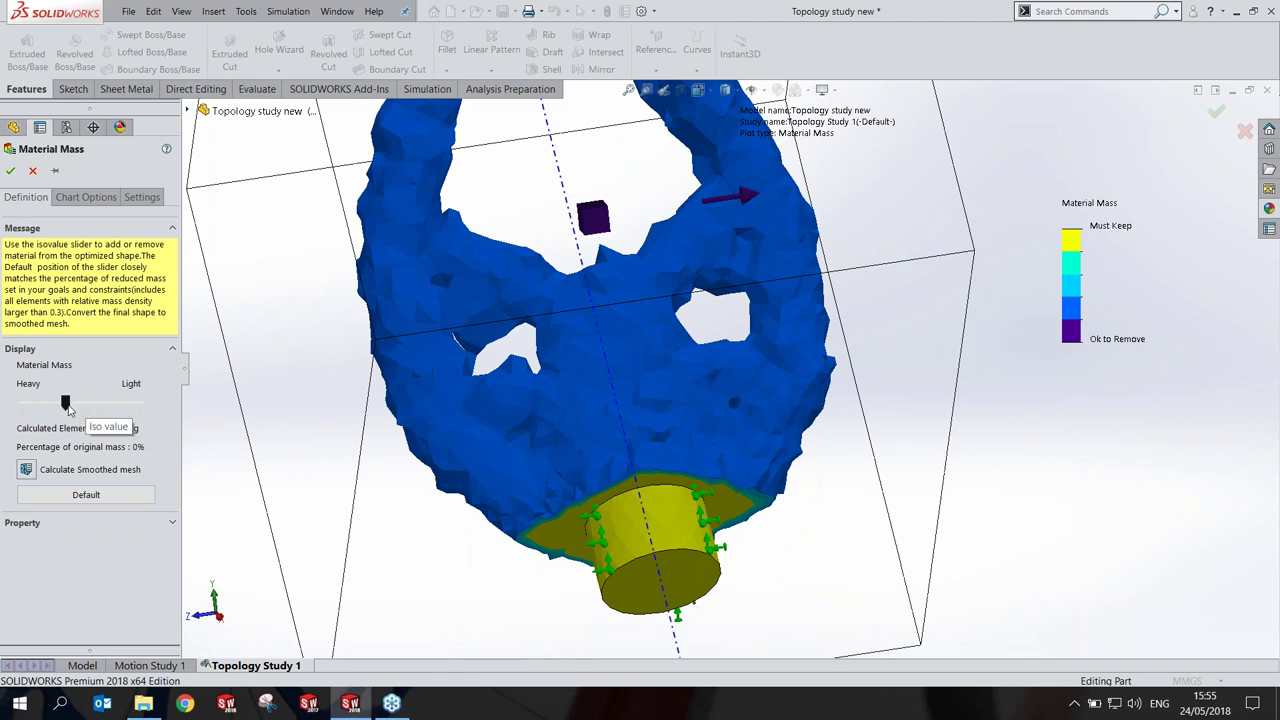
{"action": "mouse_move", "coordinate": [67, 409]}
{"action": "left_mouse_down"}
{"action": "mouse_move", "coordinate": [100, 408]}
{"action": "mouse_move", "coordinate": [82, 404]}
{"action": "left_mouse_up"}
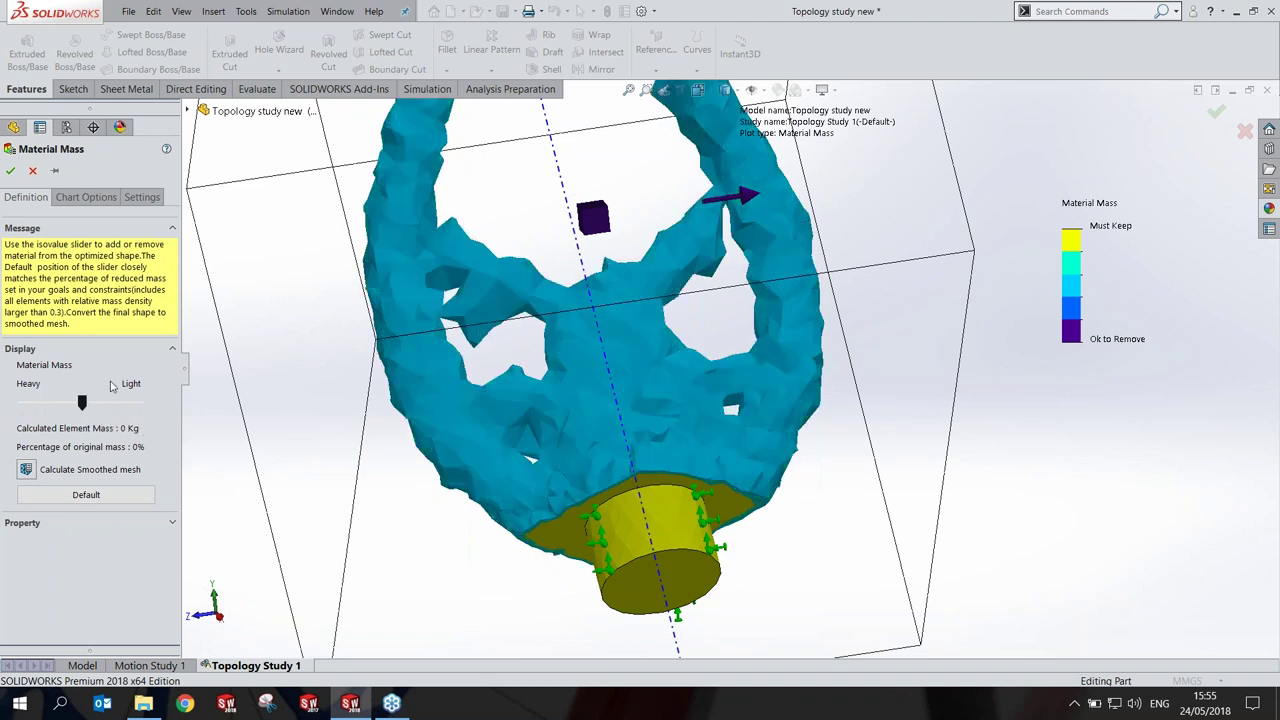
{"action": "middle_click_drag", "start_coordinate": [450, 360], "coordinate": [643, 335]}
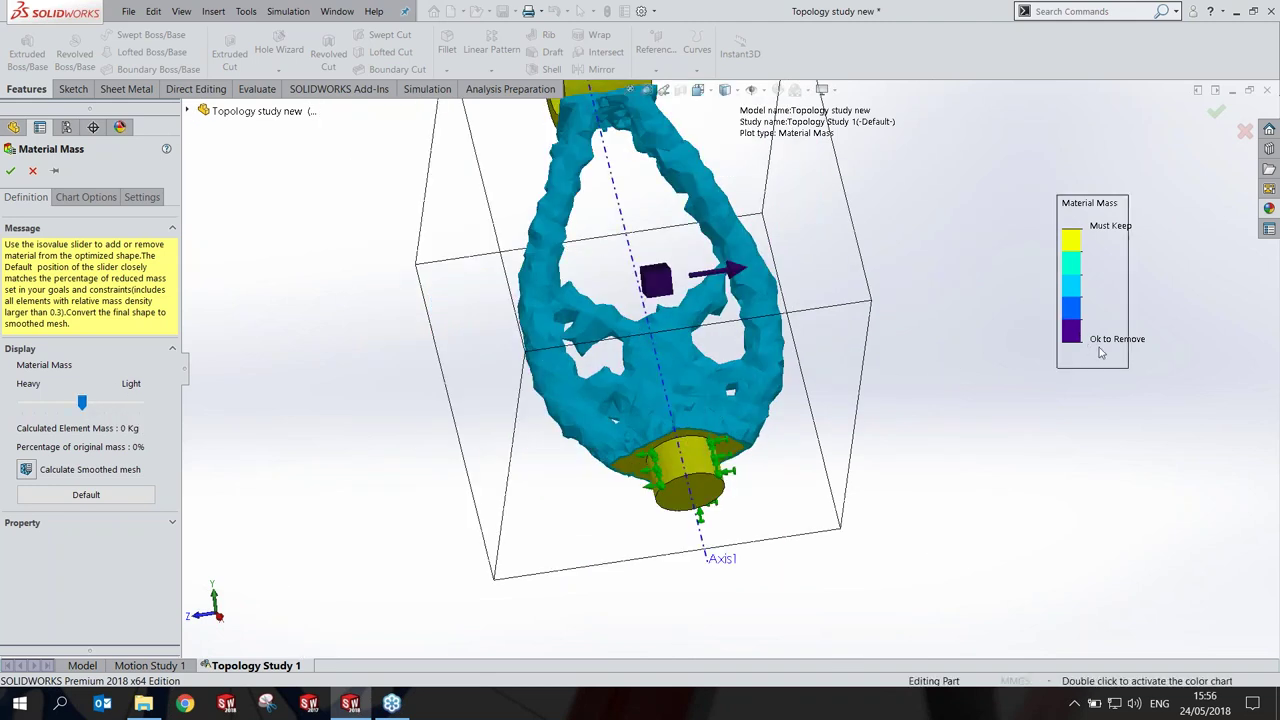
{"action": "mouse_move", "coordinate": [82, 403]}
{"action": "left_mouse_down"}
{"action": "mouse_move", "coordinate": [38, 403]}
{"action": "mouse_move", "coordinate": [76, 402]}
{"action": "left_mouse_up"}
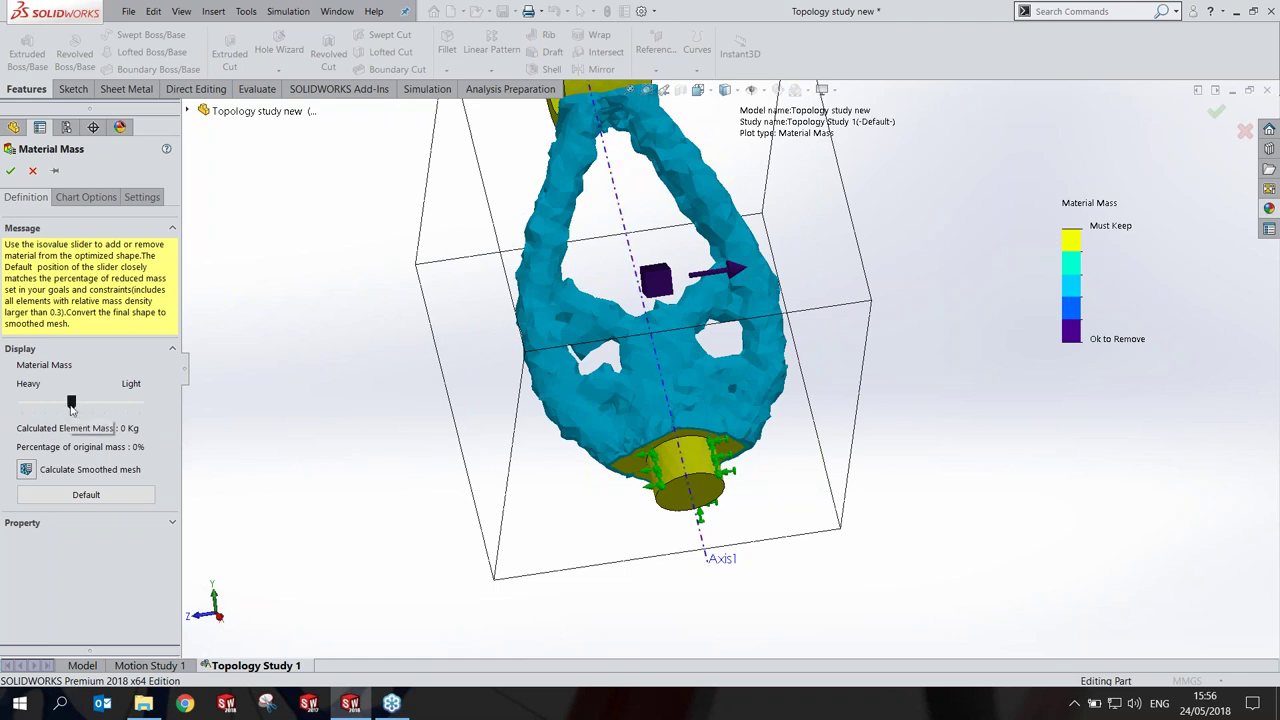
{"action": "left_click_drag", "start_coordinate": [71, 403], "coordinate": [78, 402]}
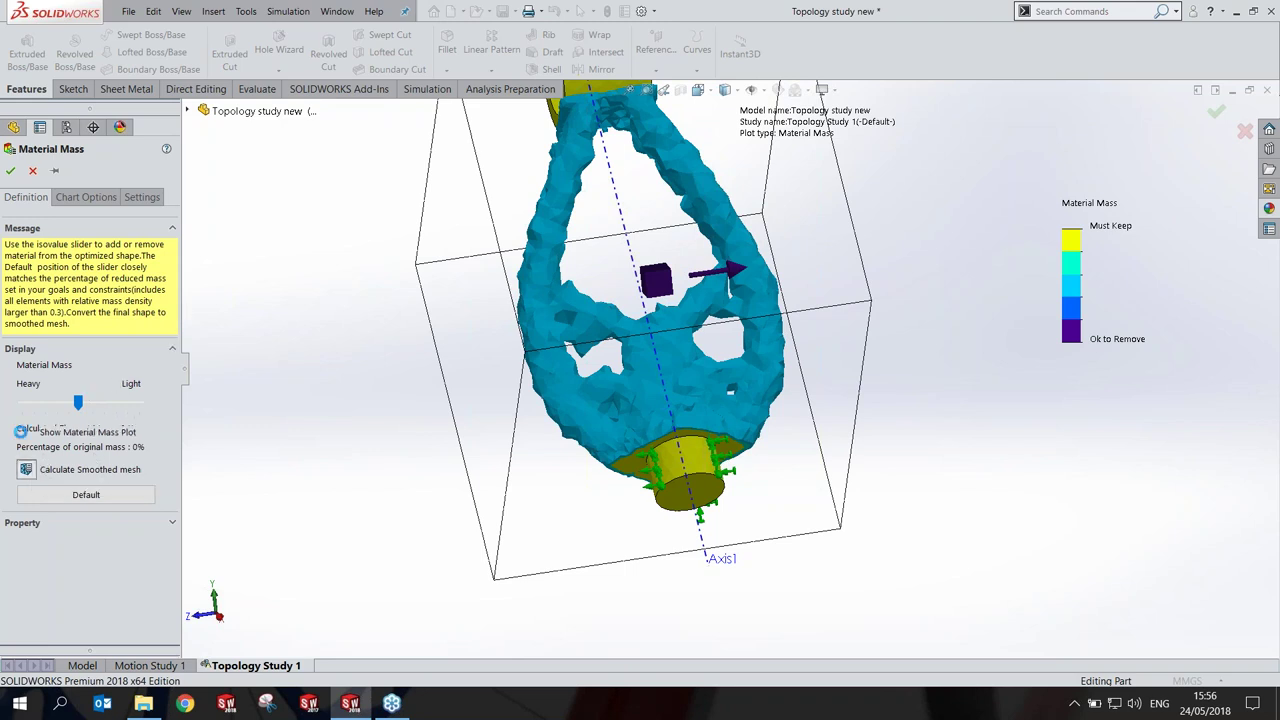
Step: Keep more material, raise the smoothing cycles toward Smooth, and accept the plot as Material Mass2
{"action": "key", "text": "f"}
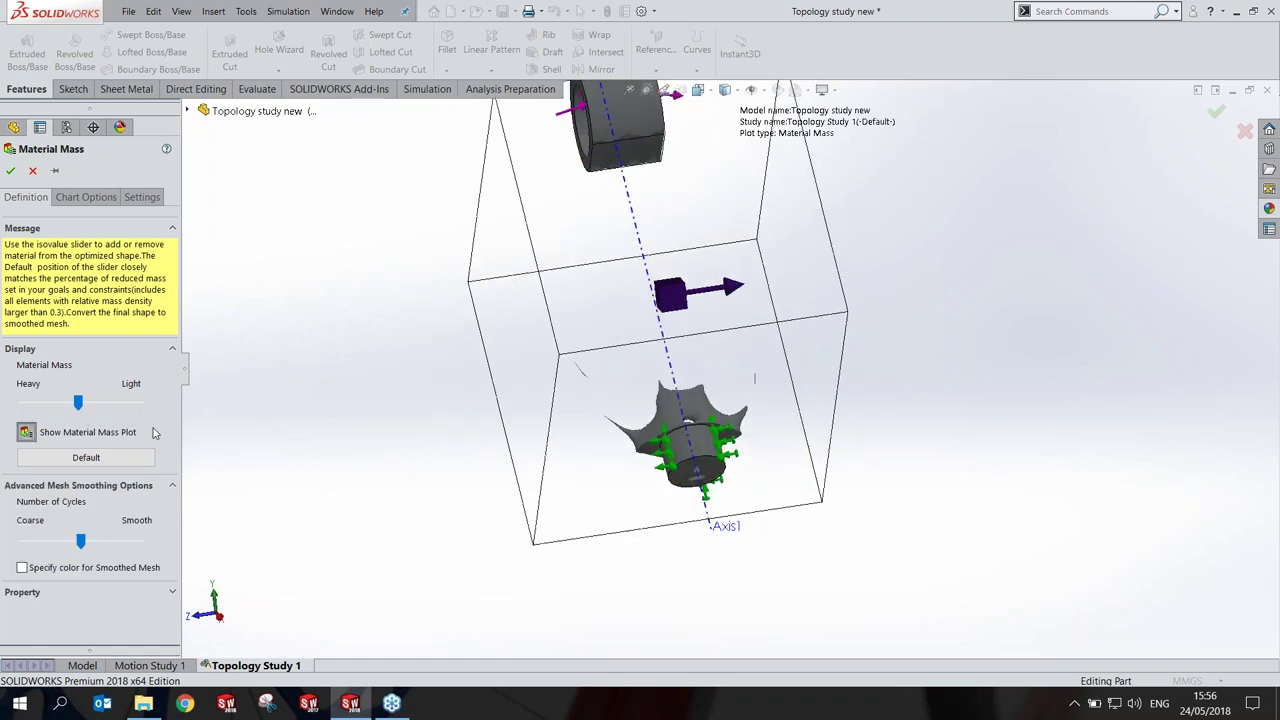
{"action": "left_click_drag", "start_coordinate": [78, 404], "coordinate": [35, 404]}
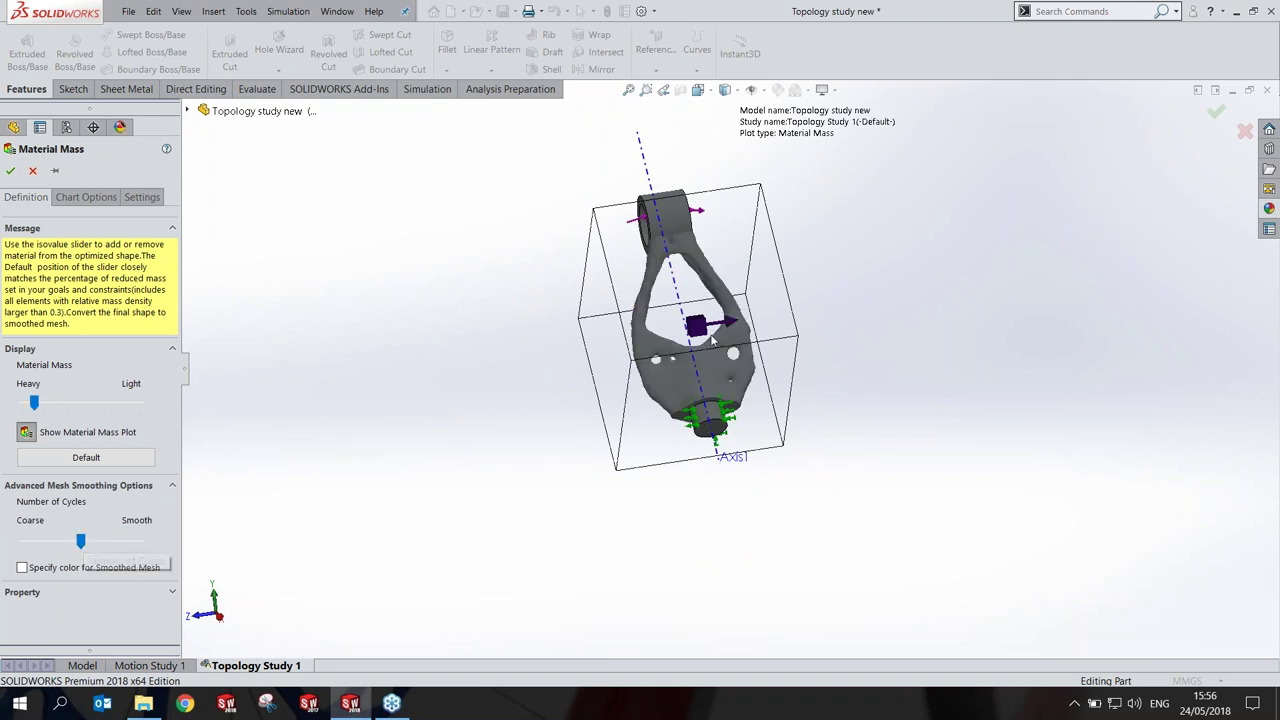
{"action": "key", "text": "shift+z"}
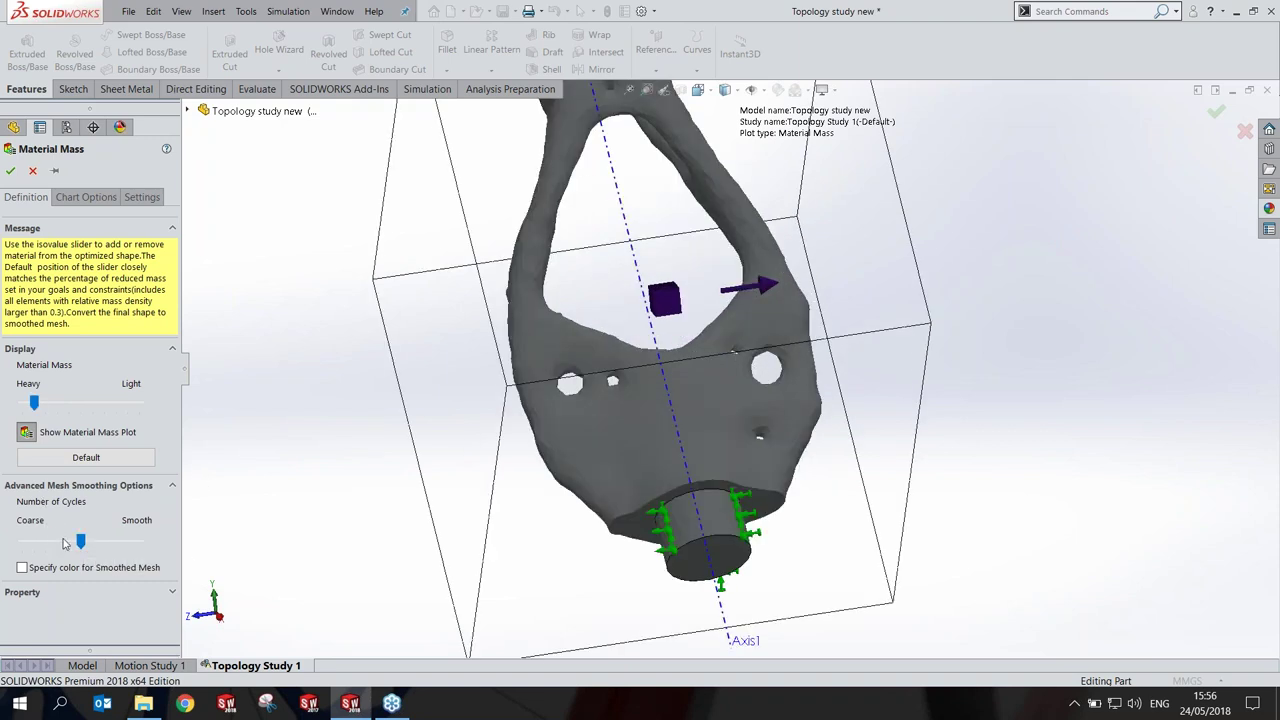
{"action": "left_click_drag", "start_coordinate": [81, 540], "coordinate": [89, 541]}
{"action": "left_click_drag", "start_coordinate": [88, 540], "coordinate": [97, 541]}
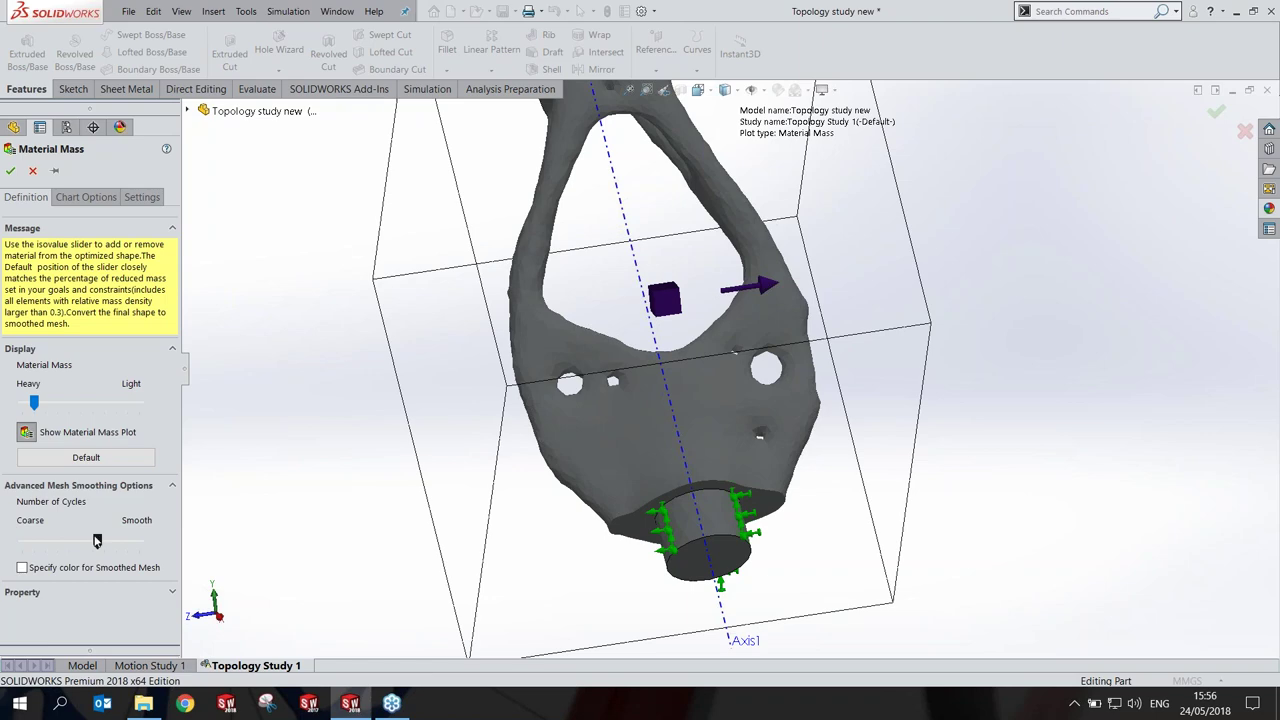
{"action": "key", "text": "ctrl+4"}
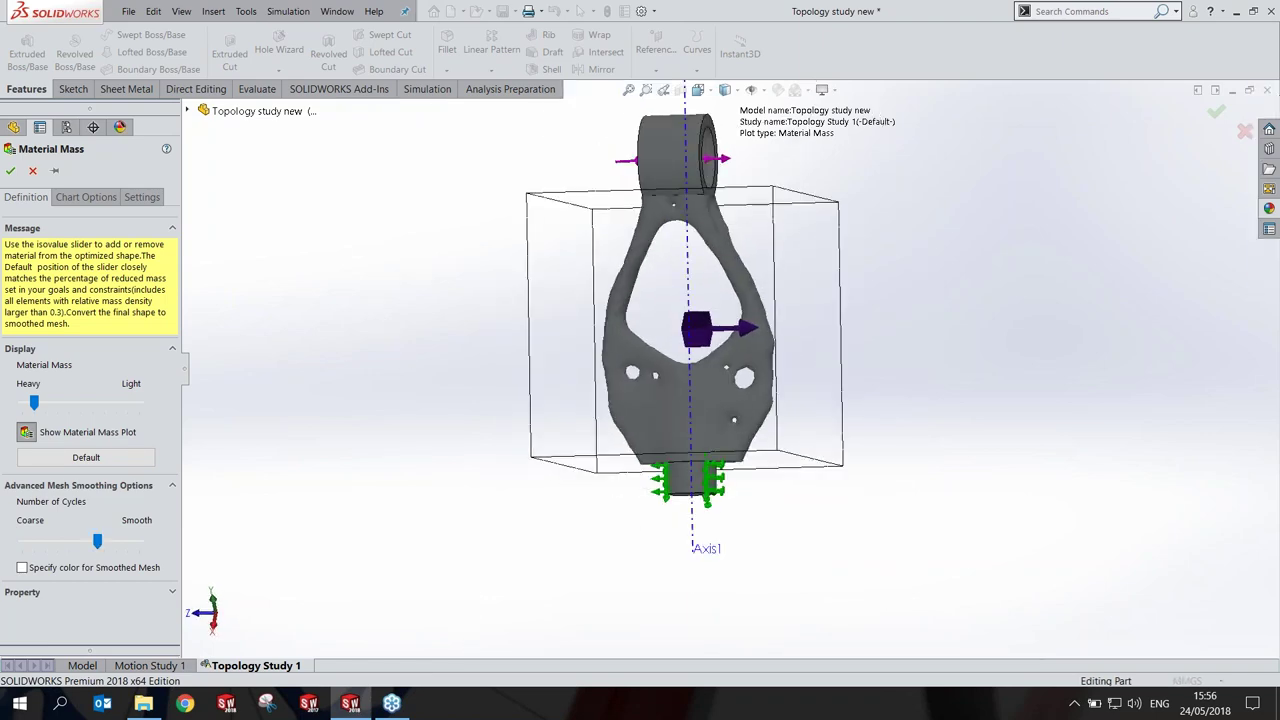
{"action": "left_click", "coordinate": [32, 171]}
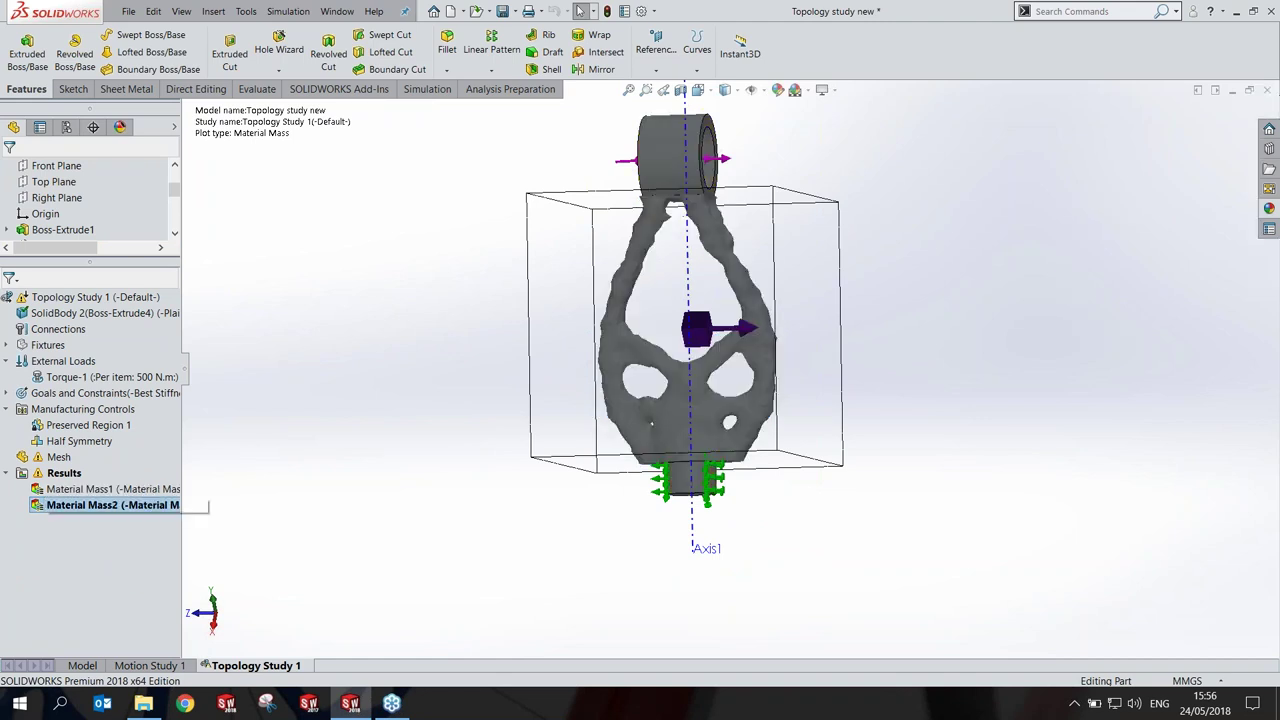
Step: Orbit and fit the smoothed grey mesh to check the ring lug, peg and open truss
{"action": "mouse_move", "coordinate": [703, 385]}
{"action": "middle_mouse_down"}
{"action": "mouse_move", "coordinate": [731, 346]}
{"action": "mouse_move", "coordinate": [558, 258]}
{"action": "middle_mouse_up"}
{"action": "scroll", "coordinate": [731, 346], "scroll_direction": "down", "scroll_amount": 3}
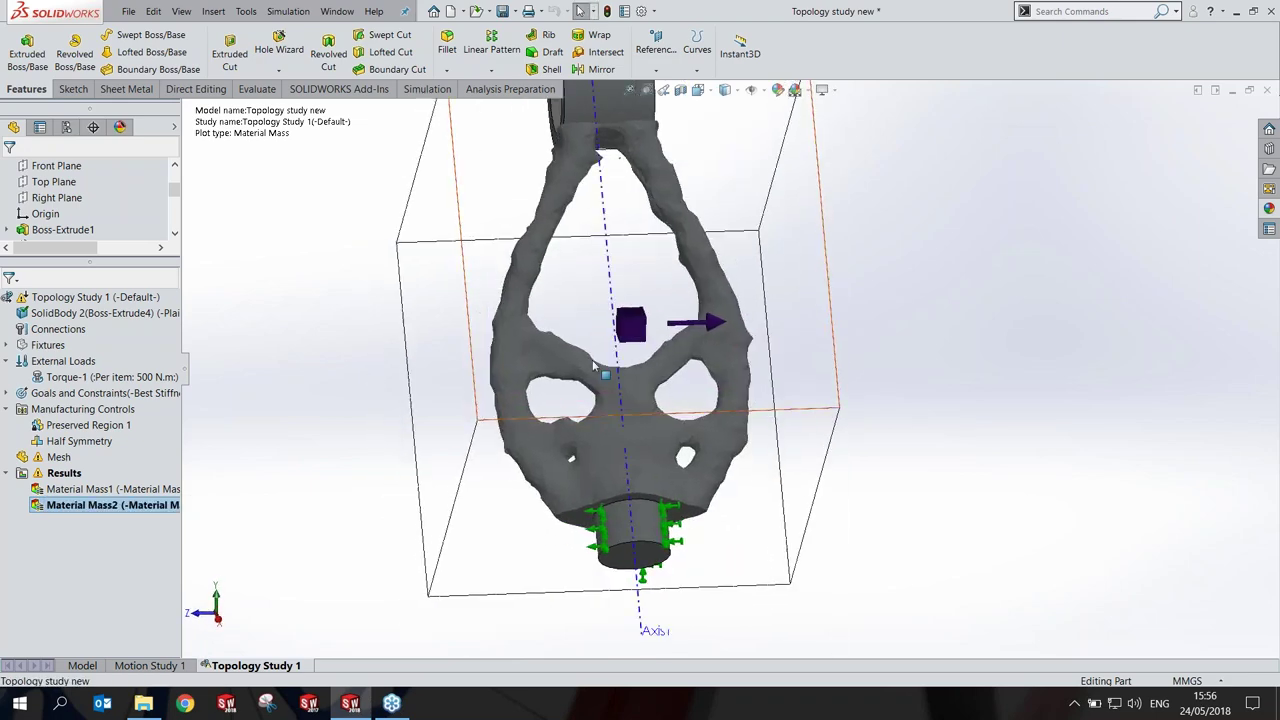
{"action": "mouse_move", "coordinate": [630, 367]}
{"action": "middle_mouse_down"}
{"action": "mouse_move", "coordinate": [639, 285]}
{"action": "mouse_move", "coordinate": [437, 350]}
{"action": "mouse_move", "coordinate": [494, 308]}
{"action": "mouse_move", "coordinate": [341, 390]}
{"action": "mouse_move", "coordinate": [580, 11]}
{"action": "middle_mouse_up"}
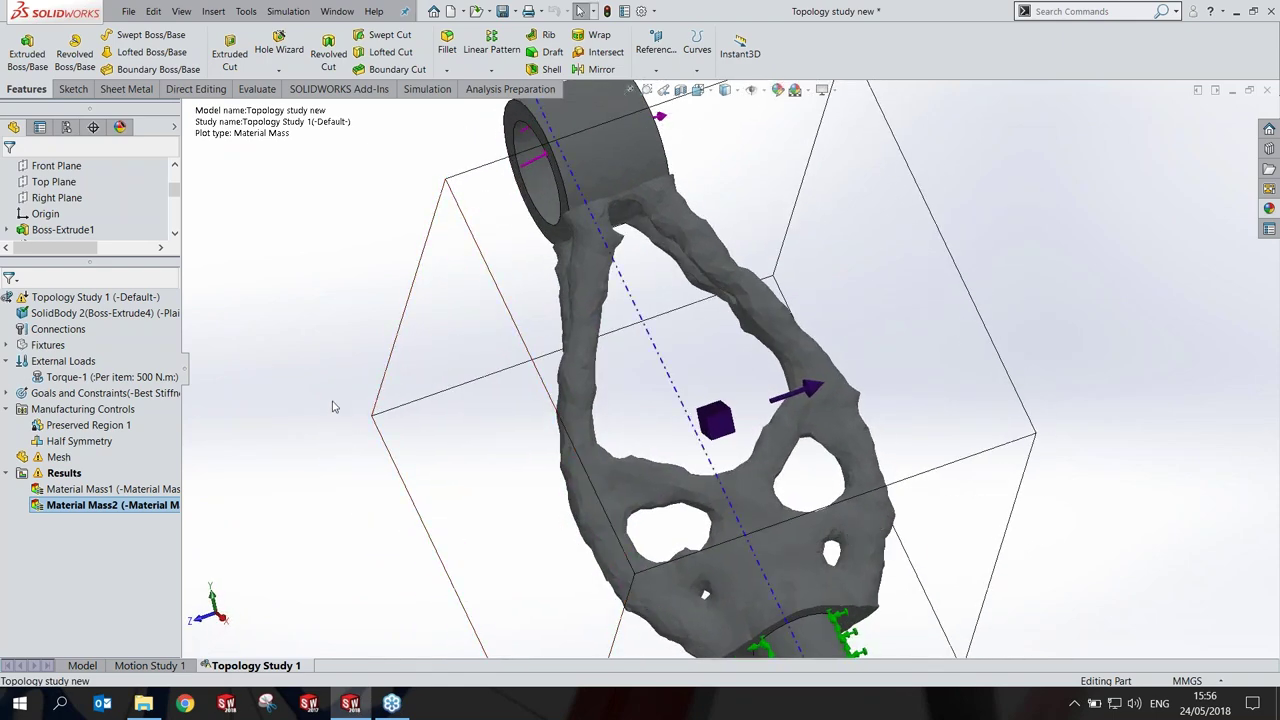
{"action": "key", "text": "f"}
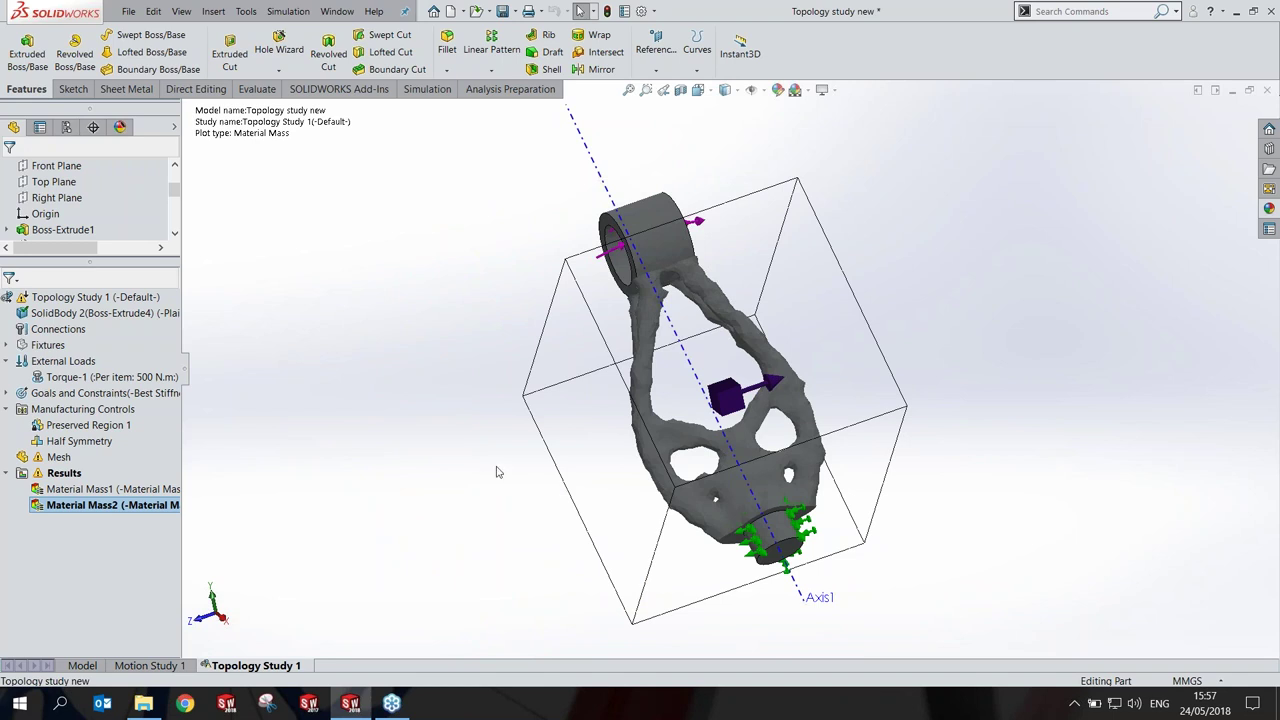
{"action": "mouse_move", "coordinate": [692, 366]}
{"action": "middle_mouse_down"}
{"action": "mouse_move", "coordinate": [705, 375]}
{"action": "mouse_move", "coordinate": [786, 286]}
{"action": "middle_mouse_up"}
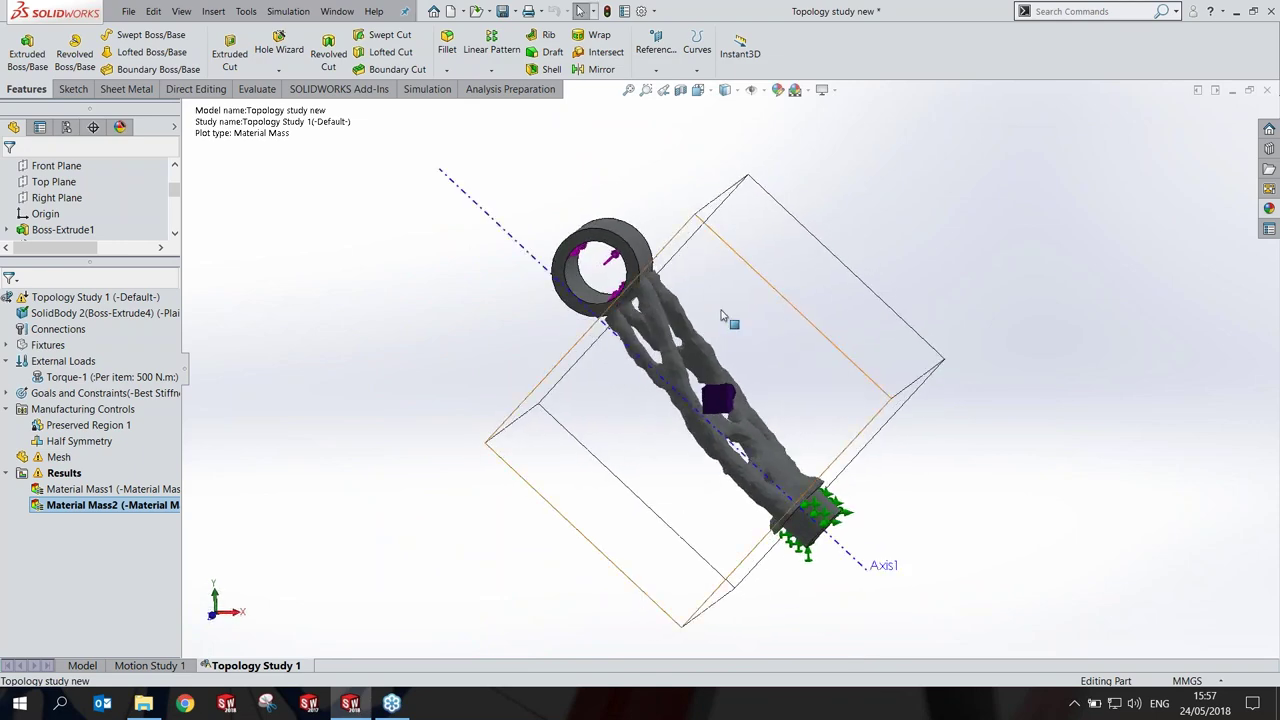
{"action": "mouse_move", "coordinate": [714, 318]}
{"action": "middle_mouse_down"}
{"action": "mouse_move", "coordinate": [718, 303]}
{"action": "mouse_move", "coordinate": [766, 468]}
{"action": "middle_mouse_up"}
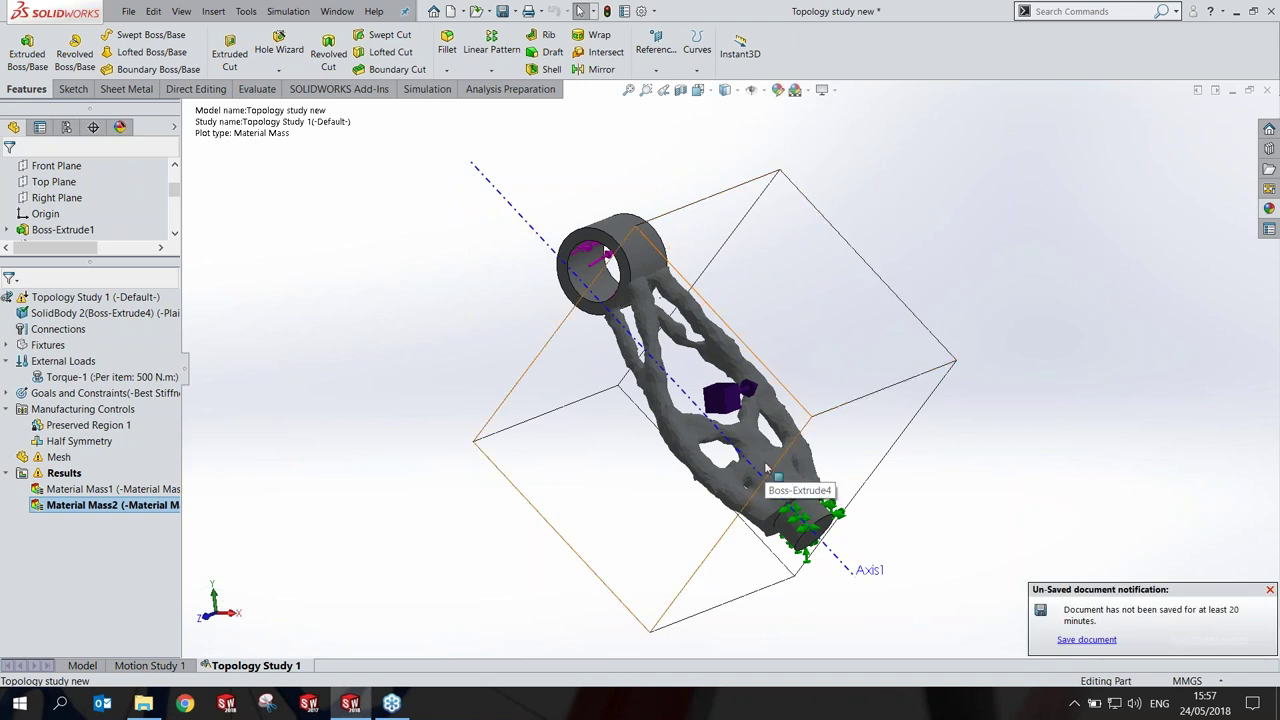
{"action": "middle_click_drag", "start_coordinate": [766, 467], "coordinate": [758, 384]}
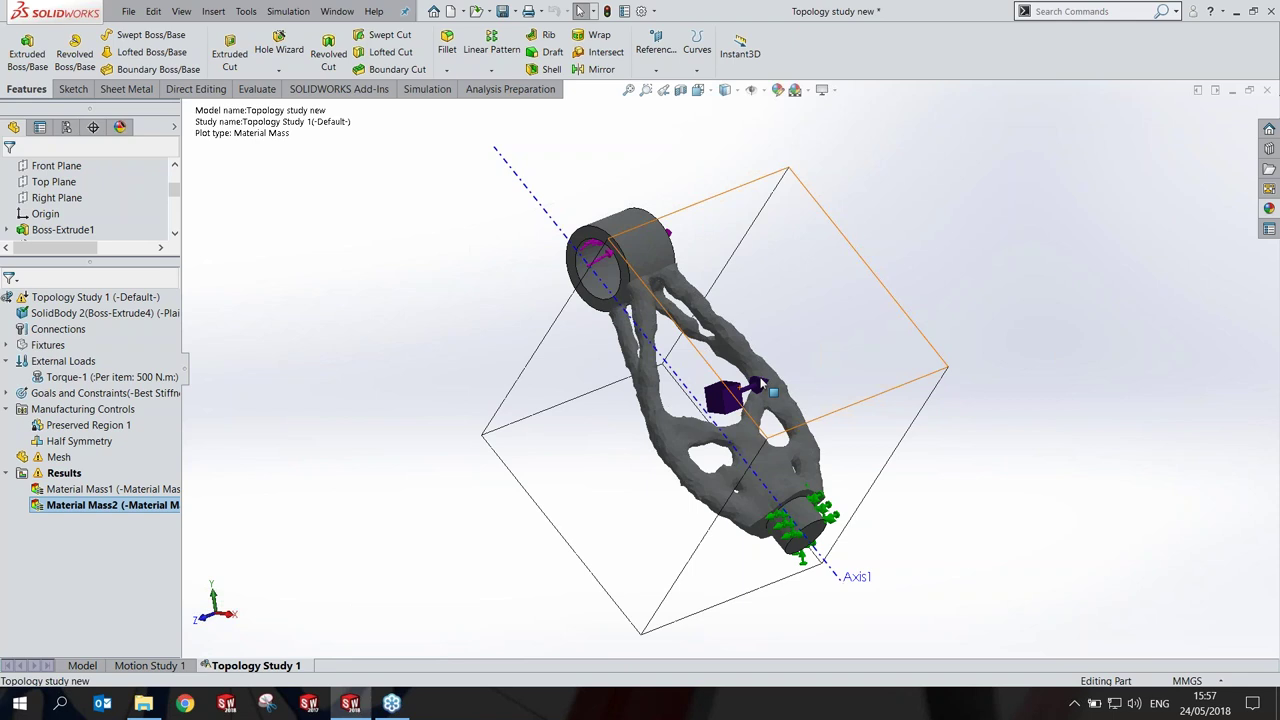
{"action": "middle_click_drag", "start_coordinate": [756, 373], "coordinate": [746, 402]}
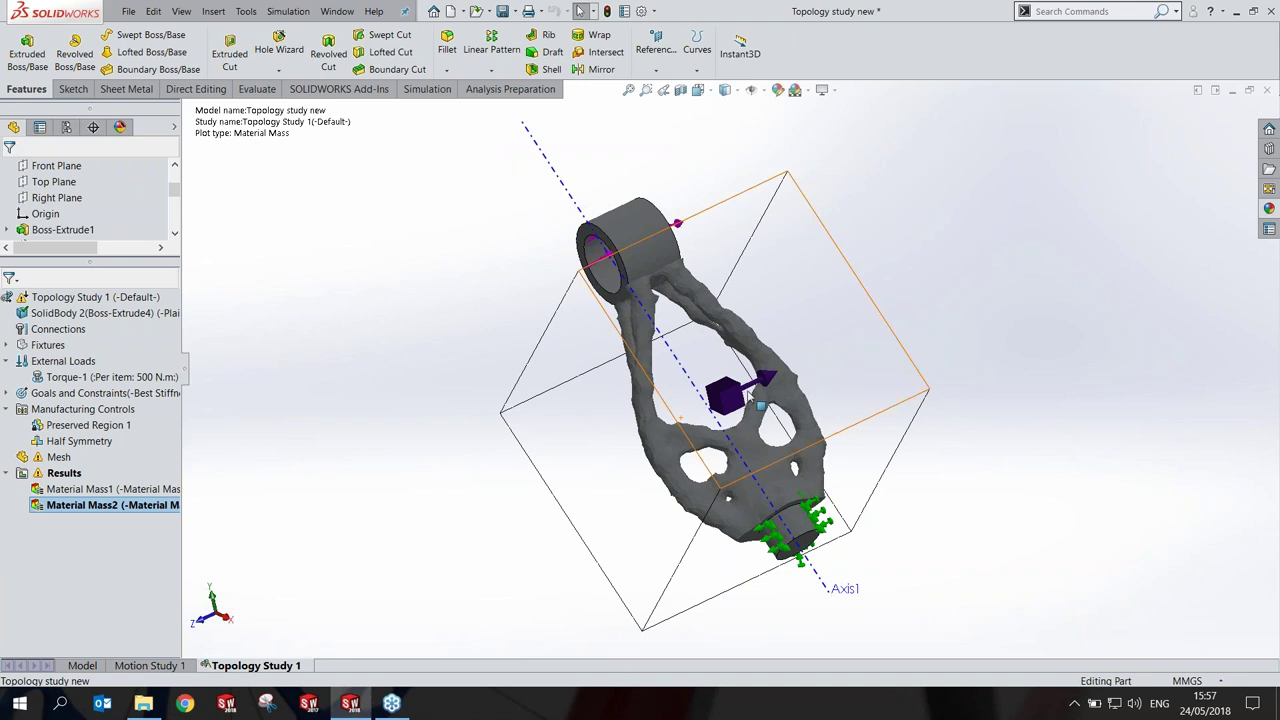
{"action": "scroll", "coordinate": [1000, 430], "scroll_direction": "down", "scroll_amount": 2}
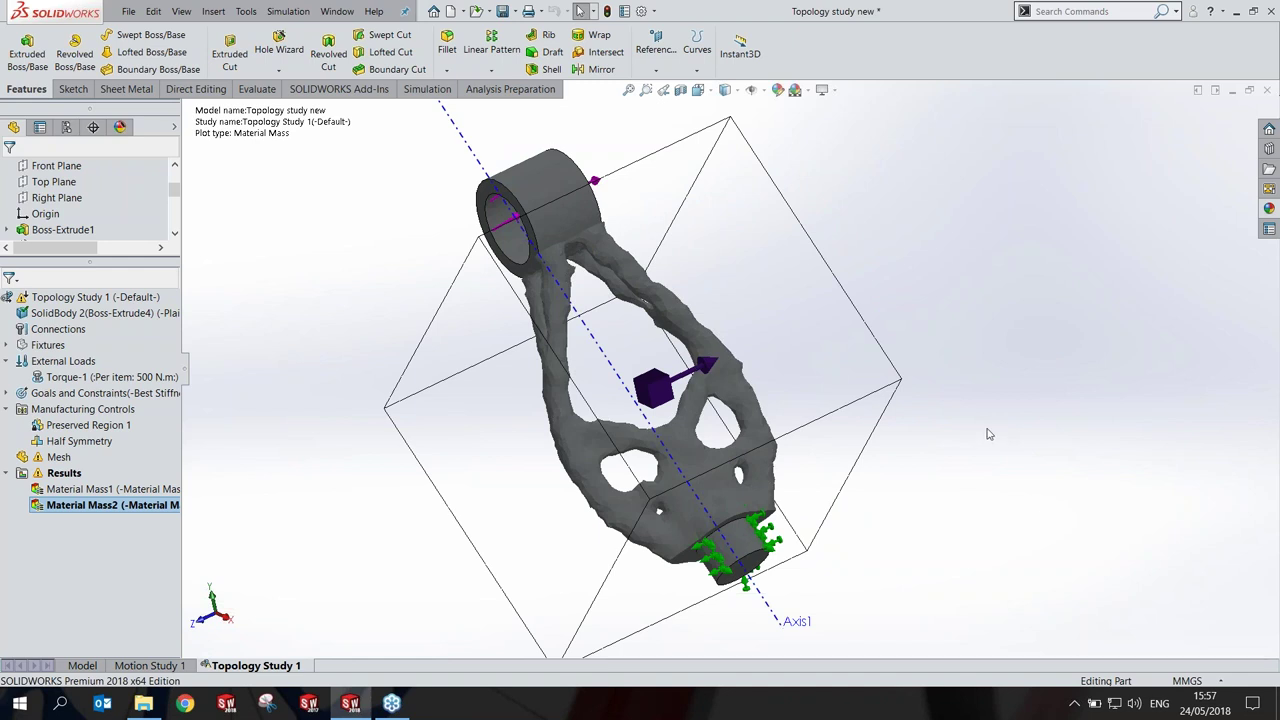
{"action": "middle_click_drag", "start_coordinate": [864, 493], "coordinate": [880, 440]}
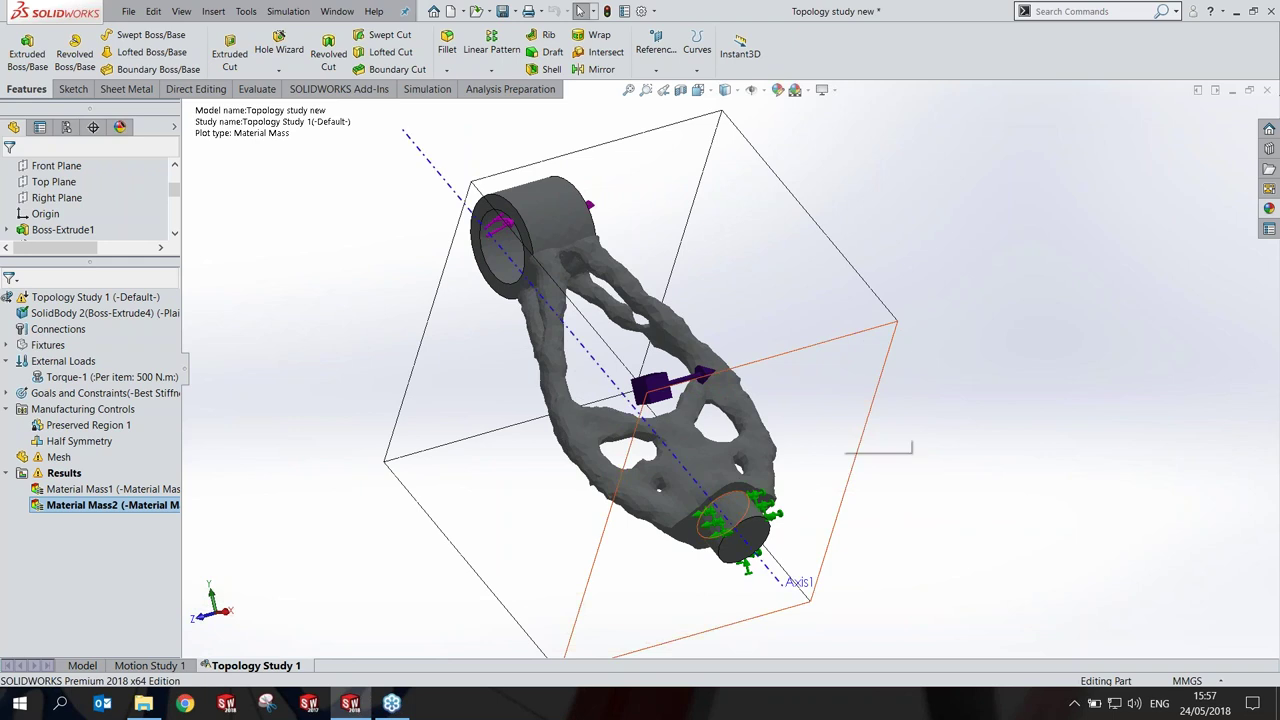
{"action": "middle_click_drag", "start_coordinate": [836, 419], "coordinate": [545, 513]}
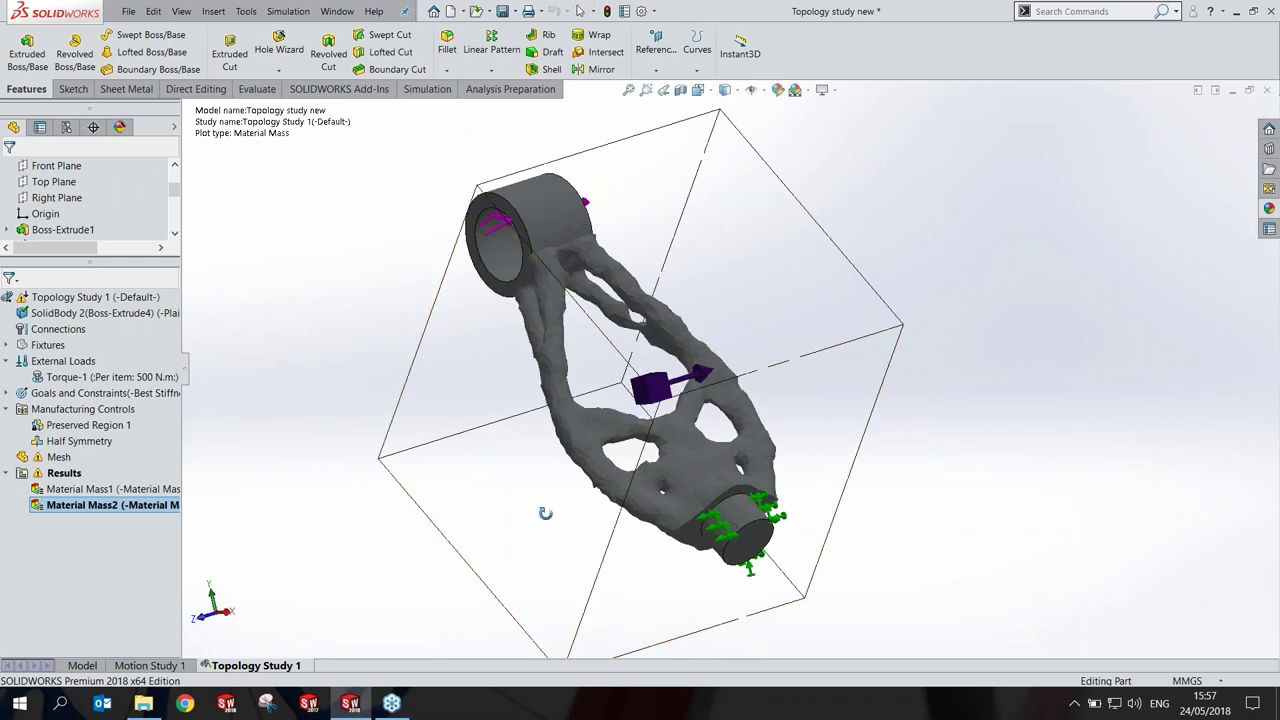
{"action": "mouse_move", "coordinate": [533, 527]}
{"action": "middle_mouse_down"}
{"action": "mouse_move", "coordinate": [585, 504]}
{"action": "mouse_move", "coordinate": [566, 536]}
{"action": "middle_mouse_up"}
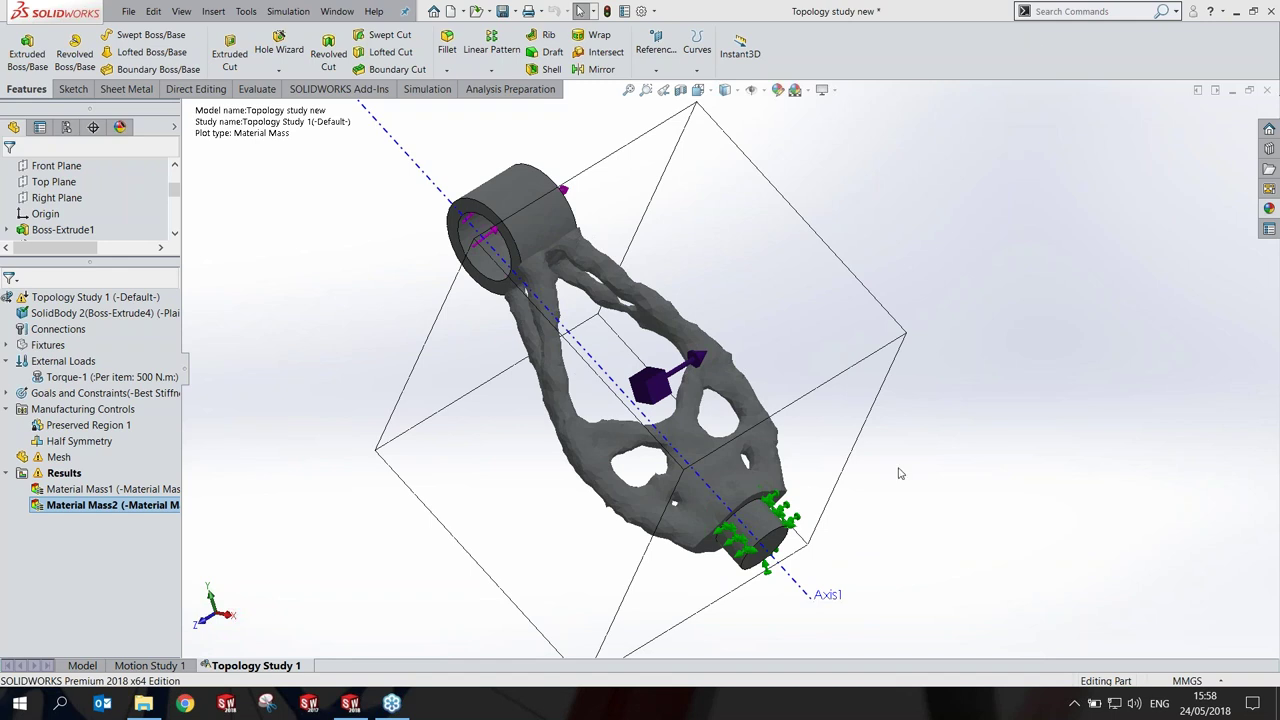
{"action": "mouse_move", "coordinate": [912, 477]}
{"action": "middle_mouse_down"}
{"action": "mouse_move", "coordinate": [860, 420]}
{"action": "mouse_move", "coordinate": [797, 440]}
{"action": "mouse_move", "coordinate": [778, 465]}
{"action": "middle_mouse_up"}
{"action": "left_click", "coordinate": [751, 90]}
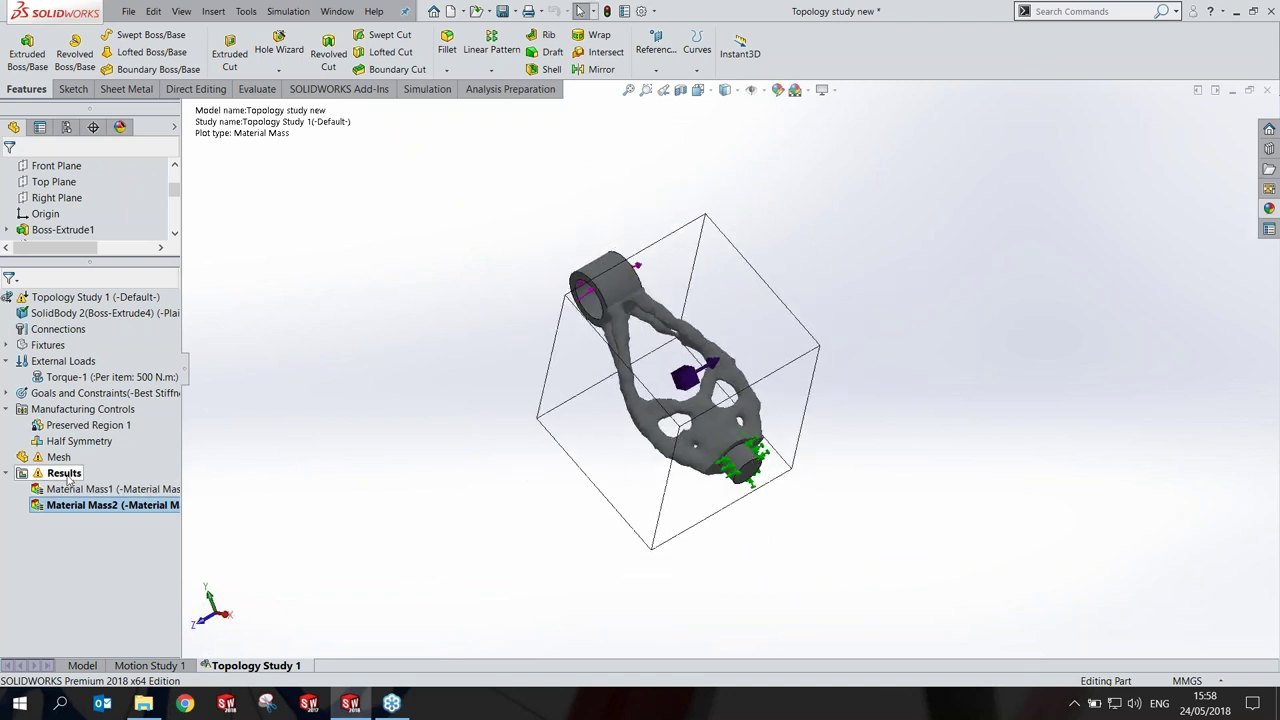
Step: Choose Export Smoothed Mesh from Material Mass2's context menu
{"action": "right_click", "coordinate": [66, 475]}
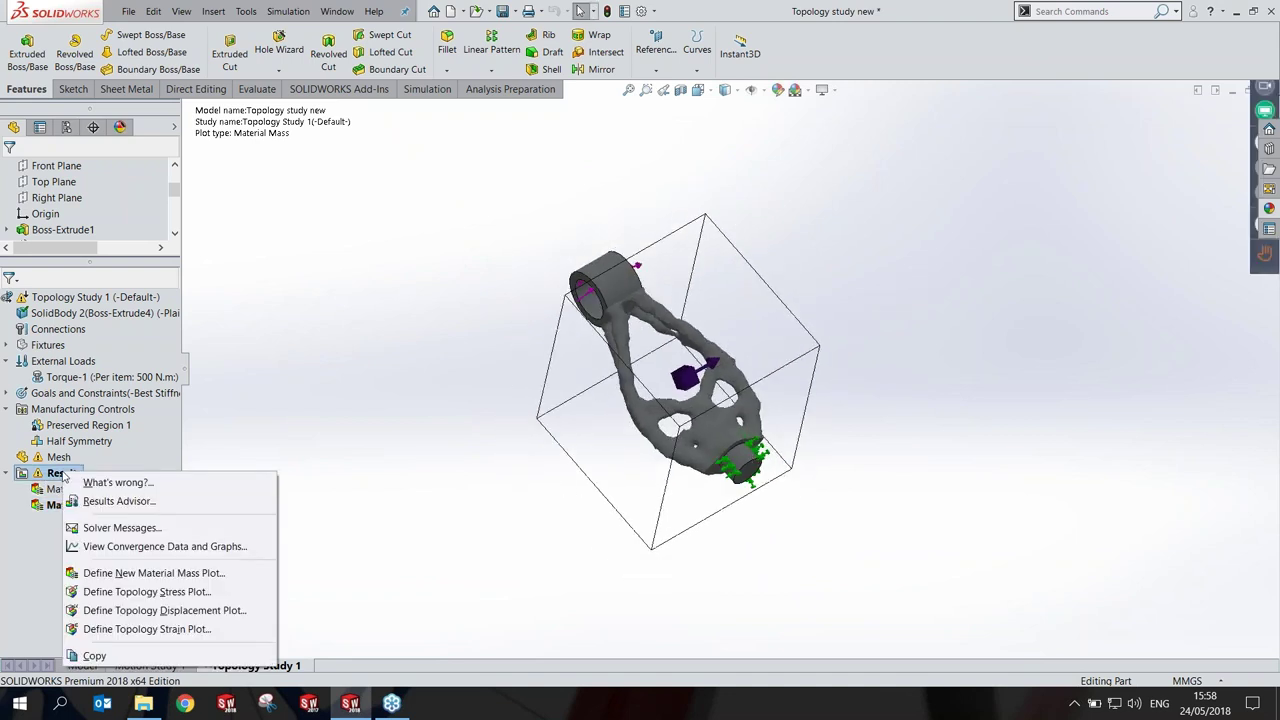
{"action": "left_click", "coordinate": [322, 470]}
{"action": "right_click", "coordinate": [128, 505]}
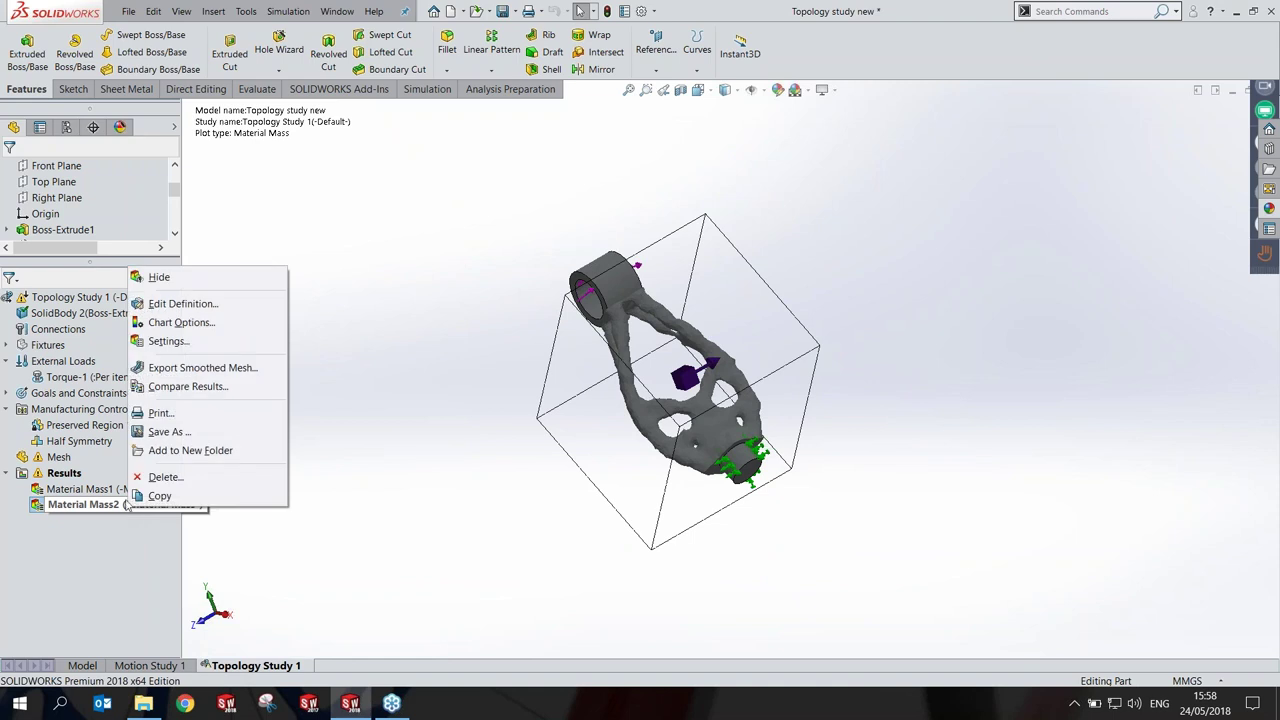
{"action": "left_click", "coordinate": [520, 380]}
{"action": "key", "text": "f"}
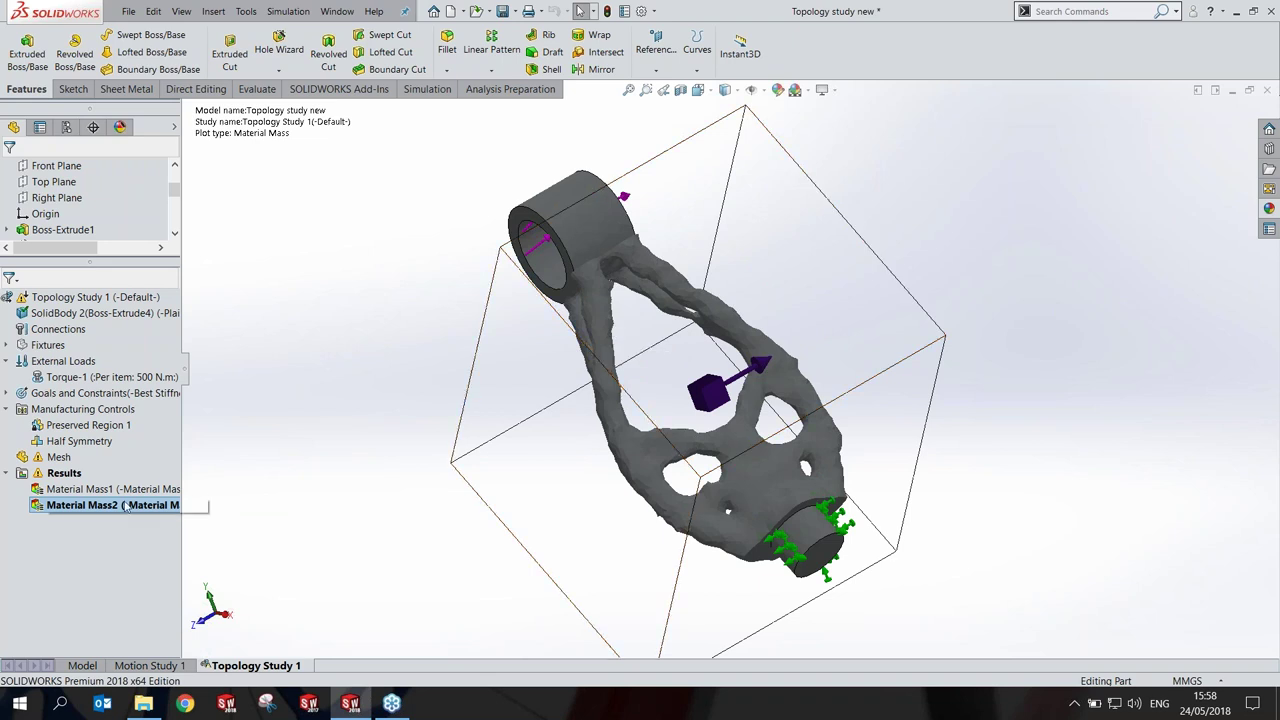
{"action": "right_click", "coordinate": [127, 505]}
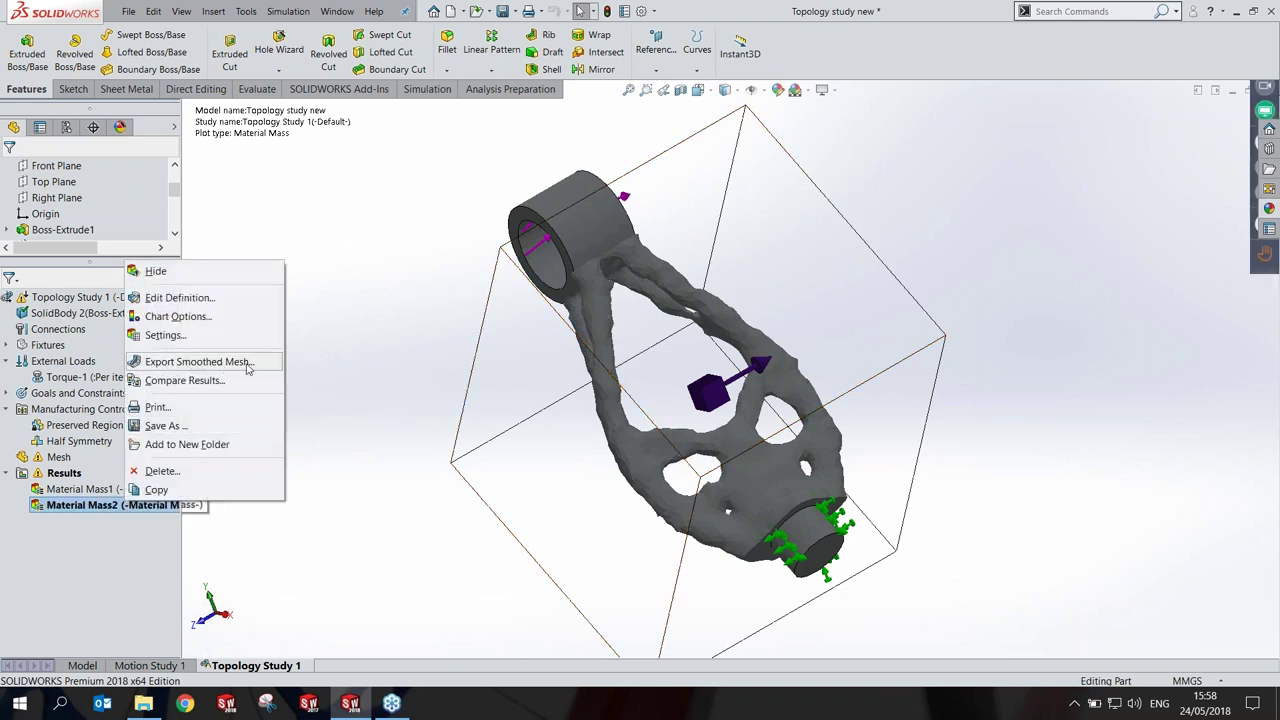
{"action": "left_click", "coordinate": [184, 363]}
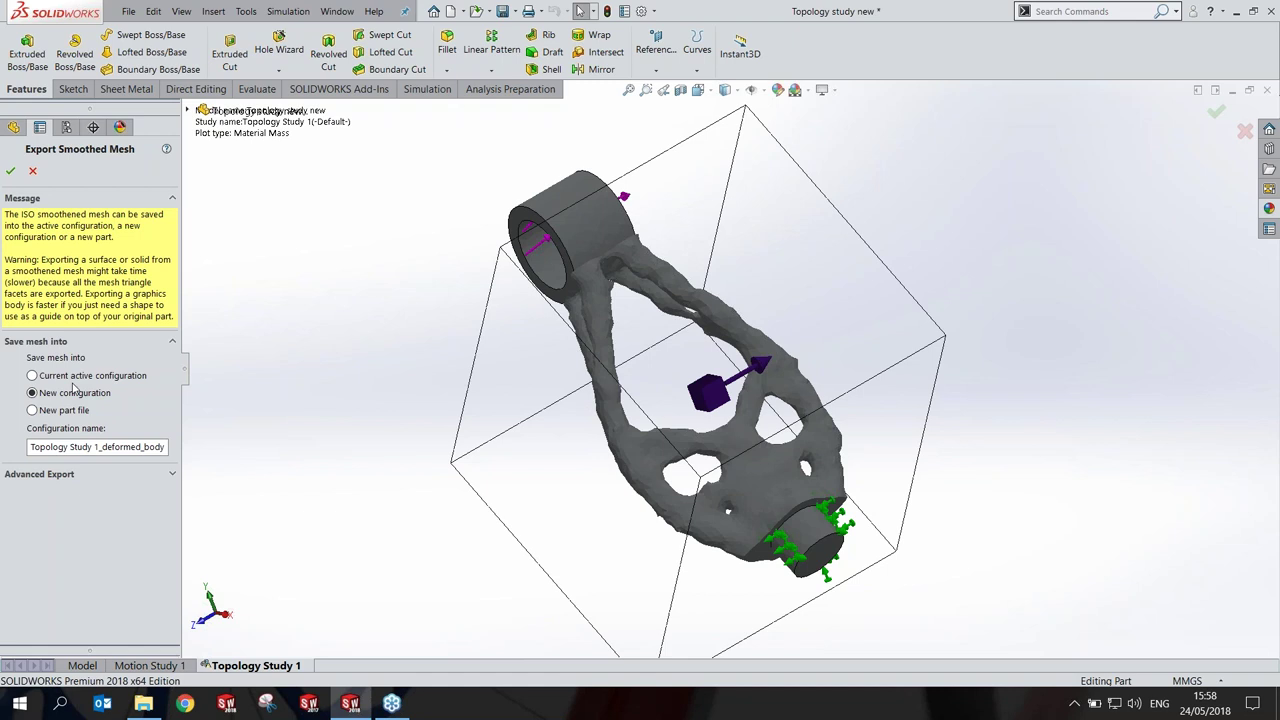
Step: Set the smoothed mesh to export as a Solid Body under Advanced Export, then close the settings
{"action": "left_click", "coordinate": [44, 474]}
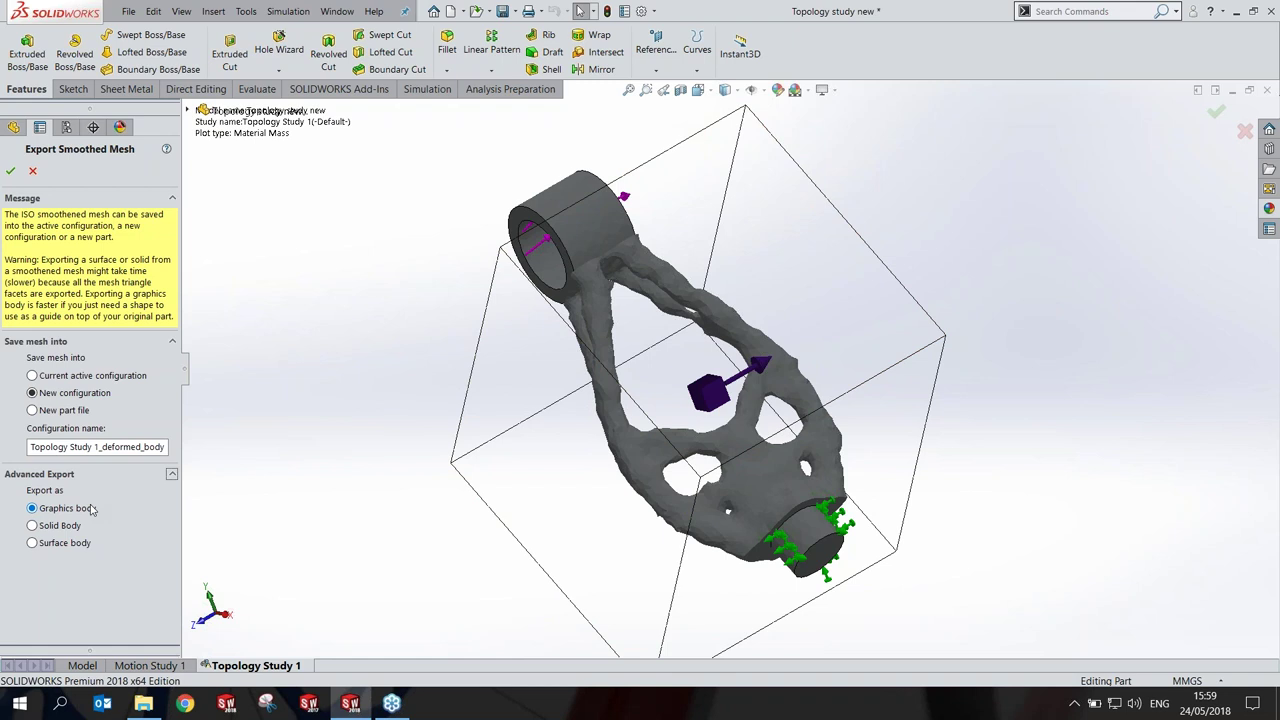
{"action": "mouse_move", "coordinate": [389, 334]}
{"action": "middle_mouse_down"}
{"action": "mouse_move", "coordinate": [466, 244]}
{"action": "mouse_move", "coordinate": [367, 375]}
{"action": "middle_mouse_up"}
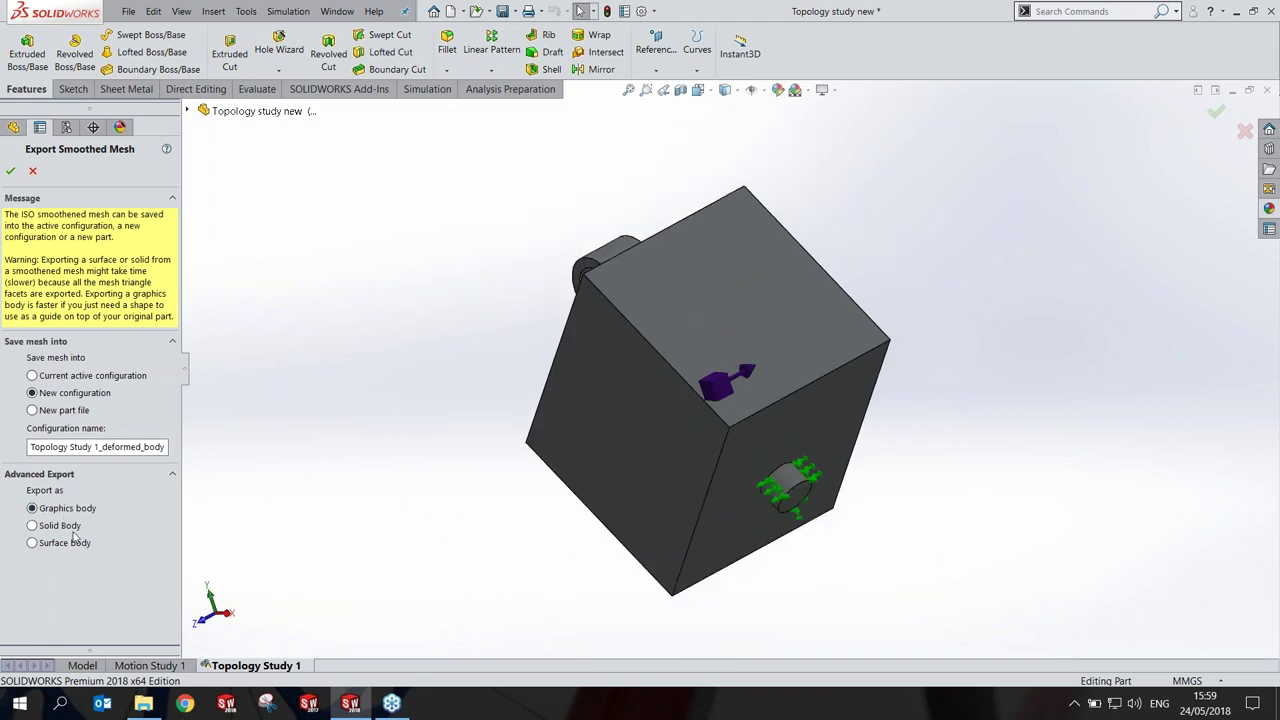
{"action": "left_click", "coordinate": [71, 533]}
{"action": "left_click", "coordinate": [32, 171]}
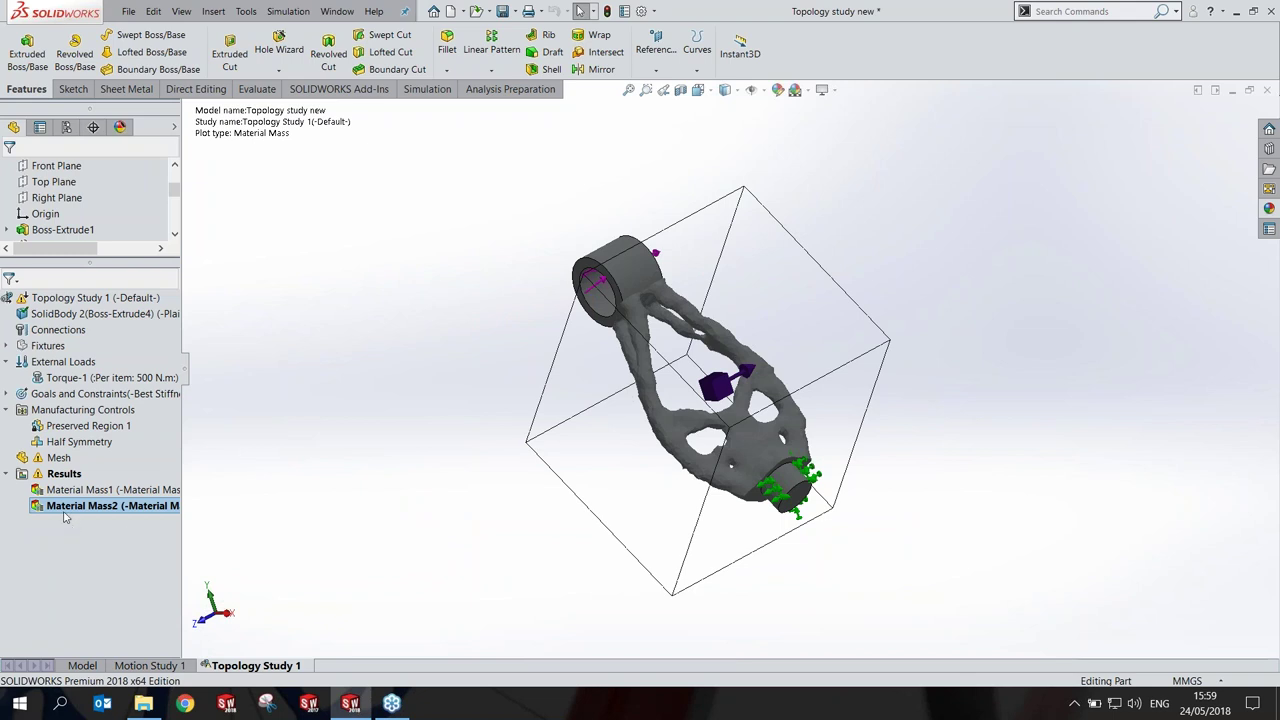
{"action": "right_click", "coordinate": [67, 508]}
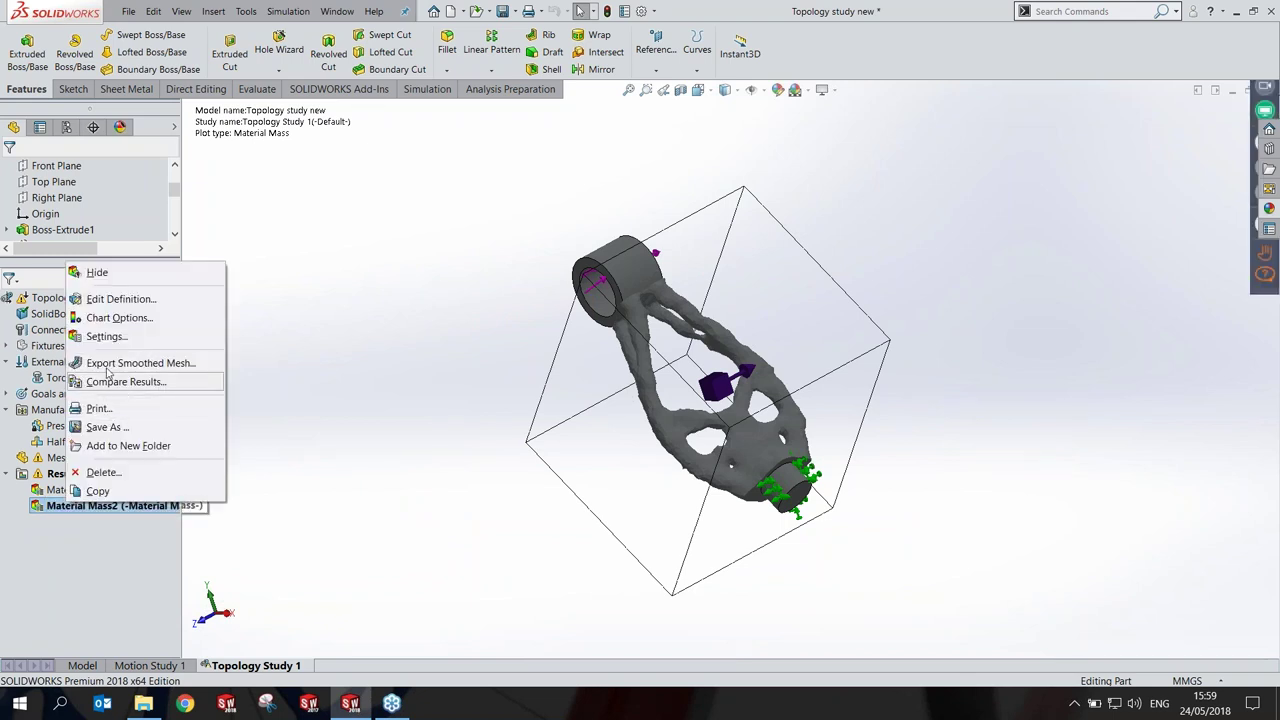
{"action": "left_click", "coordinate": [108, 364]}
{"action": "left_click", "coordinate": [30, 477]}
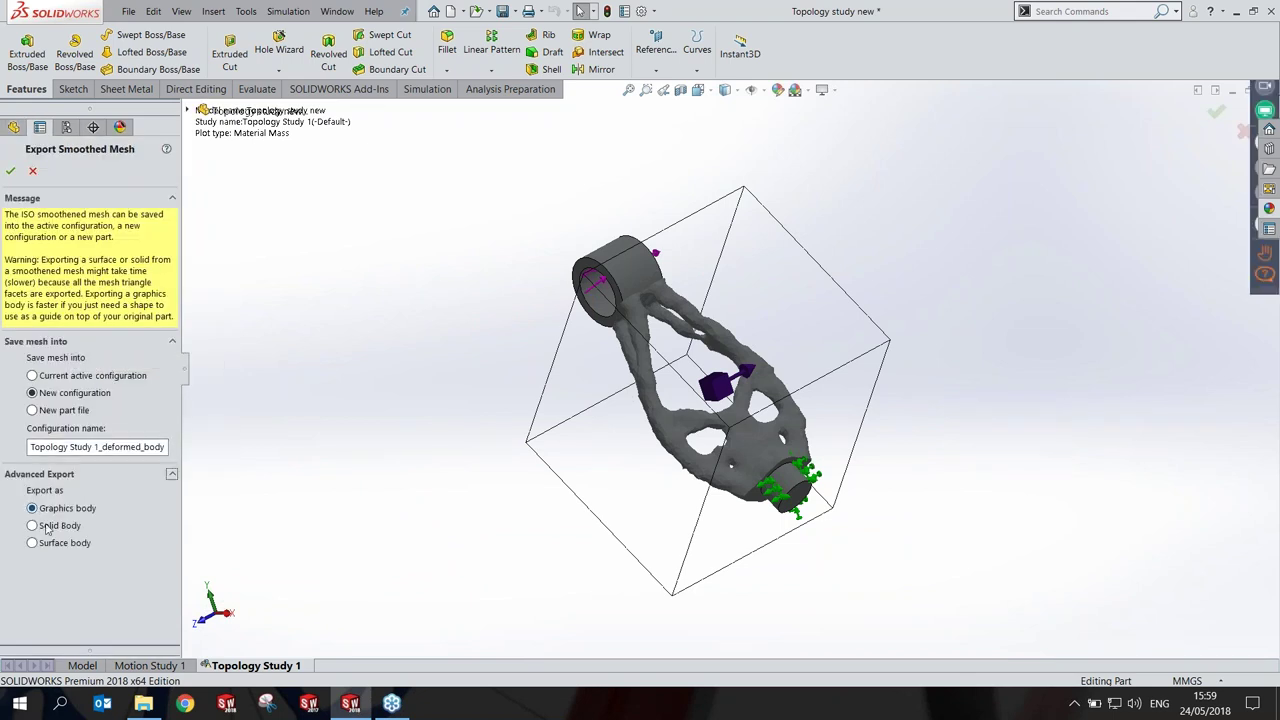
{"action": "scroll", "coordinate": [700, 375], "scroll_direction": "down", "scroll_amount": 3}
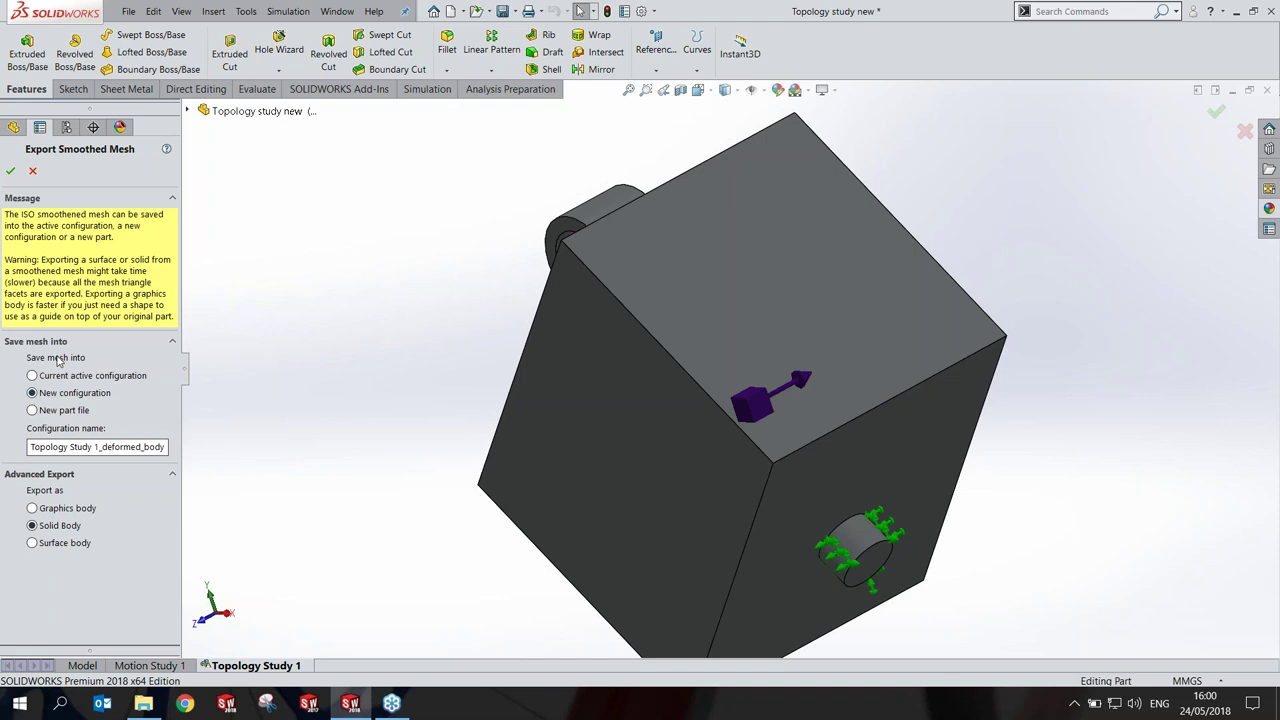
{"action": "left_click", "coordinate": [41, 411]}
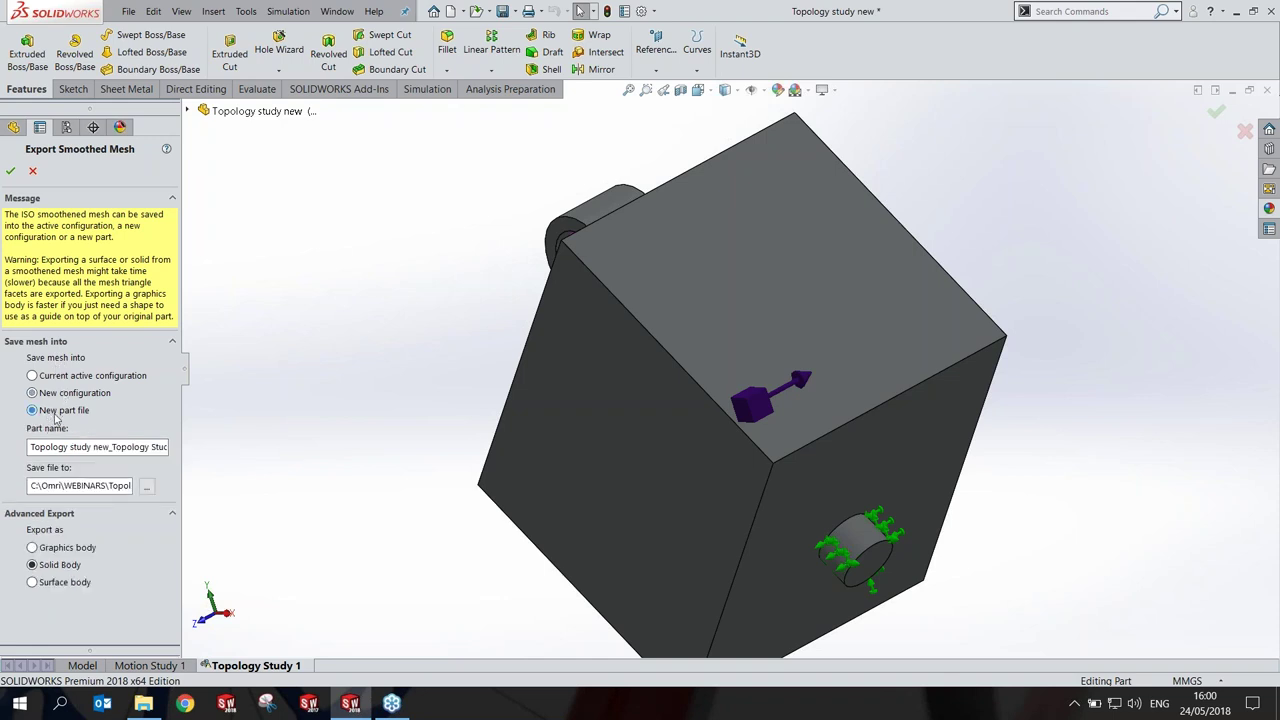
{"action": "left_click", "coordinate": [92, 448]}
{"action": "left_click", "coordinate": [42, 396]}
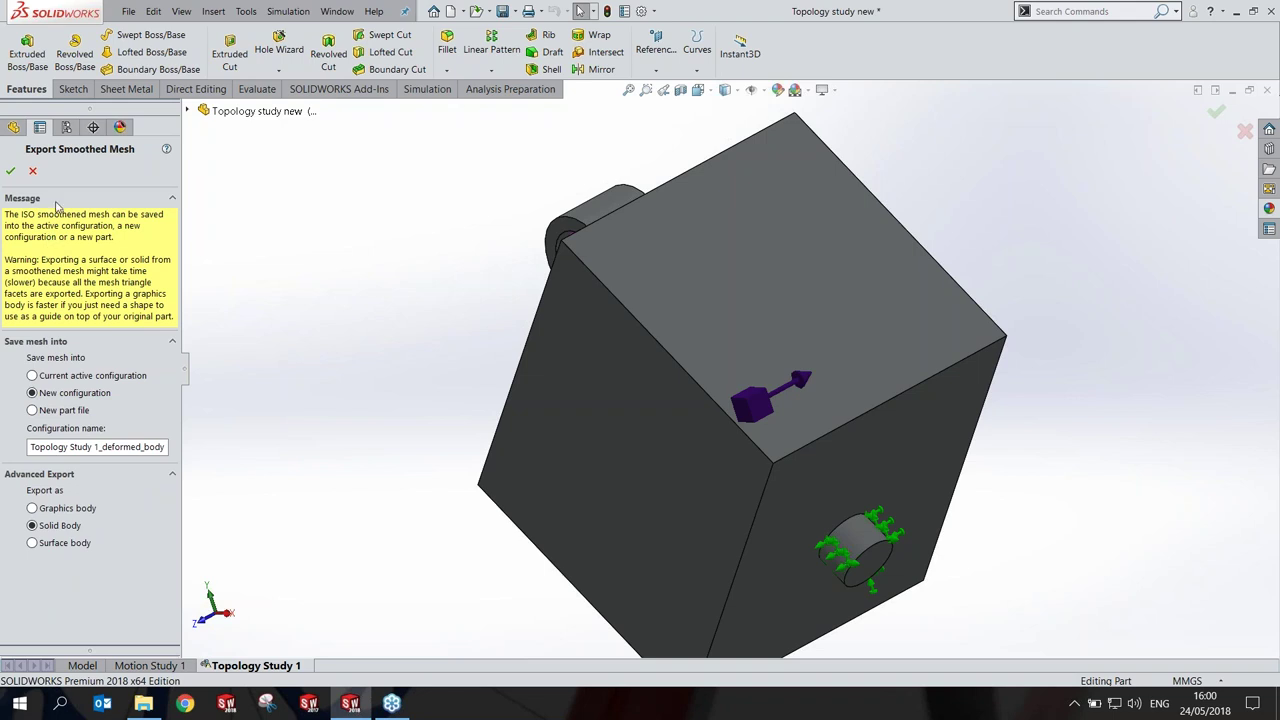
{"action": "left_click", "coordinate": [97, 381]}
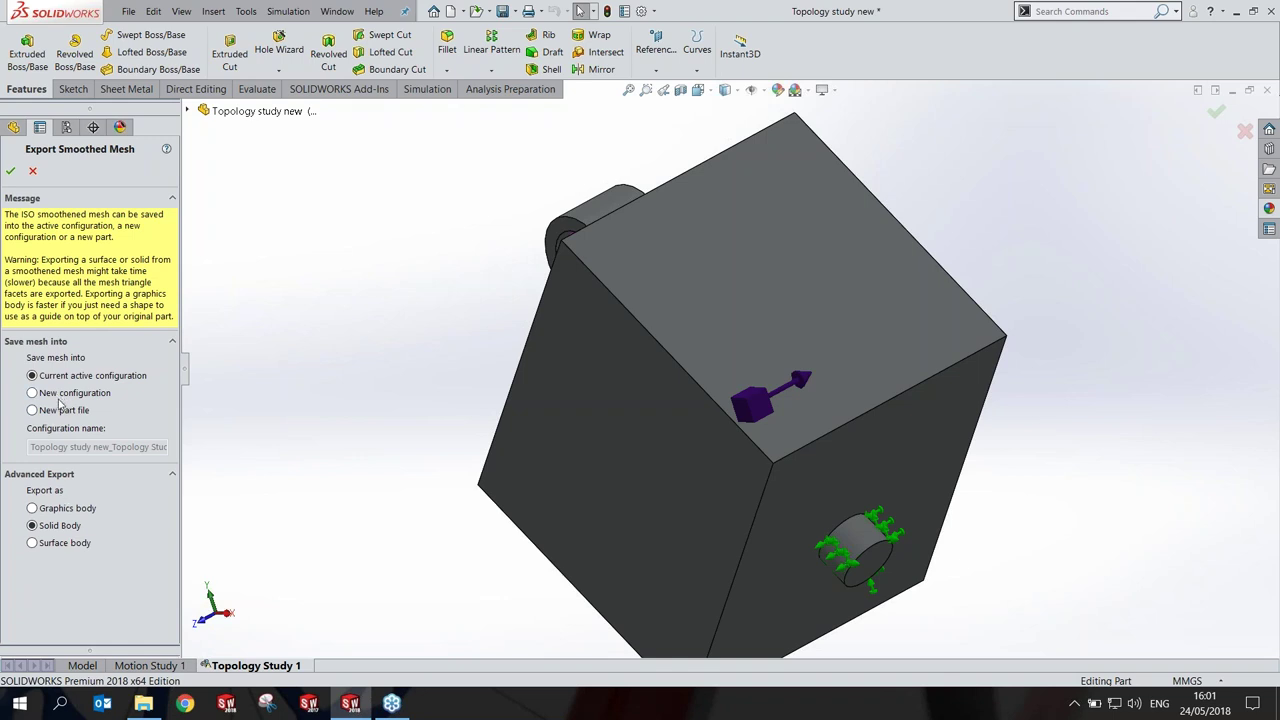
{"action": "left_click", "coordinate": [58, 508]}
{"action": "left_click", "coordinate": [31, 172]}
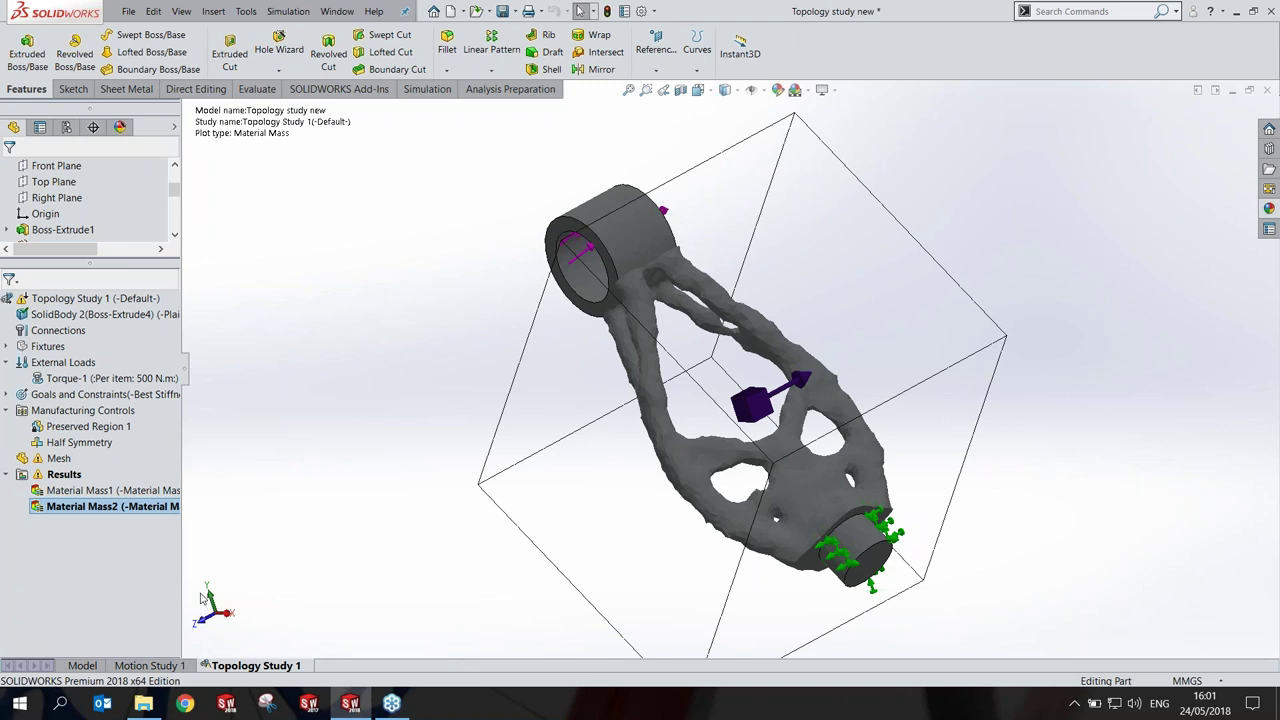
Step: Switch to the Model tab and end on the FeatureManager tree after checking the configurations
{"action": "left_click", "coordinate": [66, 128]}
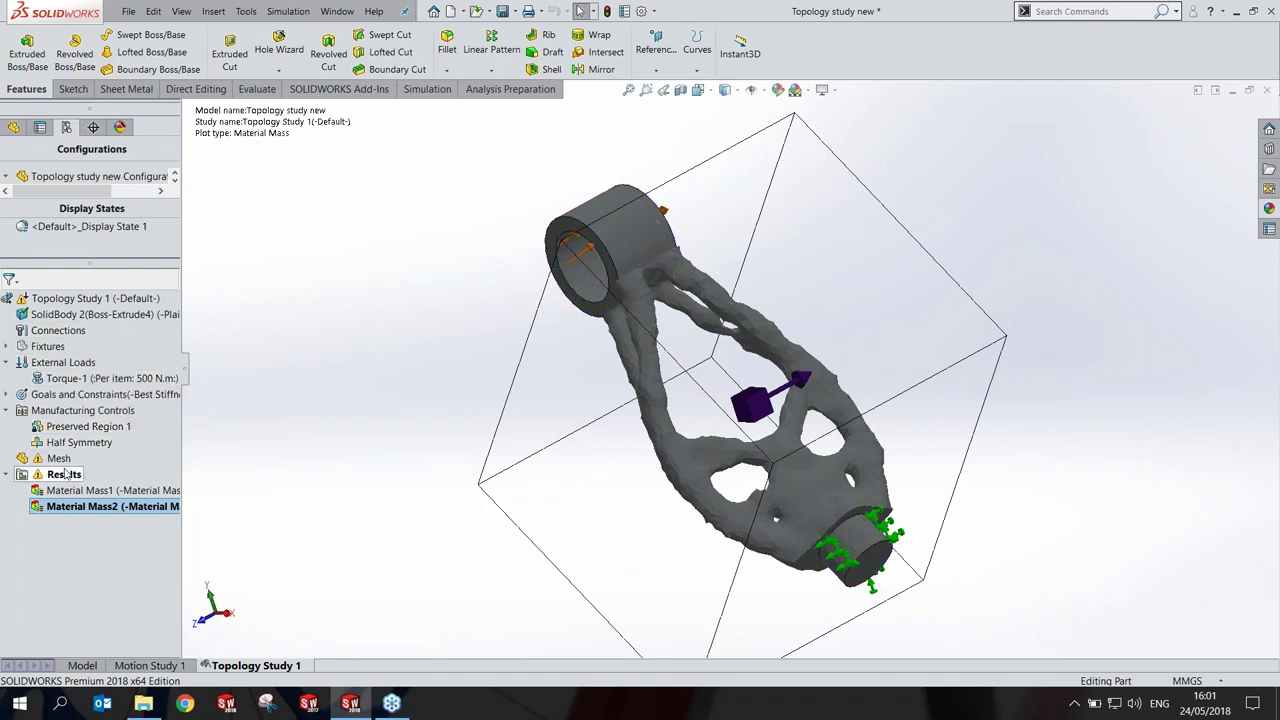
{"action": "left_click", "coordinate": [82, 665]}
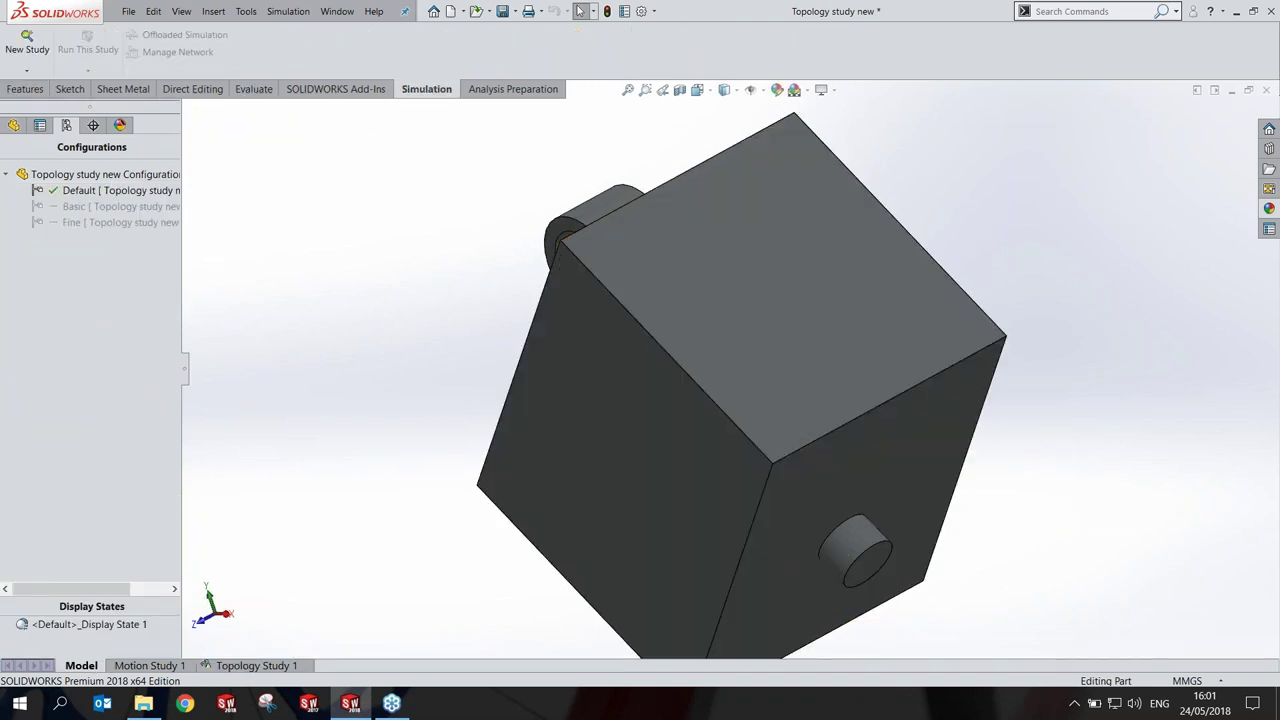
{"action": "left_click", "coordinate": [13, 125]}
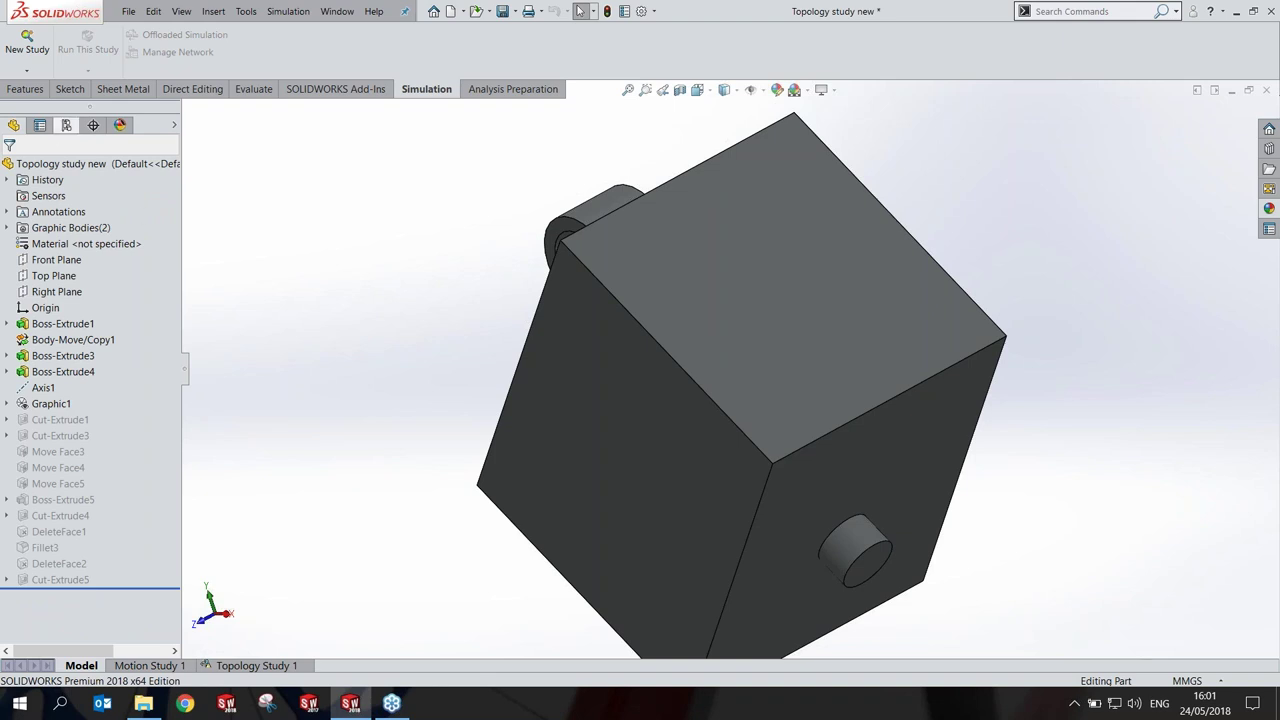
{"action": "left_click", "coordinate": [66, 125]}
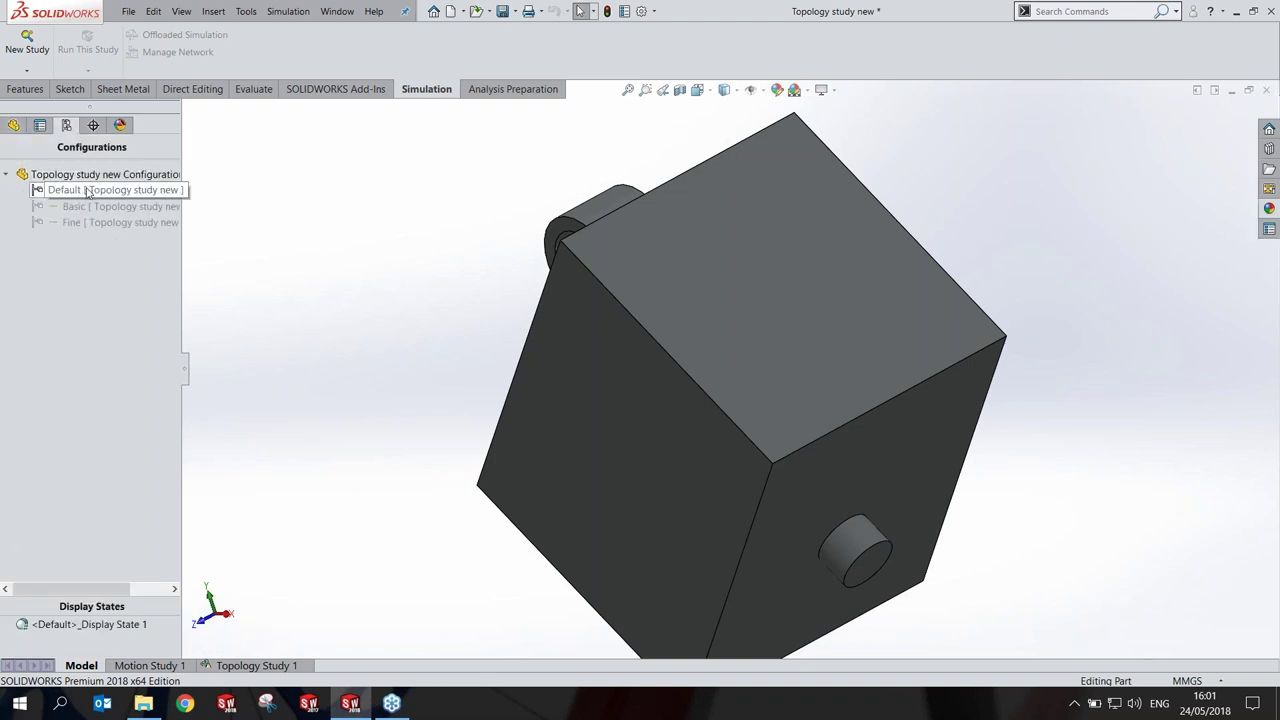
{"action": "left_click", "coordinate": [13, 125]}
Step: Show the hidden Graphic1 mesh and list both imported graphic bodies
{"action": "left_click", "coordinate": [52, 404]}
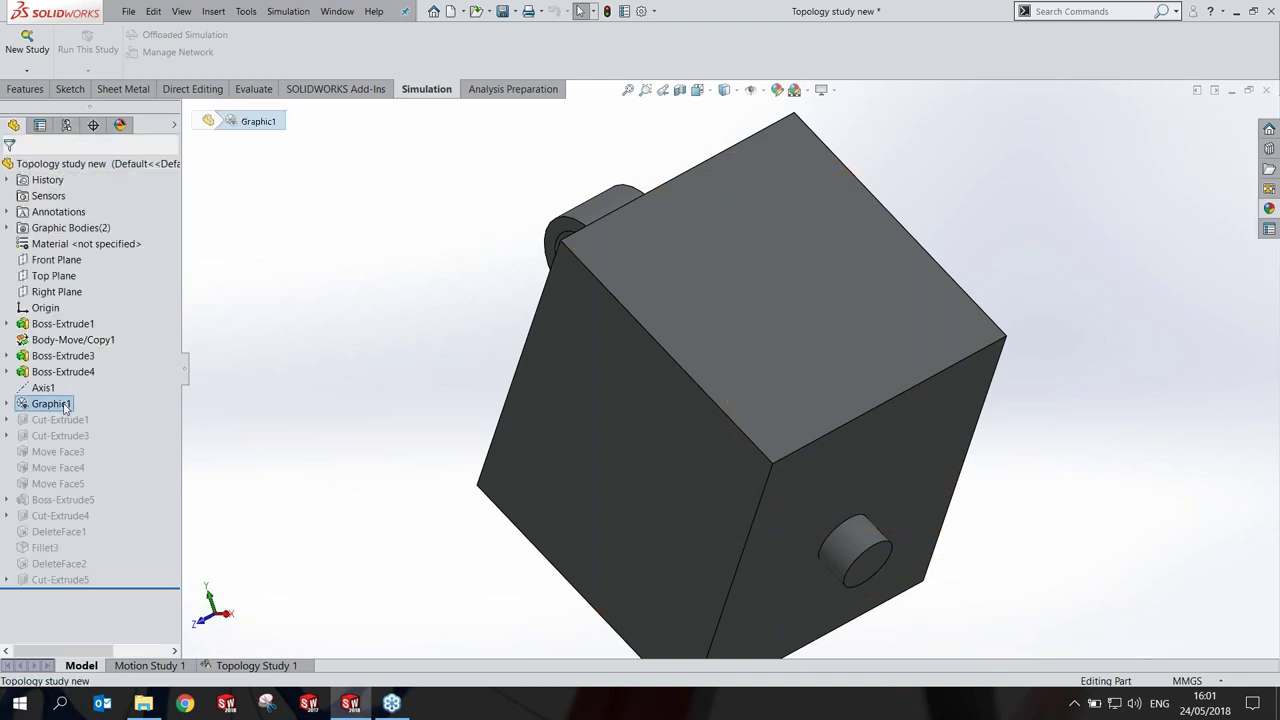
{"action": "right_click", "coordinate": [64, 404]}
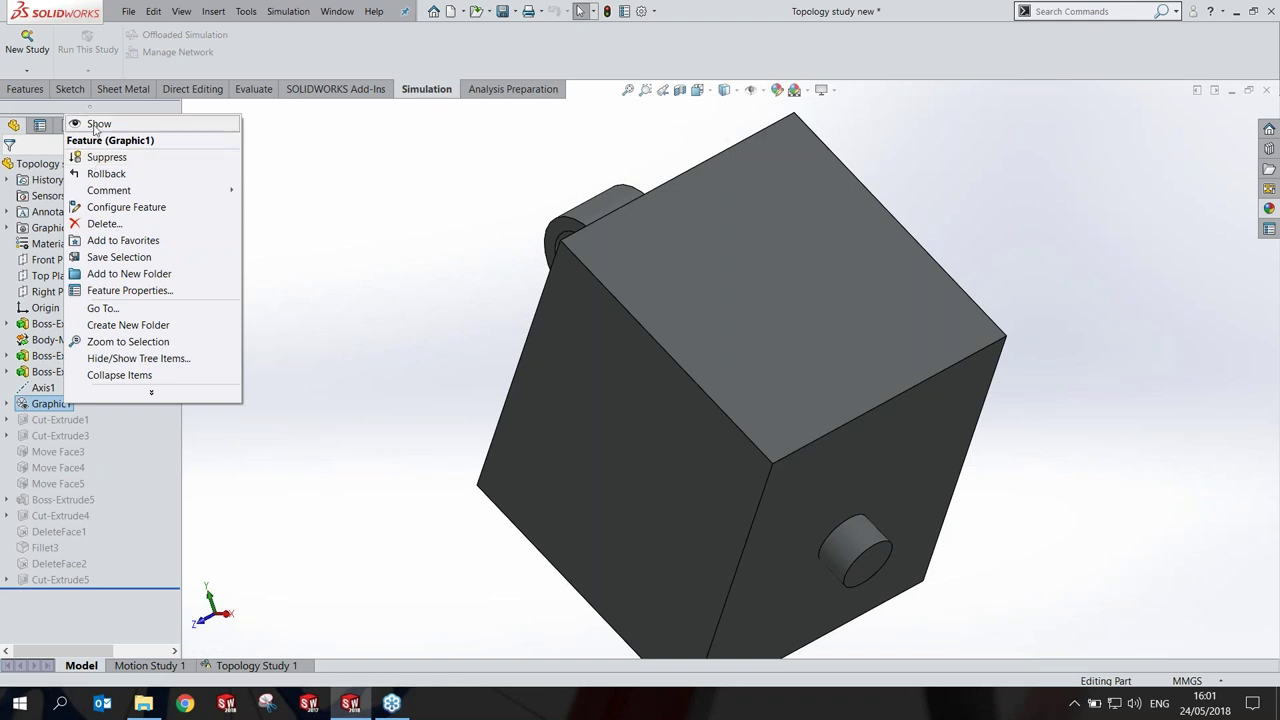
{"action": "left_click", "coordinate": [96, 124]}
{"action": "middle_click_drag", "start_coordinate": [371, 300], "coordinate": [527, 323]}
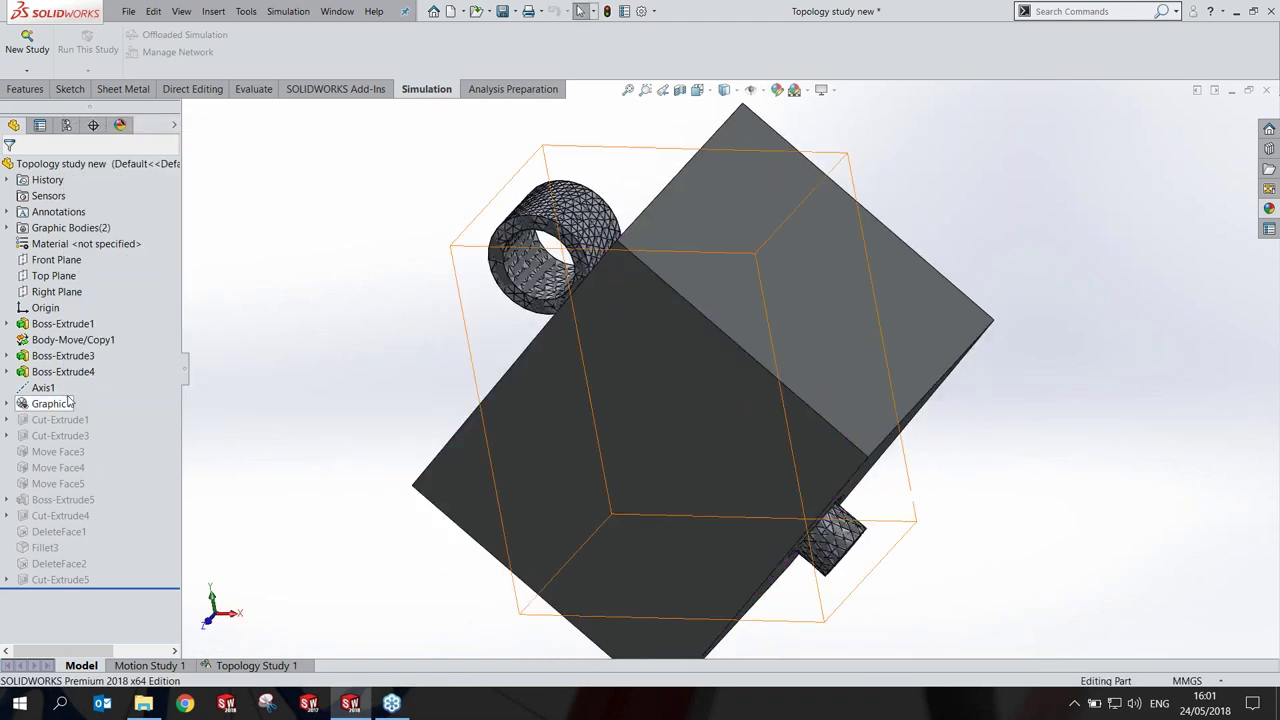
{"action": "left_click", "coordinate": [8, 229]}
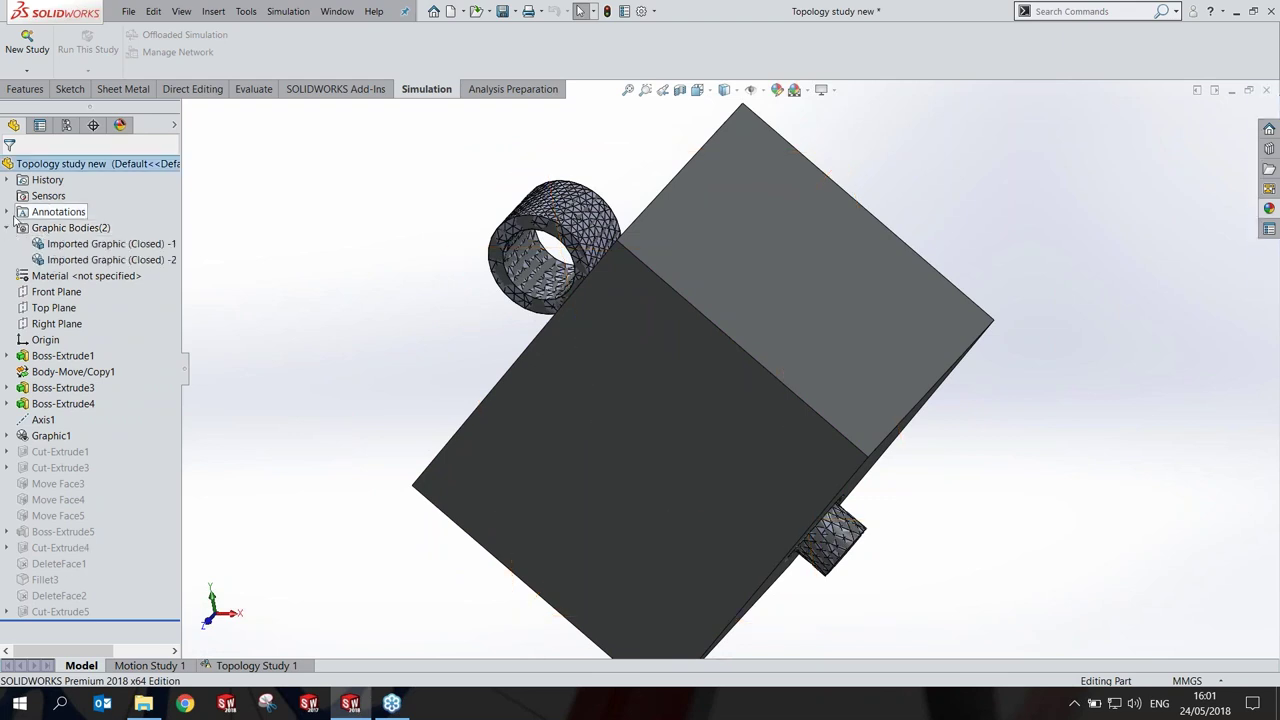
{"action": "left_click", "coordinate": [8, 212]}
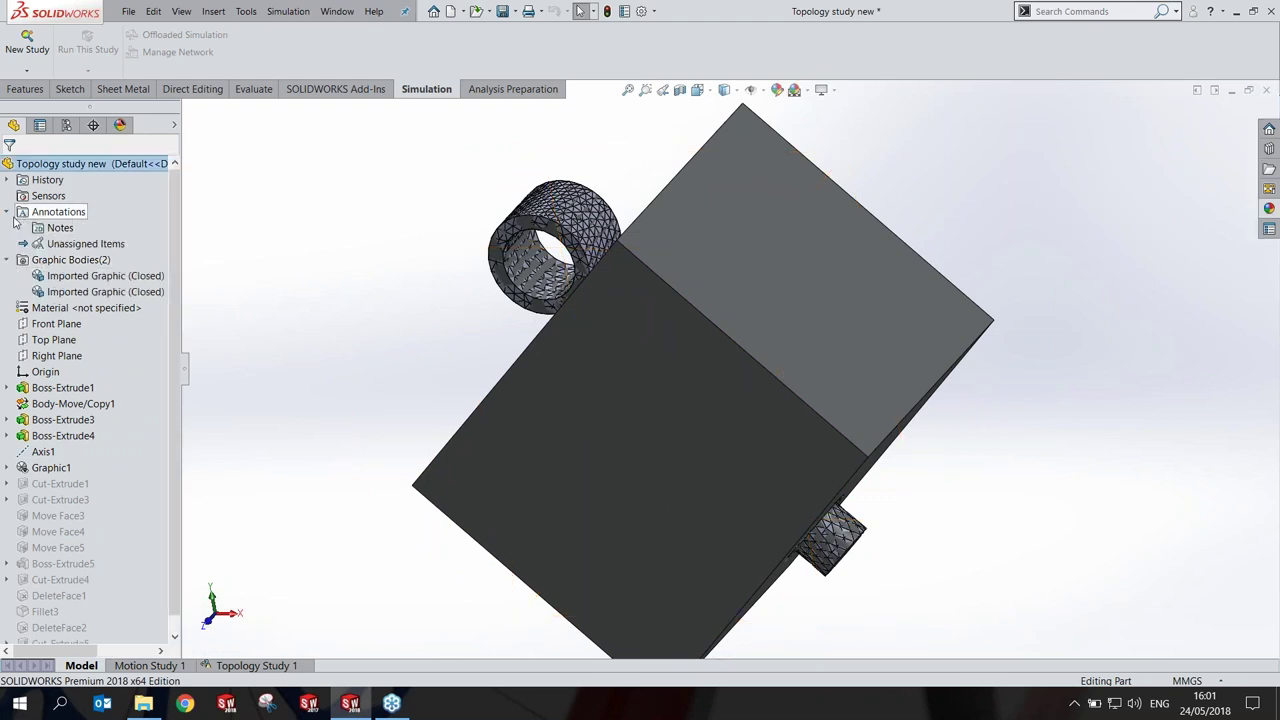
{"action": "left_click", "coordinate": [8, 212]}
Step: Make the block's front face transparent and orbit to view the lattice inside
{"action": "right_click", "coordinate": [654, 440]}
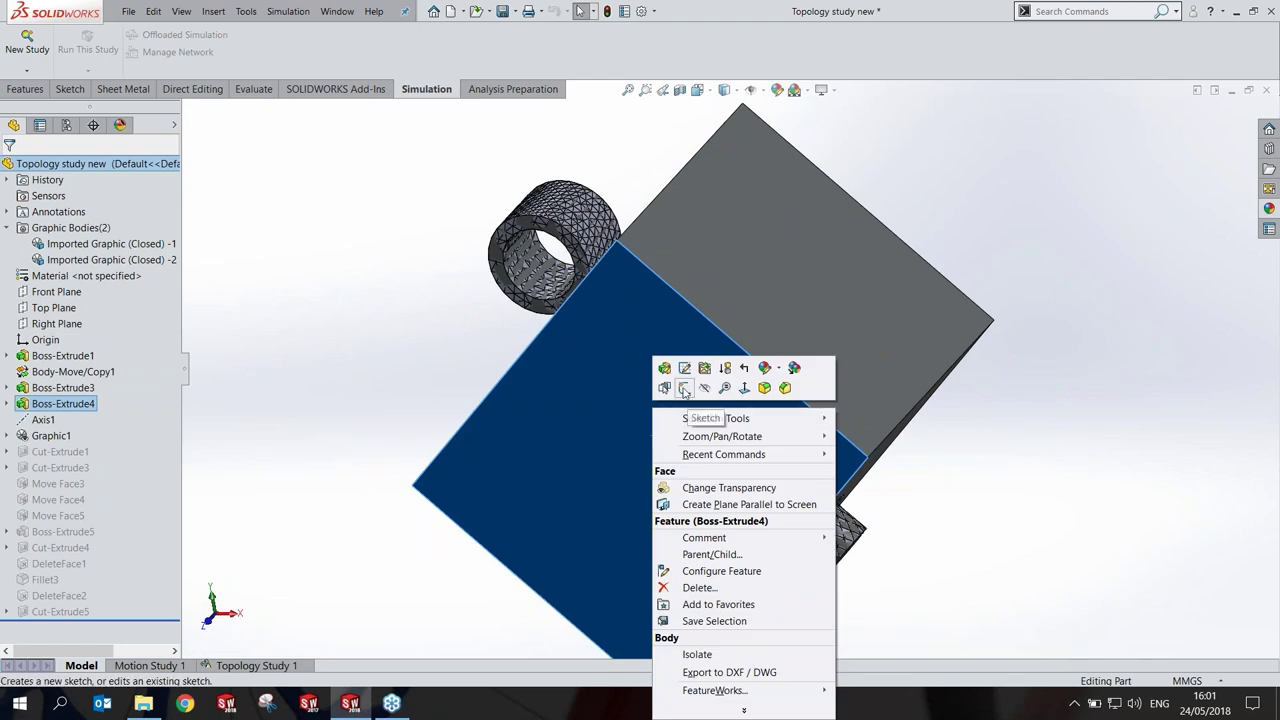
{"action": "left_click", "coordinate": [715, 488]}
{"action": "mouse_move", "coordinate": [651, 437]}
{"action": "middle_mouse_down"}
{"action": "mouse_move", "coordinate": [447, 303]}
{"action": "mouse_move", "coordinate": [762, 330]}
{"action": "middle_mouse_up"}
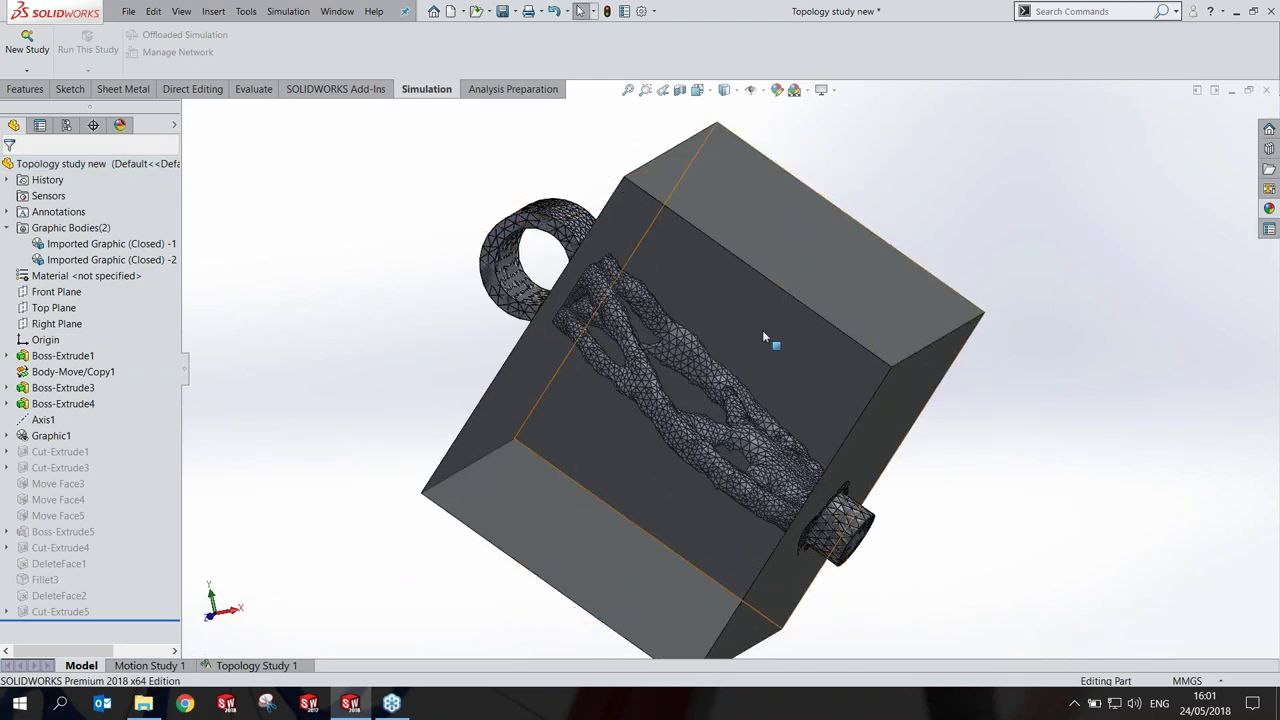
{"action": "mouse_move", "coordinate": [757, 453]}
{"action": "middle_mouse_down"}
{"action": "mouse_move", "coordinate": [750, 440]}
{"action": "mouse_move", "coordinate": [835, 509]}
{"action": "middle_mouse_up"}
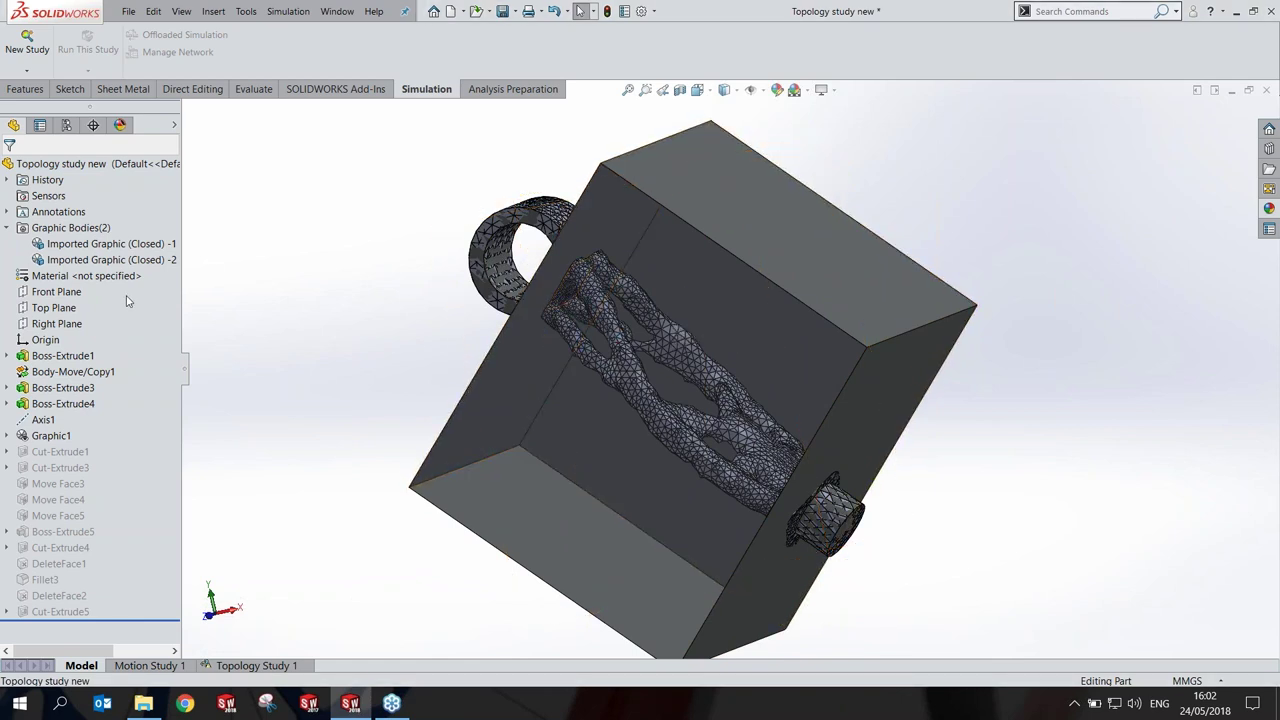
{"action": "middle_click_drag", "start_coordinate": [342, 317], "coordinate": [347, 352]}
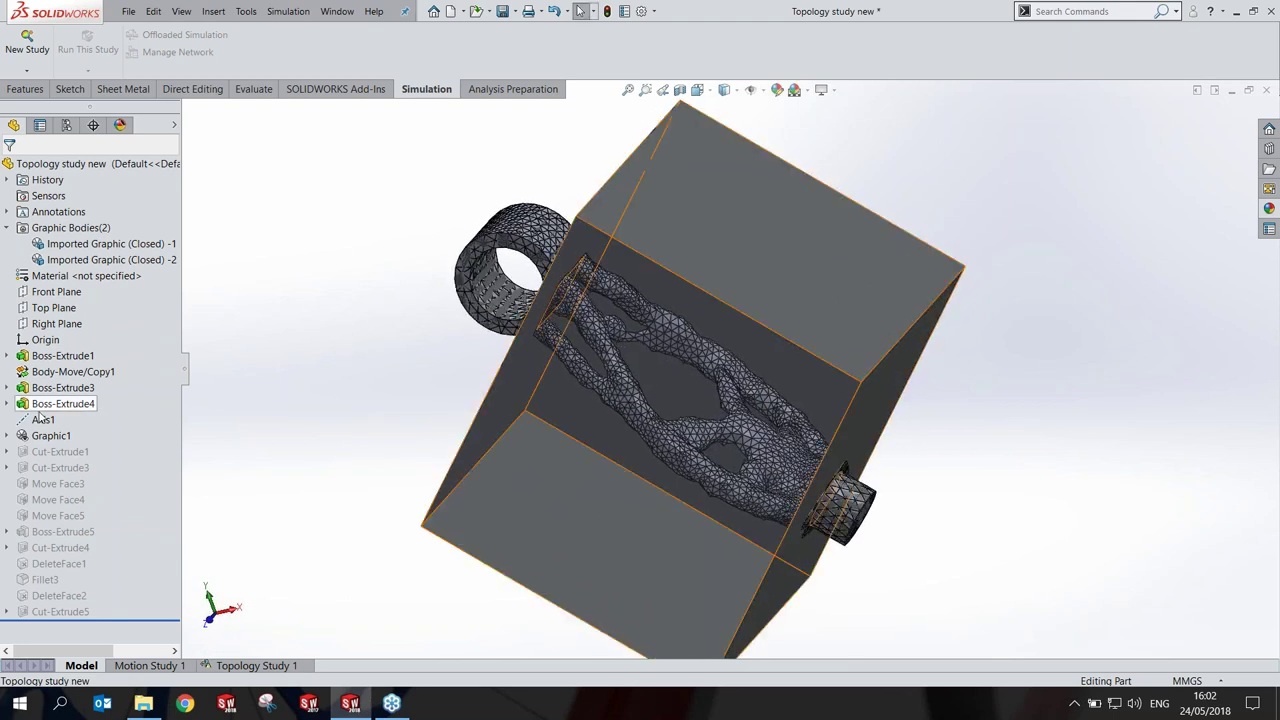
{"action": "right_click", "coordinate": [50, 163]}
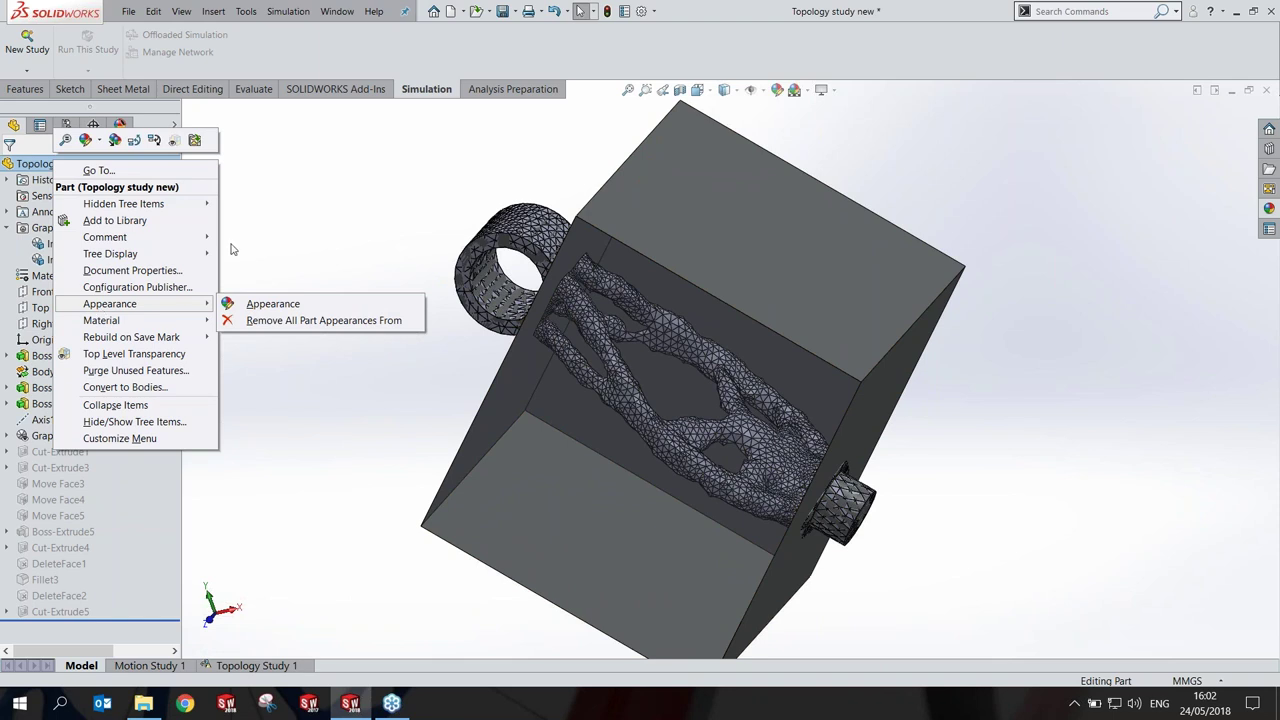
{"action": "mouse_move", "coordinate": [110, 254]}
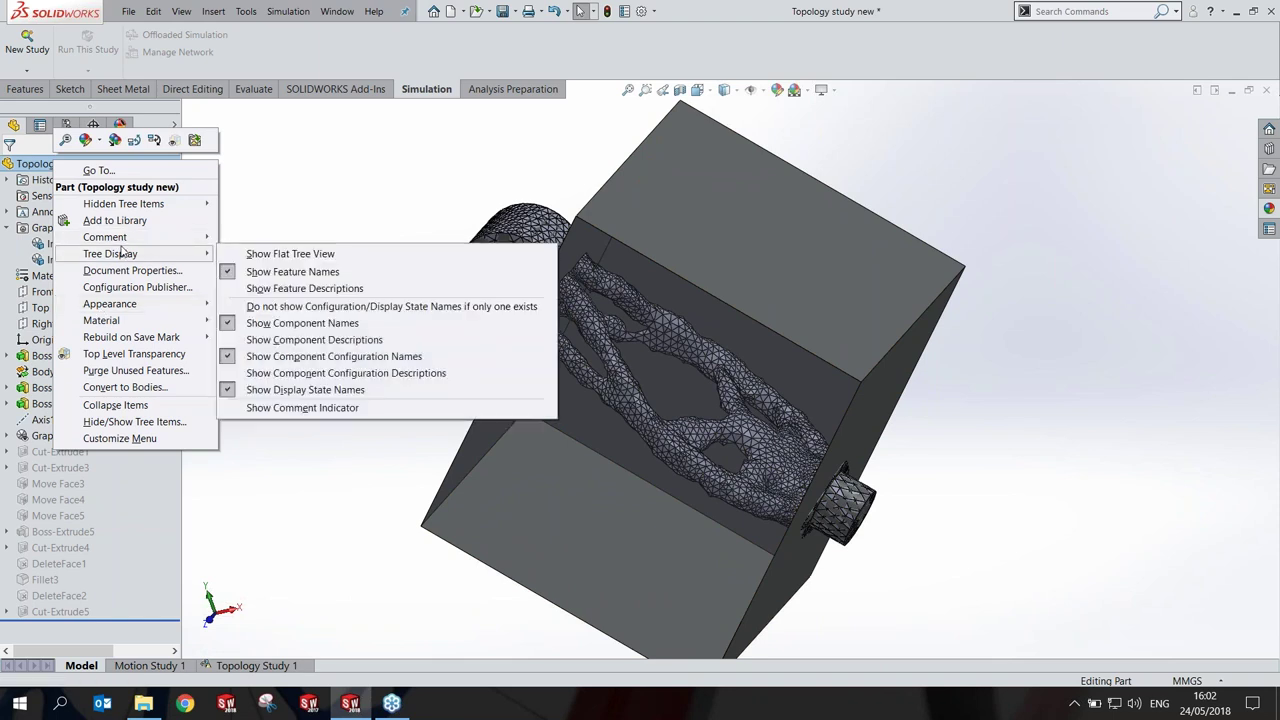
Step: Set Solid Bodies to Show in FeatureManager options and expand the folder to reveal Boss-Extrude4
{"action": "left_click", "coordinate": [301, 237]}
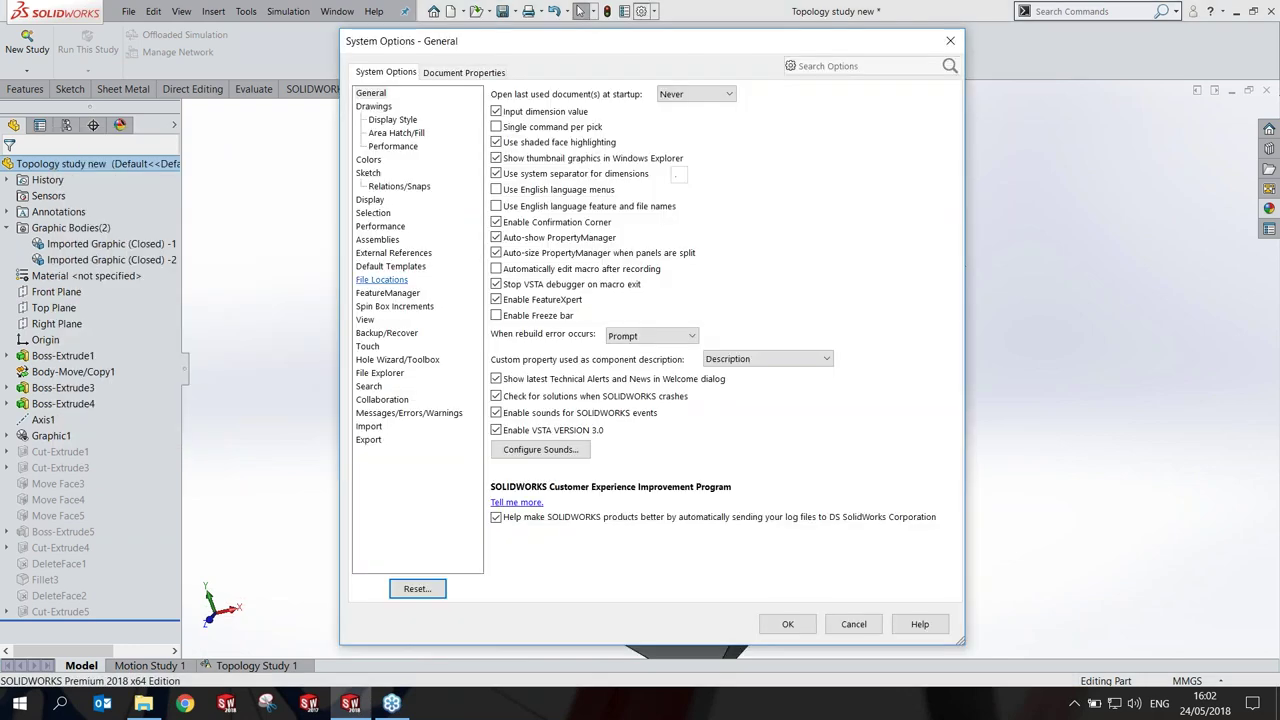
{"action": "left_click", "coordinate": [378, 292]}
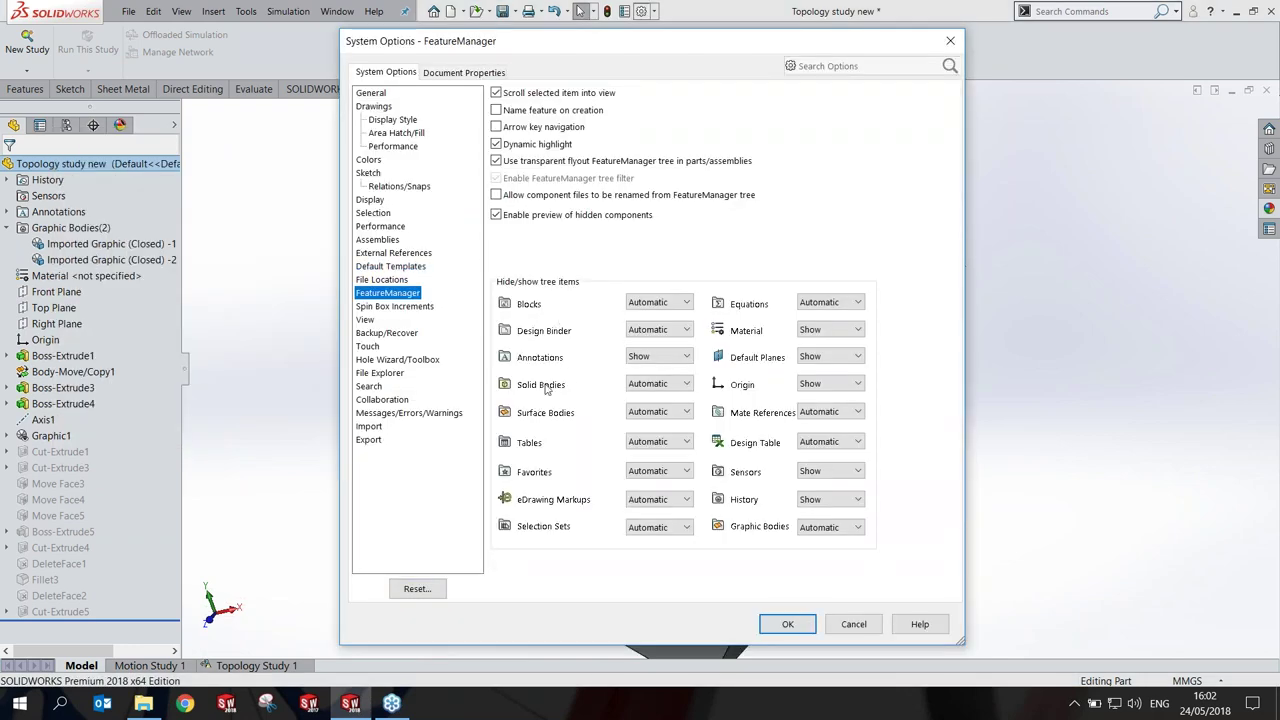
{"action": "left_click", "coordinate": [650, 387]}
{"action": "left_click", "coordinate": [646, 425]}
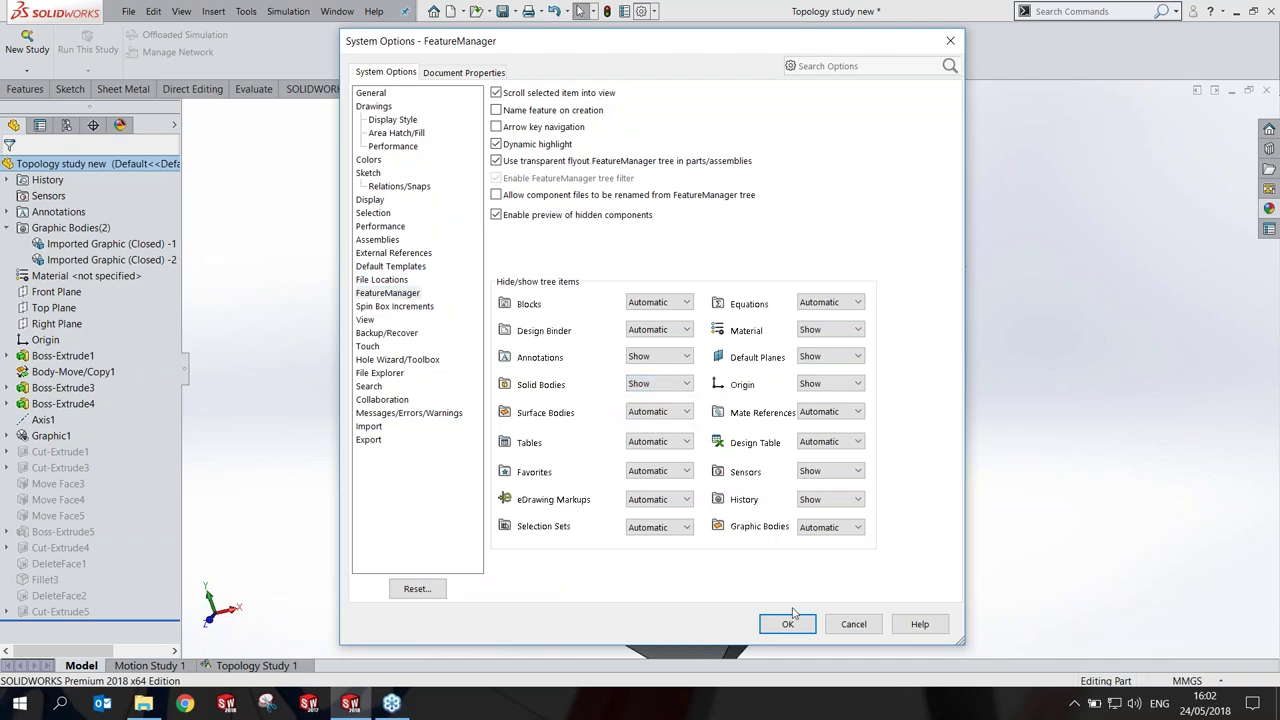
{"action": "left_click", "coordinate": [789, 623]}
{"action": "left_click", "coordinate": [7, 228]}
{"action": "right_click", "coordinate": [62, 245]}
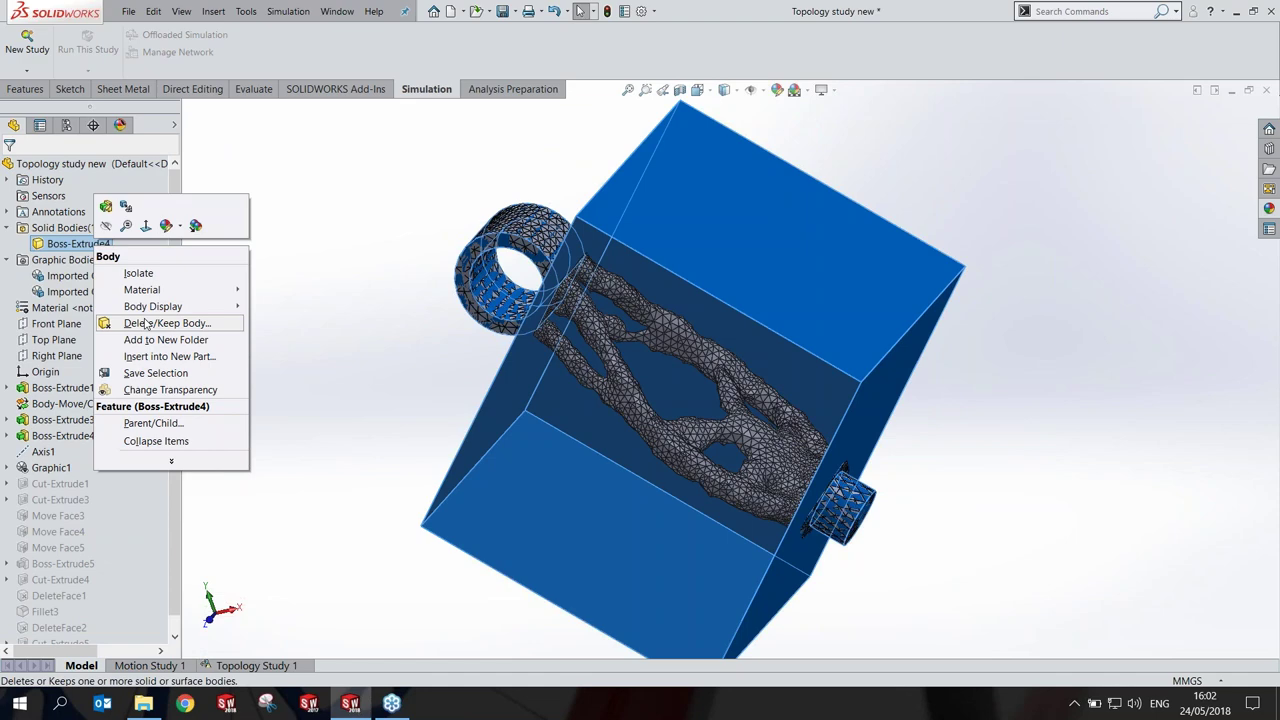
Step: Make the whole Boss-Extrude4 body transparent and inspect it from an isometric view
{"action": "left_click", "coordinate": [150, 390]}
{"action": "mouse_move", "coordinate": [322, 330]}
{"action": "middle_mouse_down"}
{"action": "mouse_move", "coordinate": [451, 479]}
{"action": "mouse_move", "coordinate": [508, 404]}
{"action": "mouse_move", "coordinate": [594, 471]}
{"action": "middle_mouse_up"}
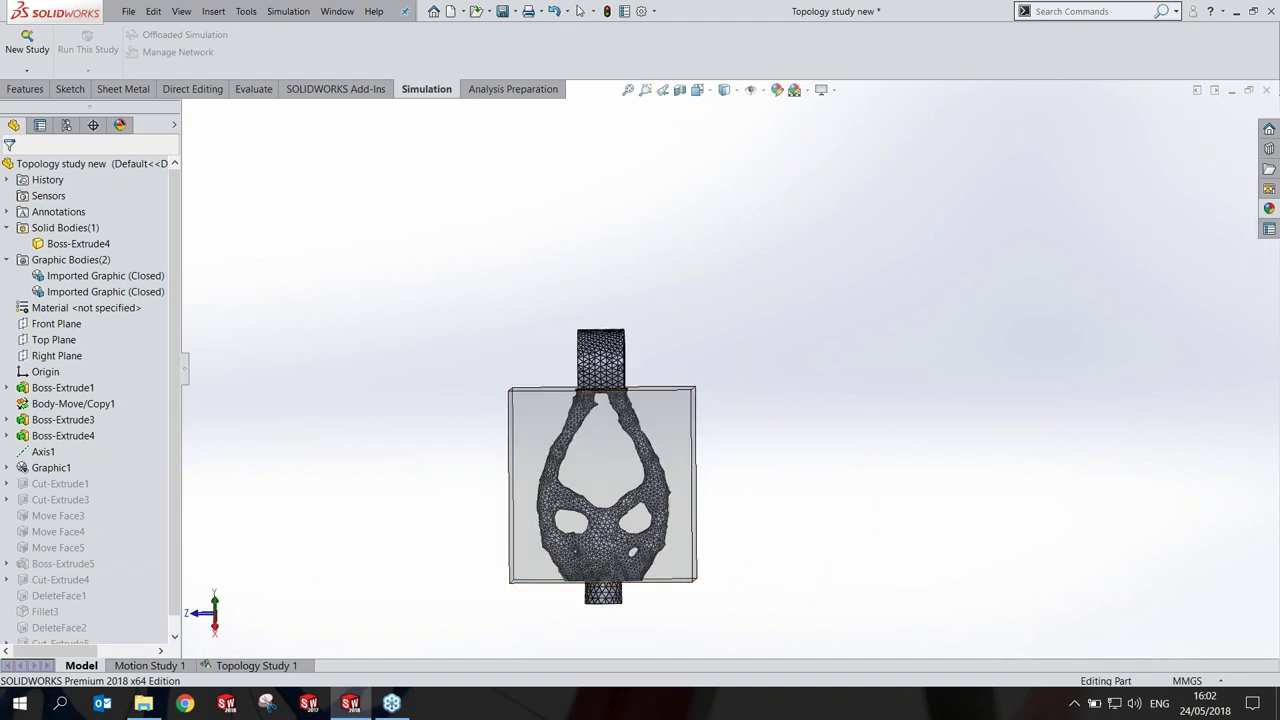
{"action": "key", "text": "ctrl+7"}
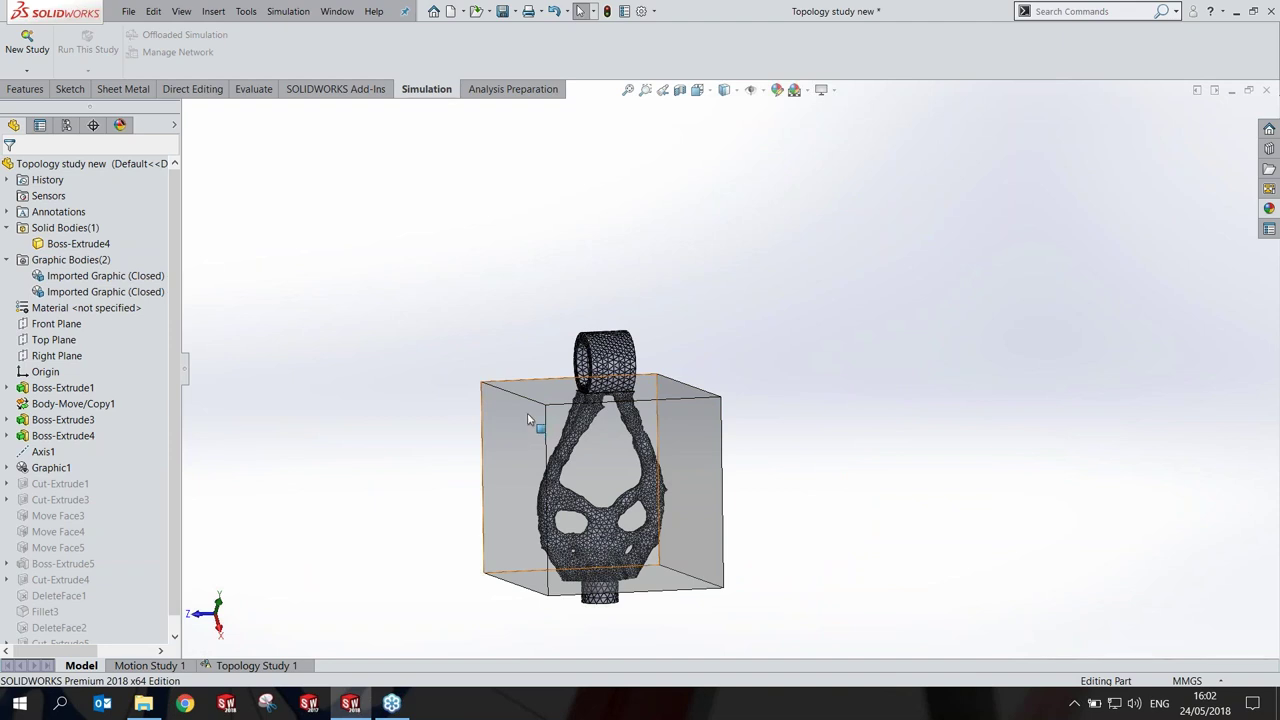
{"action": "left_click", "coordinate": [525, 393]}
{"action": "scroll", "coordinate": [620, 460], "scroll_direction": "down", "scroll_amount": 2}
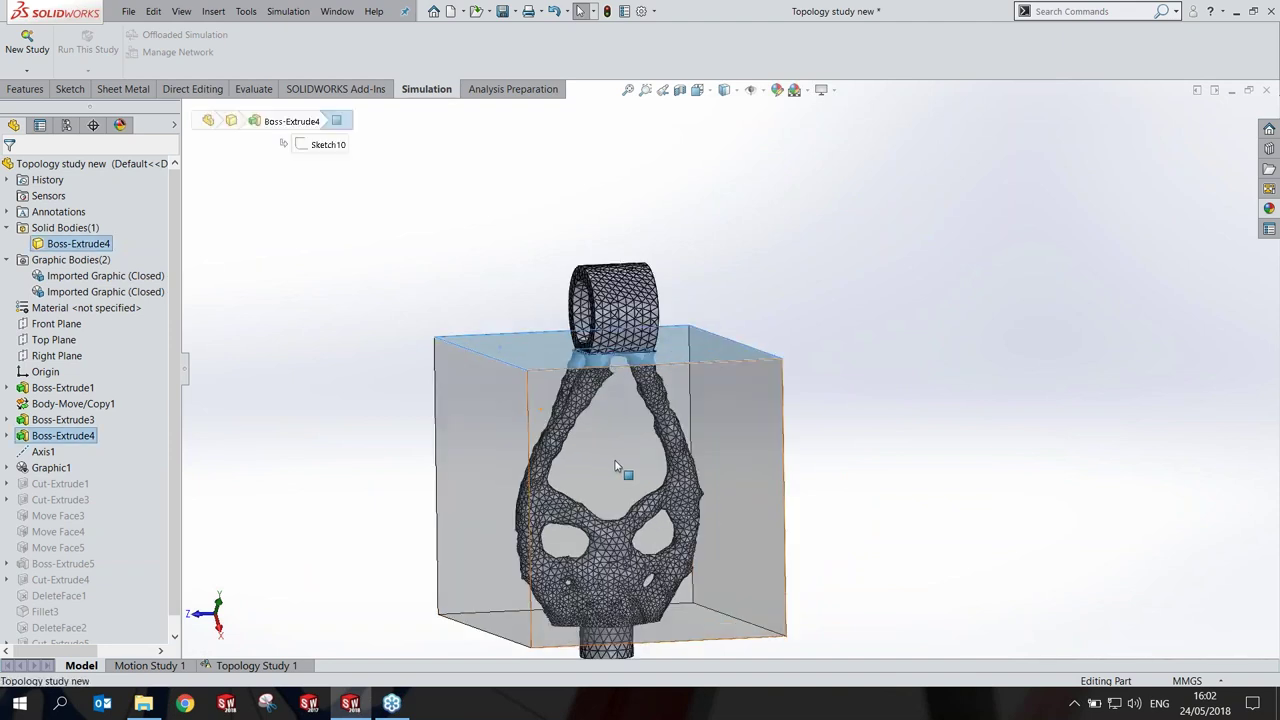
{"action": "middle_click_drag", "start_coordinate": [620, 460], "coordinate": [634, 434]}
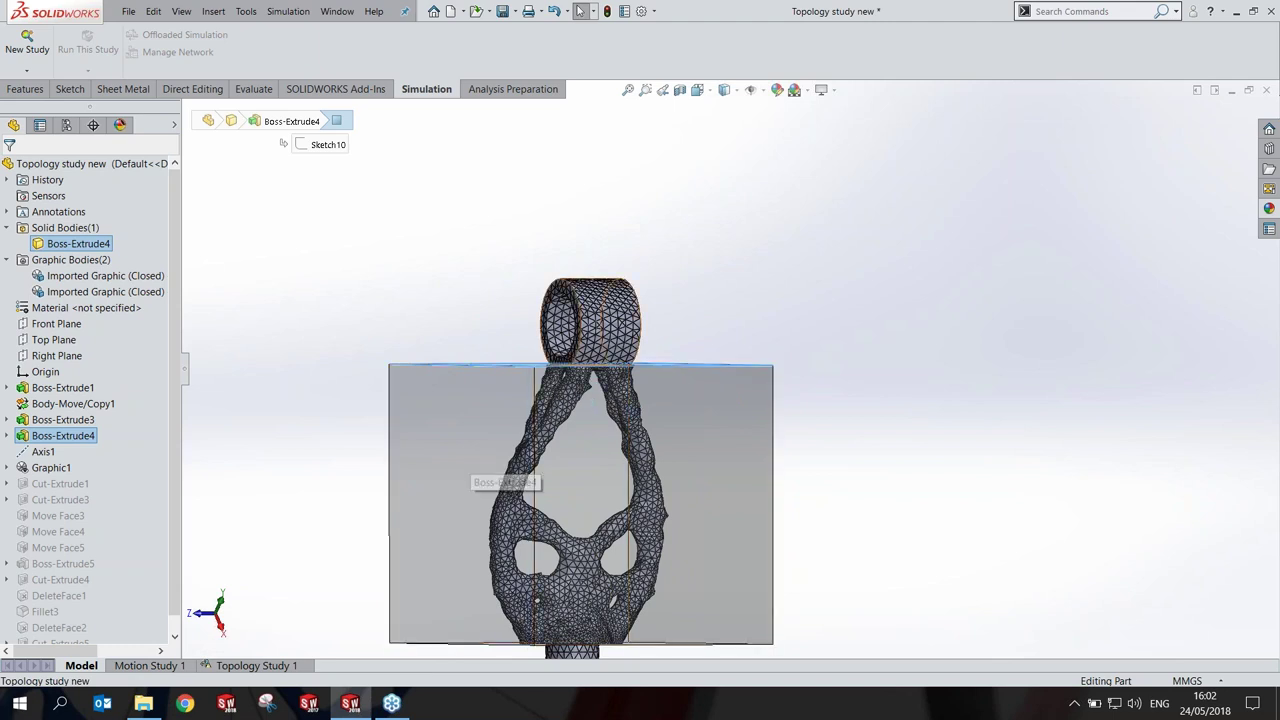
Step: Snap to the Front view and list the Default, Basic and Fine configurations
{"action": "scroll", "coordinate": [633, 347], "scroll_direction": "up", "scroll_amount": 2}
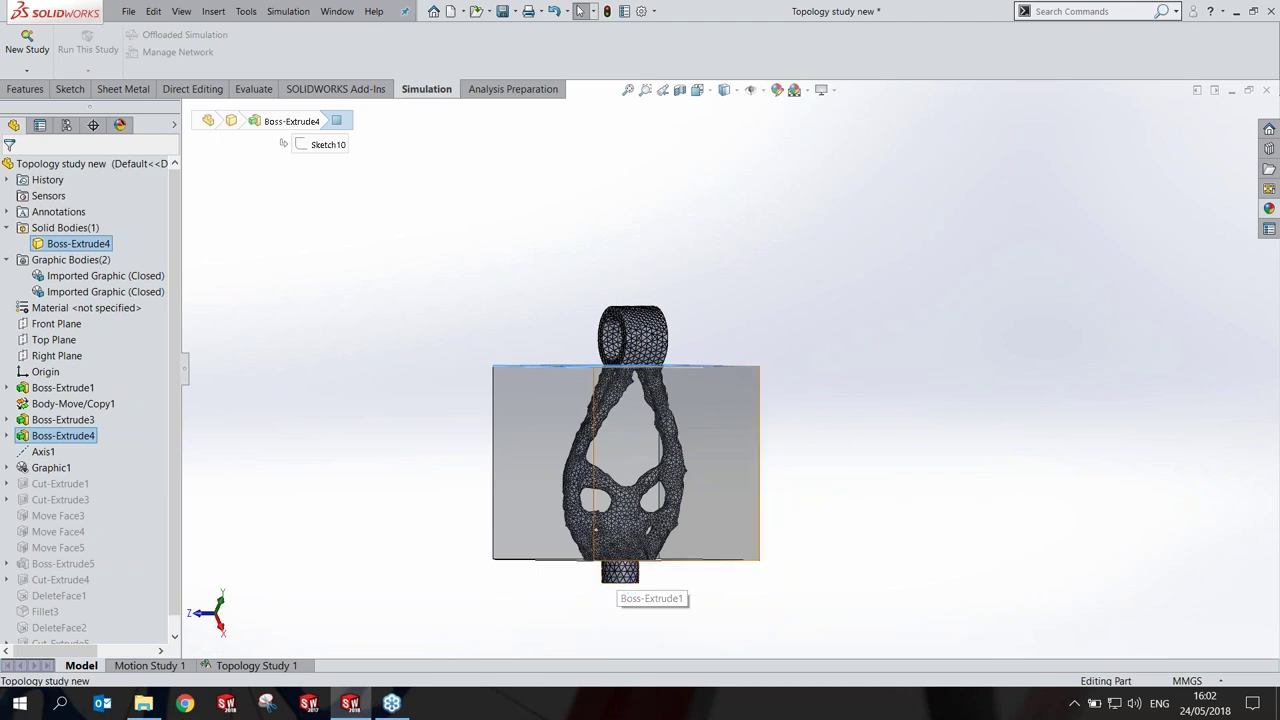
{"action": "middle_click_drag", "start_coordinate": [557, 470], "coordinate": [555, 407]}
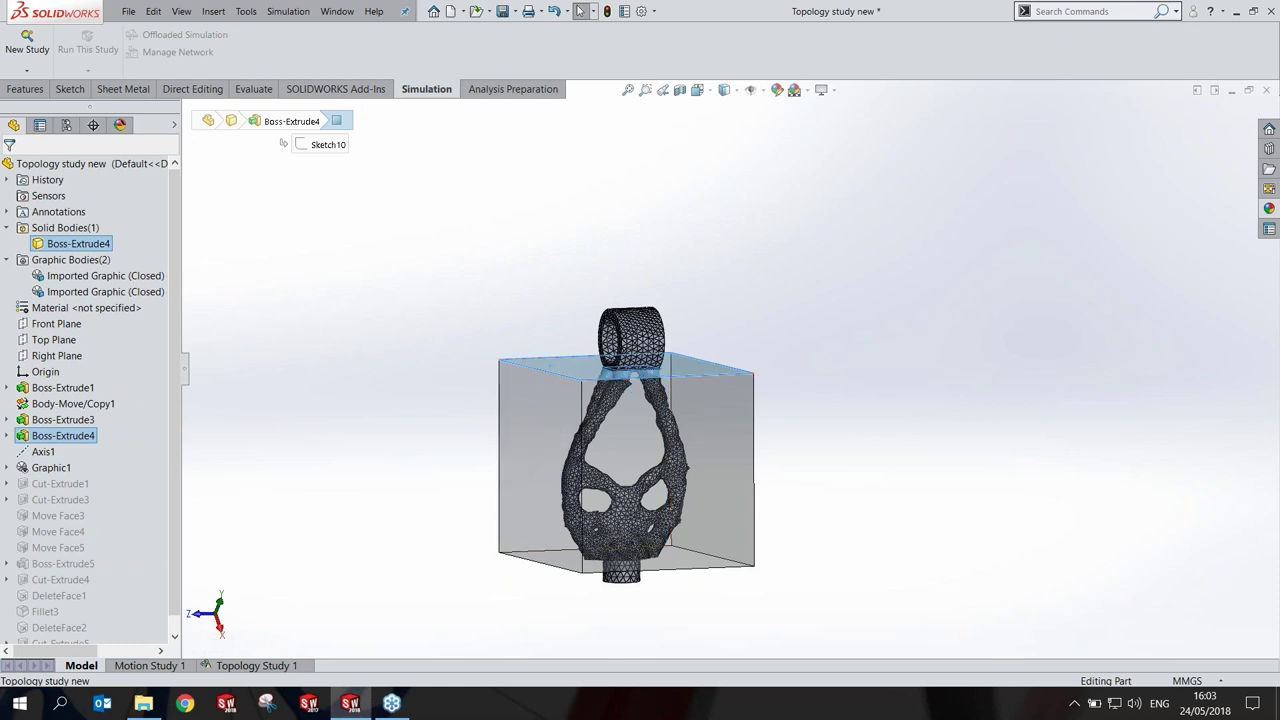
{"action": "mouse_move", "coordinate": [491, 437]}
{"action": "middle_mouse_down"}
{"action": "mouse_move", "coordinate": [508, 428]}
{"action": "mouse_move", "coordinate": [454, 411]}
{"action": "middle_mouse_up"}
{"action": "key", "text": "ctrl+1"}
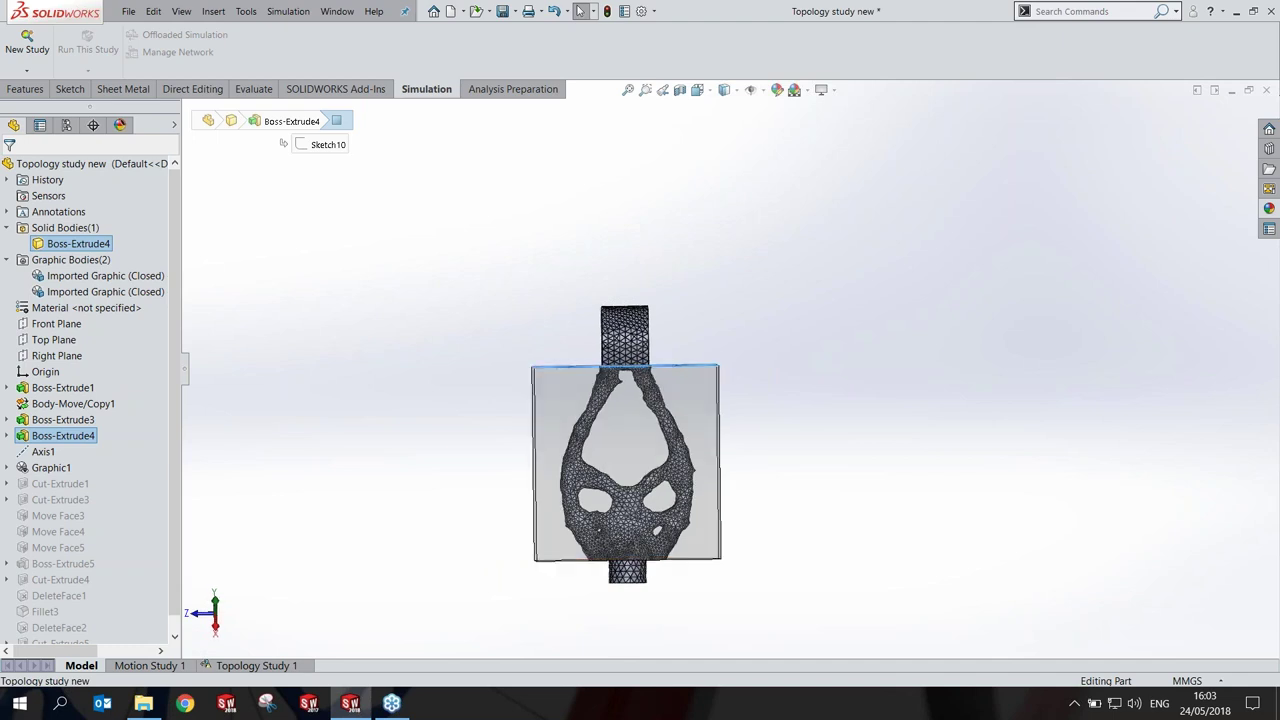
{"action": "left_click", "coordinate": [64, 127]}
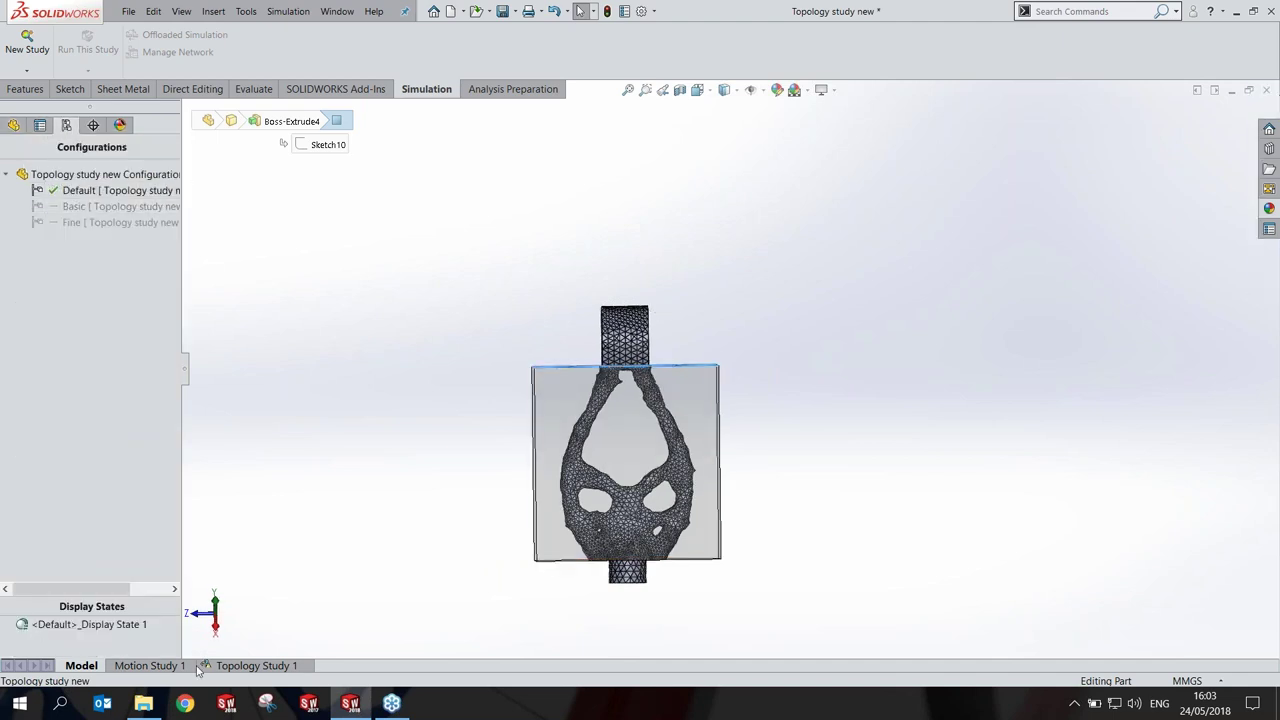
Step: Activate the Basic configuration, roll back to after Cut-Extrude1, and select its Sketch11
{"action": "double_click", "coordinate": [100, 206]}
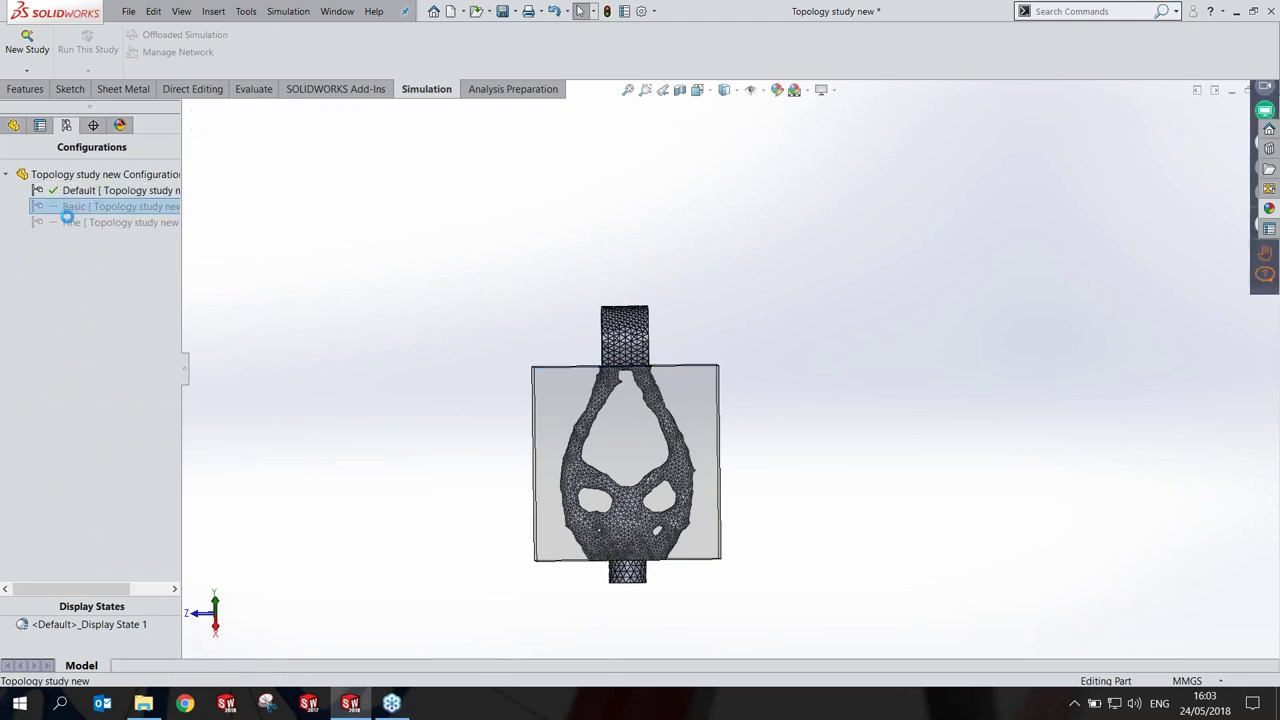
{"action": "middle_click_drag", "start_coordinate": [538, 413], "coordinate": [604, 405]}
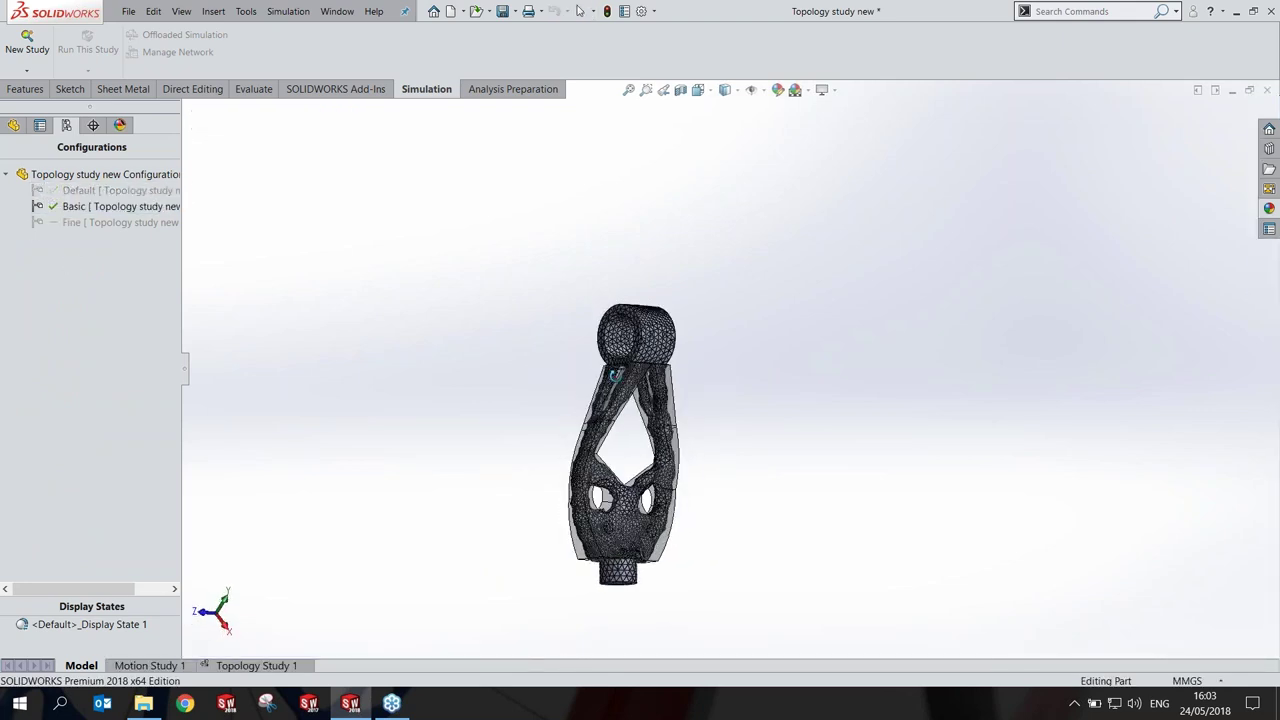
{"action": "left_click", "coordinate": [14, 125]}
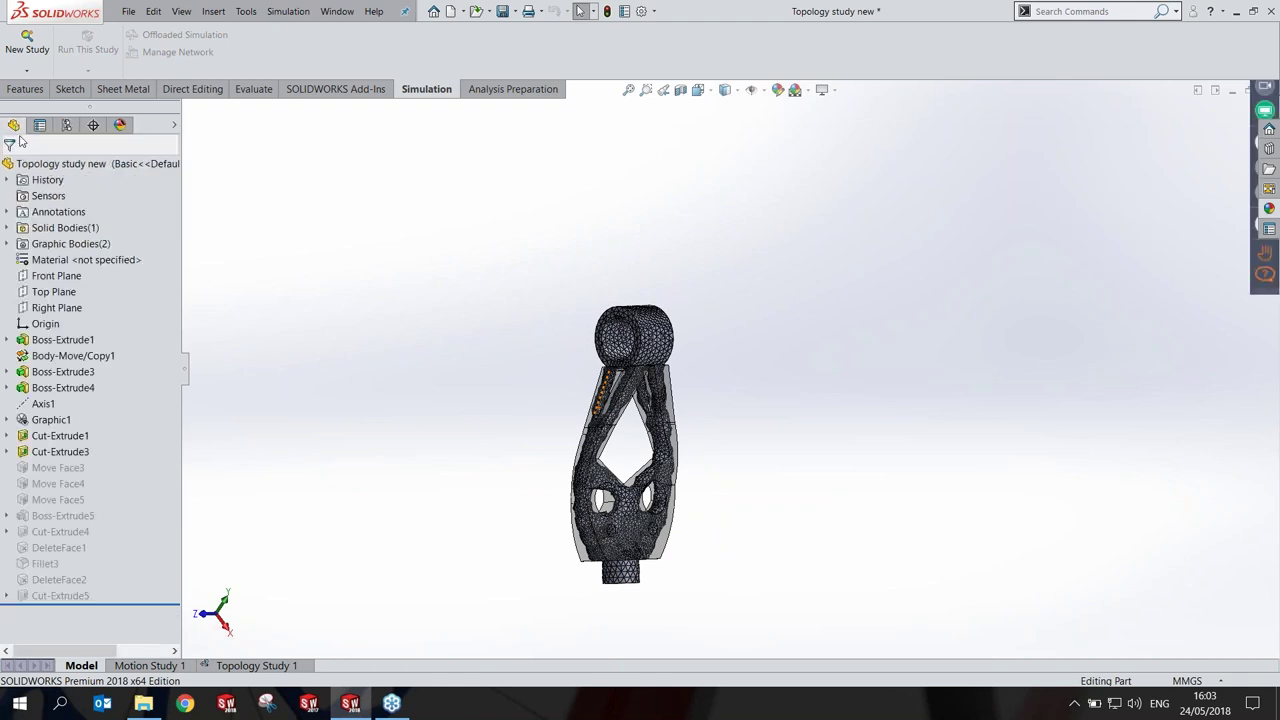
{"action": "right_click", "coordinate": [62, 452]}
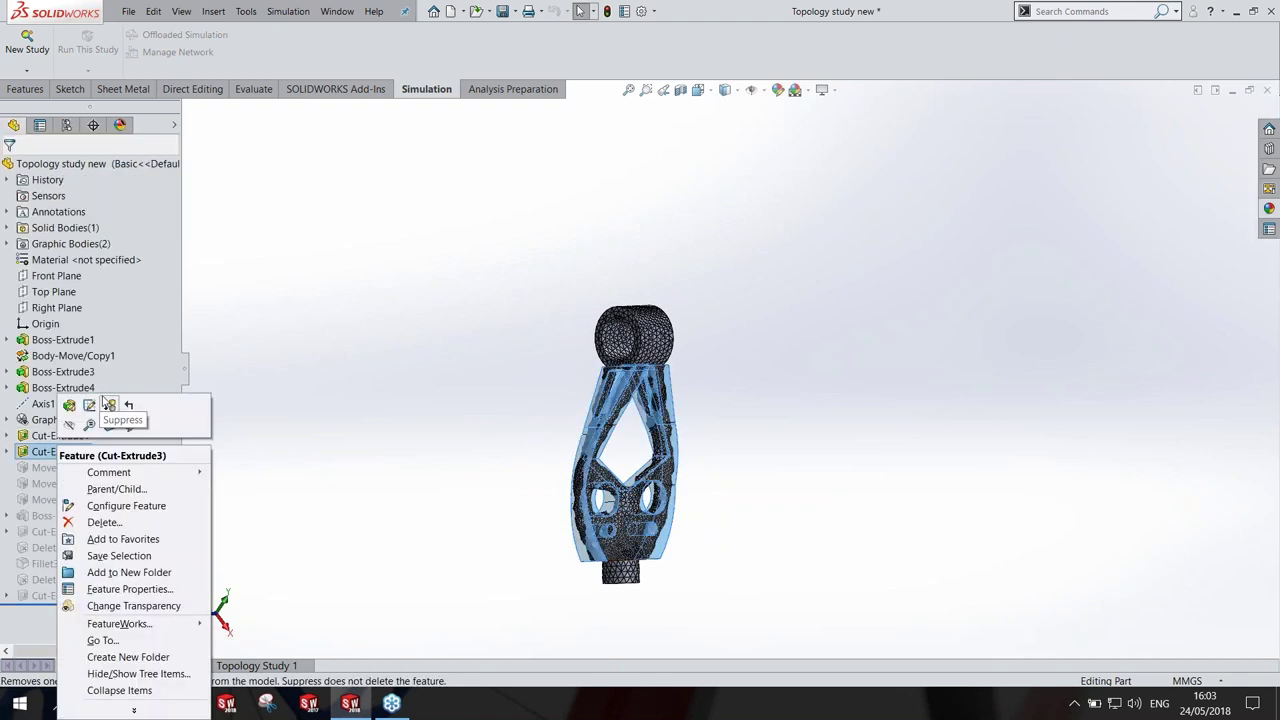
{"action": "left_click", "coordinate": [128, 404]}
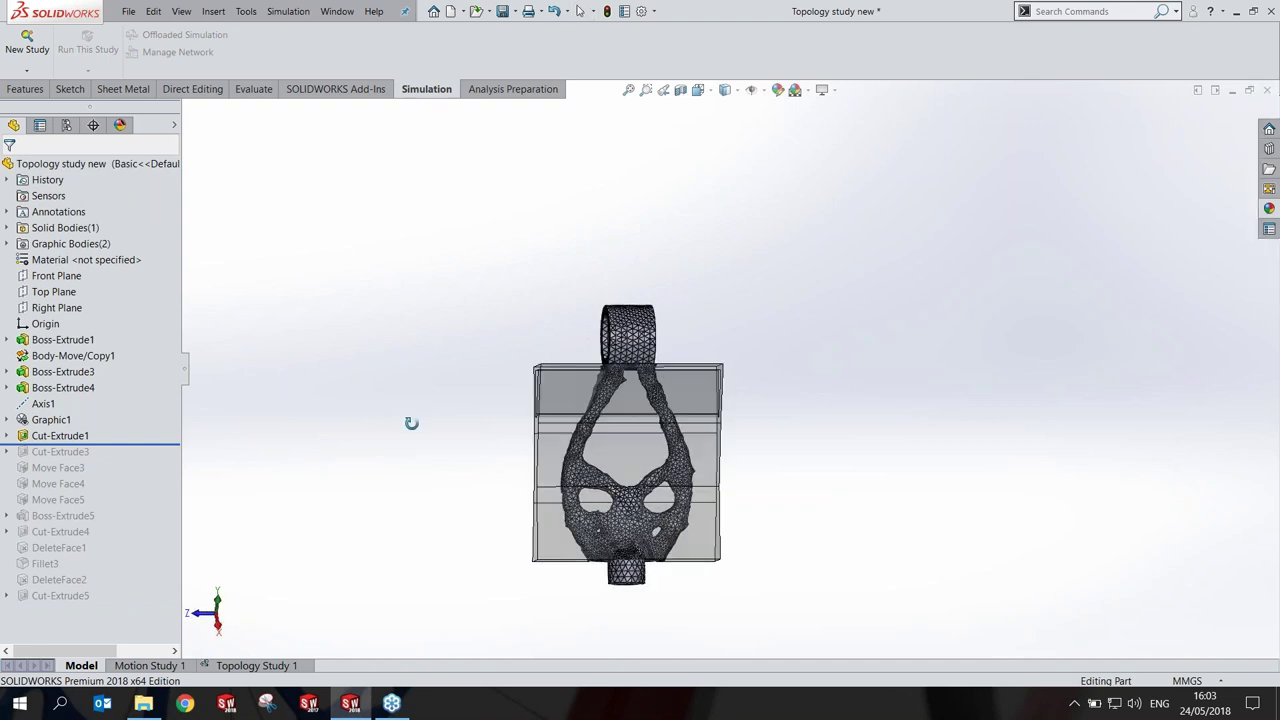
{"action": "left_click", "coordinate": [7, 436]}
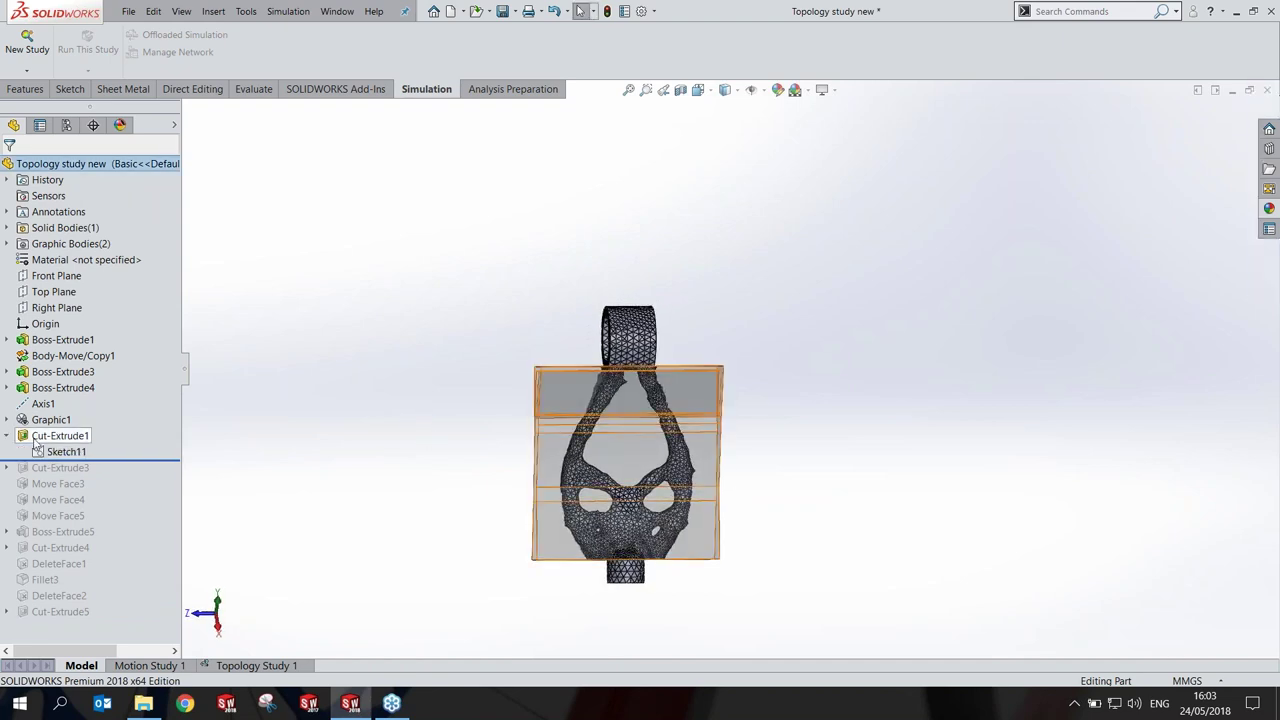
{"action": "left_click", "coordinate": [66, 452]}
Step: Edit Sketch11 with the view Normal To the plate's front face
{"action": "right_click", "coordinate": [66, 452]}
{"action": "key", "text": "Escape"}
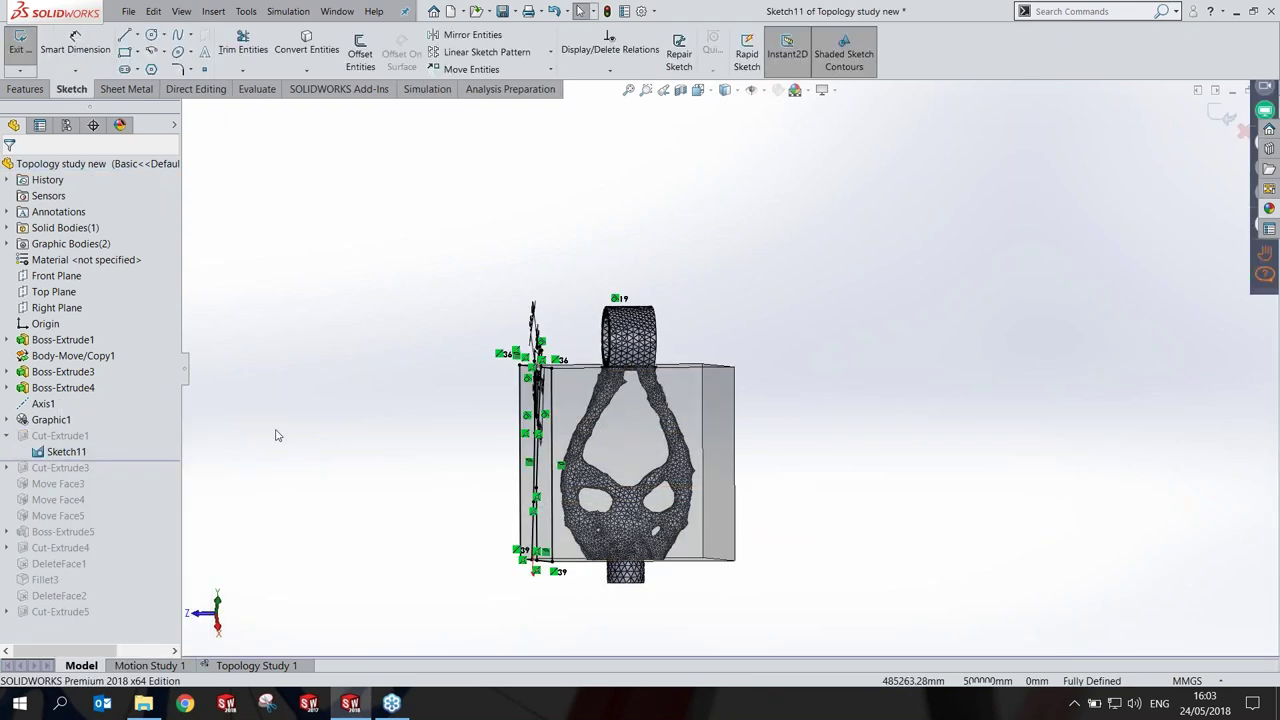
{"action": "middle_click_drag", "start_coordinate": [371, 451], "coordinate": [588, 467]}
{"action": "key", "text": "ctrl+8"}
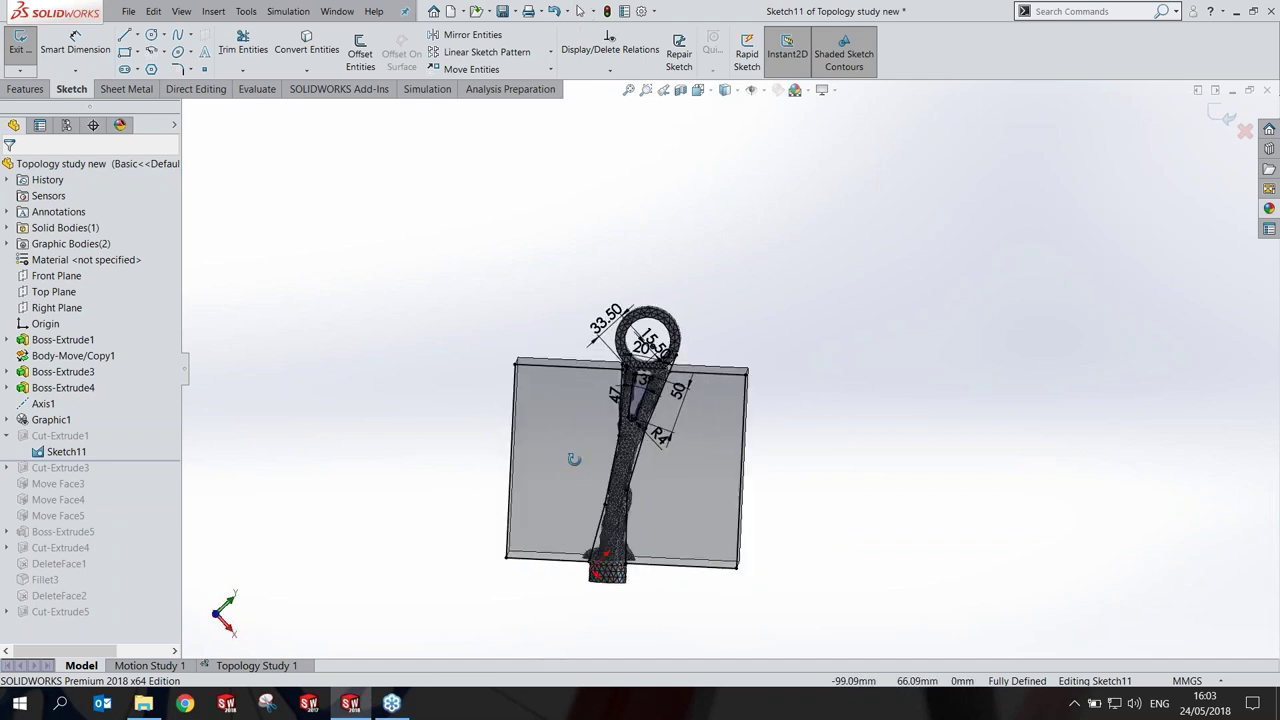
{"action": "left_click", "coordinate": [537, 406]}
{"action": "key", "text": "ctrl+8"}
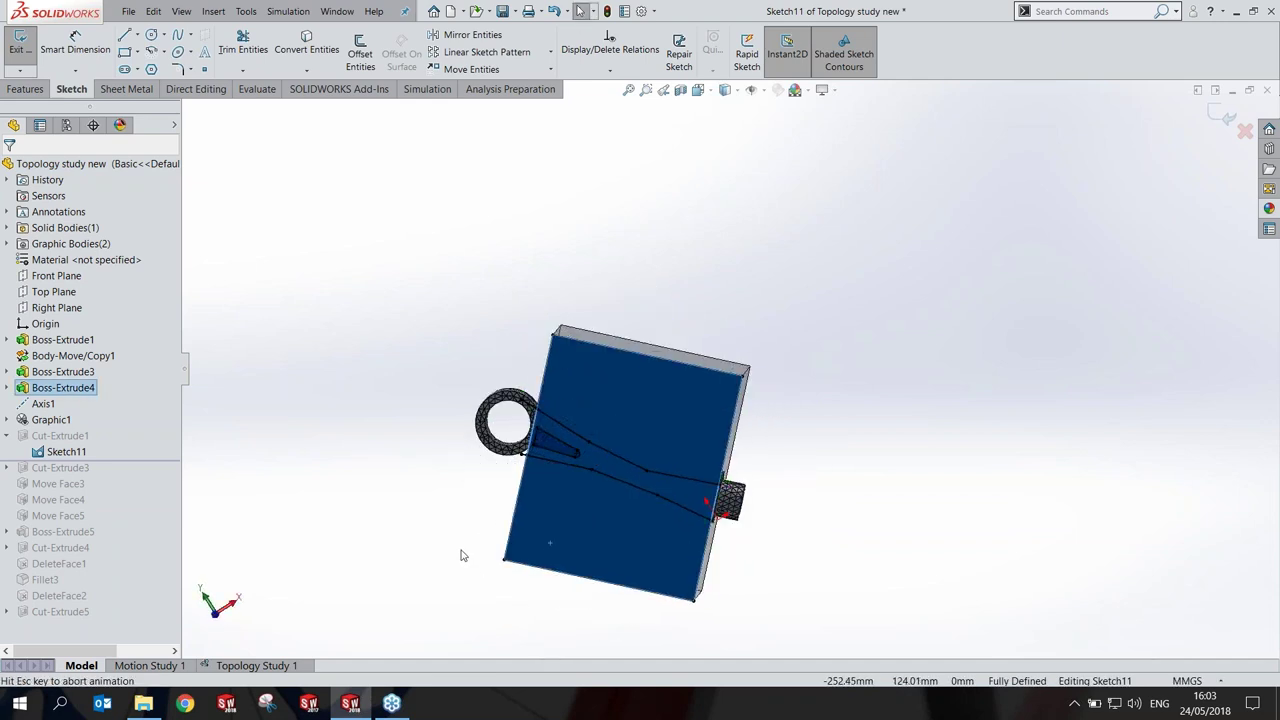
{"action": "scroll", "coordinate": [750, 290], "scroll_direction": "down", "scroll_amount": 3}
{"action": "scroll", "coordinate": [750, 290], "scroll_direction": "down", "scroll_amount": 2}
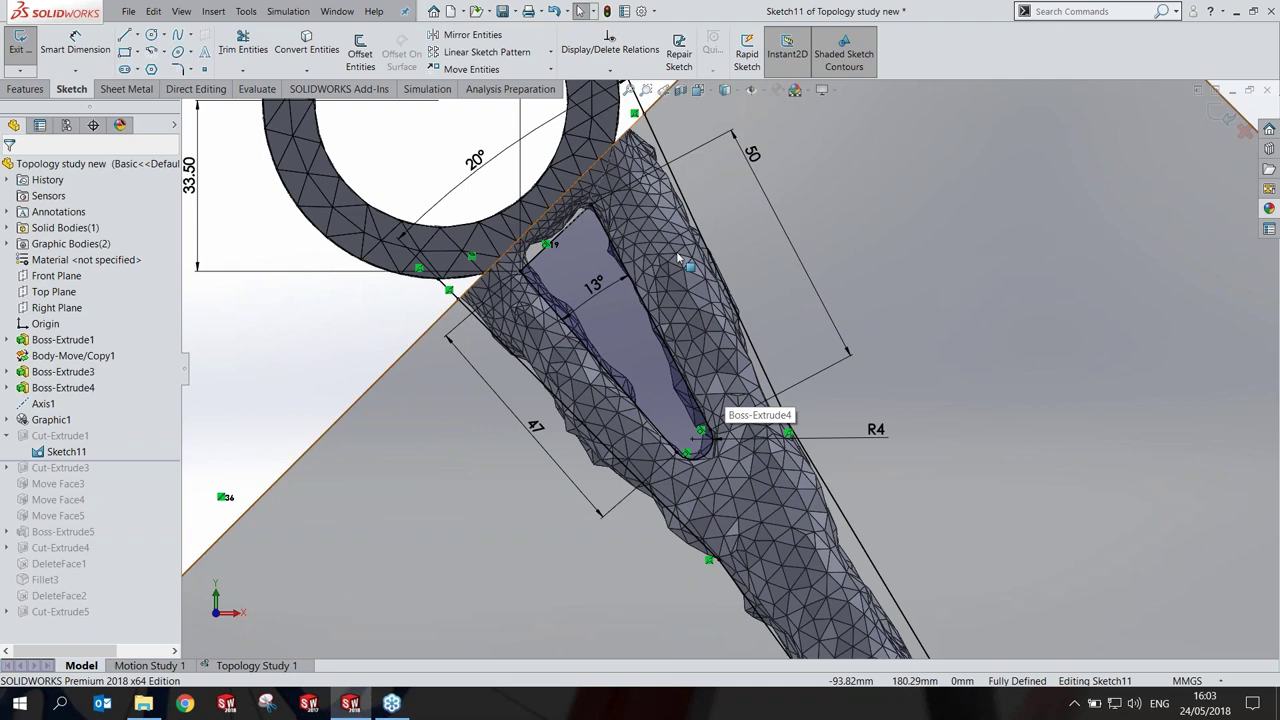
{"action": "scroll", "coordinate": [726, 359], "scroll_direction": "up", "scroll_amount": 2}
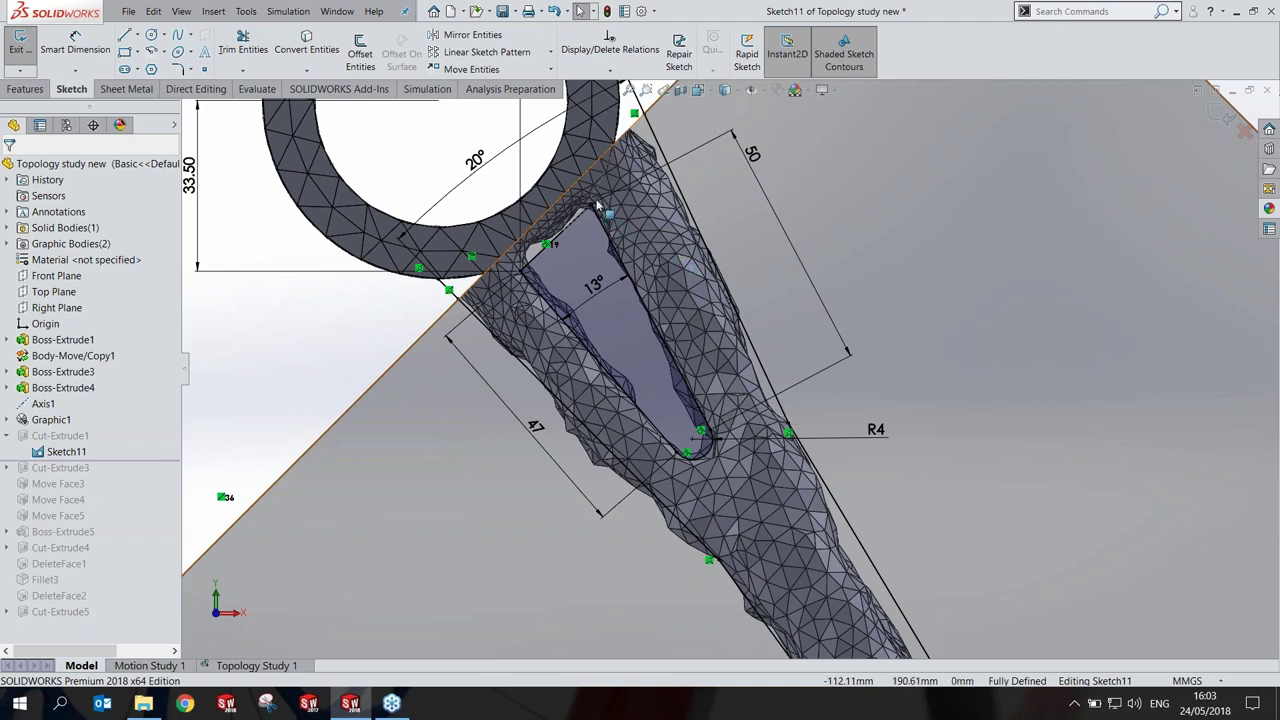
Step: Draw a trial line triangle on the stem below R4, then undo it
{"action": "left_click", "coordinate": [123, 38]}
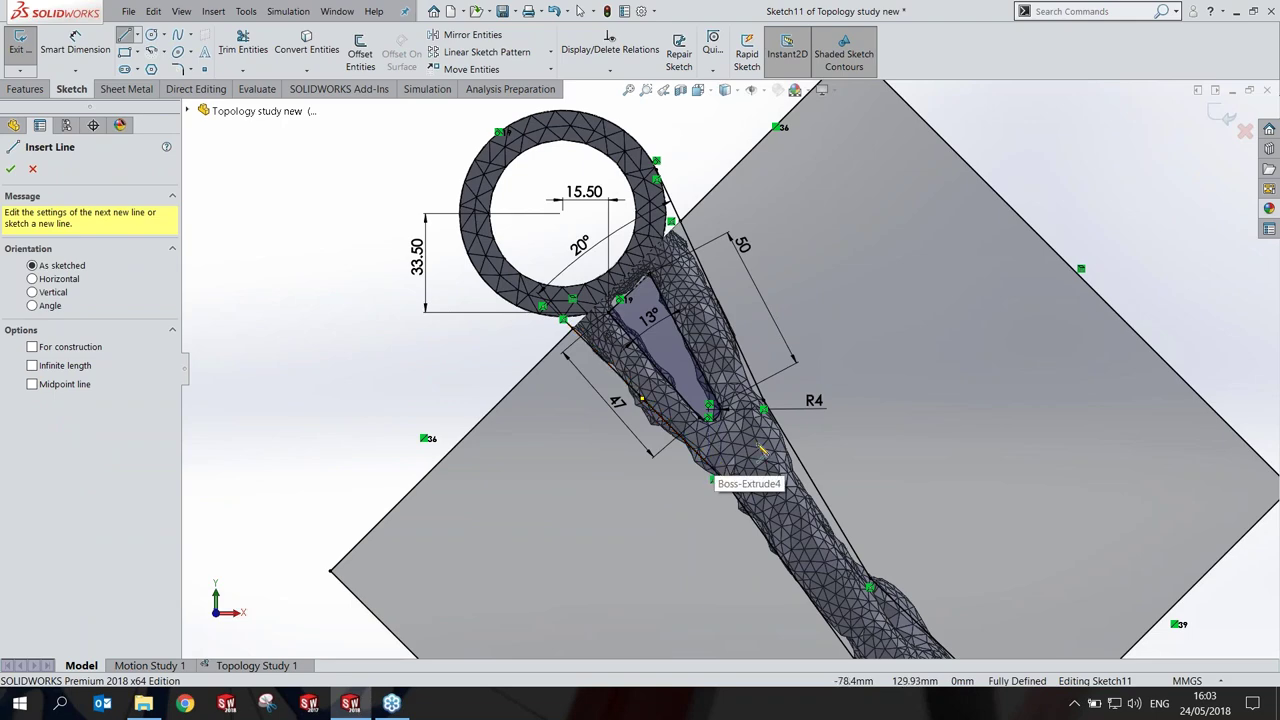
{"action": "scroll", "coordinate": [754, 455], "scroll_direction": "down", "scroll_amount": 1}
{"action": "scroll", "coordinate": [756, 446], "scroll_direction": "down", "scroll_amount": 1}
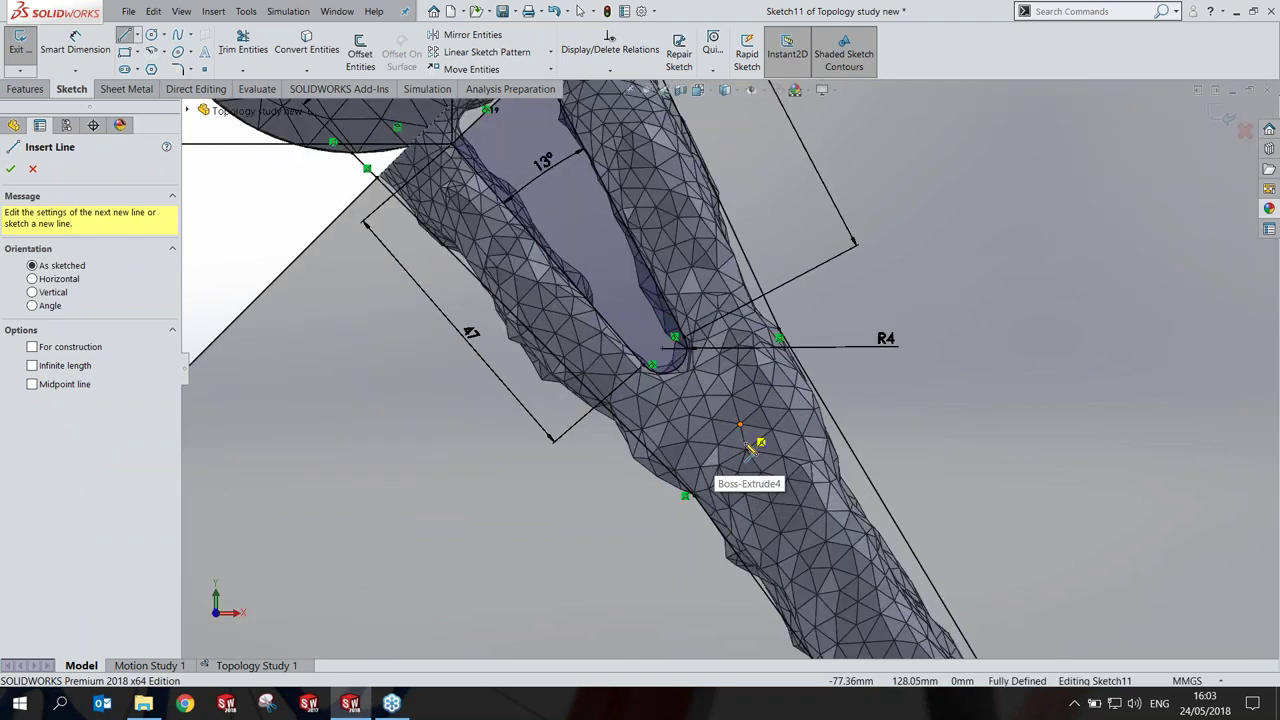
{"action": "scroll", "coordinate": [750, 420], "scroll_direction": "down", "scroll_amount": 1}
{"action": "left_click", "coordinate": [733, 402]}
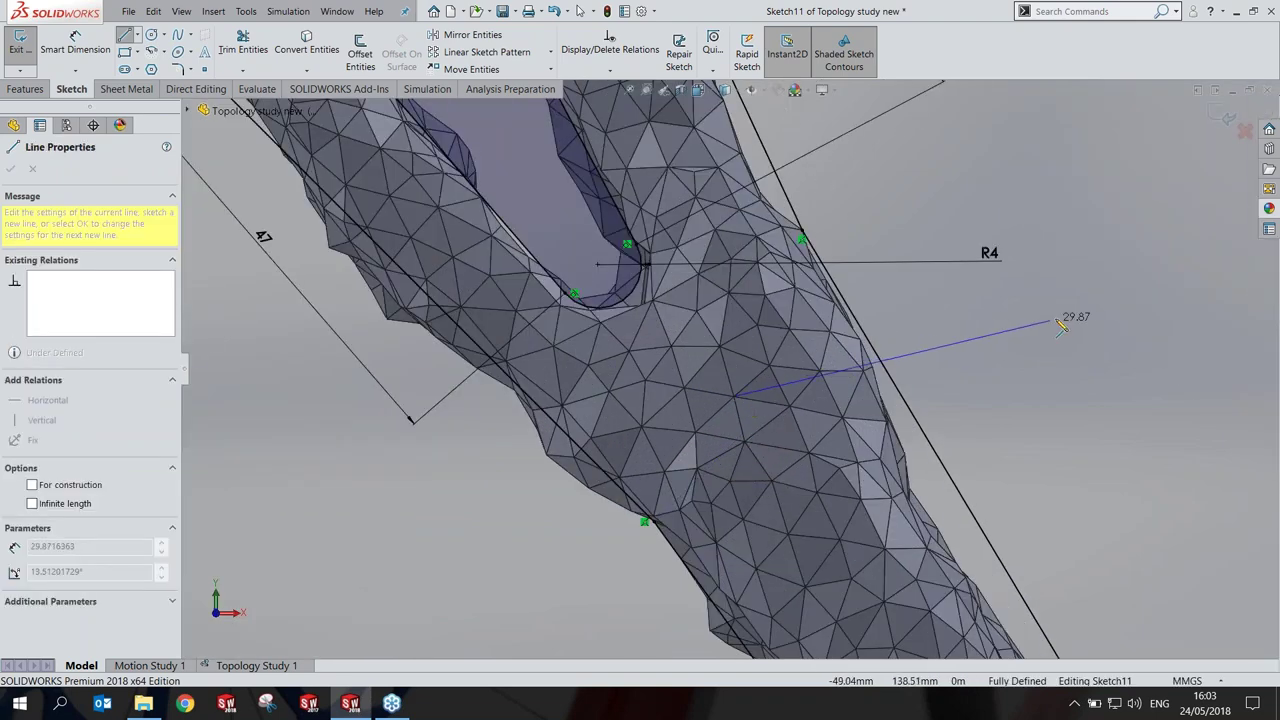
{"action": "left_click", "coordinate": [1056, 318]}
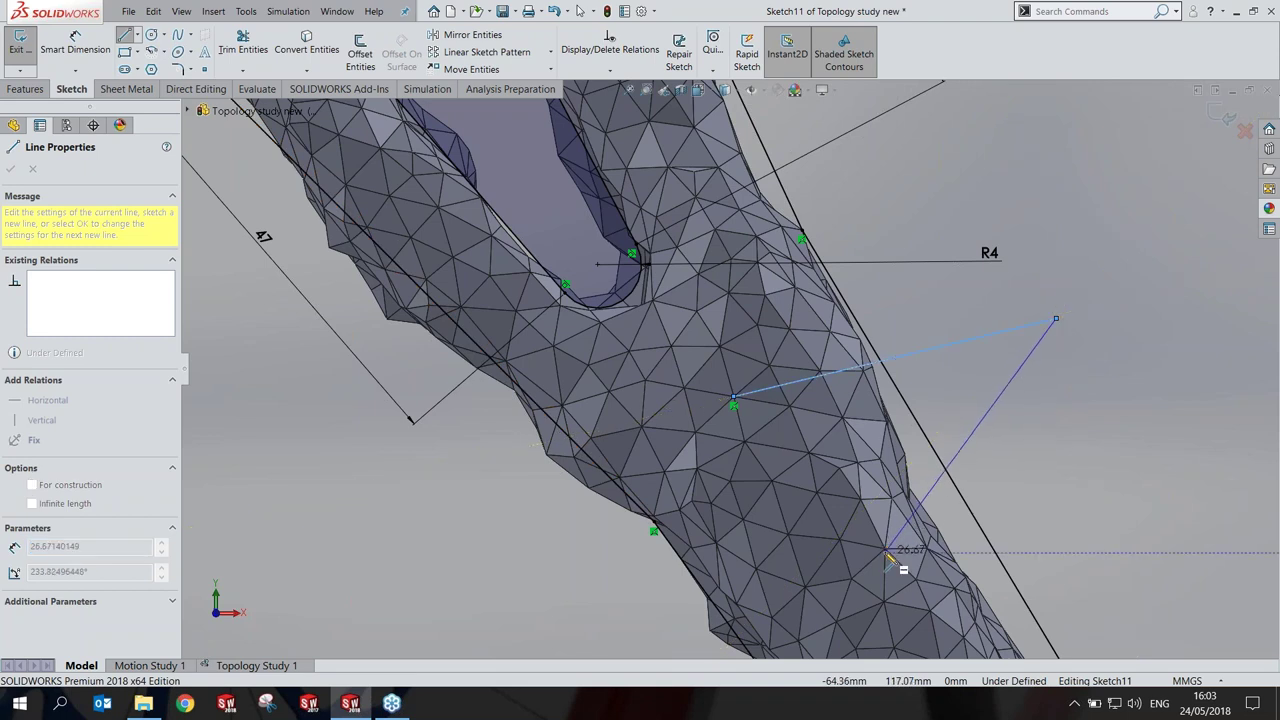
{"action": "left_click", "coordinate": [733, 403]}
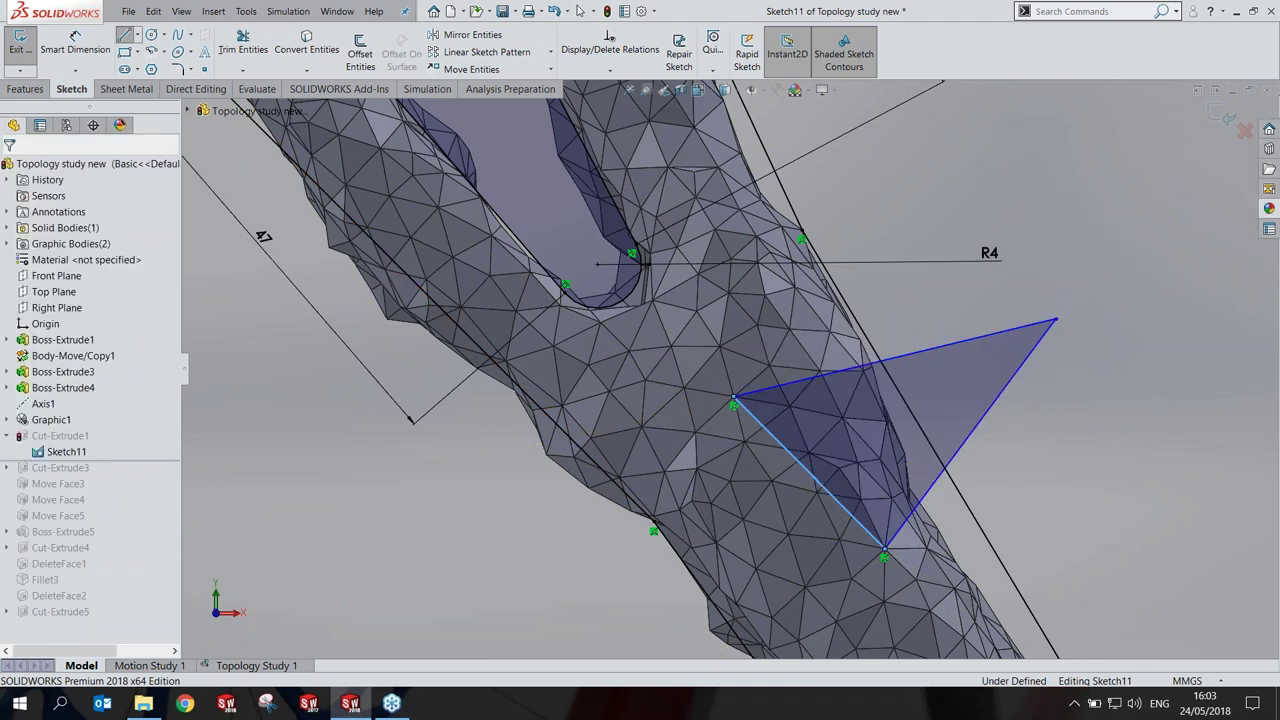
{"action": "key", "text": "Escape"}
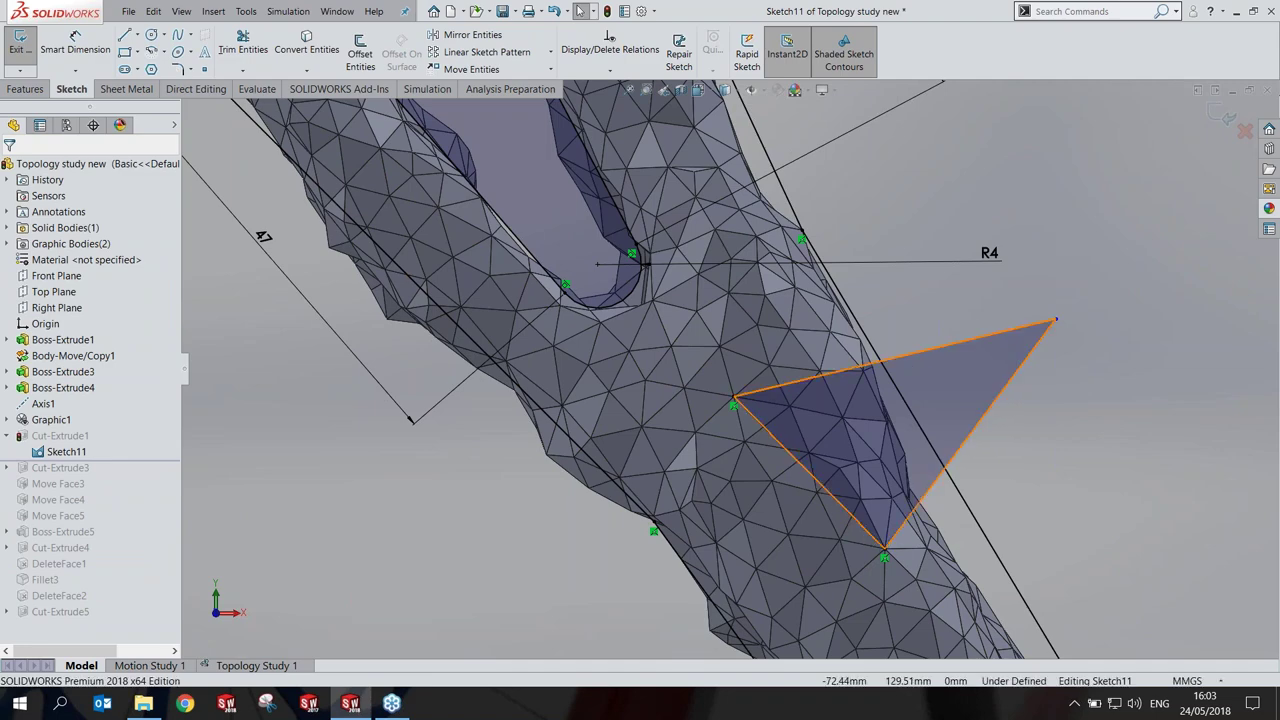
{"action": "key", "text": "ctrl+z"}
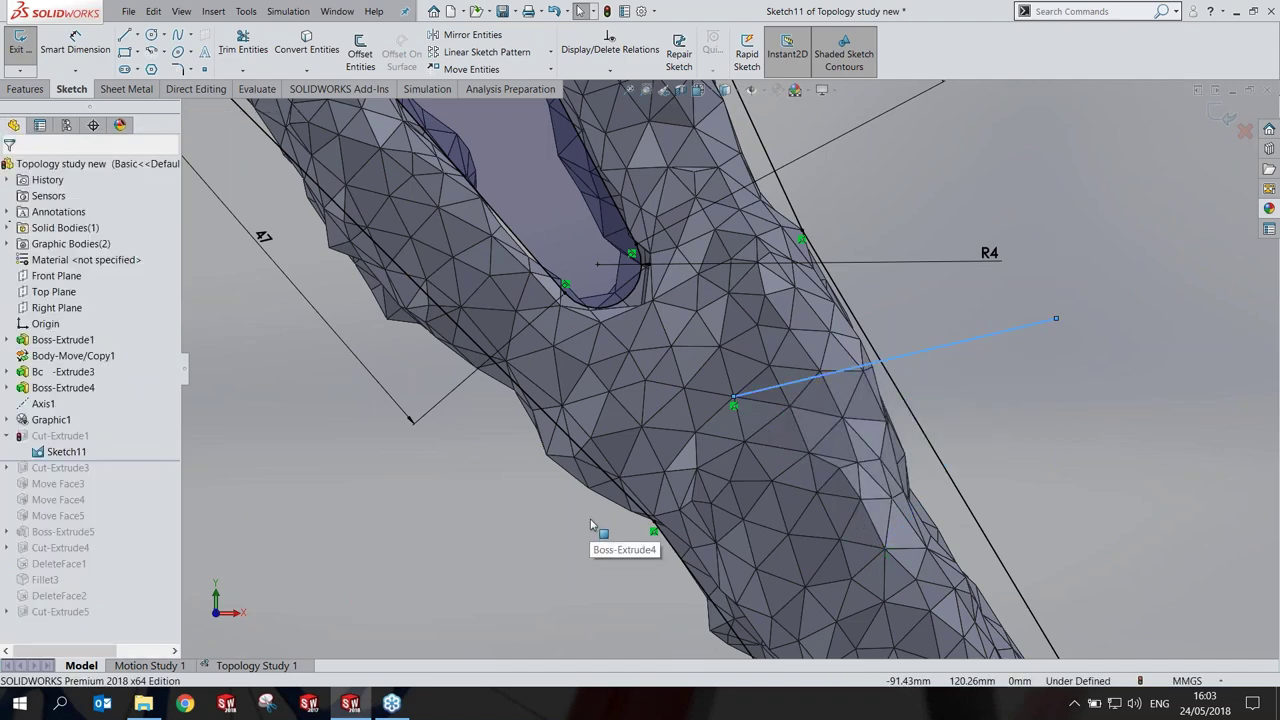
Step: Inspect the R4 slot-end dimension and exit Sketch11 unchanged
{"action": "middle_click_drag", "start_coordinate": [591, 523], "coordinate": [631, 516]}
{"action": "scroll", "coordinate": [631, 516], "scroll_direction": "up", "scroll_amount": 1}
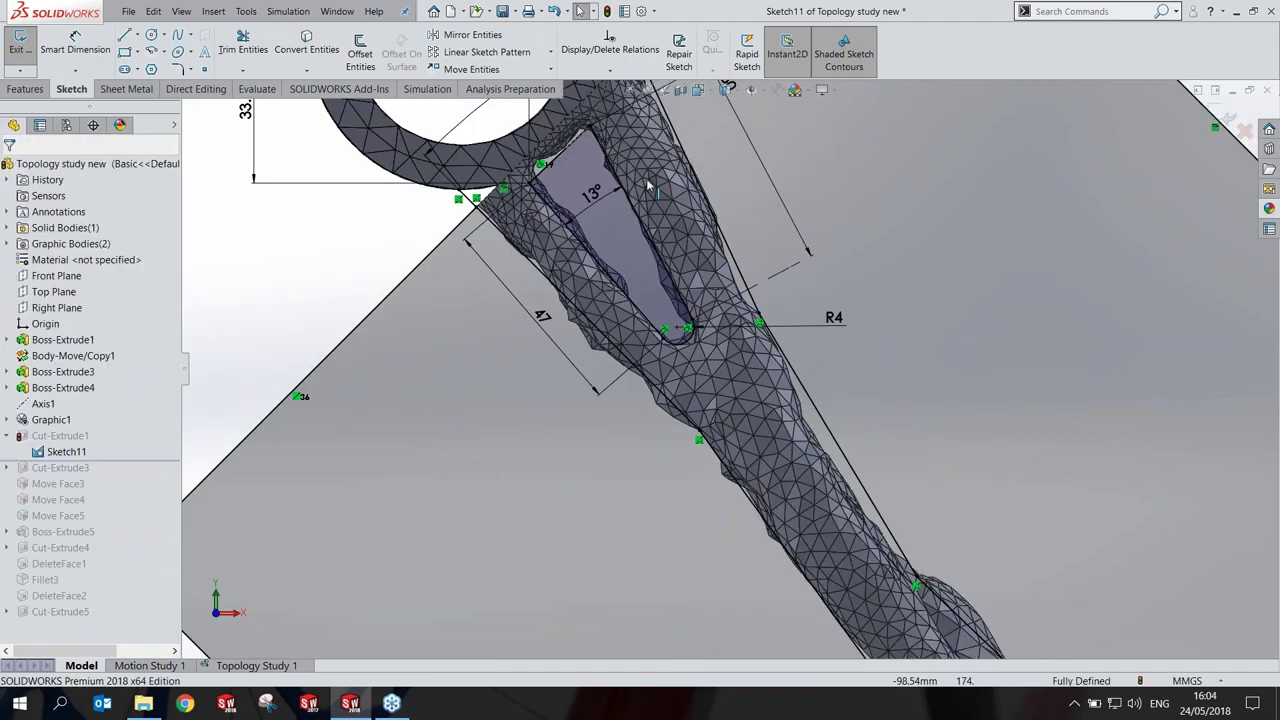
{"action": "scroll", "coordinate": [631, 516], "scroll_direction": "up", "scroll_amount": 2}
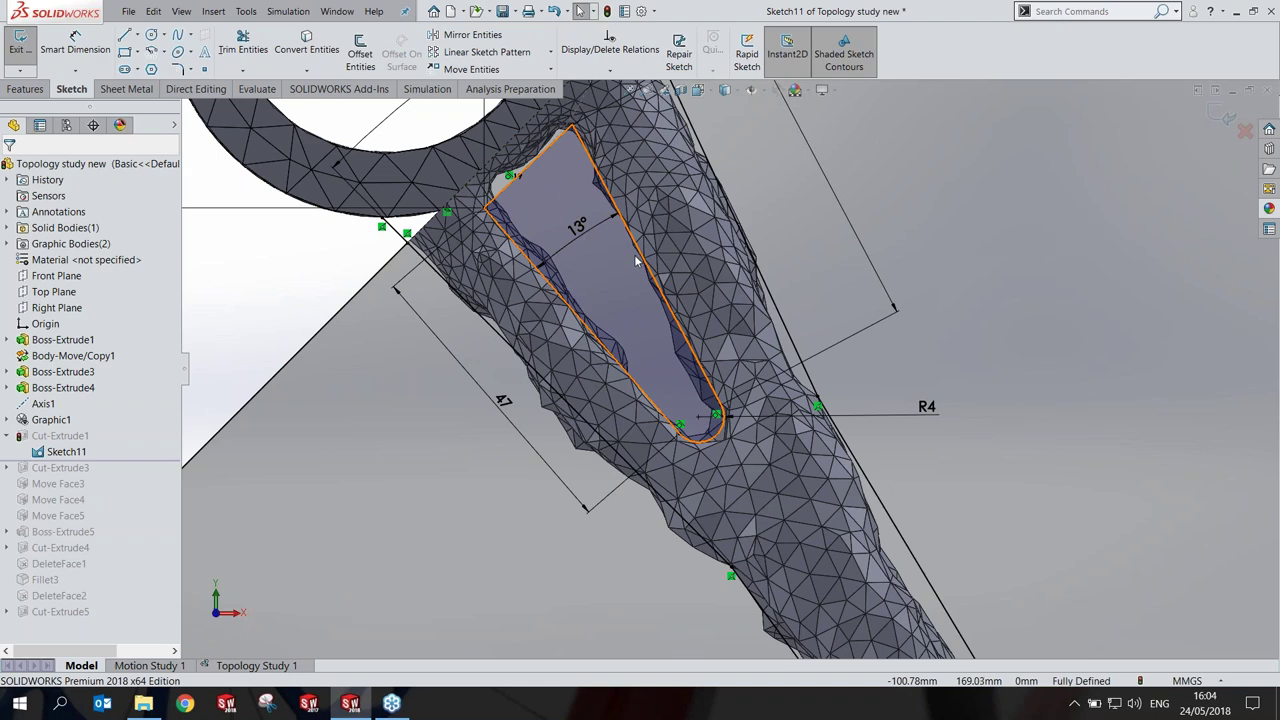
{"action": "scroll", "coordinate": [655, 221], "scroll_direction": "up", "scroll_amount": 3}
{"action": "scroll", "coordinate": [655, 221], "scroll_direction": "down", "scroll_amount": 1}
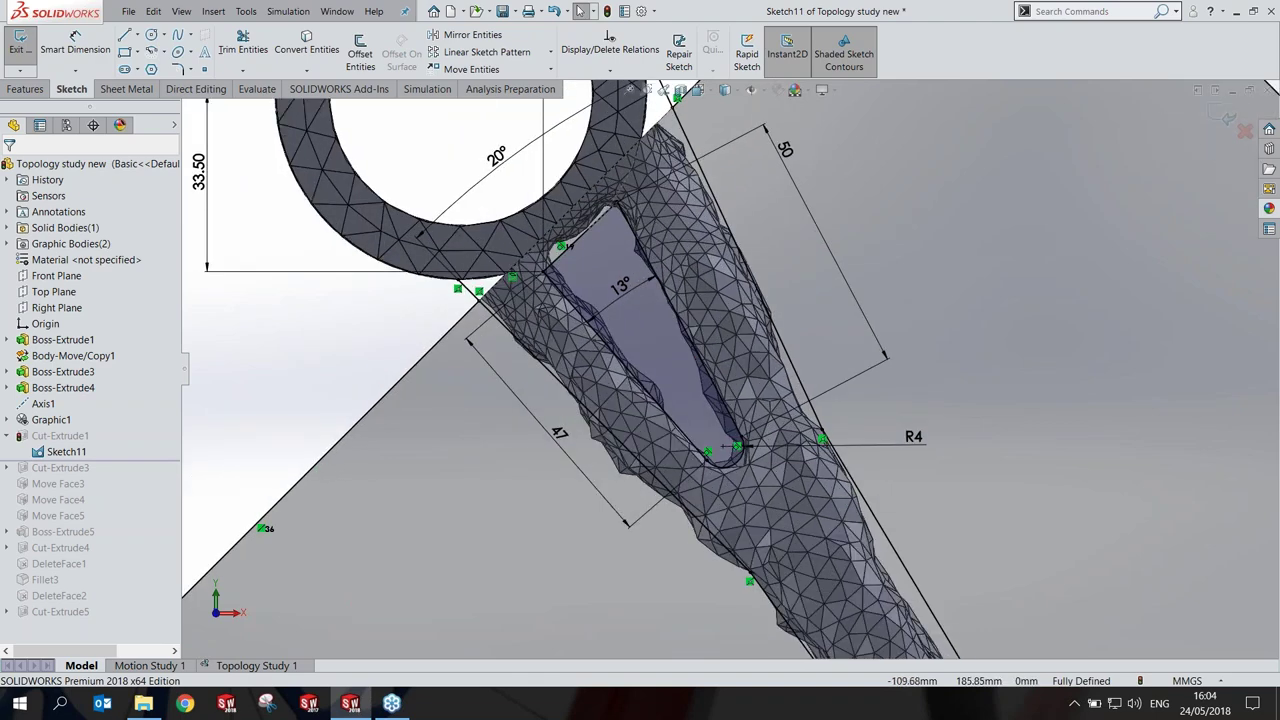
{"action": "scroll", "coordinate": [570, 252], "scroll_direction": "up", "scroll_amount": 1}
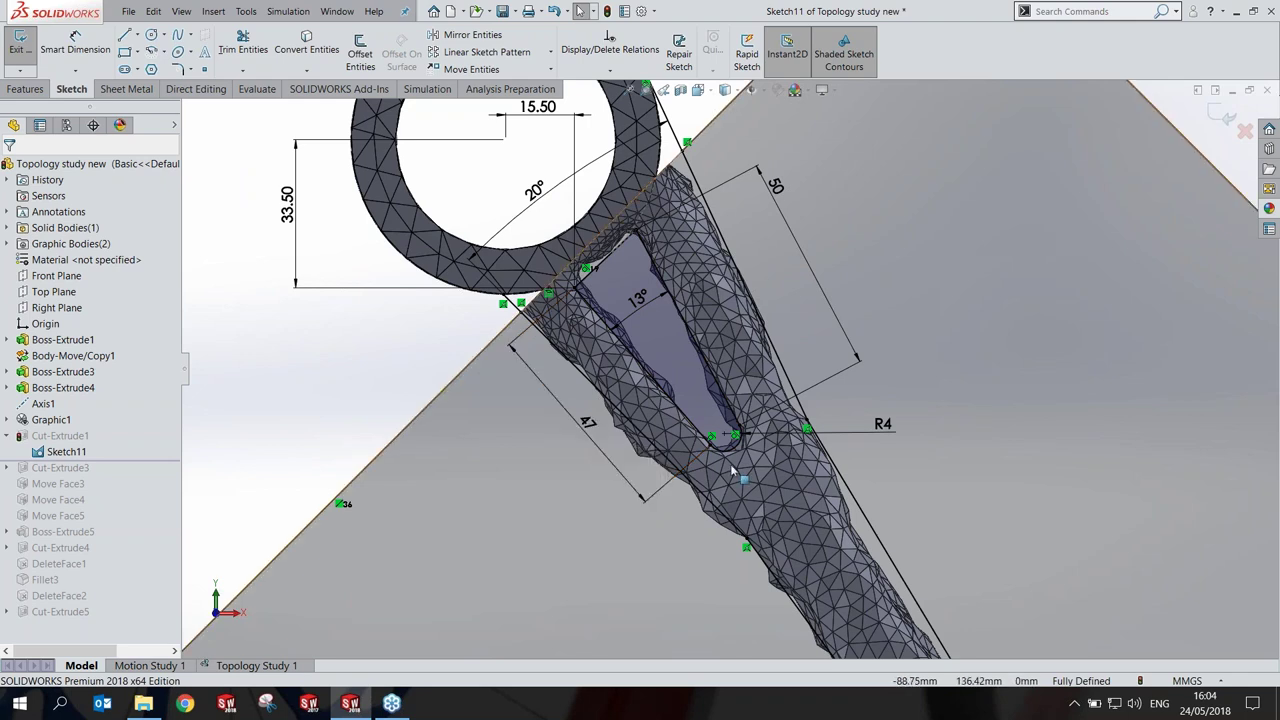
{"action": "scroll", "coordinate": [791, 468], "scroll_direction": "down", "scroll_amount": 2}
{"action": "left_click", "coordinate": [902, 414]}
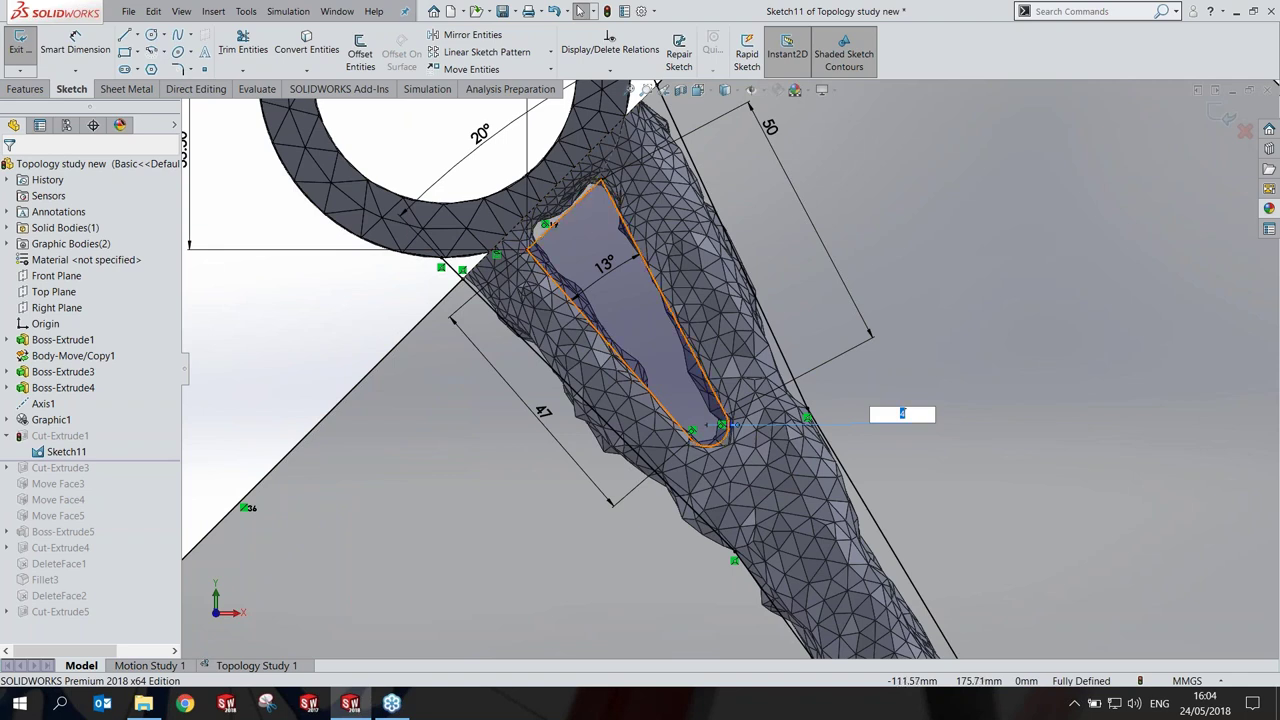
{"action": "scroll", "coordinate": [725, 362], "scroll_direction": "up", "scroll_amount": 3}
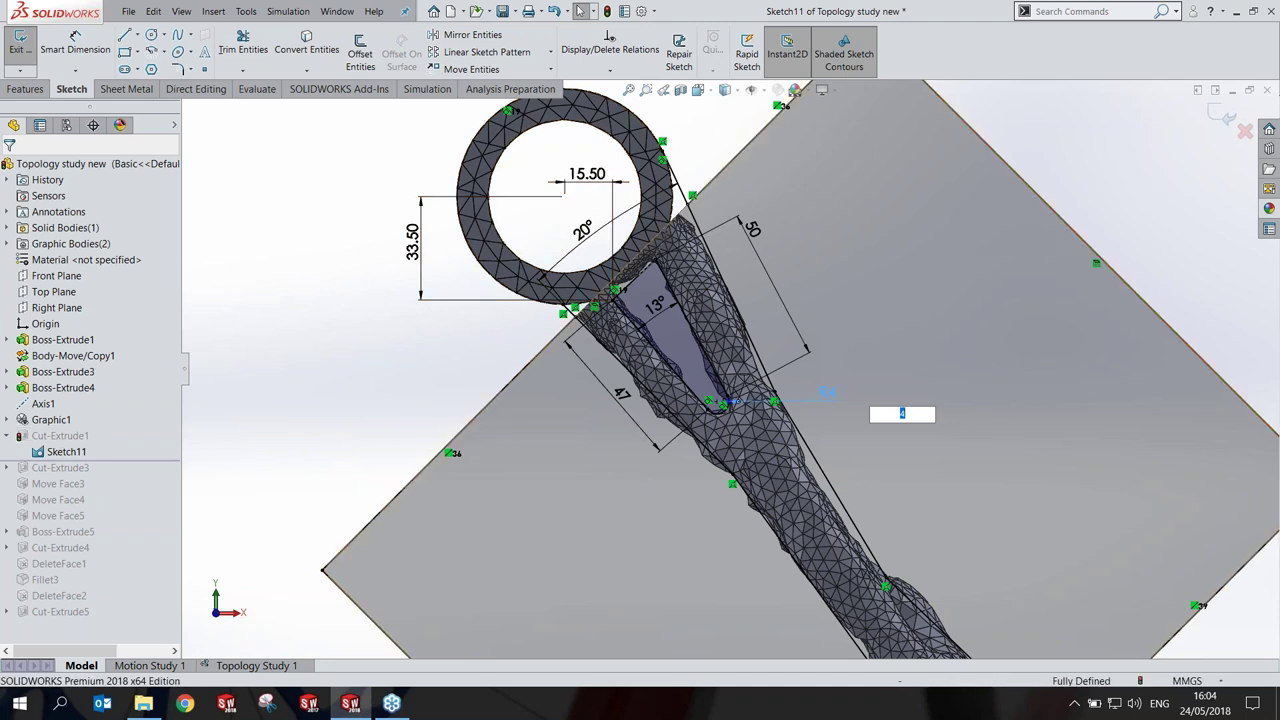
{"action": "scroll", "coordinate": [725, 400], "scroll_direction": "up", "scroll_amount": 2}
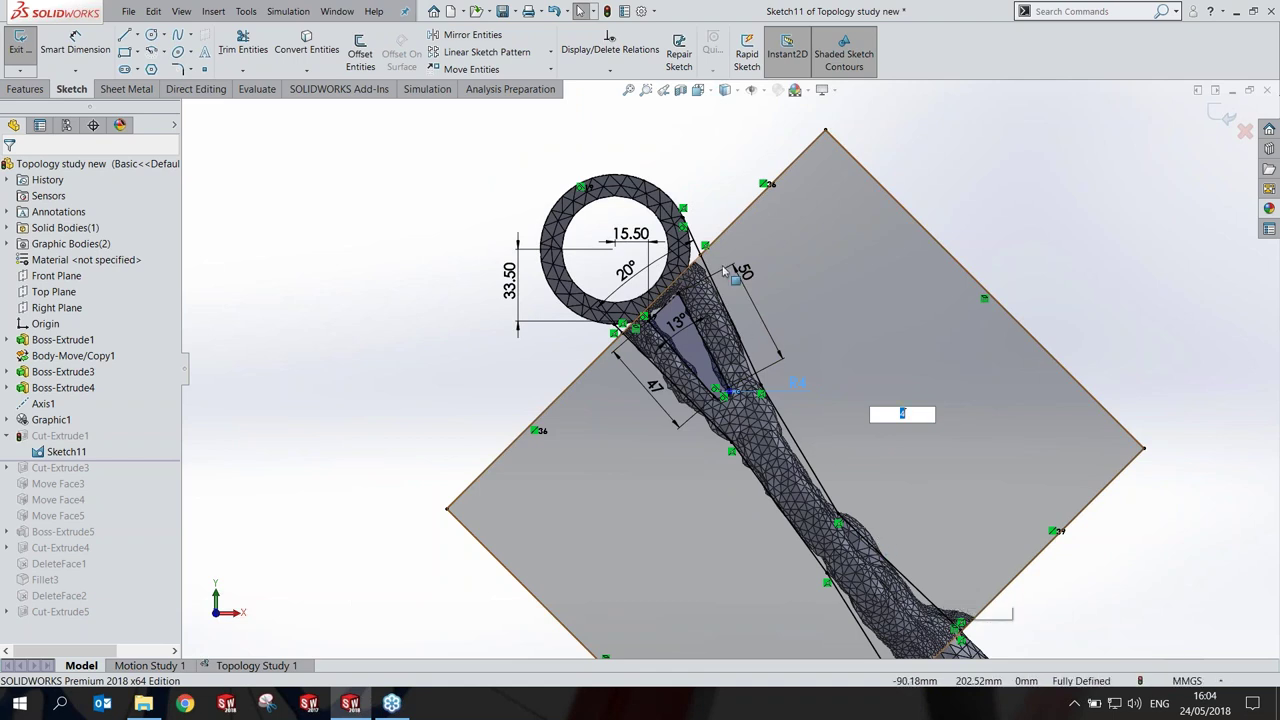
{"action": "left_click", "coordinate": [1228, 117]}
{"action": "right_click", "coordinate": [45, 437]}
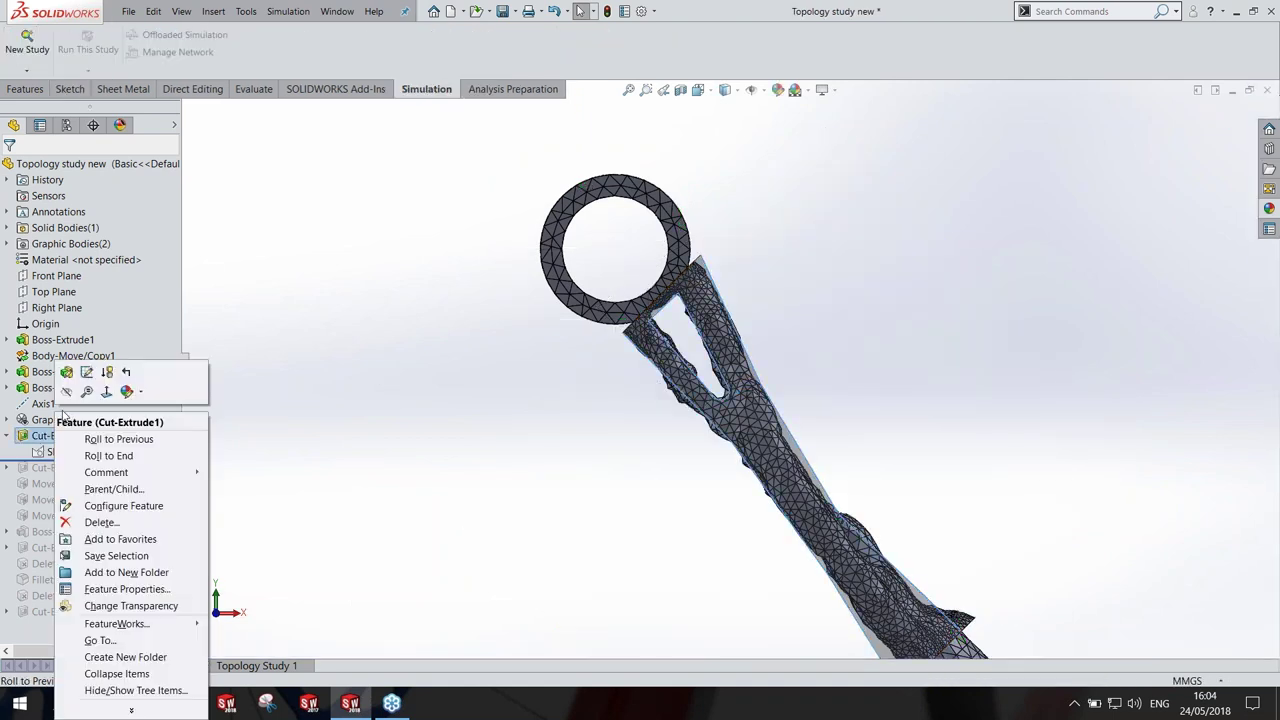
{"action": "left_click", "coordinate": [67, 372]}
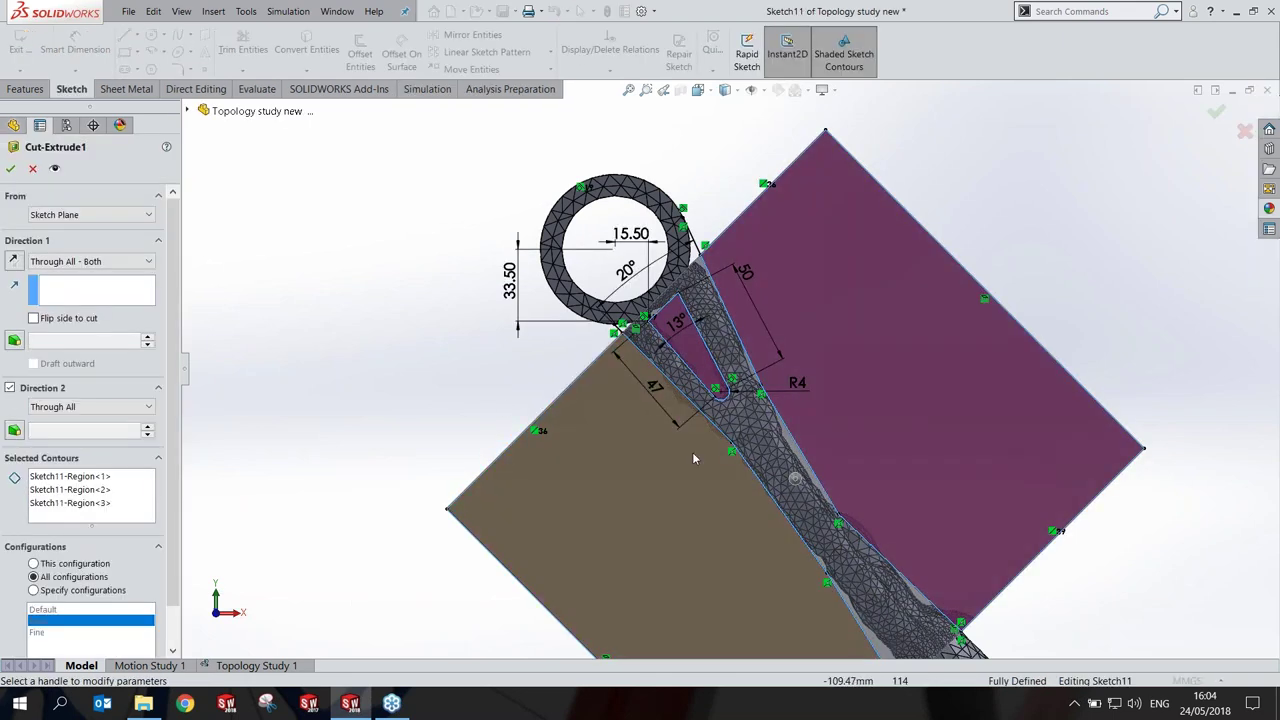
{"action": "left_click", "coordinate": [44, 478]}
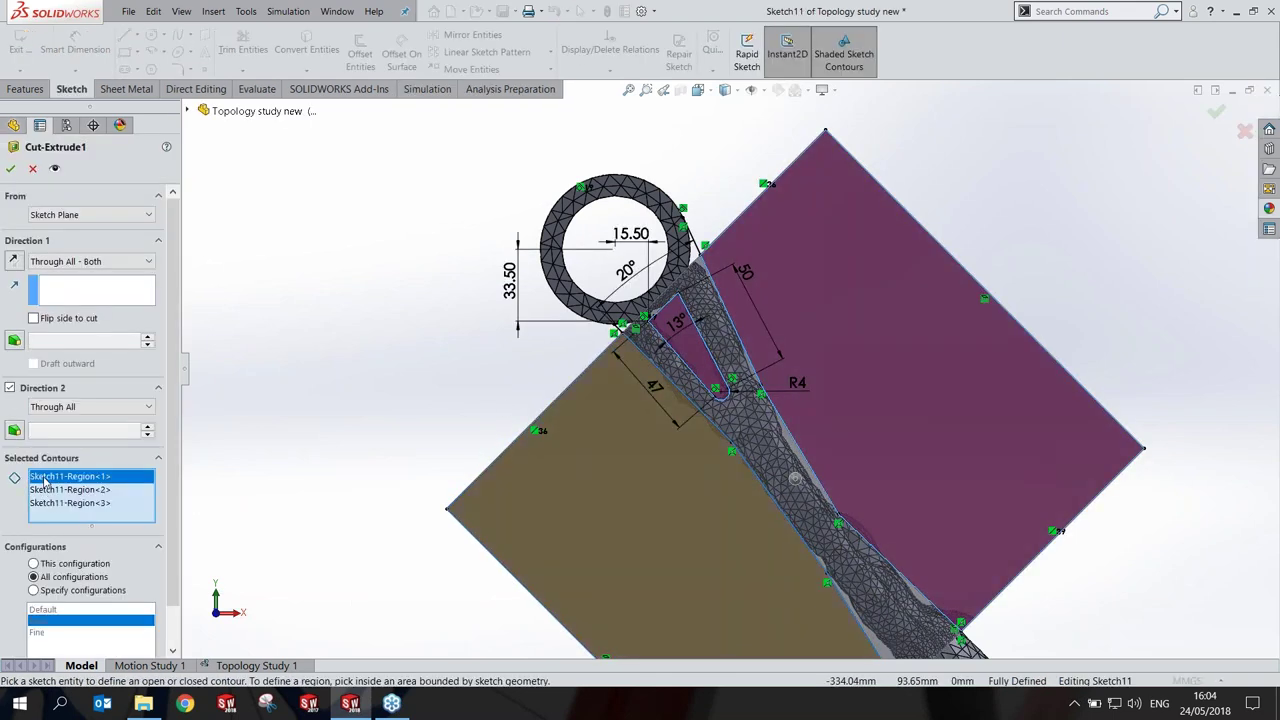
{"action": "left_click", "coordinate": [54, 490]}
{"action": "left_click", "coordinate": [54, 503]}
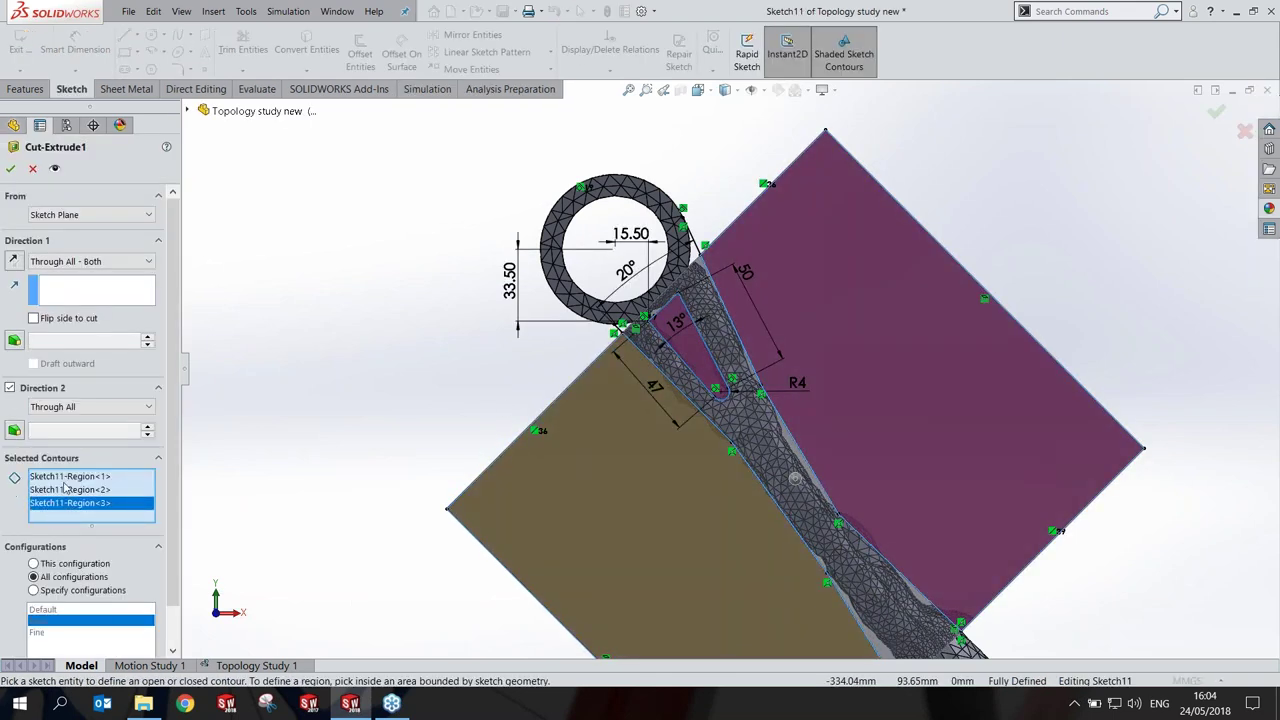
{"action": "scroll", "coordinate": [660, 400], "scroll_direction": "up", "scroll_amount": 2}
{"action": "scroll", "coordinate": [660, 400], "scroll_direction": "up", "scroll_amount": 2}
{"action": "mouse_move", "coordinate": [700, 400]}
{"action": "middle_mouse_down"}
{"action": "mouse_move", "coordinate": [660, 433]}
{"action": "mouse_move", "coordinate": [918, 388]}
{"action": "middle_mouse_up"}
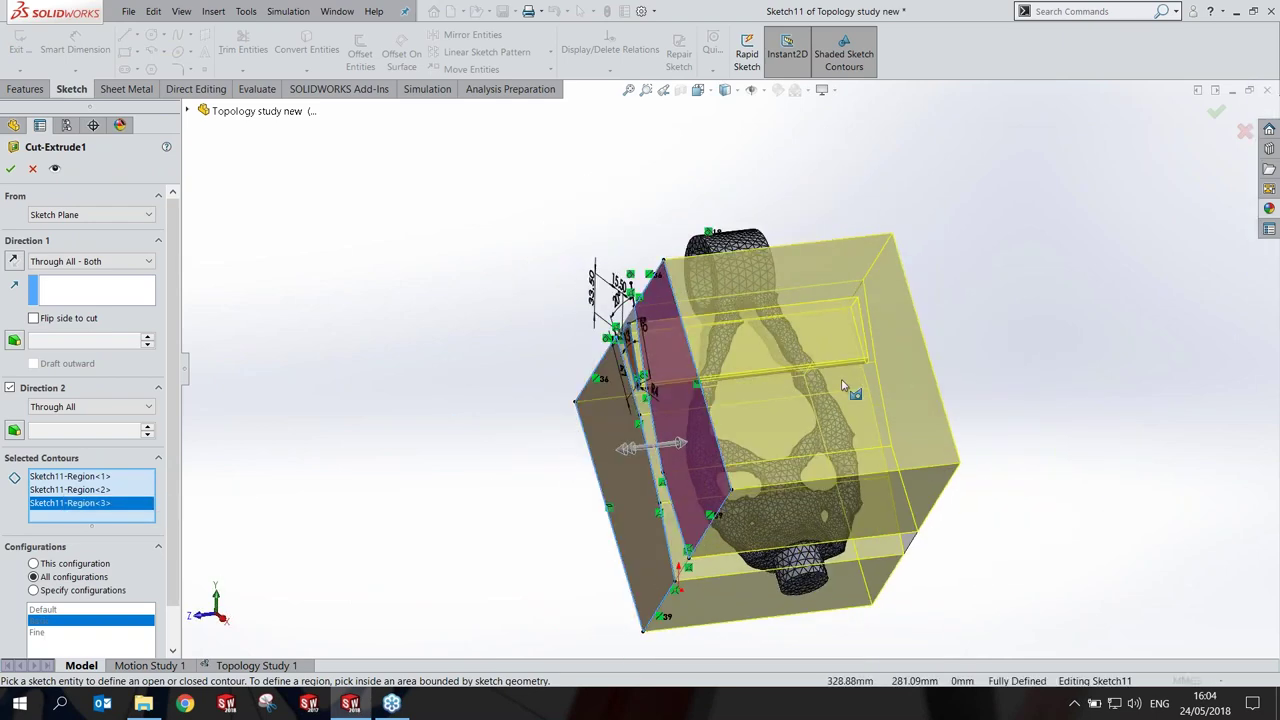
{"action": "key", "text": "ctrl+8"}
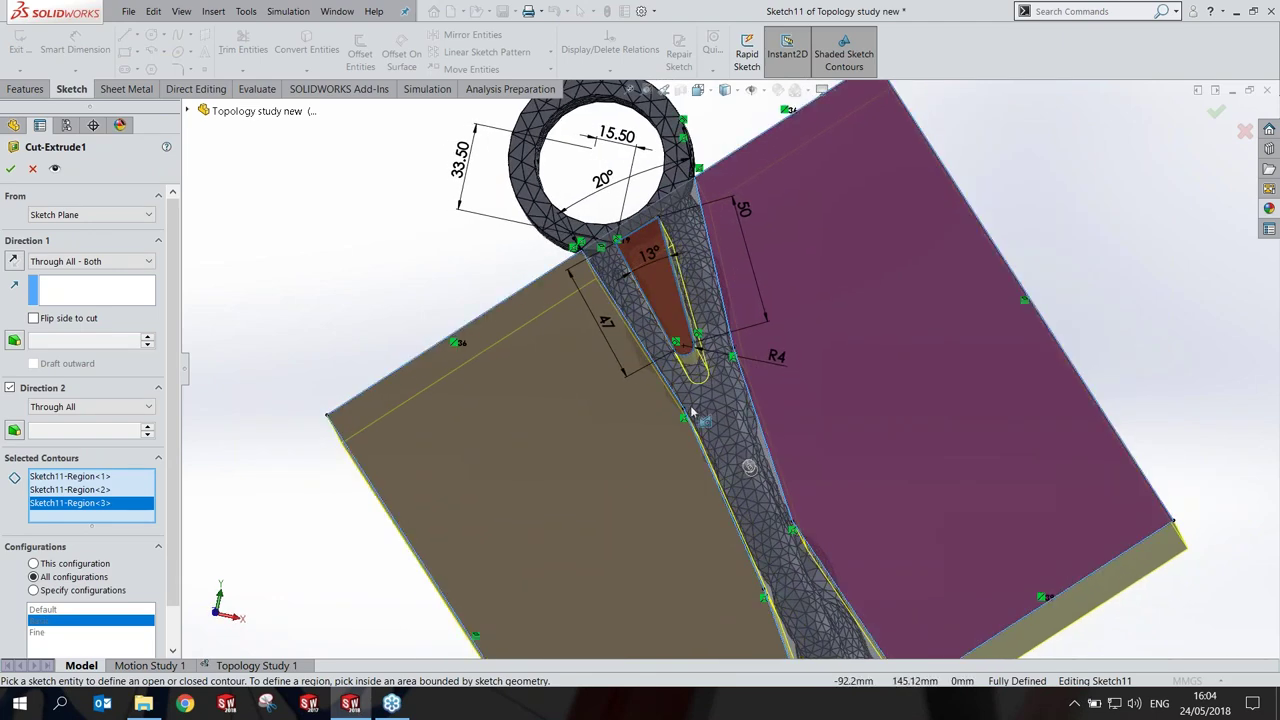
{"action": "scroll", "coordinate": [606, 468], "scroll_direction": "up", "scroll_amount": 3}
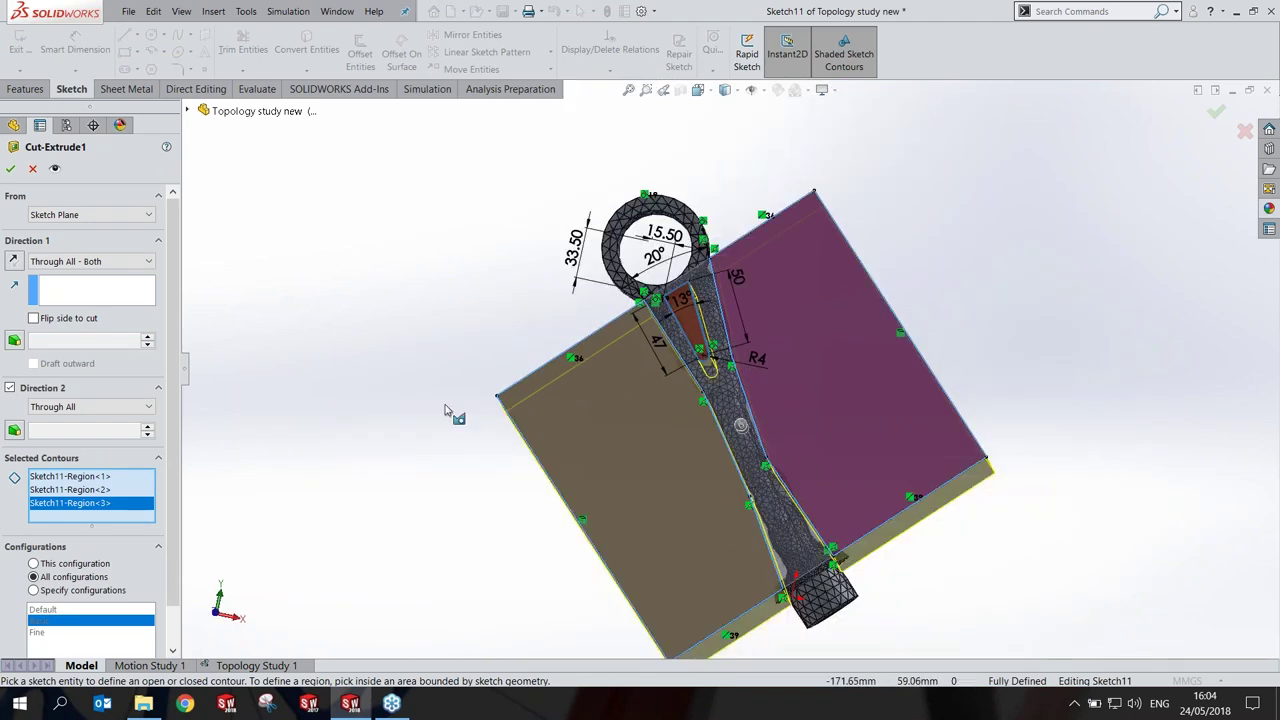
{"action": "left_click", "coordinate": [32, 170]}
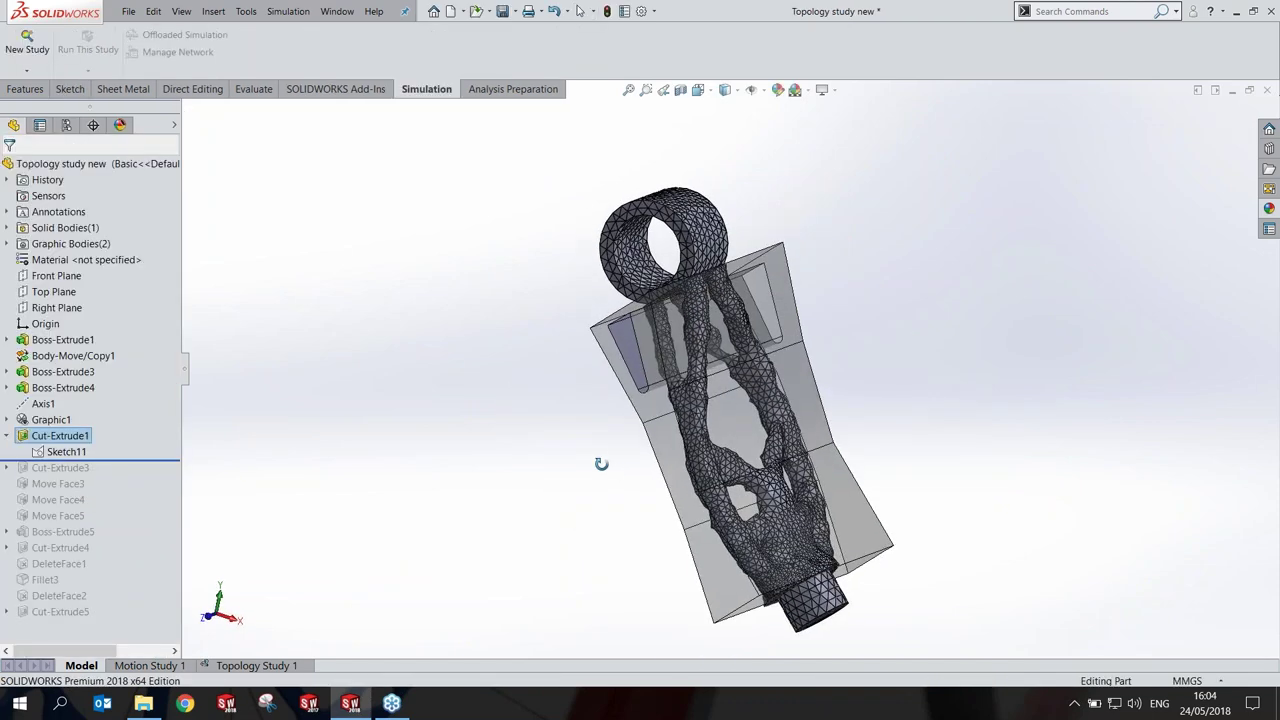
Step: Isolate the Cut-Extrude1 body and hide the imported topology mesh graphic
{"action": "left_click", "coordinate": [7, 228]}
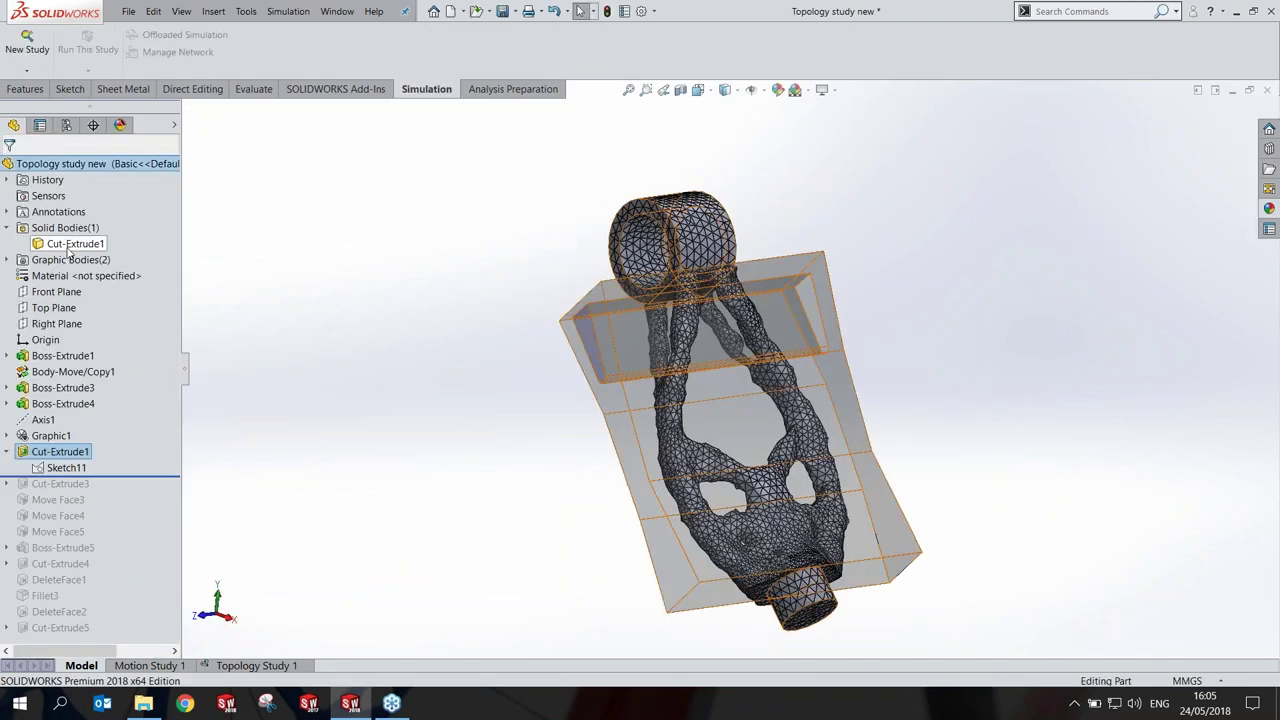
{"action": "right_click", "coordinate": [68, 251]}
{"action": "left_click", "coordinate": [90, 272]}
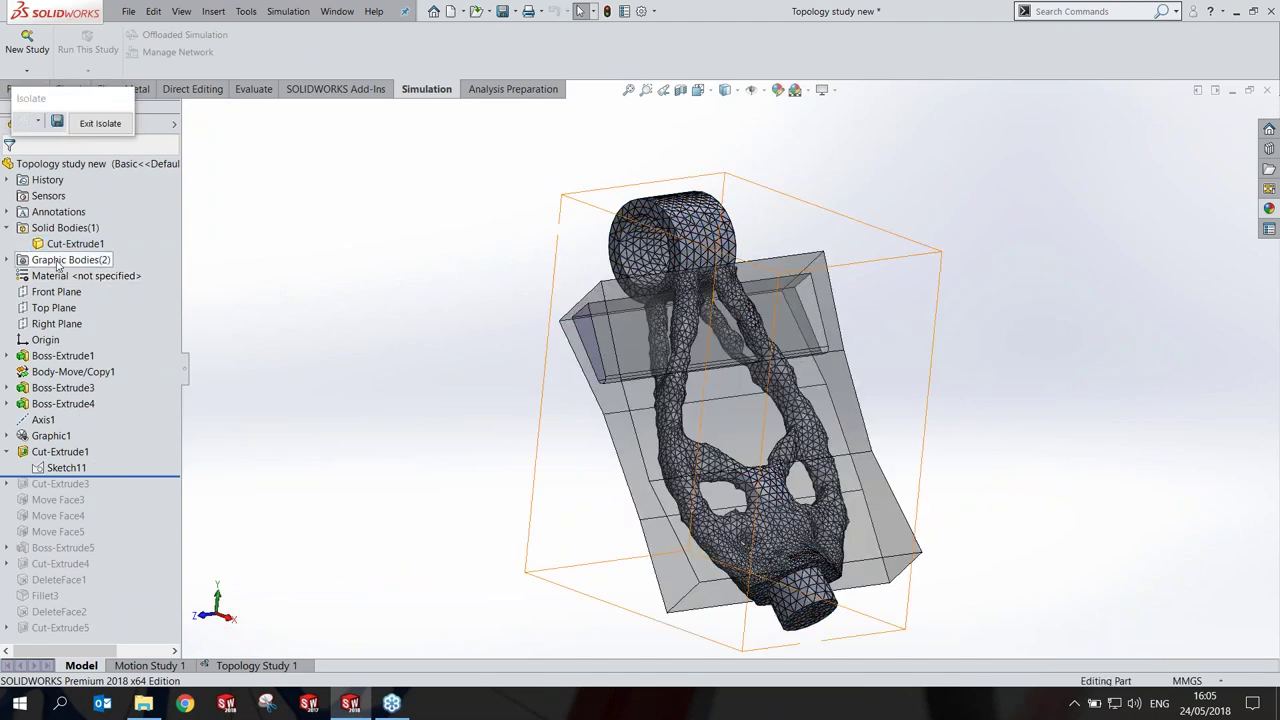
{"action": "left_click", "coordinate": [7, 260]}
{"action": "left_click", "coordinate": [88, 276]}
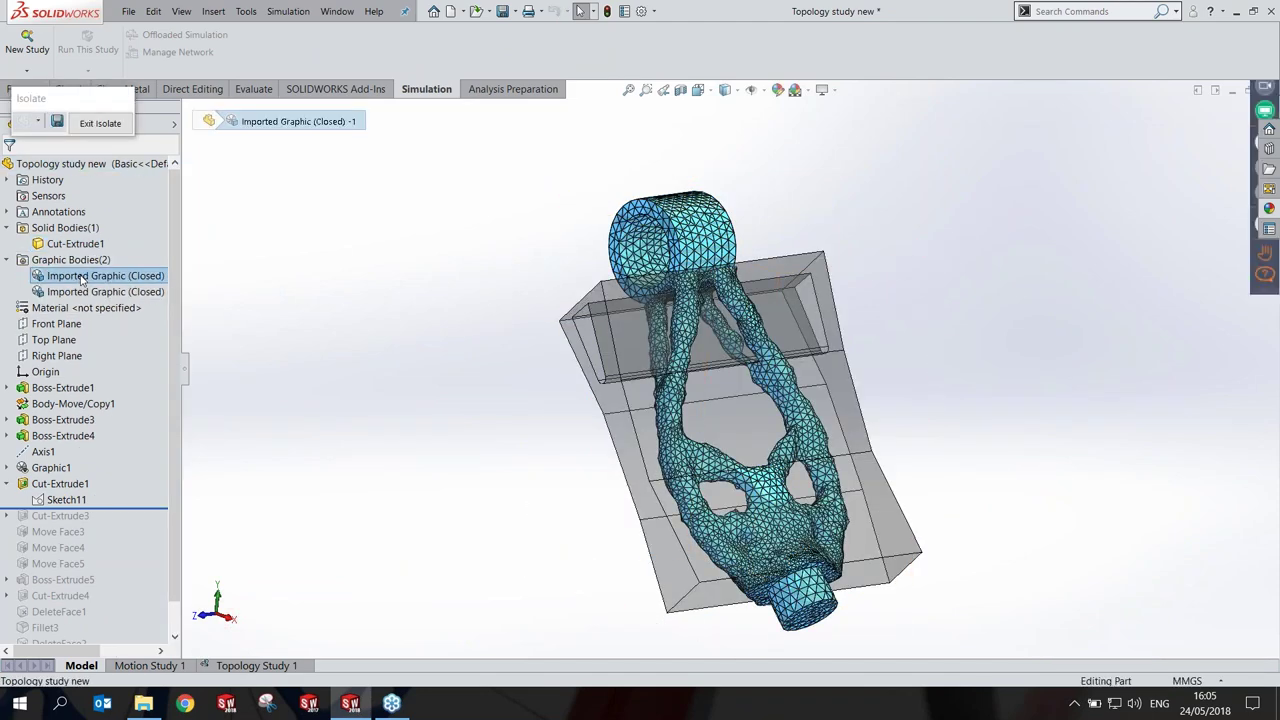
{"action": "right_click", "coordinate": [88, 276]}
{"action": "left_click", "coordinate": [121, 287]}
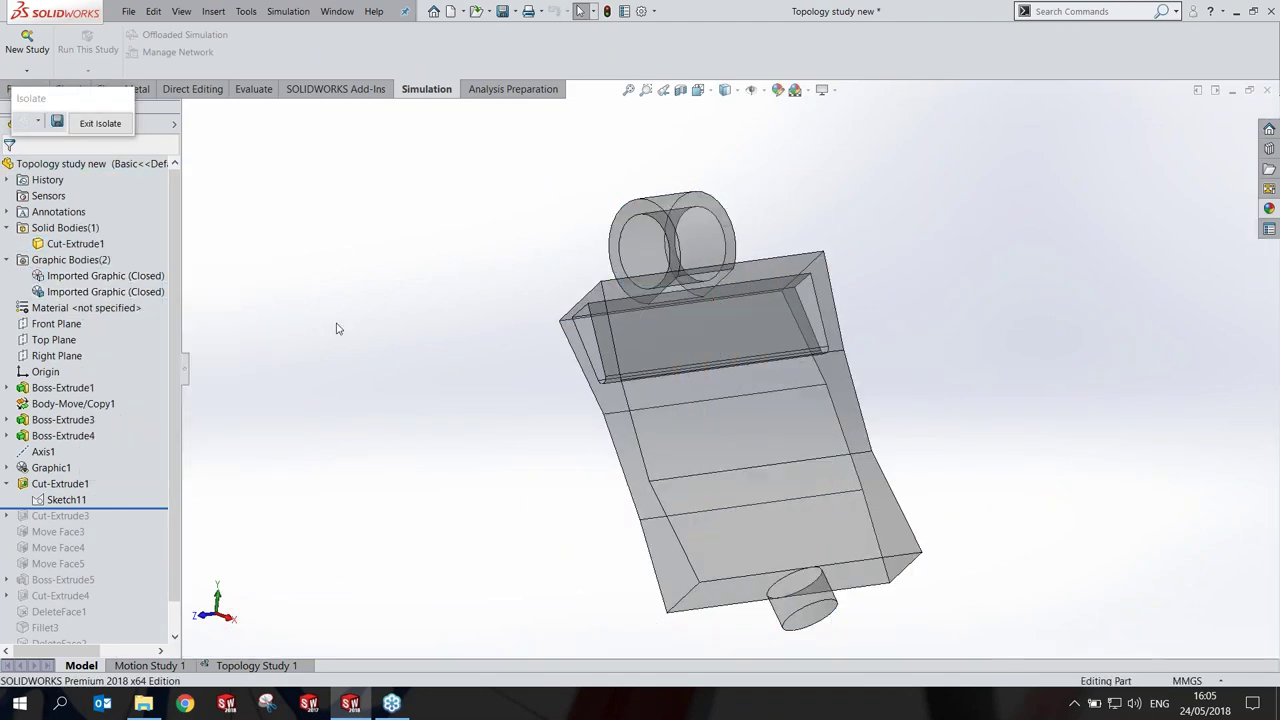
Step: Roll forward past Cut-Extrude3, view the bracket straight on, and expand it to show Sketch12
{"action": "middle_click_drag", "start_coordinate": [500, 290], "coordinate": [432, 381]}
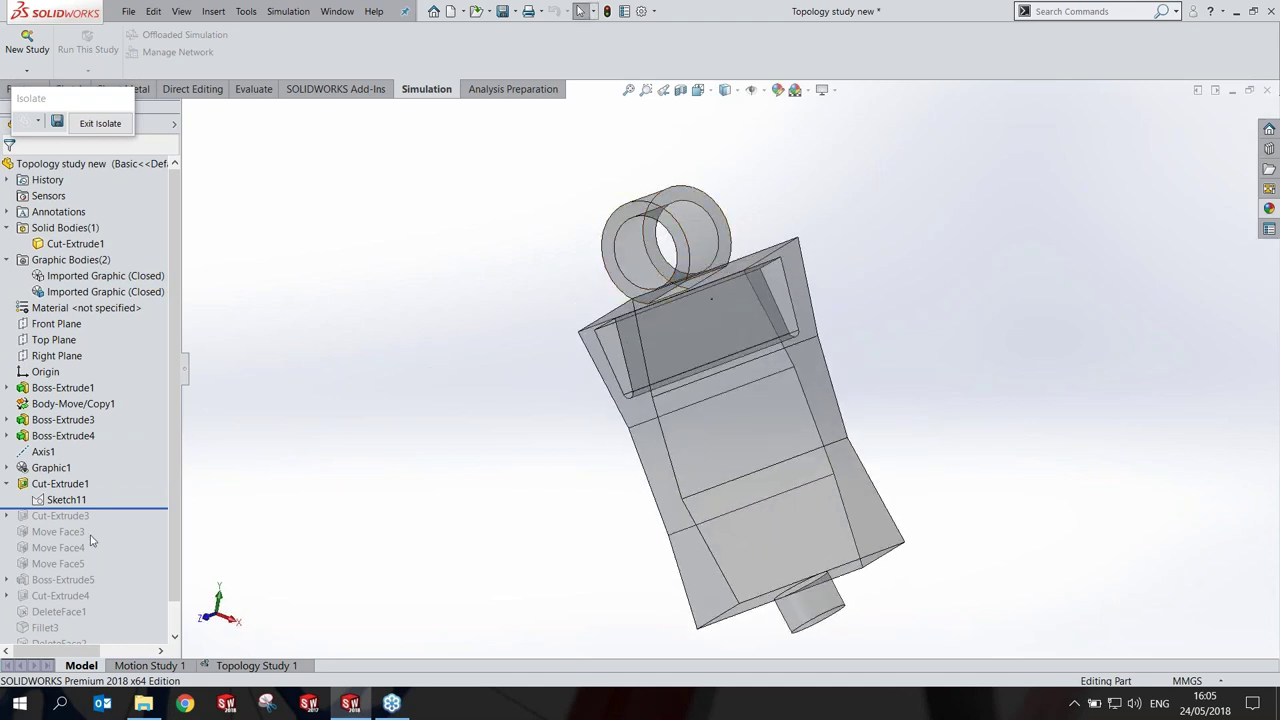
{"action": "left_click_drag", "start_coordinate": [119, 509], "coordinate": [119, 523]}
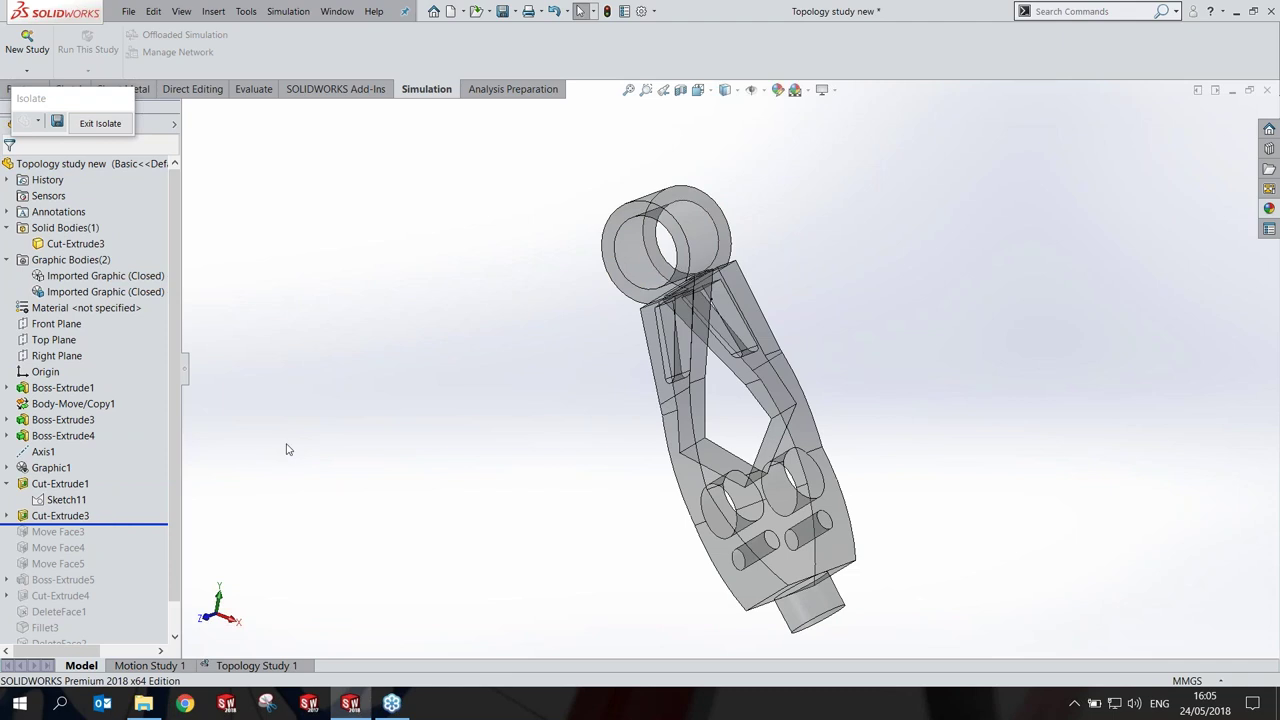
{"action": "key", "text": "ctrl+4"}
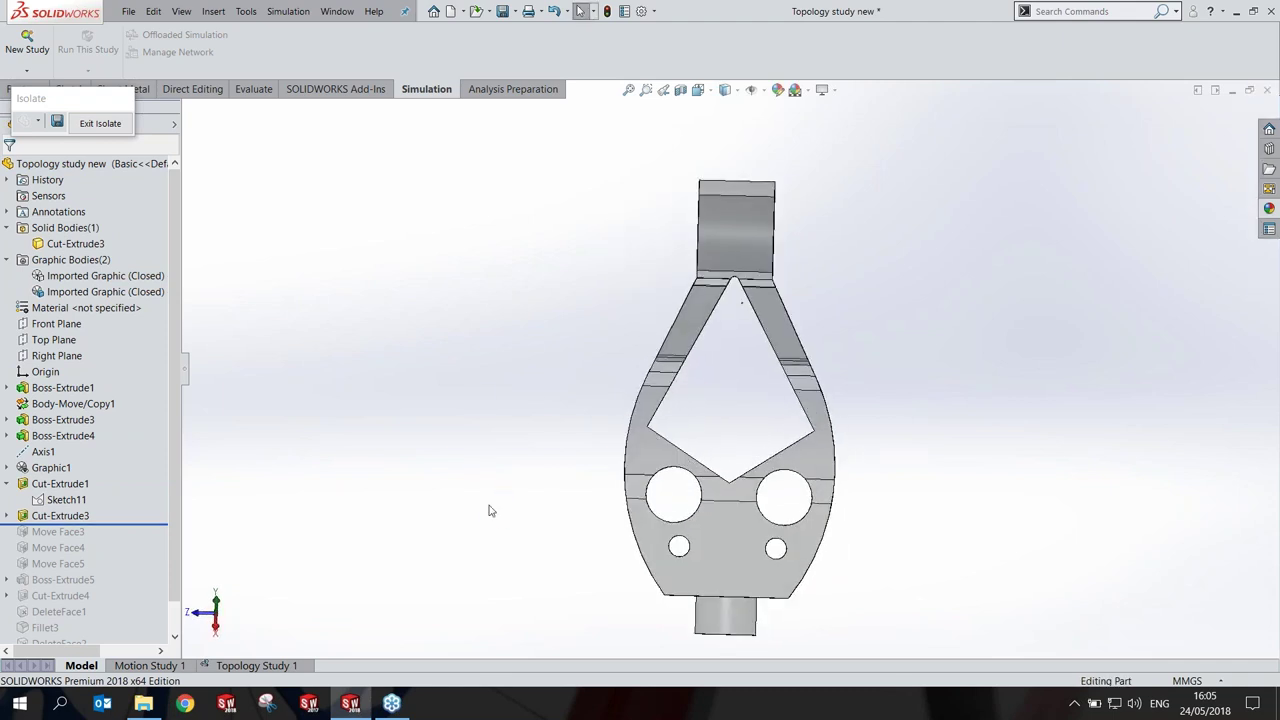
{"action": "left_click", "coordinate": [7, 515]}
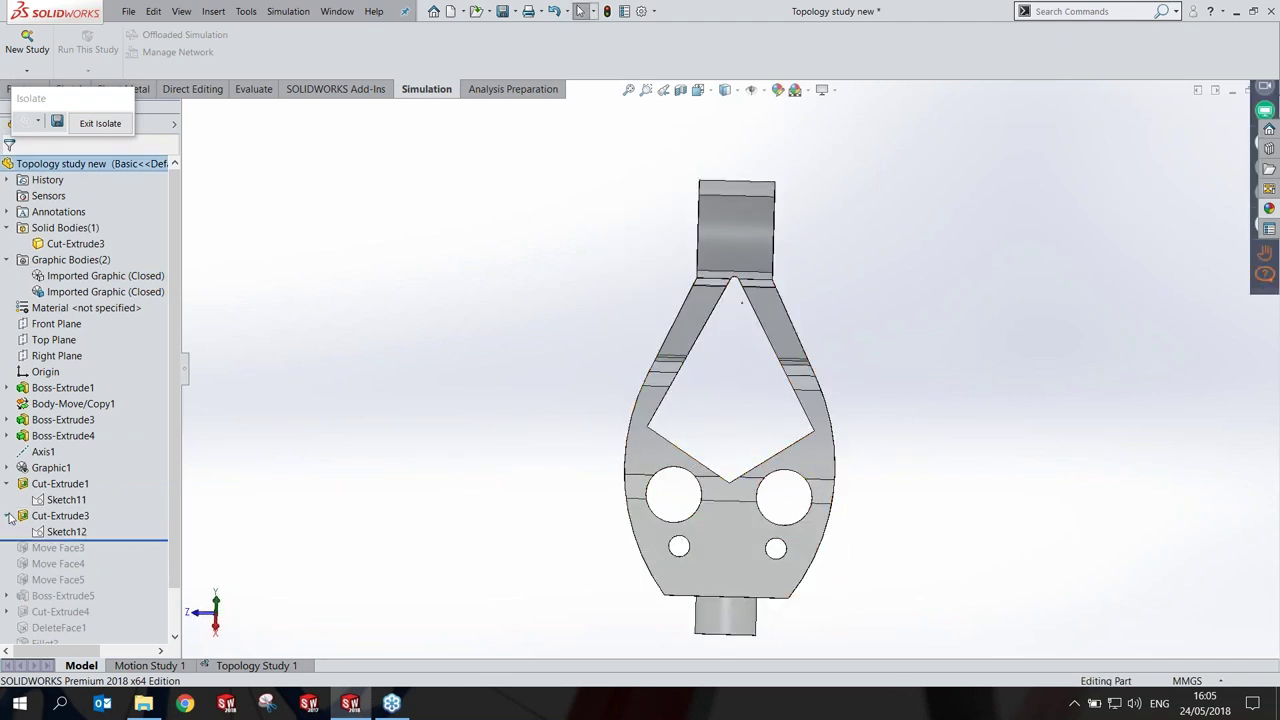
Step: Edit Cut-Extrude3's Sketch12, viewed Normal To and zoomed to its R140, Ø37 and Ø14 dimensions
{"action": "right_click", "coordinate": [58, 518]}
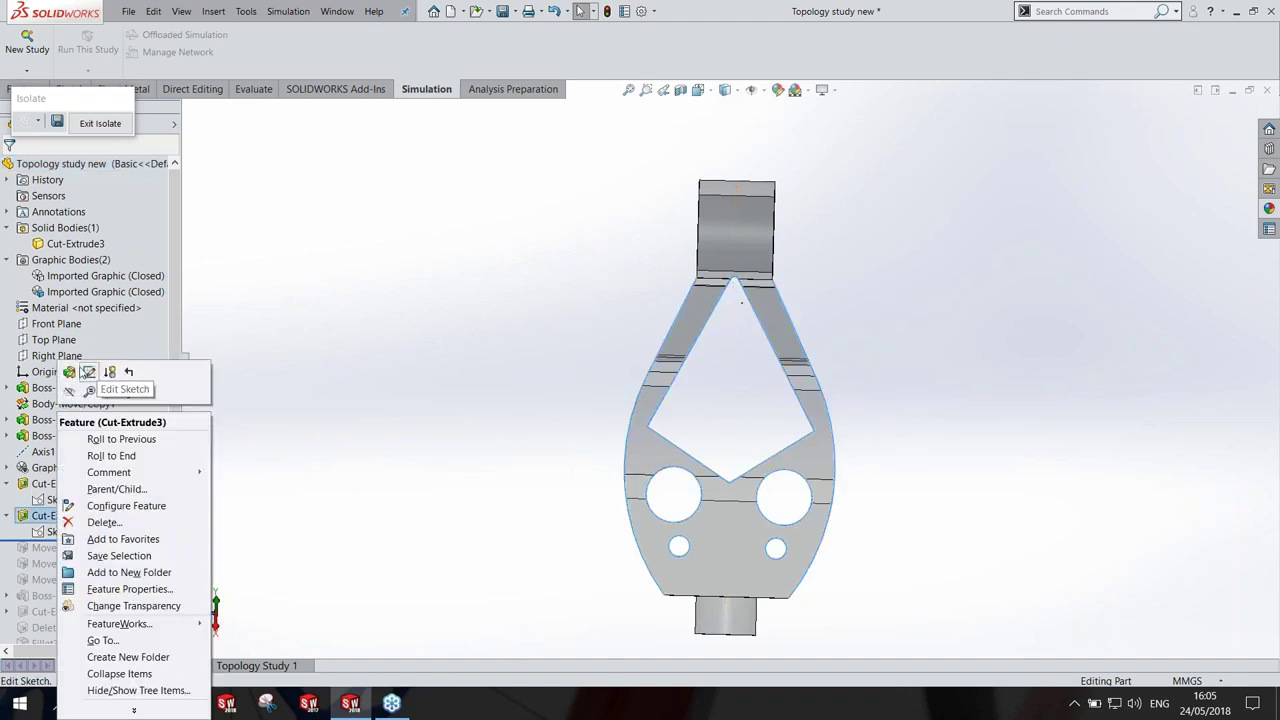
{"action": "left_click", "coordinate": [89, 372]}
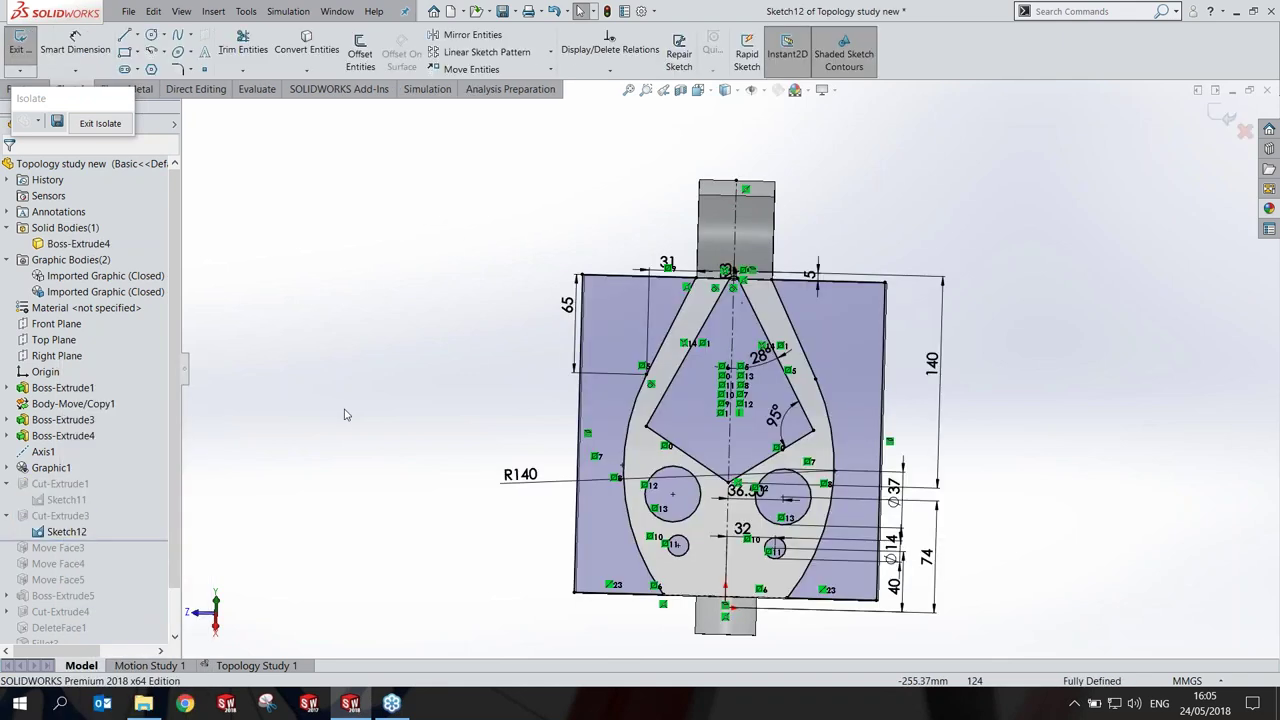
{"action": "key", "text": "ctrl+8"}
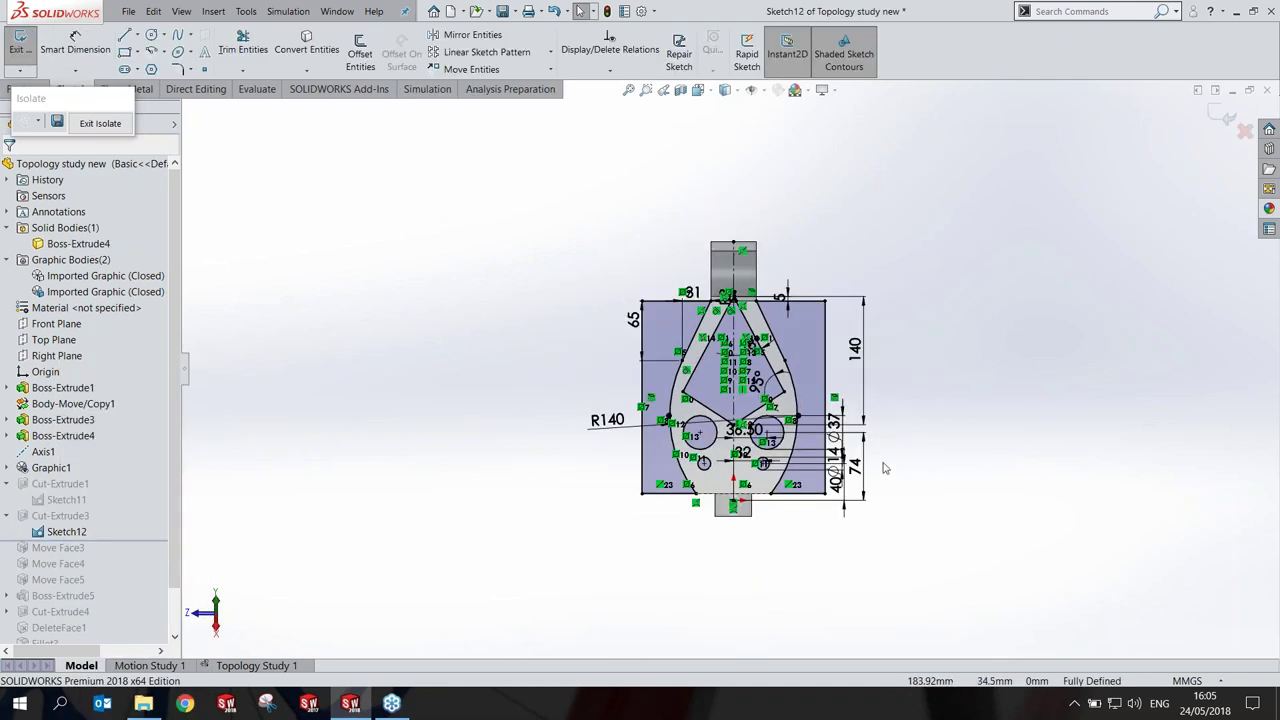
{"action": "scroll", "coordinate": [840, 440], "scroll_direction": "down", "scroll_amount": 3}
{"action": "scroll", "coordinate": [720, 390], "scroll_direction": "down", "scroll_amount": 2}
{"action": "scroll", "coordinate": [676, 471], "scroll_direction": "up", "scroll_amount": 2}
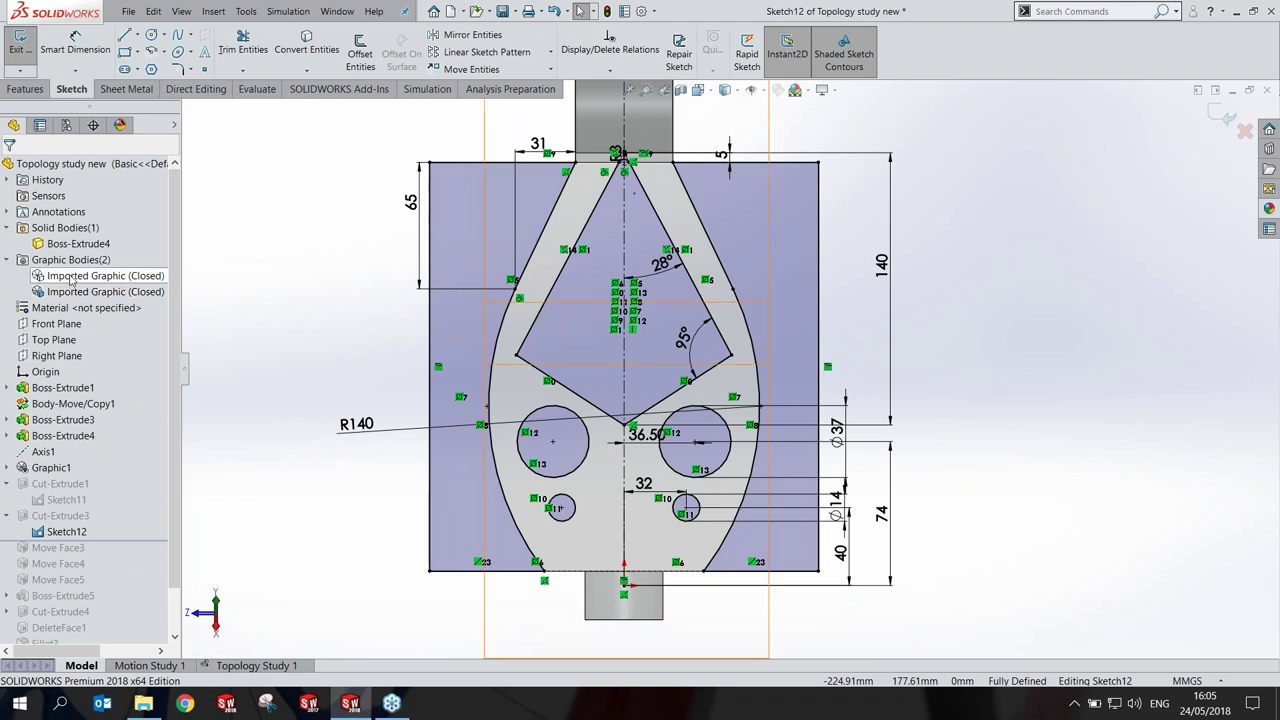
{"action": "right_click", "coordinate": [82, 283]}
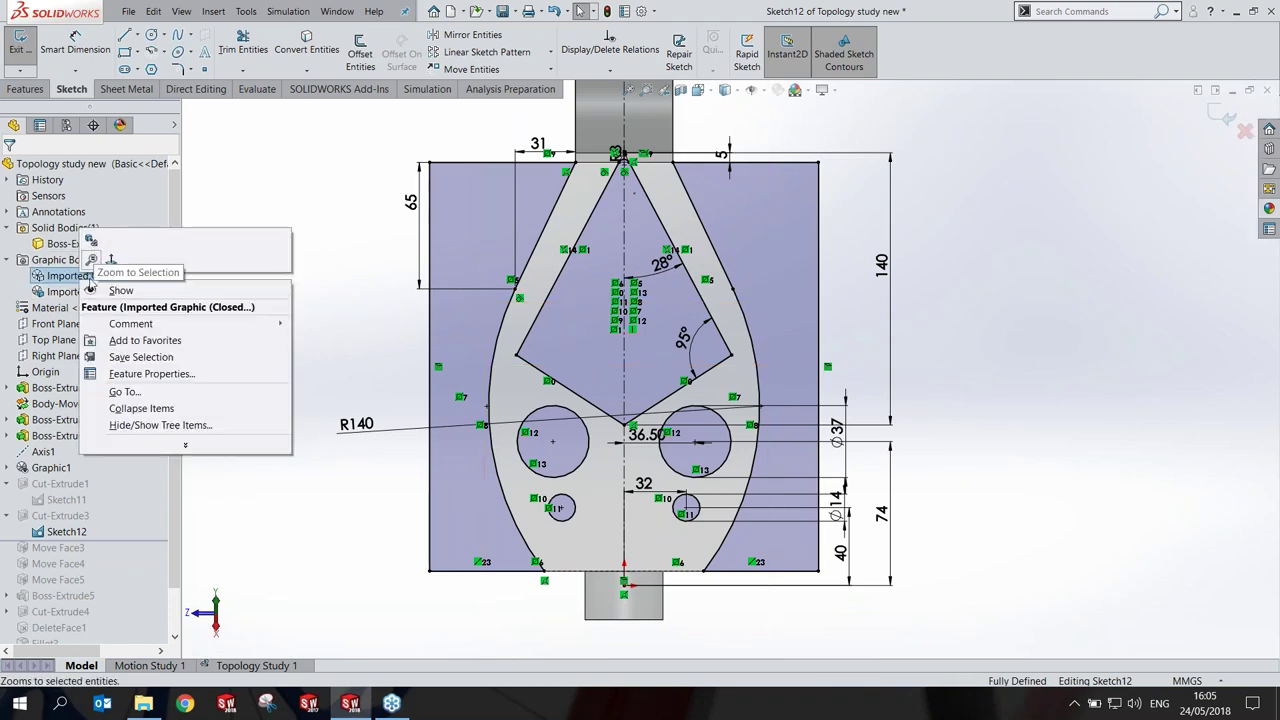
Step: Show the imported mesh over Sketch12 and zoom to fit the whole sketch
{"action": "left_click", "coordinate": [98, 265]}
{"action": "left_click", "coordinate": [1000, 443]}
{"action": "scroll", "coordinate": [766, 379], "scroll_direction": "down", "scroll_amount": 1}
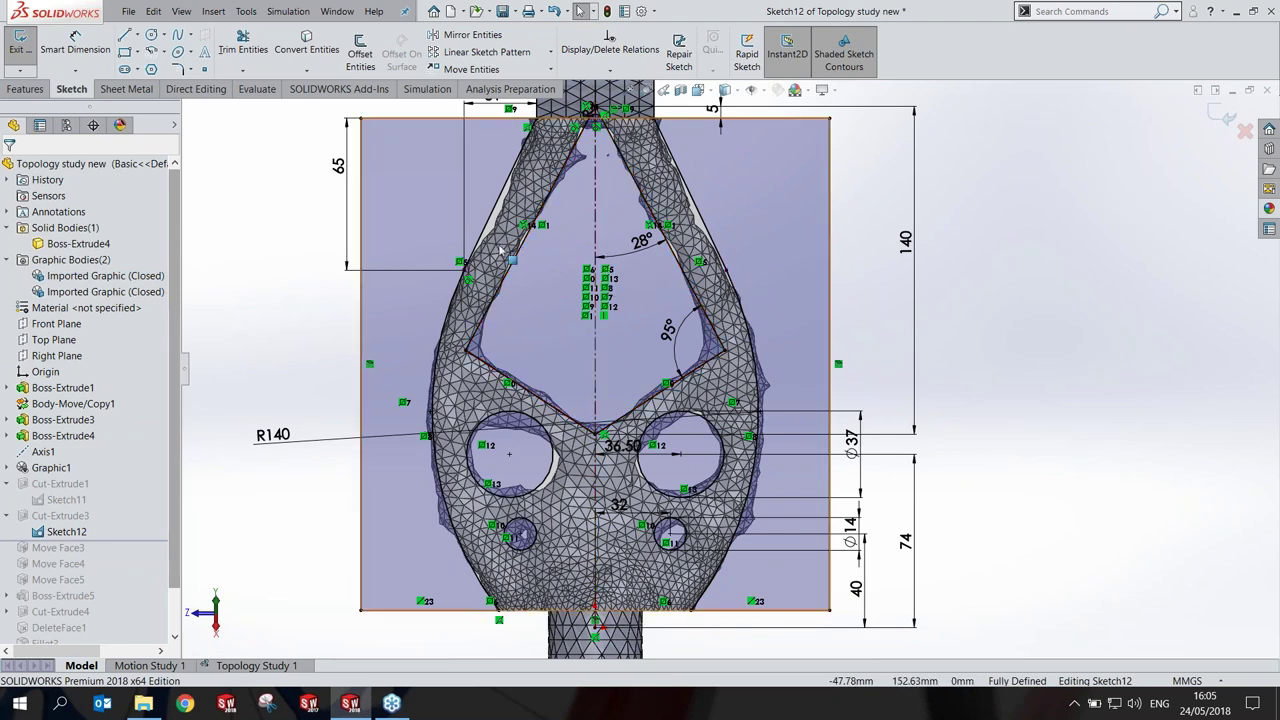
{"action": "key", "text": "z"}
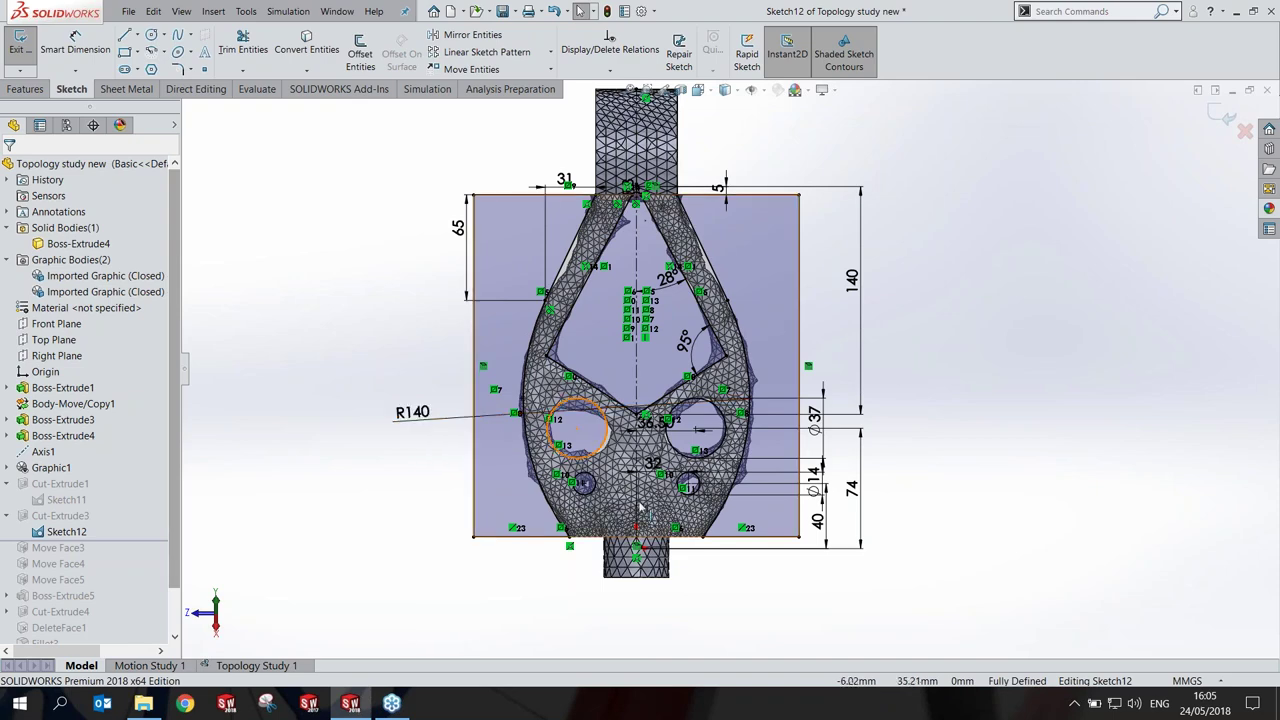
{"action": "scroll", "coordinate": [640, 540], "scroll_direction": "down", "scroll_amount": 2}
{"action": "scroll", "coordinate": [648, 530], "scroll_direction": "down", "scroll_amount": 2}
Step: Select the left large hole circle, the hole-spacing dimension and the horizontal construction line
{"action": "left_click", "coordinate": [583, 300]}
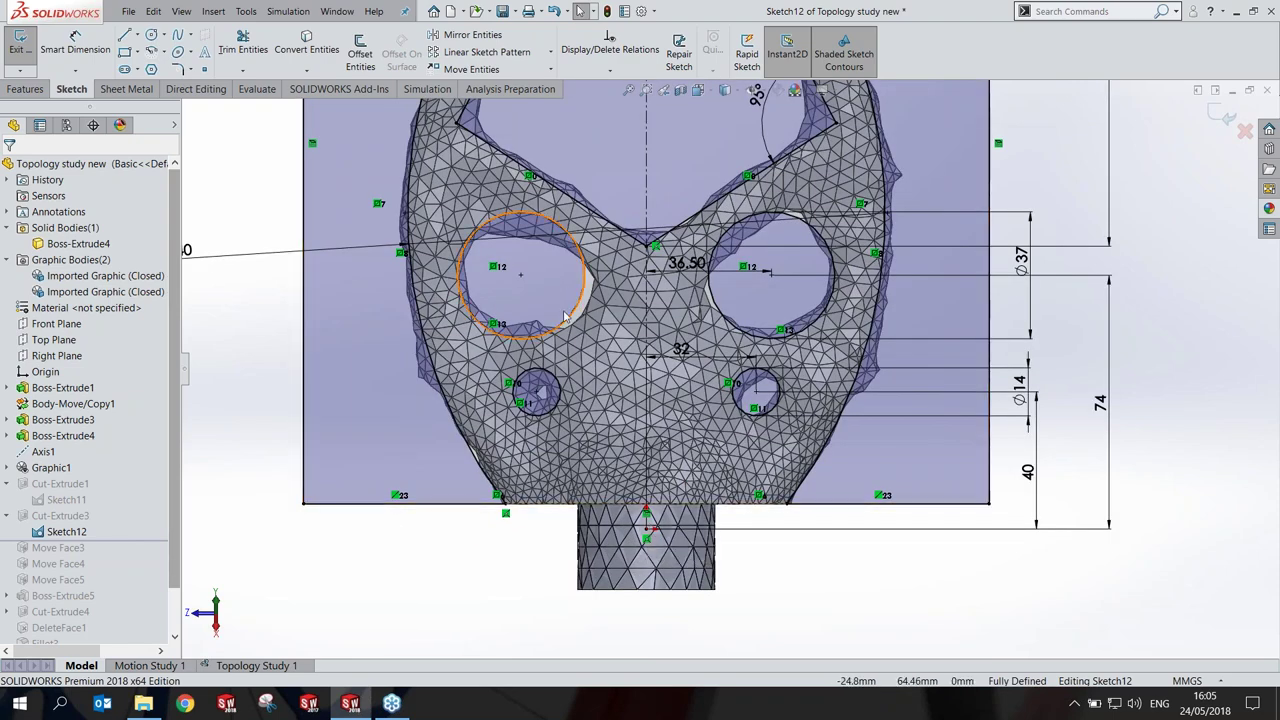
{"action": "left_click", "coordinate": [709, 273], "text": "ctrl"}
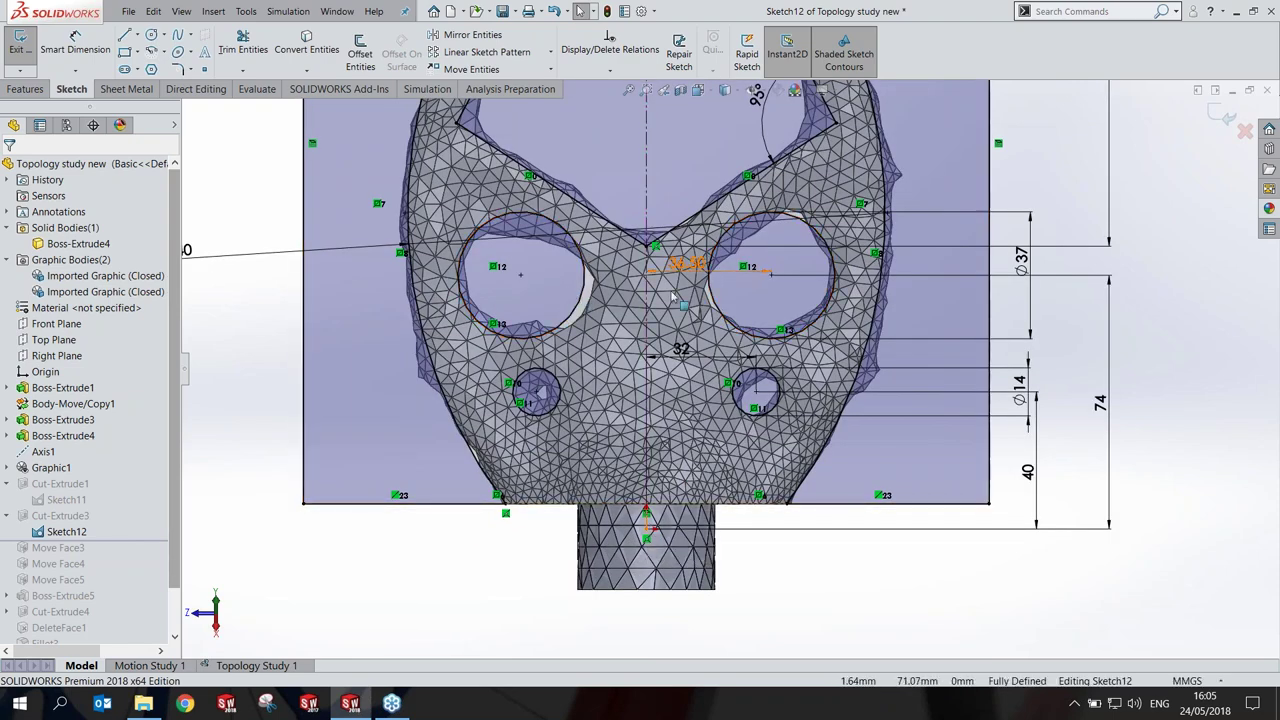
{"action": "scroll", "coordinate": [760, 282], "scroll_direction": "down", "scroll_amount": 2}
{"action": "scroll", "coordinate": [760, 282], "scroll_direction": "up", "scroll_amount": 1}
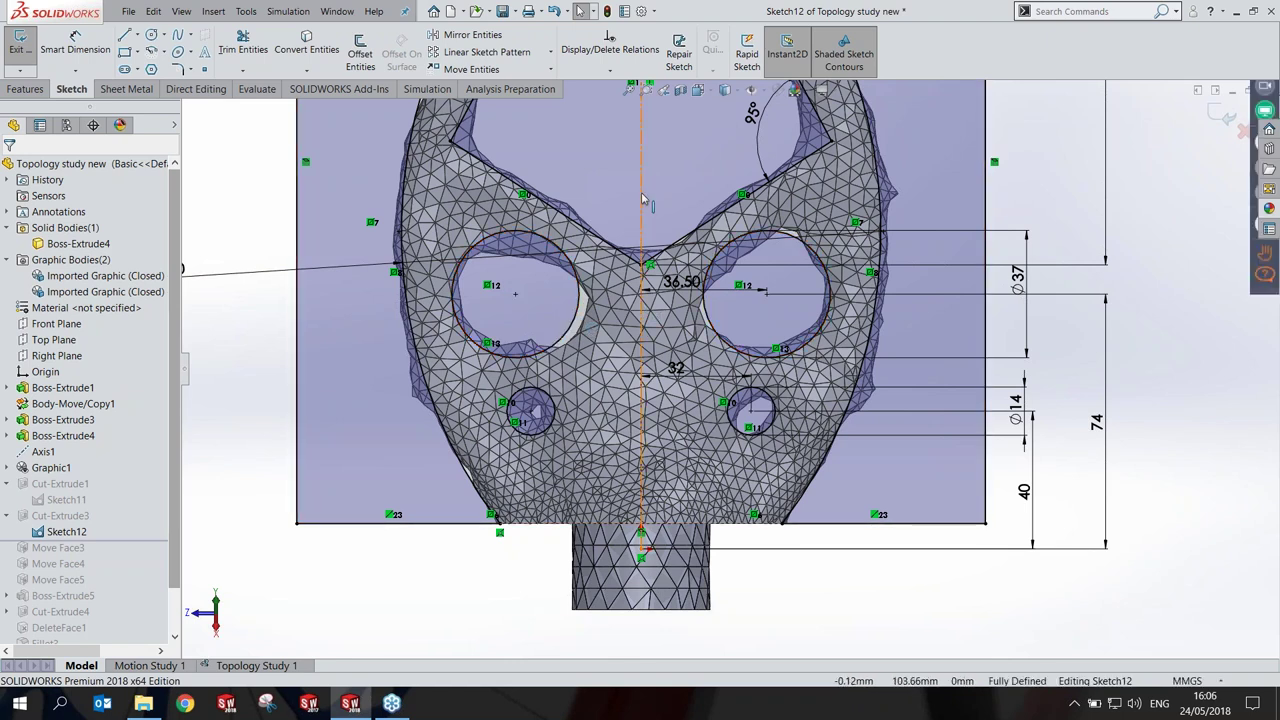
{"action": "left_click", "coordinate": [733, 289]}
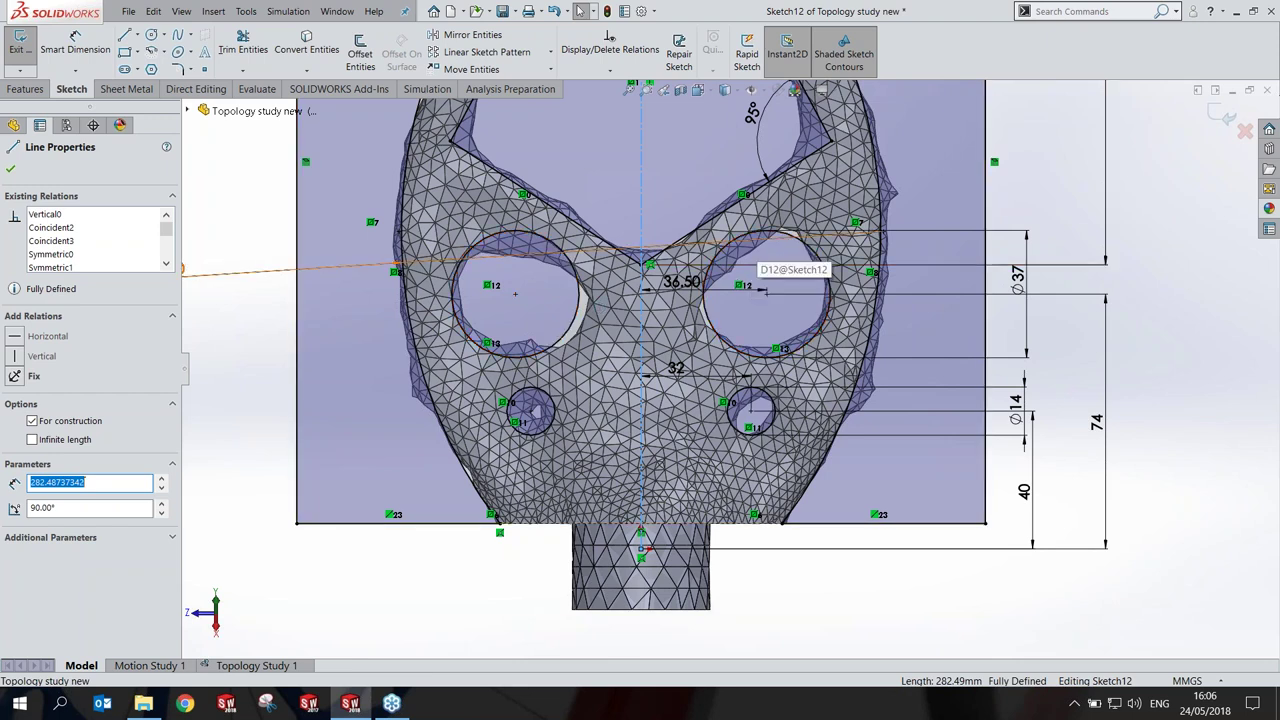
Step: Move Sketch12's 36.50 mm dimension (D4) right of the plate, away from the mesh holes
{"action": "scroll", "coordinate": [760, 245], "scroll_direction": "up", "scroll_amount": 2}
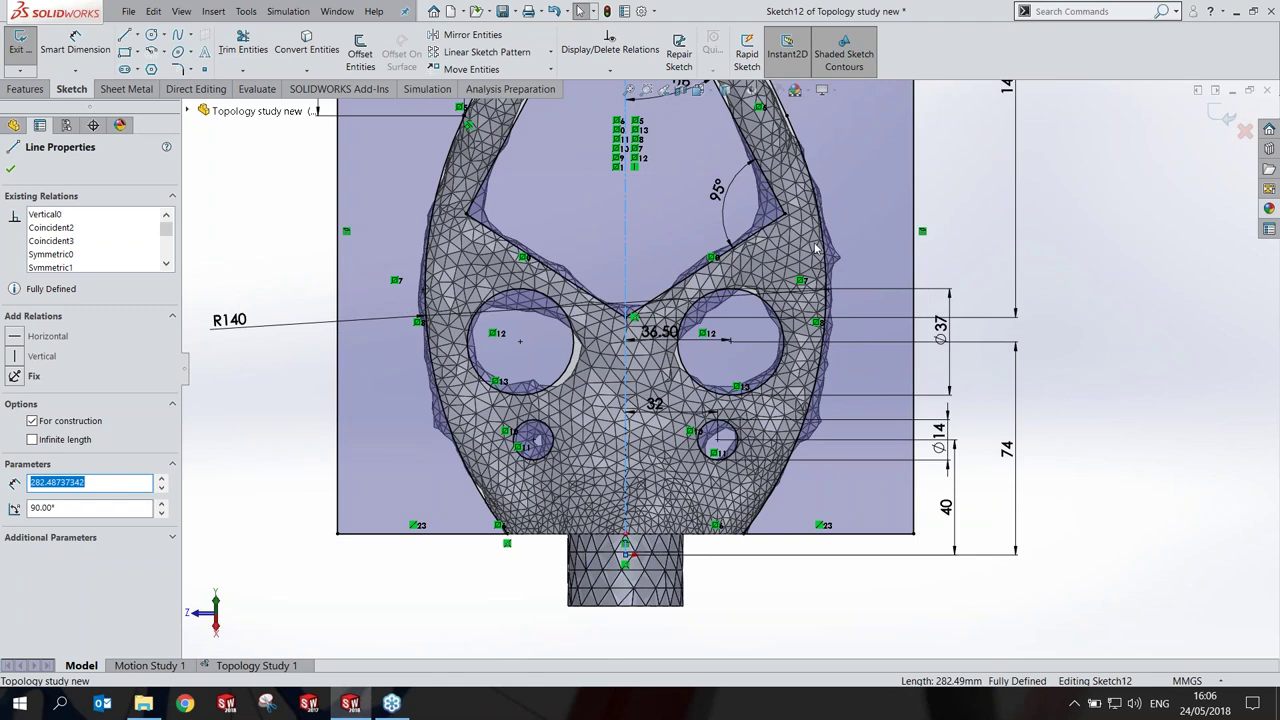
{"action": "scroll", "coordinate": [730, 352], "scroll_direction": "down", "scroll_amount": 2}
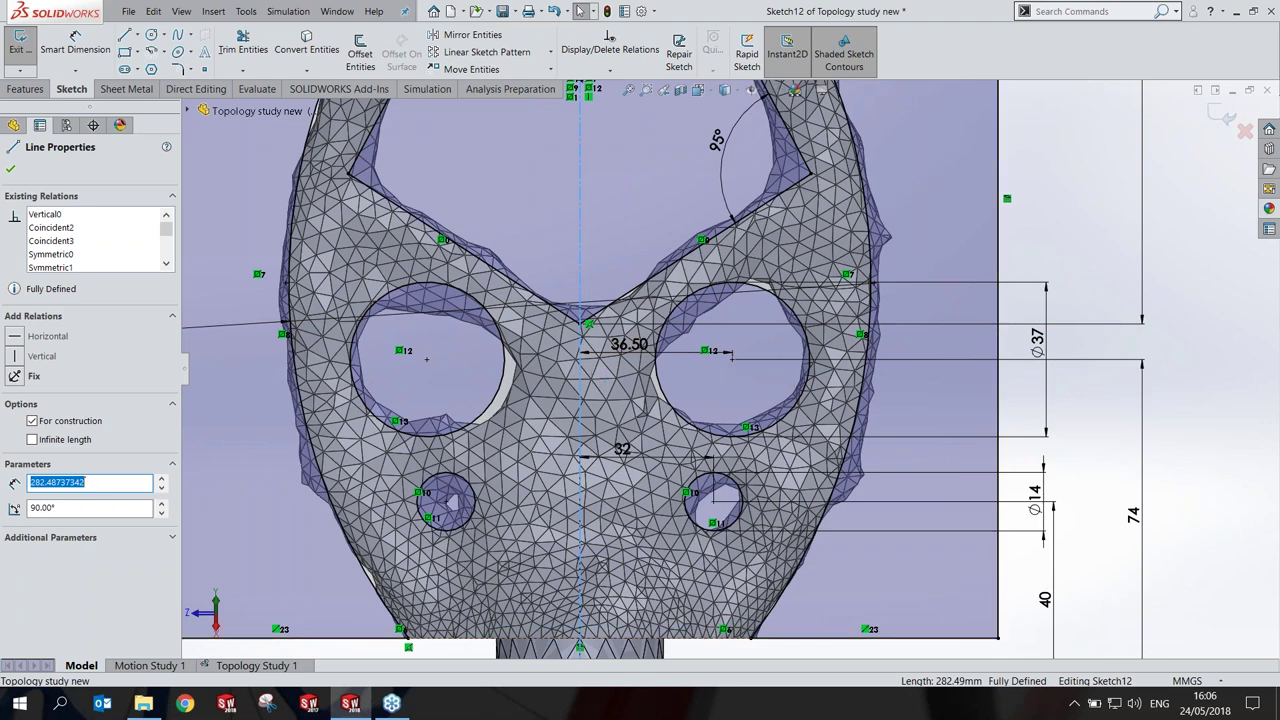
{"action": "scroll", "coordinate": [720, 366], "scroll_direction": "up", "scroll_amount": 2}
{"action": "scroll", "coordinate": [495, 589], "scroll_direction": "down", "scroll_amount": 3}
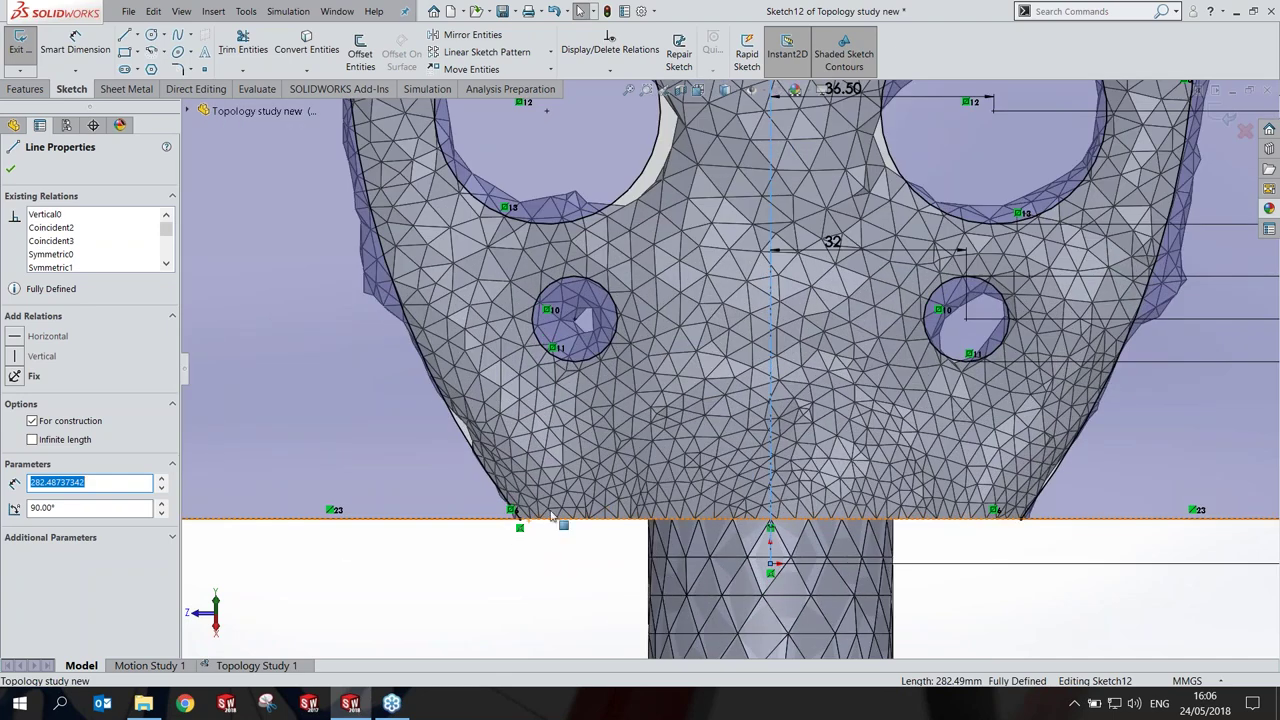
{"action": "scroll", "coordinate": [612, 278], "scroll_direction": "up", "scroll_amount": 2}
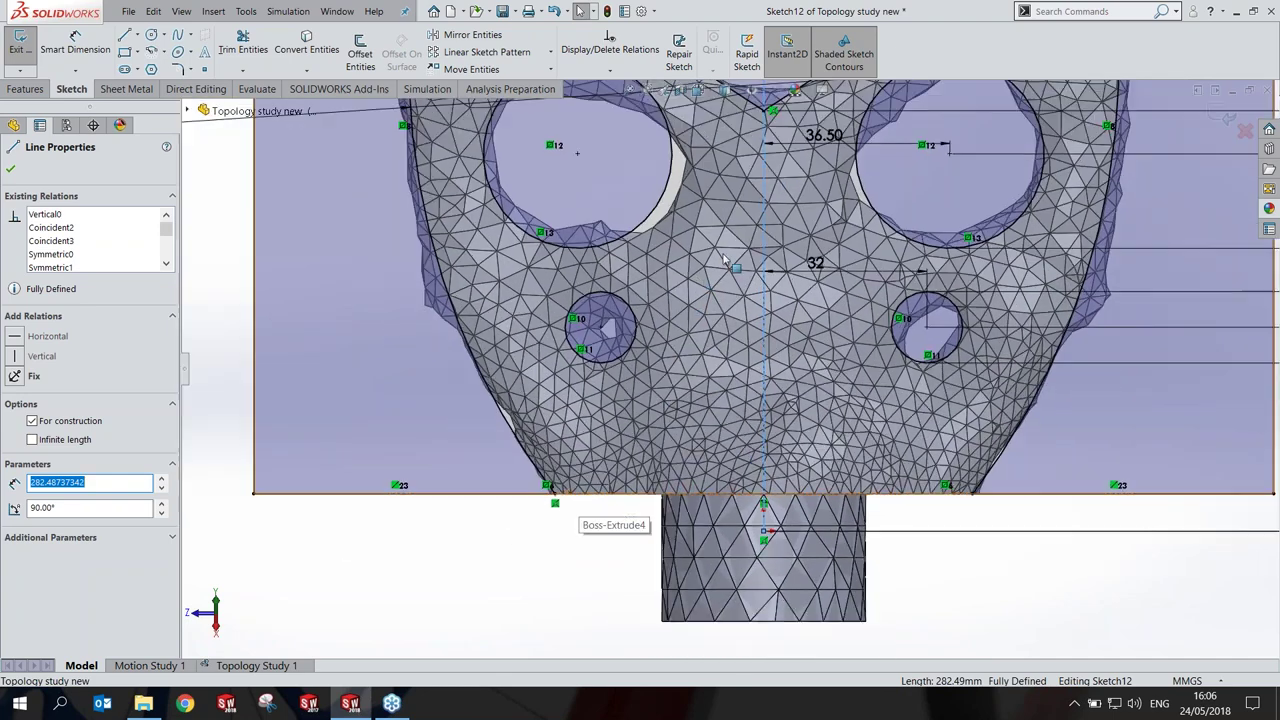
{"action": "scroll", "coordinate": [912, 149], "scroll_direction": "down", "scroll_amount": 1}
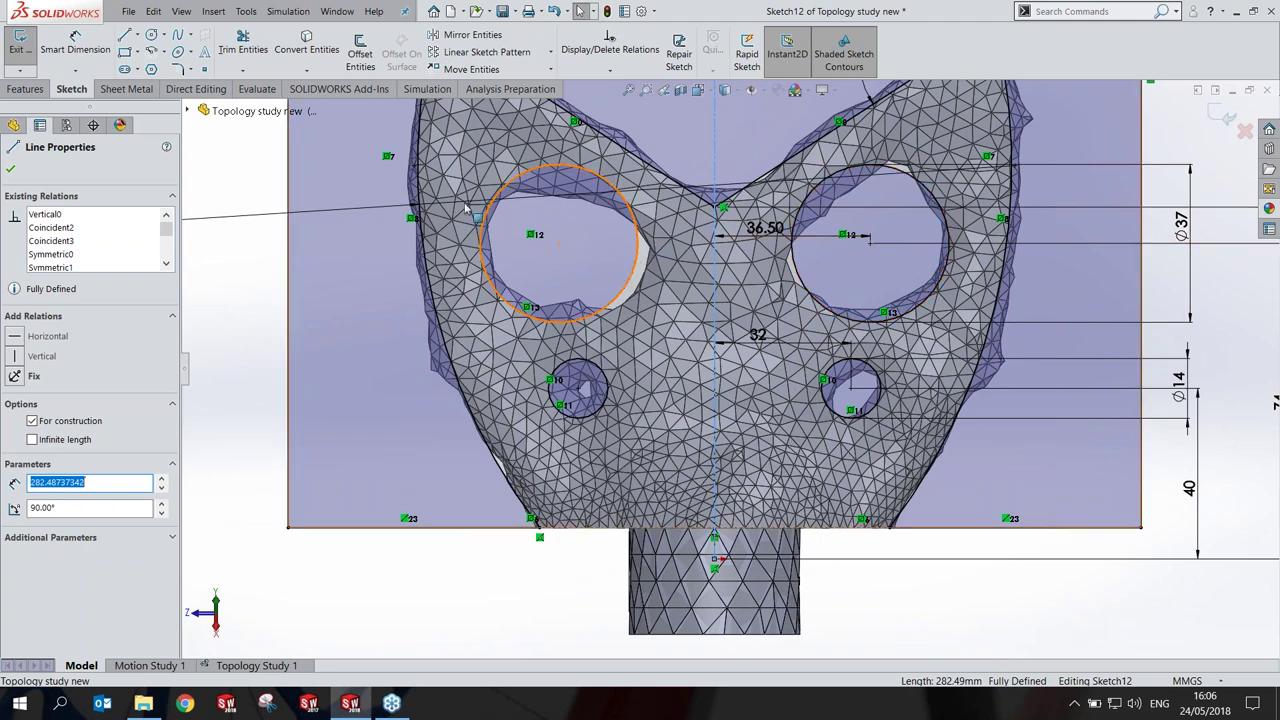
{"action": "scroll", "coordinate": [857, 137], "scroll_direction": "up", "scroll_amount": 3}
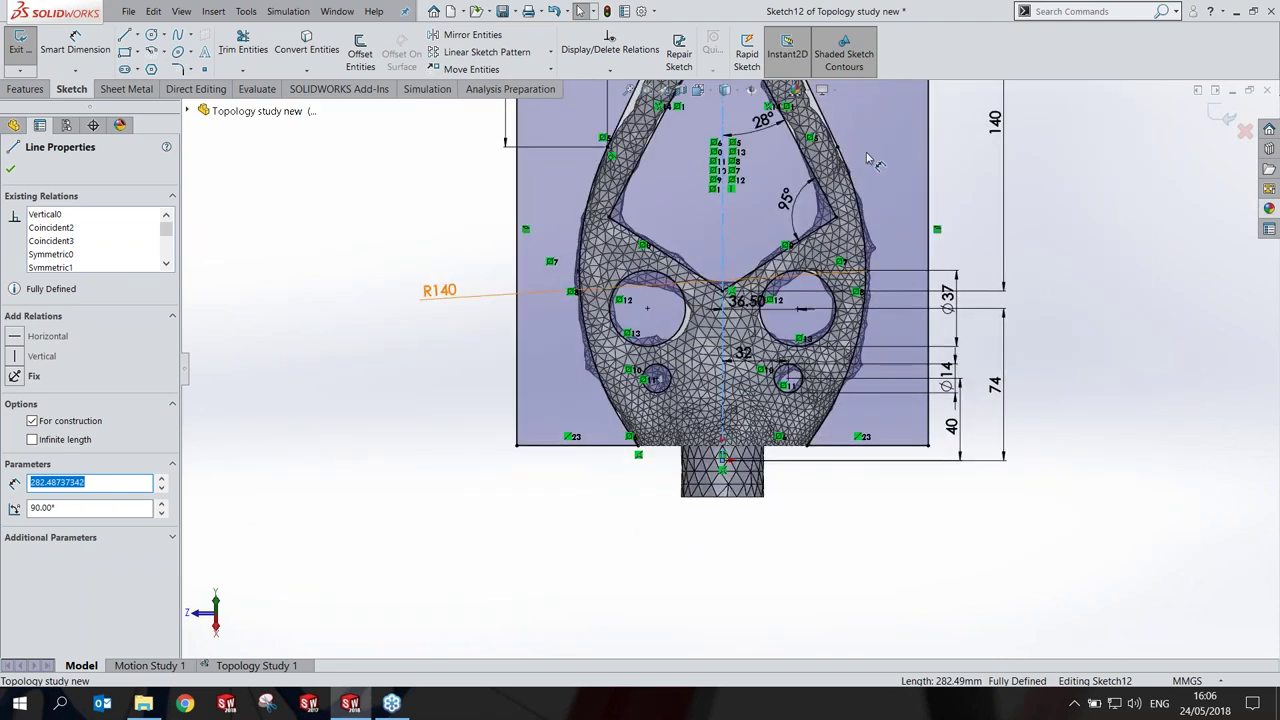
{"action": "scroll", "coordinate": [820, 148], "scroll_direction": "up", "scroll_amount": 2}
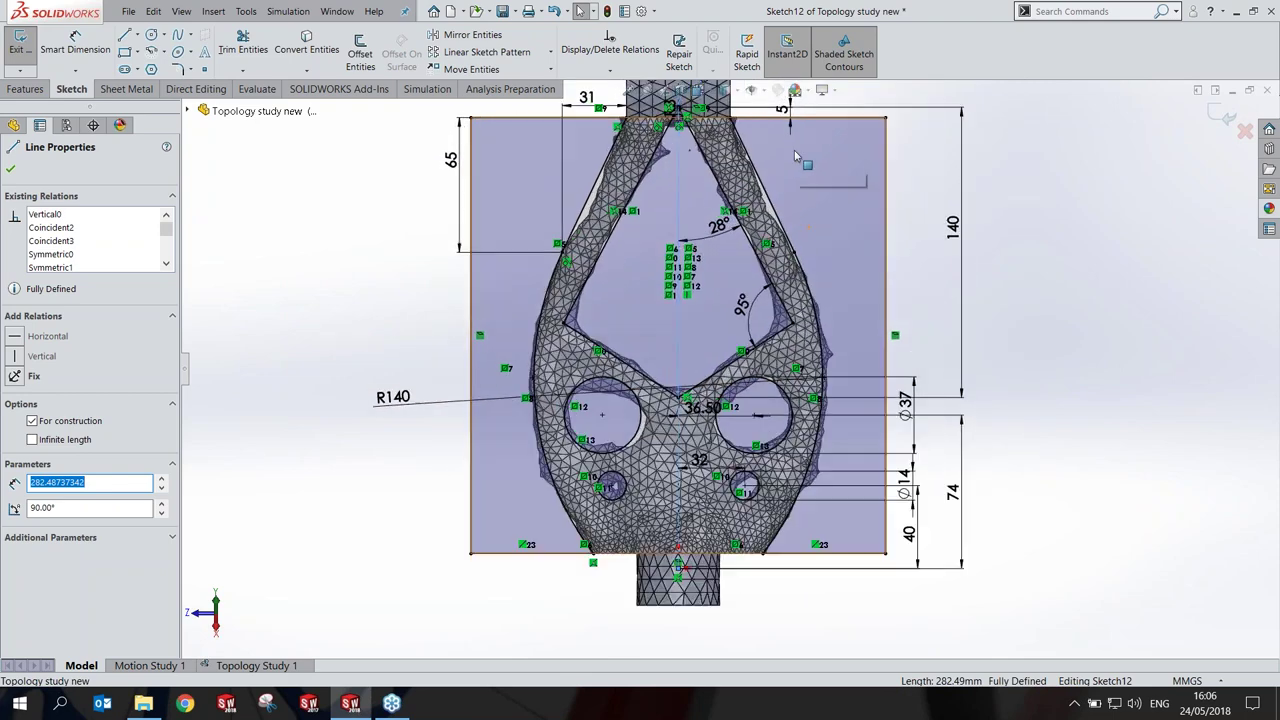
{"action": "middle_click_drag", "start_coordinate": [808, 228], "coordinate": [798, 279], "text": "ctrl"}
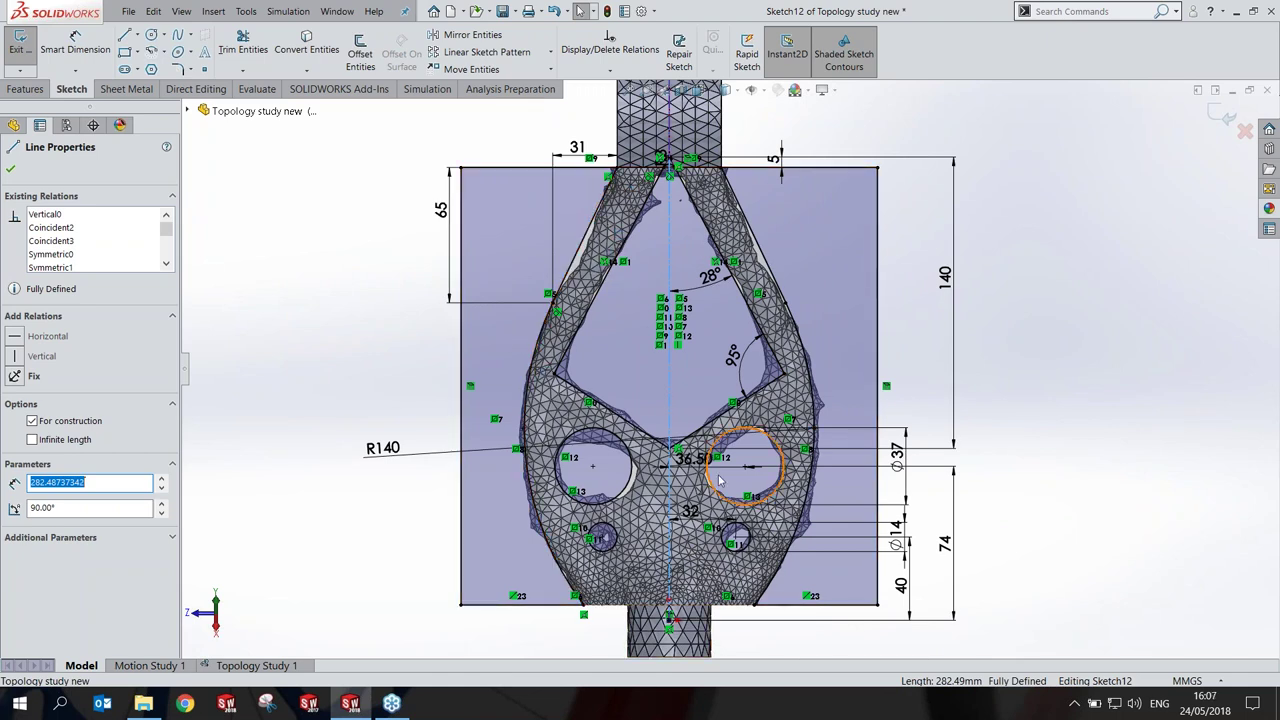
{"action": "key", "text": "Escape"}
{"action": "left_click_drag", "start_coordinate": [730, 438], "coordinate": [912, 384]}
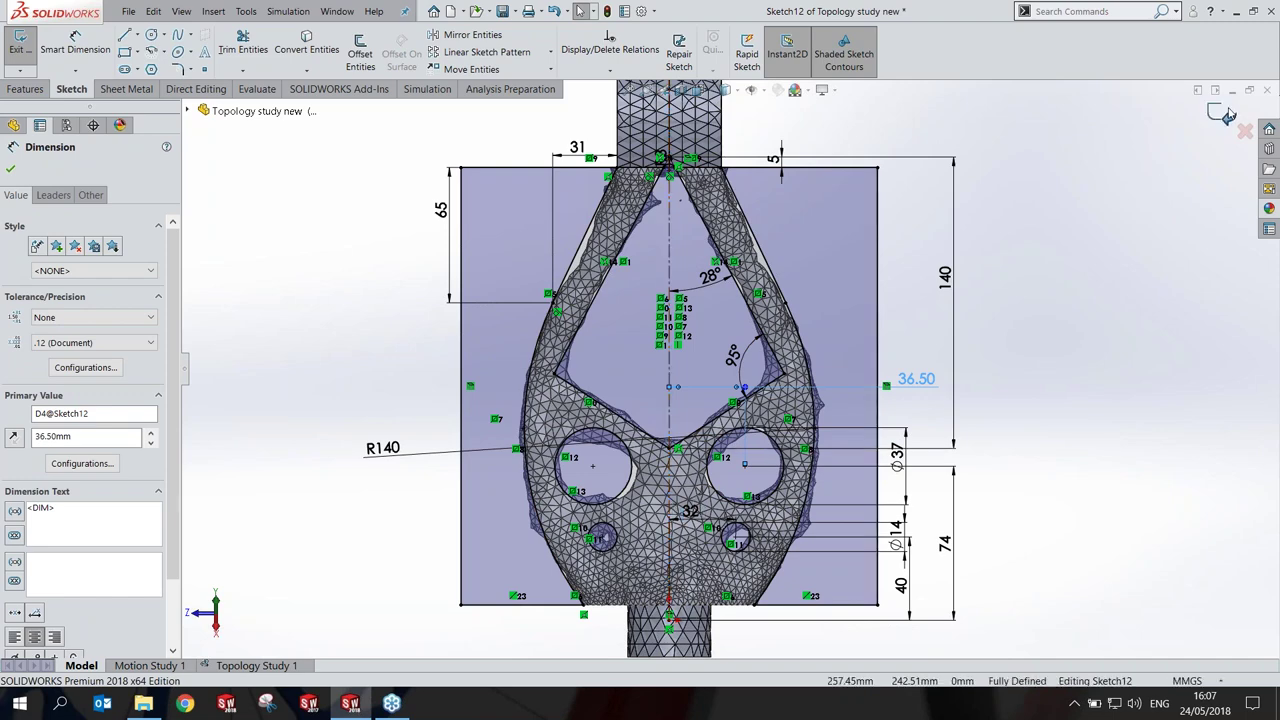
Step: Exit Sketch12 and make the bracket body opaque with Change Transparency
{"action": "left_click", "coordinate": [18, 45]}
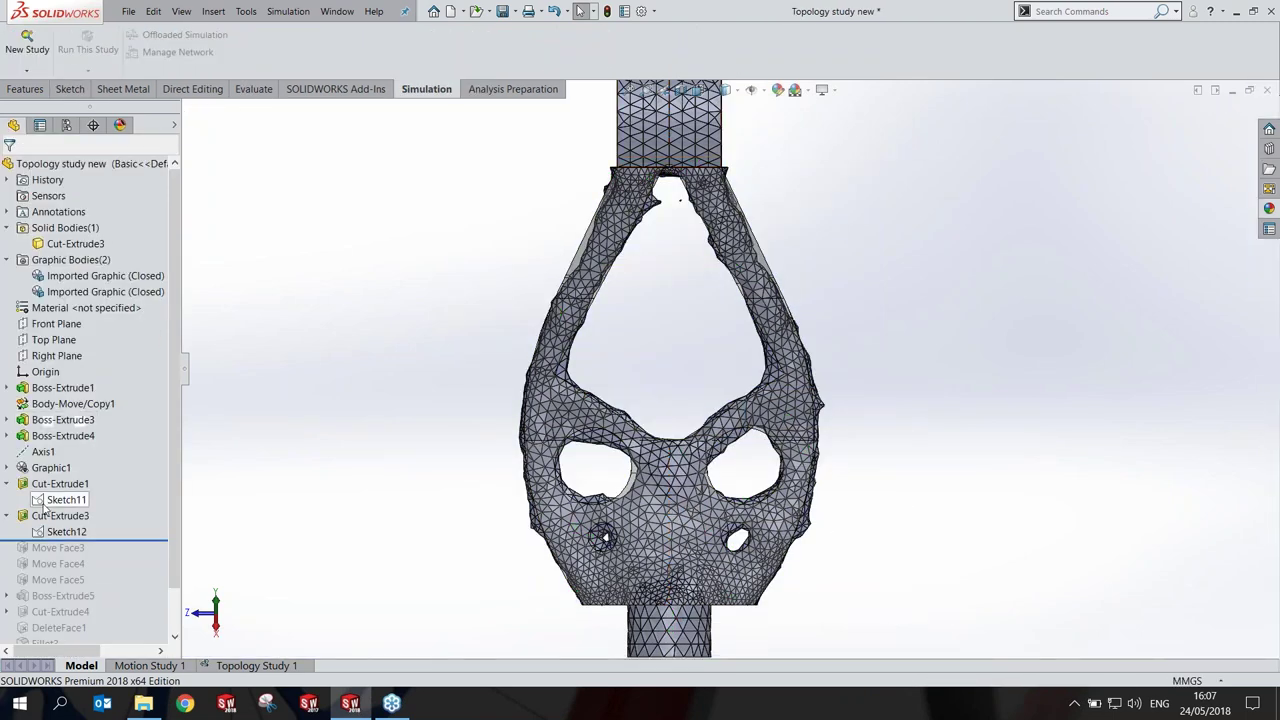
{"action": "right_click", "coordinate": [76, 248]}
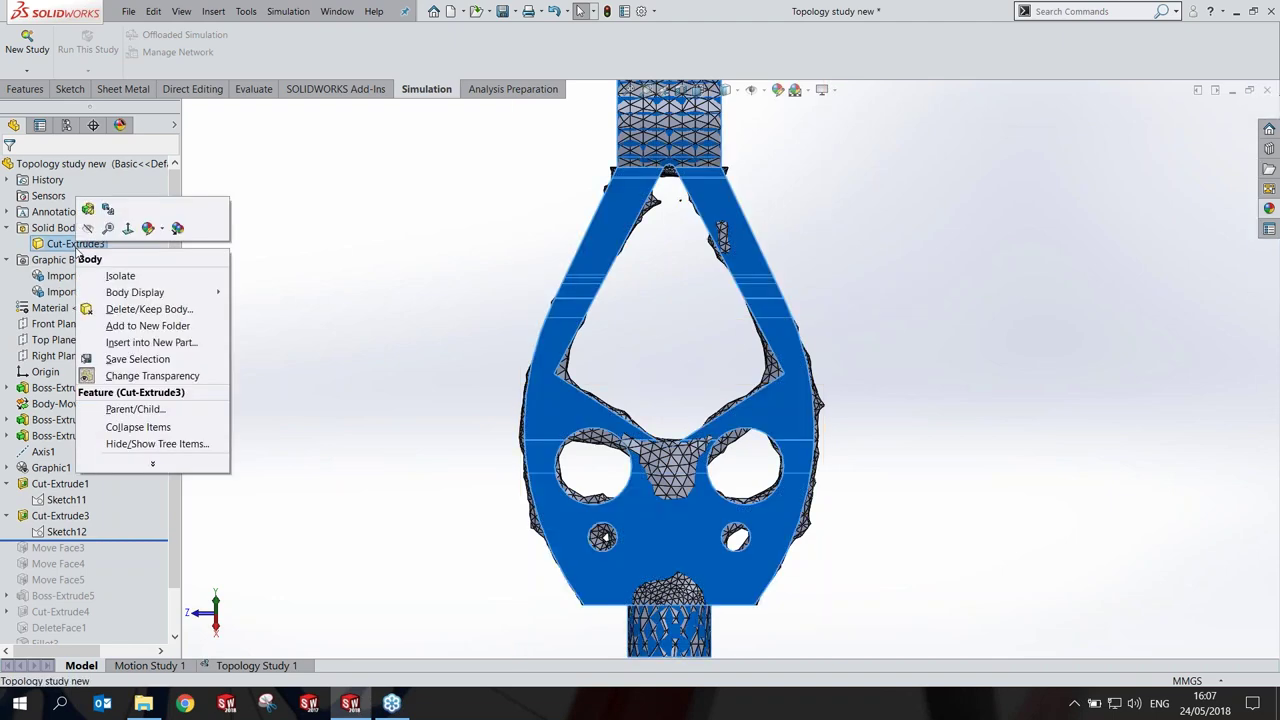
{"action": "left_click", "coordinate": [122, 377]}
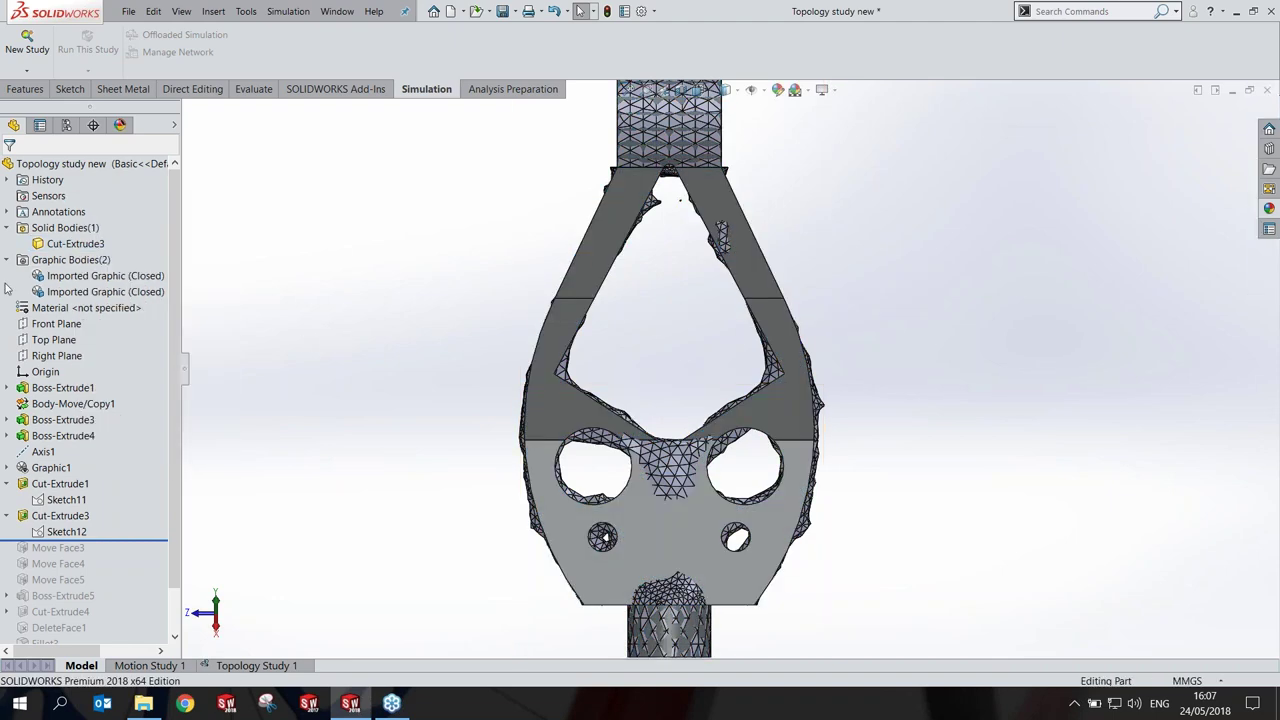
Step: Hide the Imported Graphic mesh and tilt the bracket into a 3D view
{"action": "right_click", "coordinate": [70, 276]}
{"action": "left_click", "coordinate": [80, 286]}
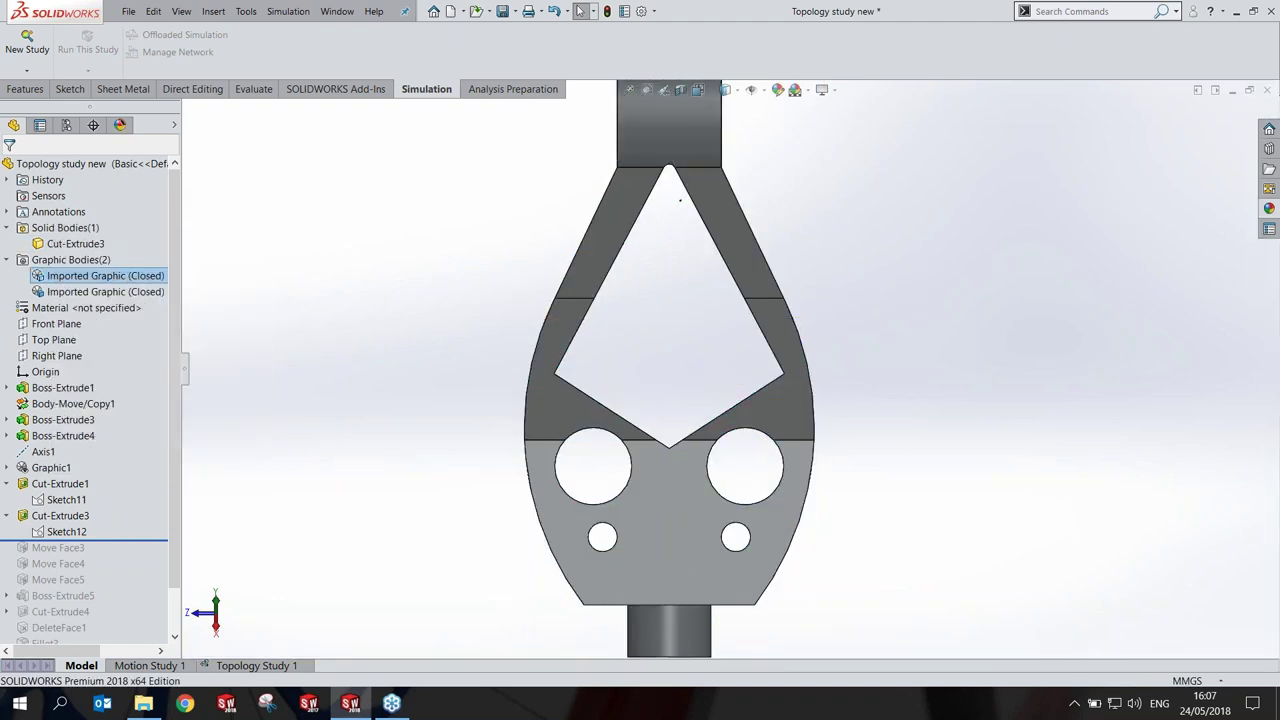
{"action": "mouse_move", "coordinate": [680, 200]}
{"action": "middle_mouse_down"}
{"action": "mouse_move", "coordinate": [500, 178]}
{"action": "mouse_move", "coordinate": [734, 325]}
{"action": "mouse_move", "coordinate": [737, 276]}
{"action": "mouse_move", "coordinate": [729, 343]}
{"action": "mouse_move", "coordinate": [700, 330]}
{"action": "middle_mouse_up"}
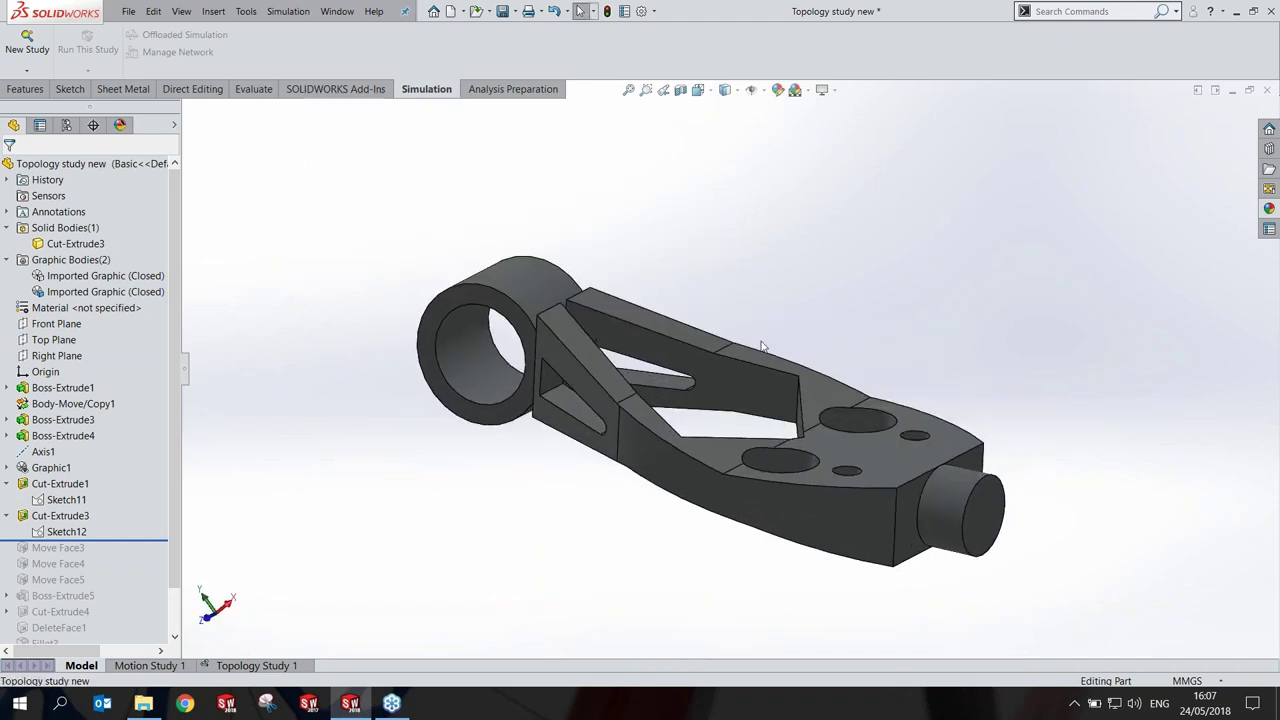
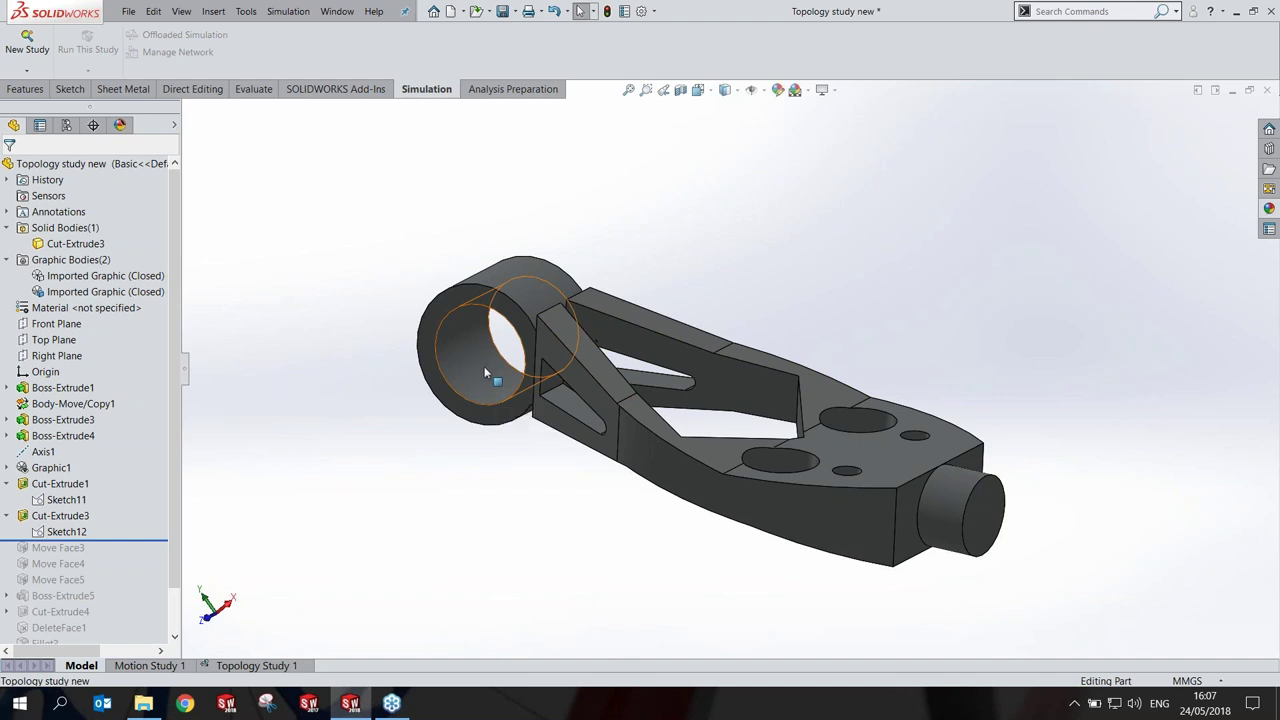
Step: Activate the Fine configuration, then go back to the FeatureManager tree
{"action": "left_click", "coordinate": [943, 520]}
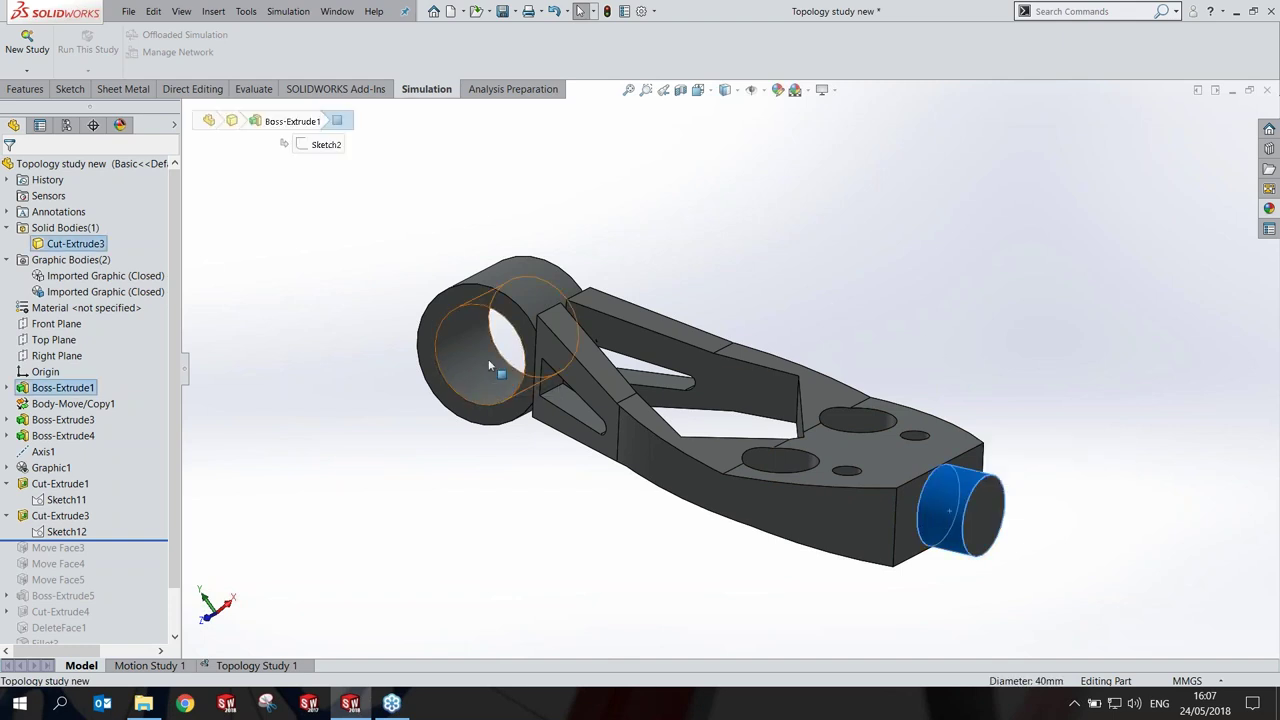
{"action": "left_click", "coordinate": [330, 351]}
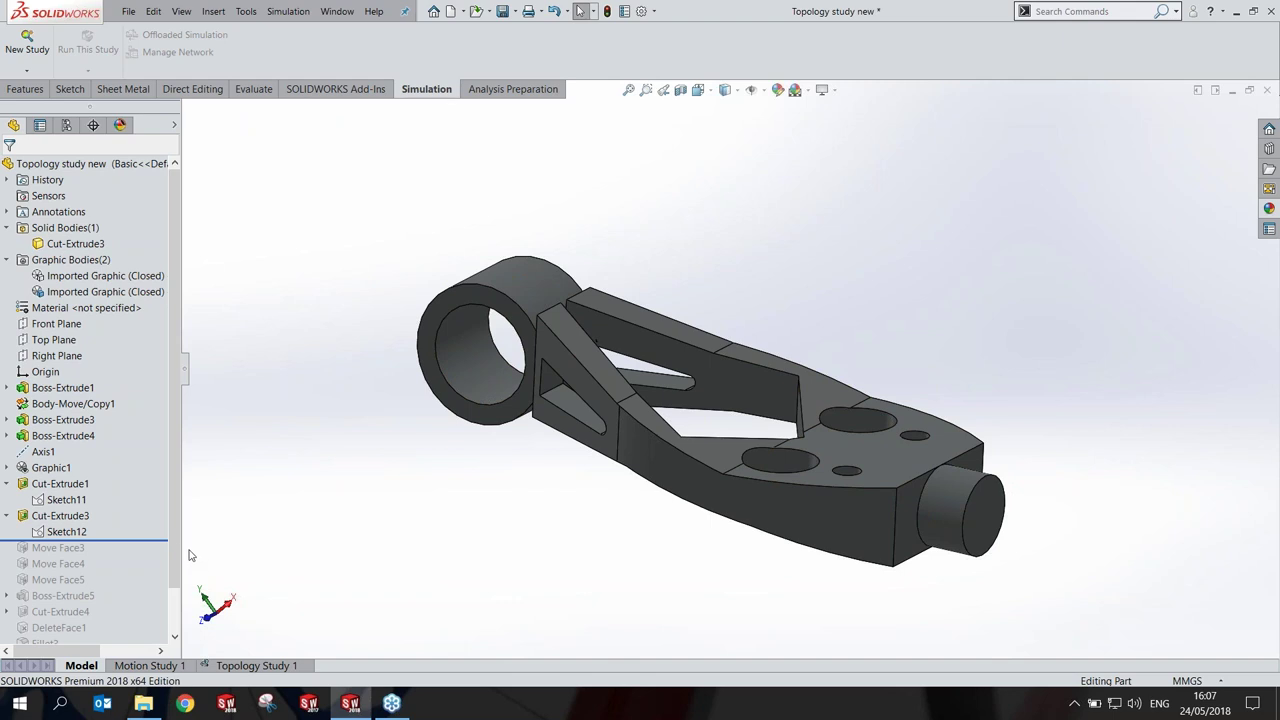
{"action": "left_click", "coordinate": [66, 125]}
{"action": "double_click", "coordinate": [107, 222]}
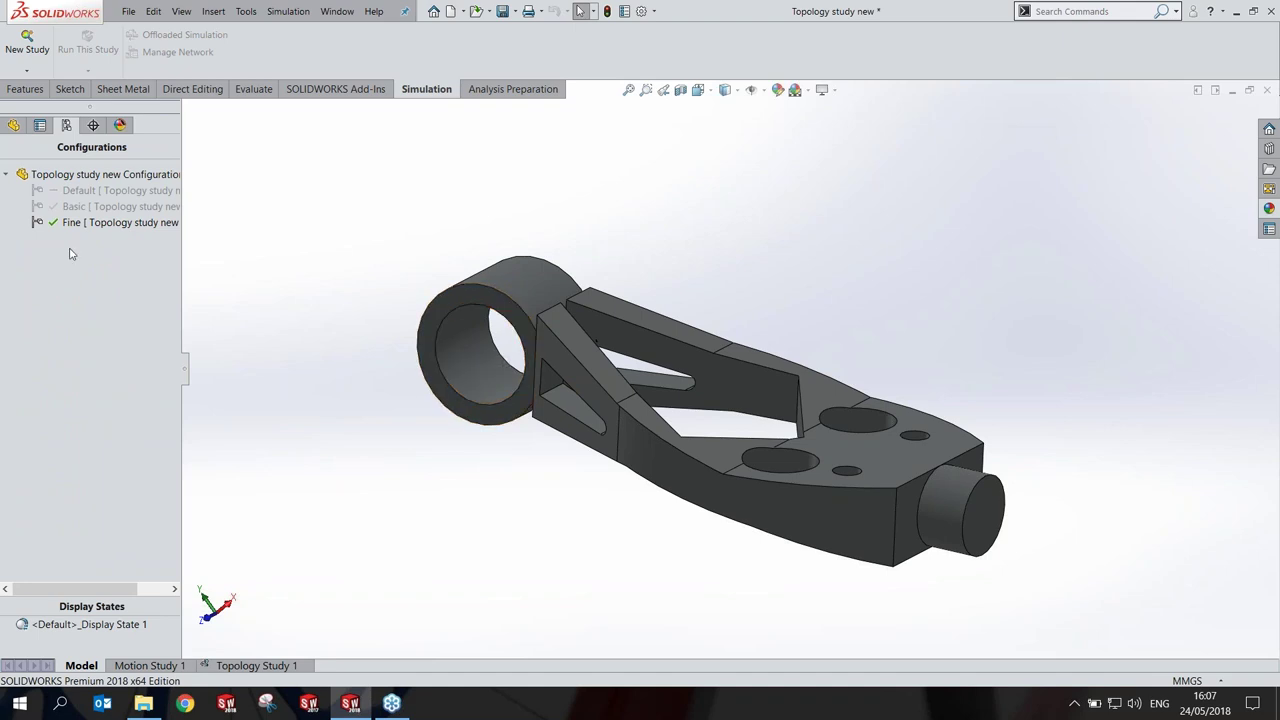
{"action": "left_click", "coordinate": [14, 125]}
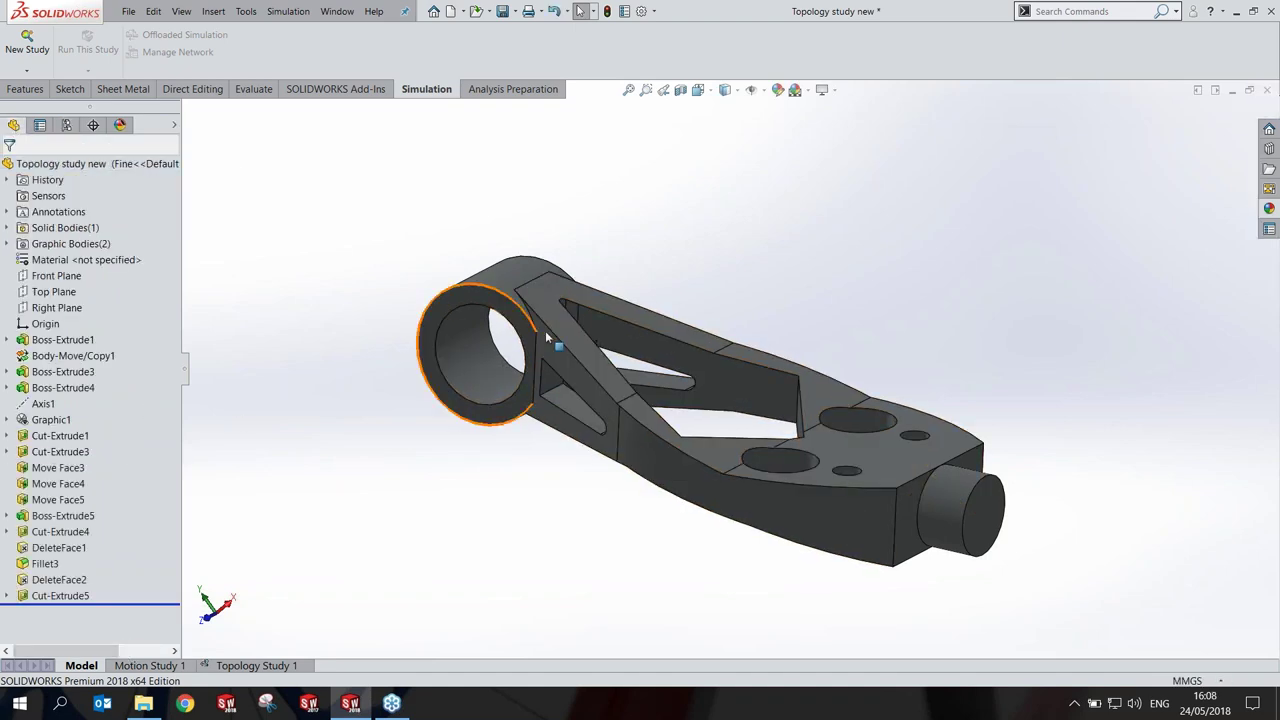
Step: Start a fillet on the first inner edge of the triangular cutout
{"action": "scroll", "coordinate": [589, 313], "scroll_direction": "down", "scroll_amount": 3}
{"action": "scroll", "coordinate": [589, 313], "scroll_direction": "down", "scroll_amount": 1}
{"action": "scroll", "coordinate": [515, 310], "scroll_direction": "down", "scroll_amount": 2}
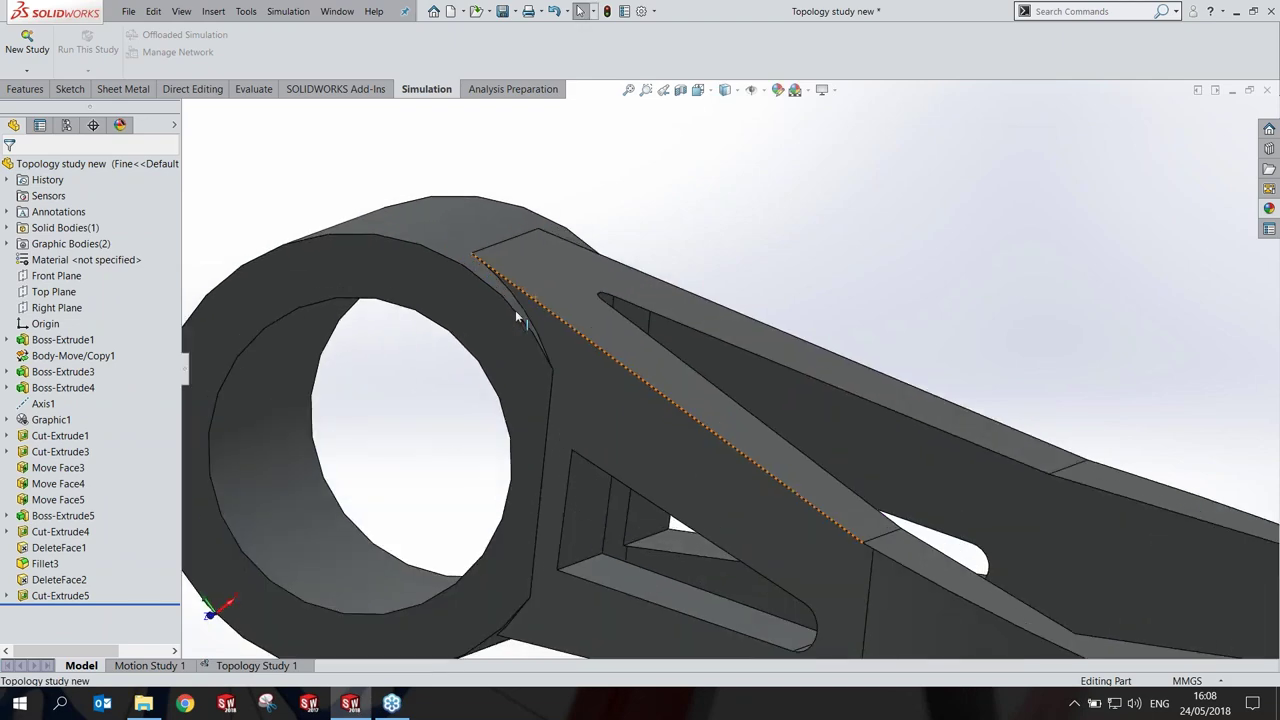
{"action": "scroll", "coordinate": [606, 393], "scroll_direction": "up", "scroll_amount": 2}
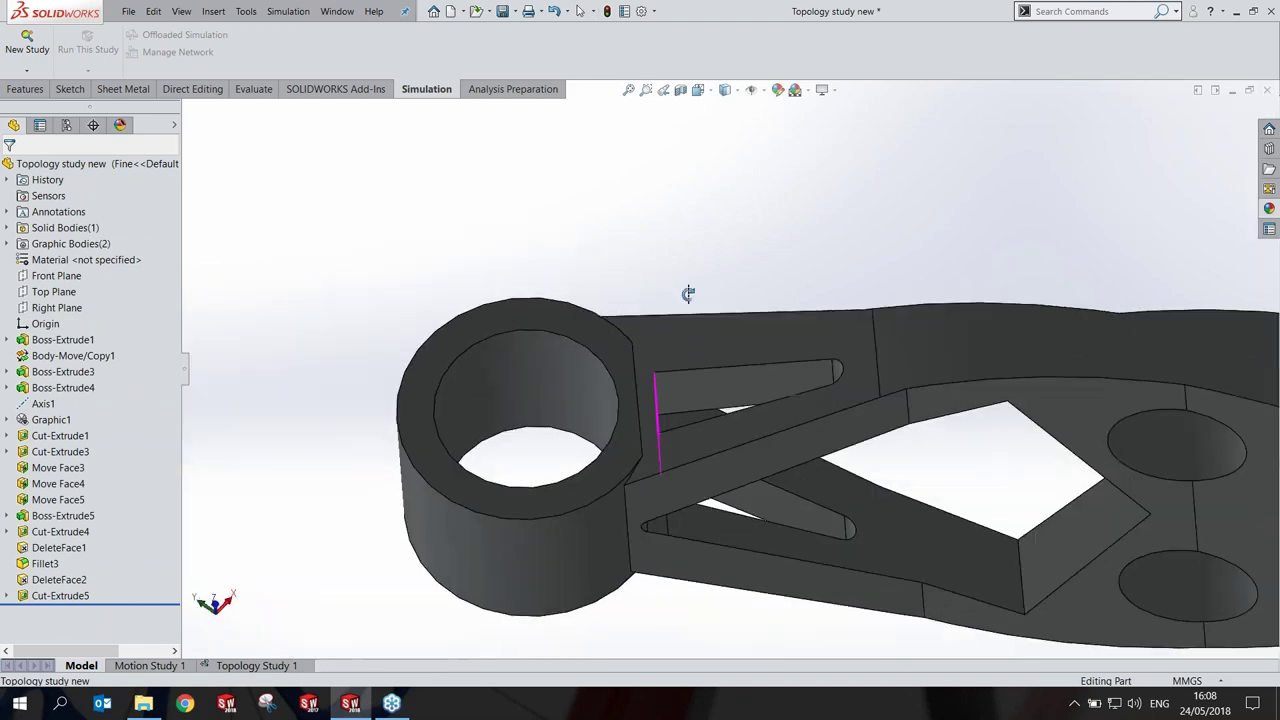
{"action": "scroll", "coordinate": [1060, 430], "scroll_direction": "up", "scroll_amount": 3}
{"action": "scroll", "coordinate": [990, 520], "scroll_direction": "down", "scroll_amount": 2}
{"action": "scroll", "coordinate": [978, 560], "scroll_direction": "down", "scroll_amount": 1}
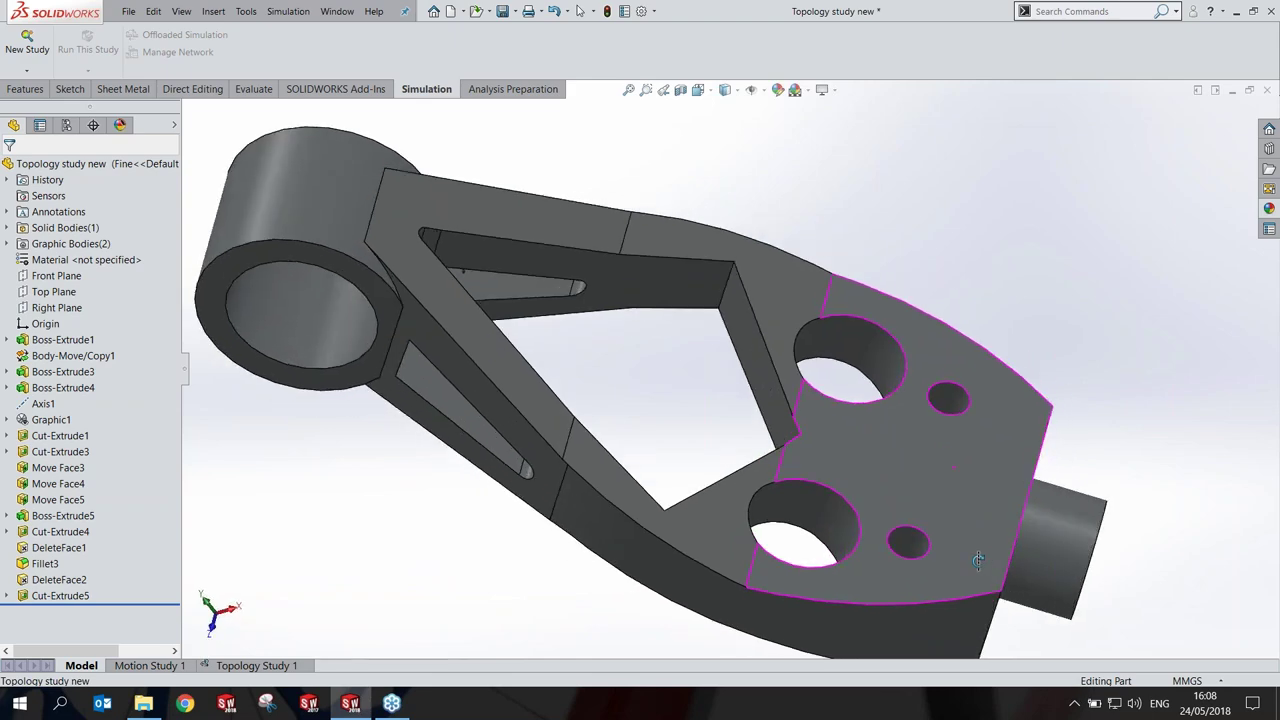
{"action": "left_click", "coordinate": [26, 89]}
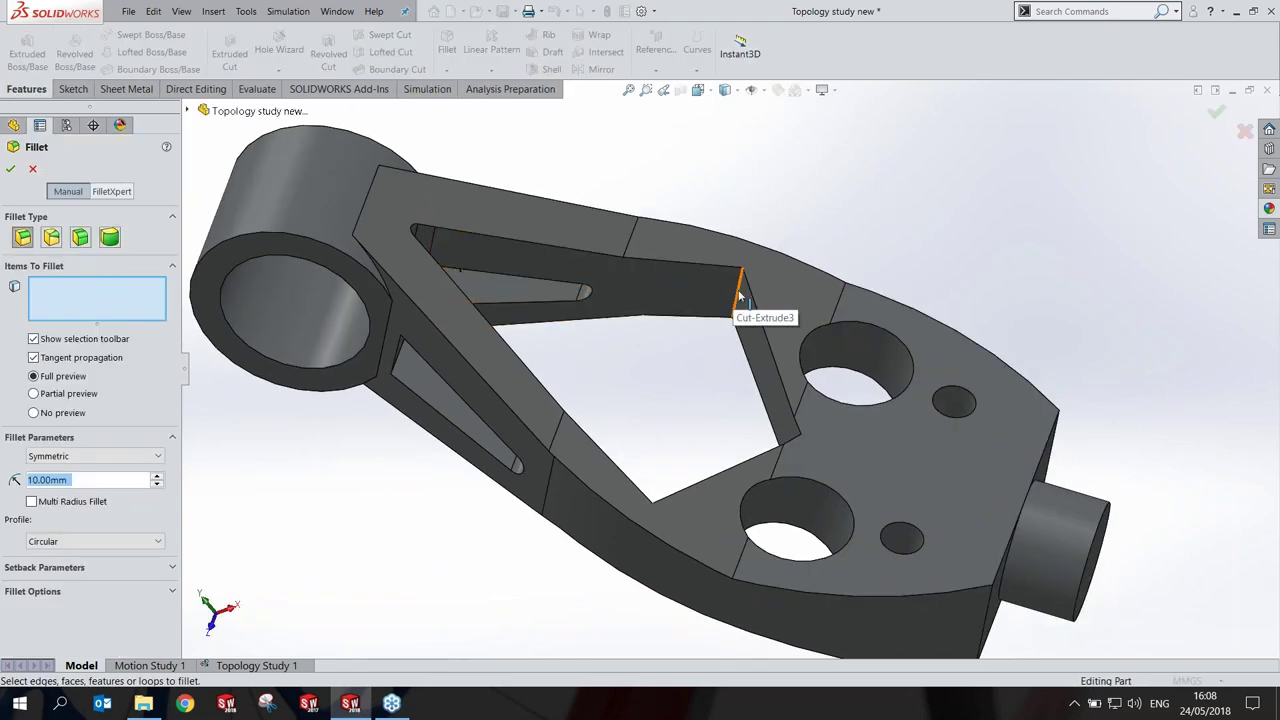
{"action": "left_click", "coordinate": [773, 424]}
Step: Add two more cutout corner edges and confirm the 10 mm fillet
{"action": "middle_click_drag", "start_coordinate": [773, 424], "coordinate": [657, 621]}
{"action": "left_click", "coordinate": [632, 592]}
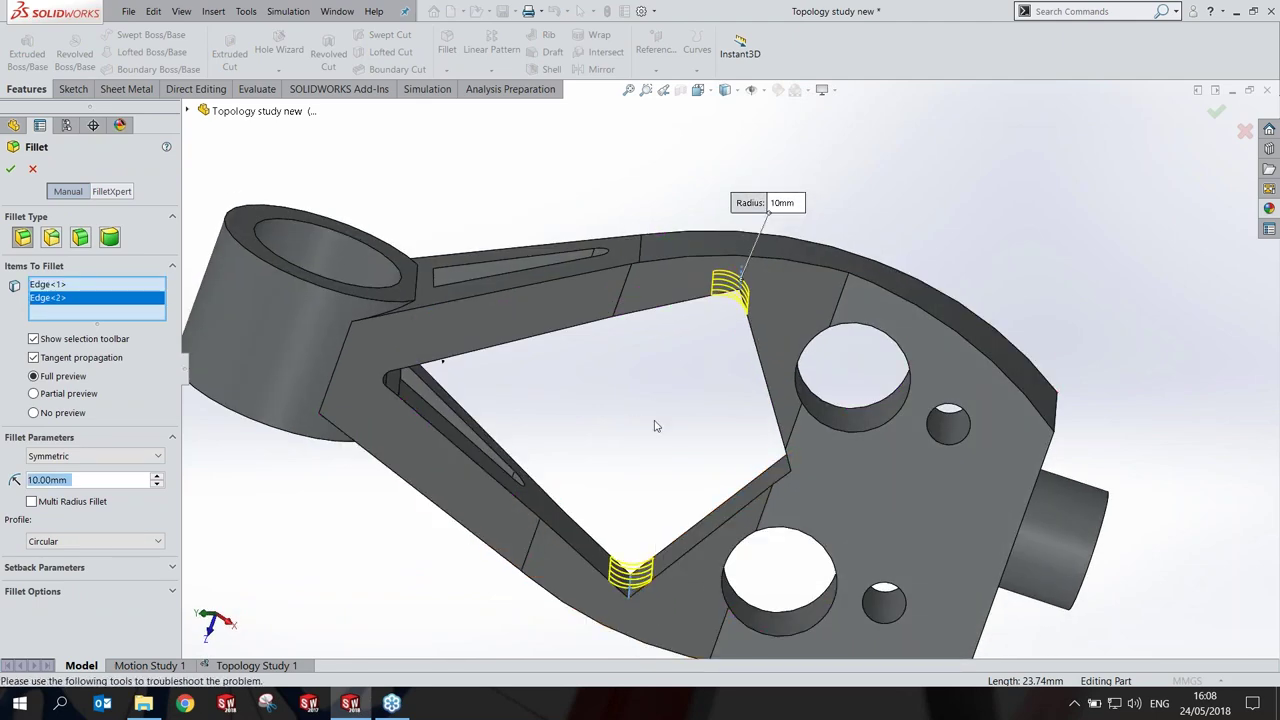
{"action": "middle_click_drag", "start_coordinate": [634, 403], "coordinate": [724, 522]}
{"action": "left_click", "coordinate": [724, 522]}
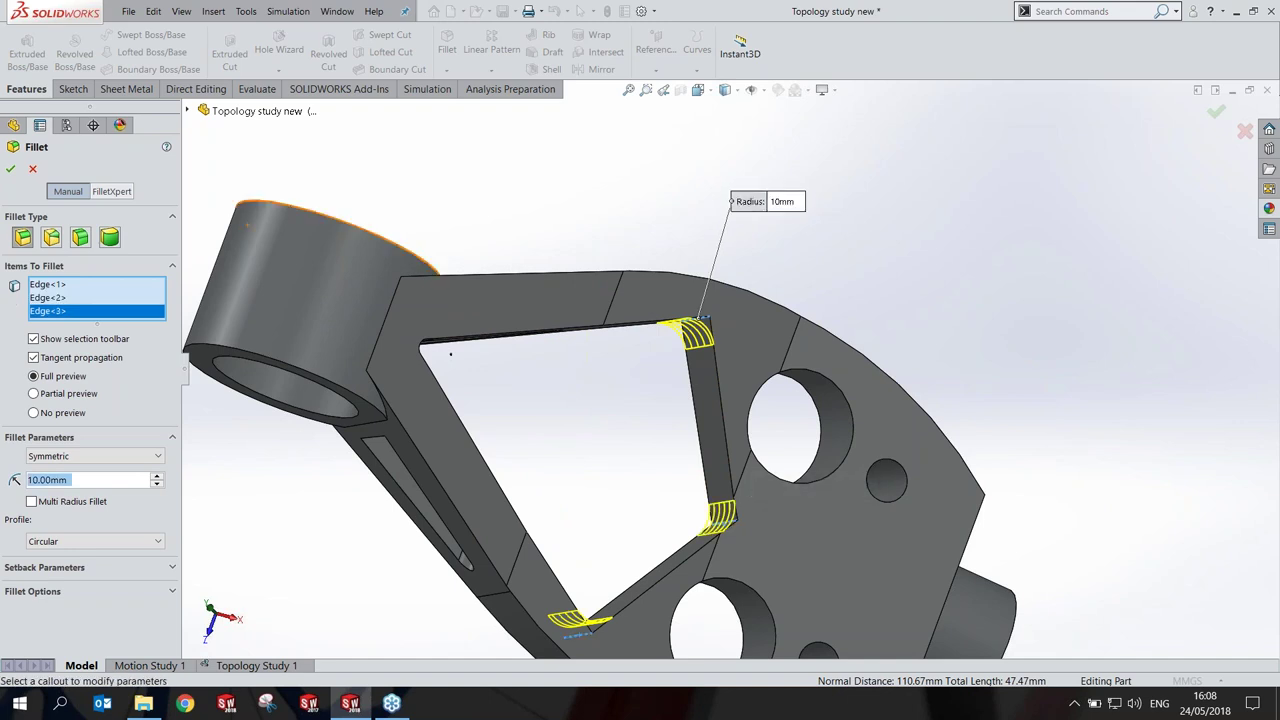
{"action": "left_click", "coordinate": [10, 168]}
{"action": "scroll", "coordinate": [450, 353], "scroll_direction": "up", "scroll_amount": 3}
{"action": "middle_click_drag", "start_coordinate": [614, 131], "coordinate": [722, 318]}
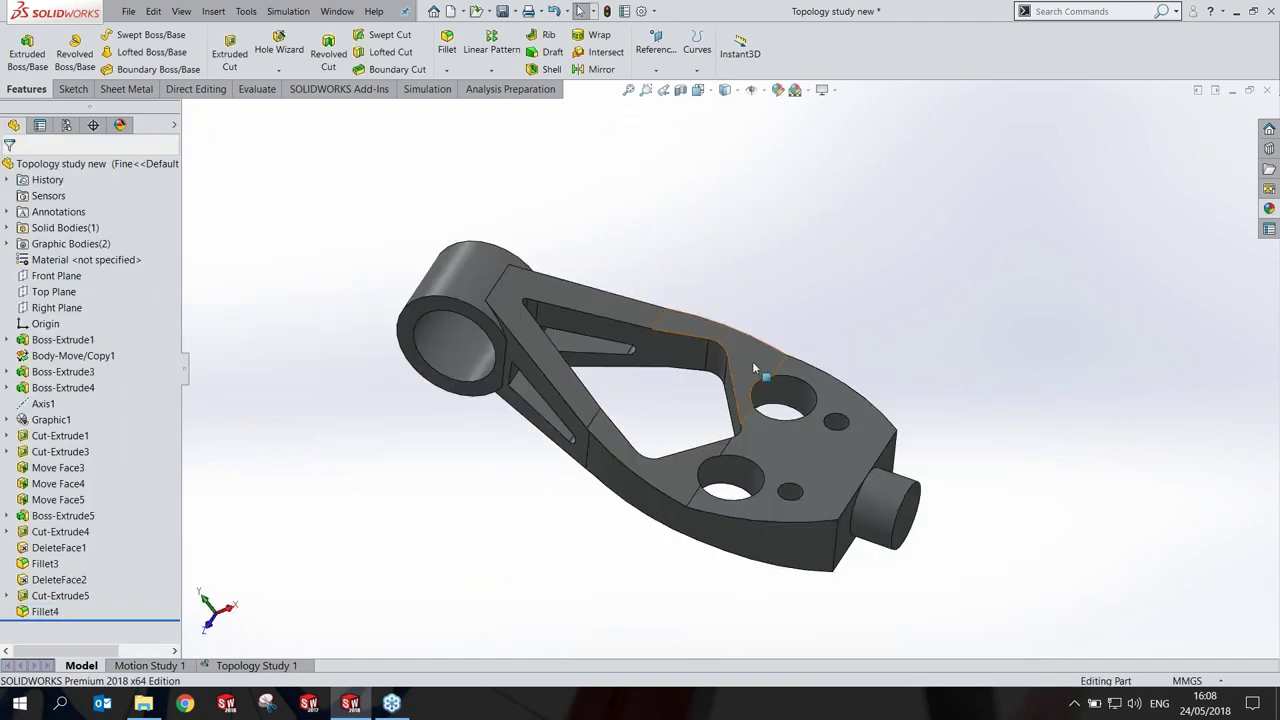
Step: Inspect the new fillets from several angles, then bring up Topology Study 1
{"action": "mouse_move", "coordinate": [722, 318]}
{"action": "middle_mouse_down"}
{"action": "mouse_move", "coordinate": [707, 264]}
{"action": "mouse_move", "coordinate": [692, 326]}
{"action": "middle_mouse_up"}
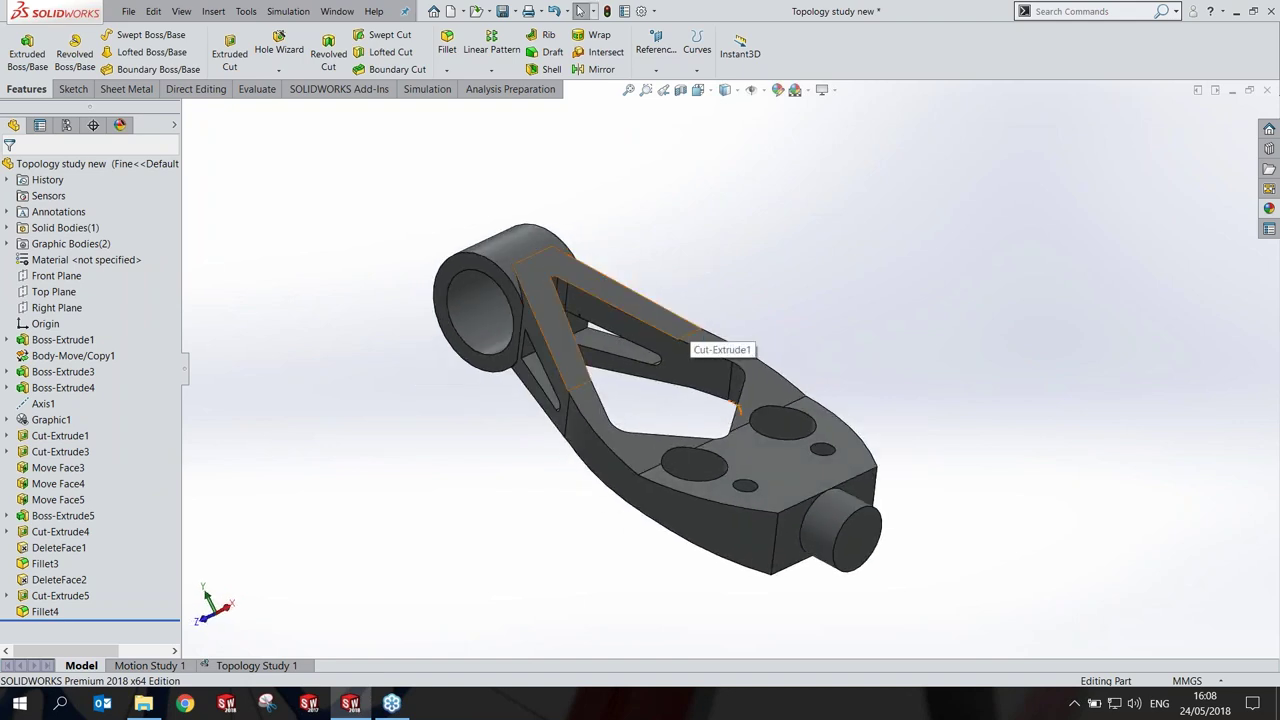
{"action": "mouse_move", "coordinate": [692, 326]}
{"action": "middle_mouse_down"}
{"action": "mouse_move", "coordinate": [723, 194]}
{"action": "mouse_move", "coordinate": [713, 237]}
{"action": "mouse_move", "coordinate": [674, 249]}
{"action": "middle_mouse_up"}
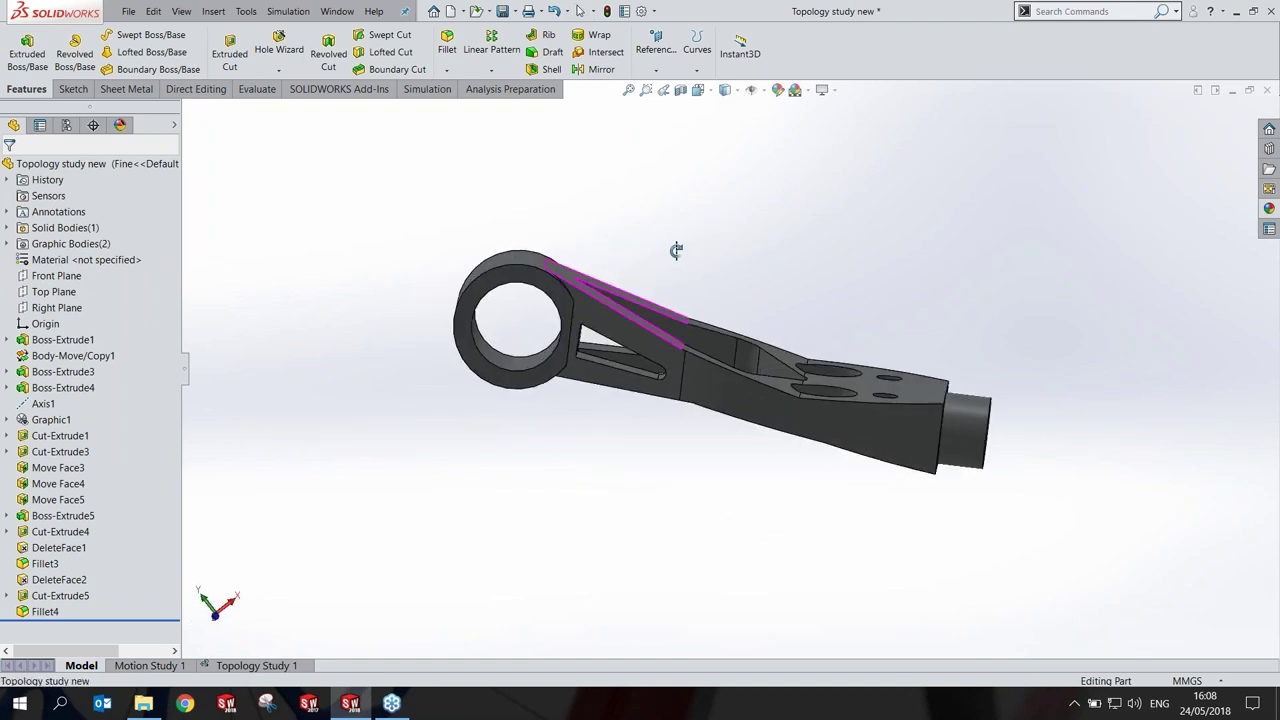
{"action": "mouse_move", "coordinate": [817, 288]}
{"action": "middle_mouse_down"}
{"action": "mouse_move", "coordinate": [777, 330]}
{"action": "mouse_move", "coordinate": [757, 380]}
{"action": "middle_mouse_up"}
{"action": "scroll", "coordinate": [777, 330], "scroll_direction": "down", "scroll_amount": 2}
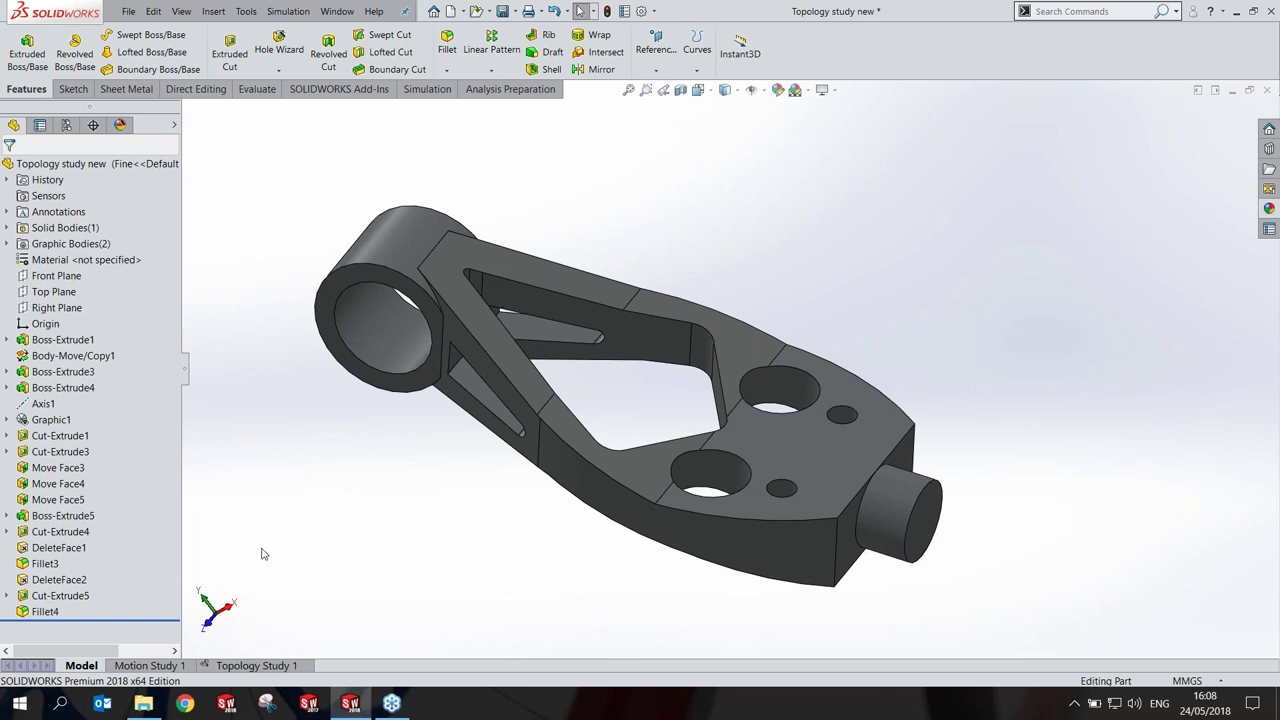
{"action": "left_click", "coordinate": [254, 668]}
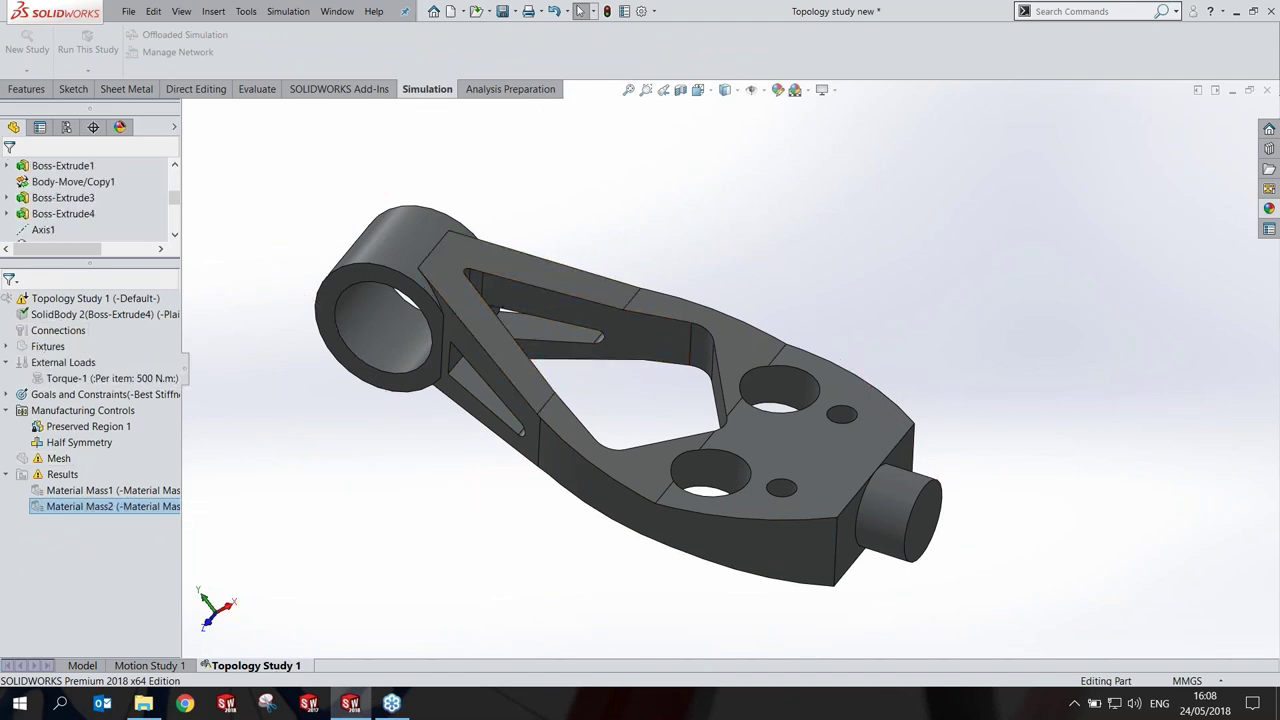
Step: Copy Topology Study 1 with default settings, then delete that wrongly configured copy
{"action": "right_click", "coordinate": [280, 668]}
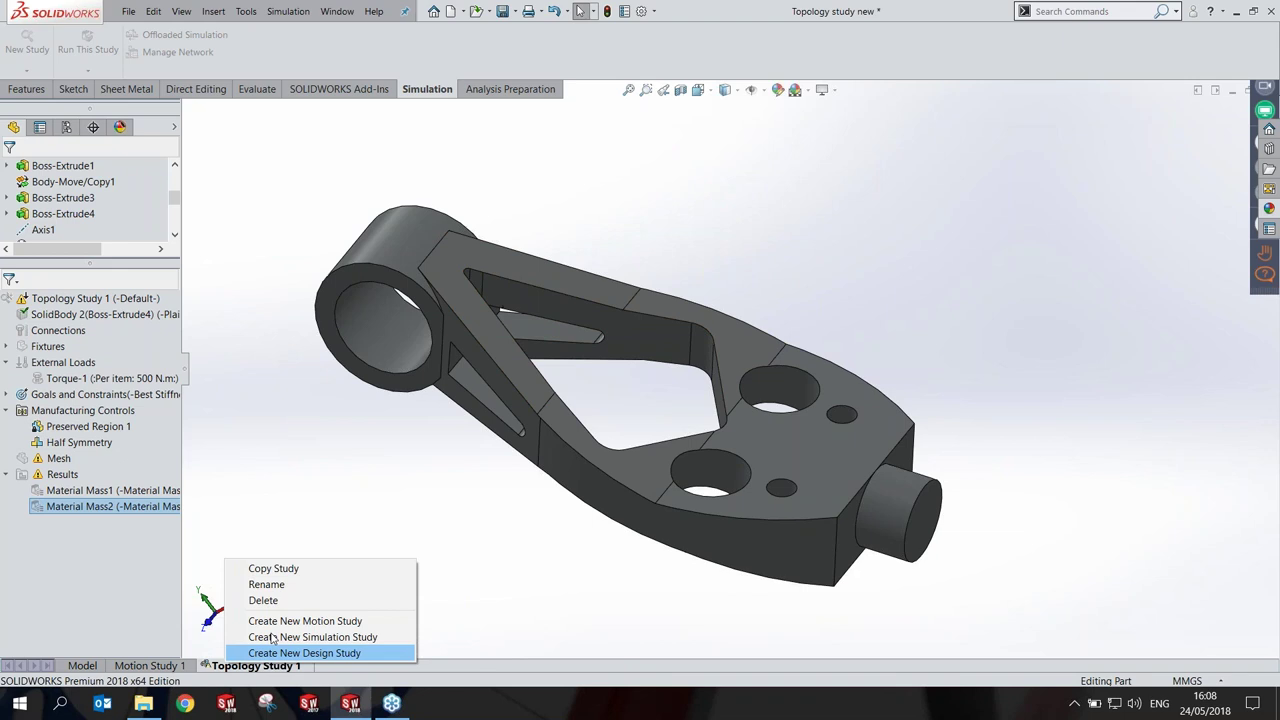
{"action": "left_click", "coordinate": [272, 569]}
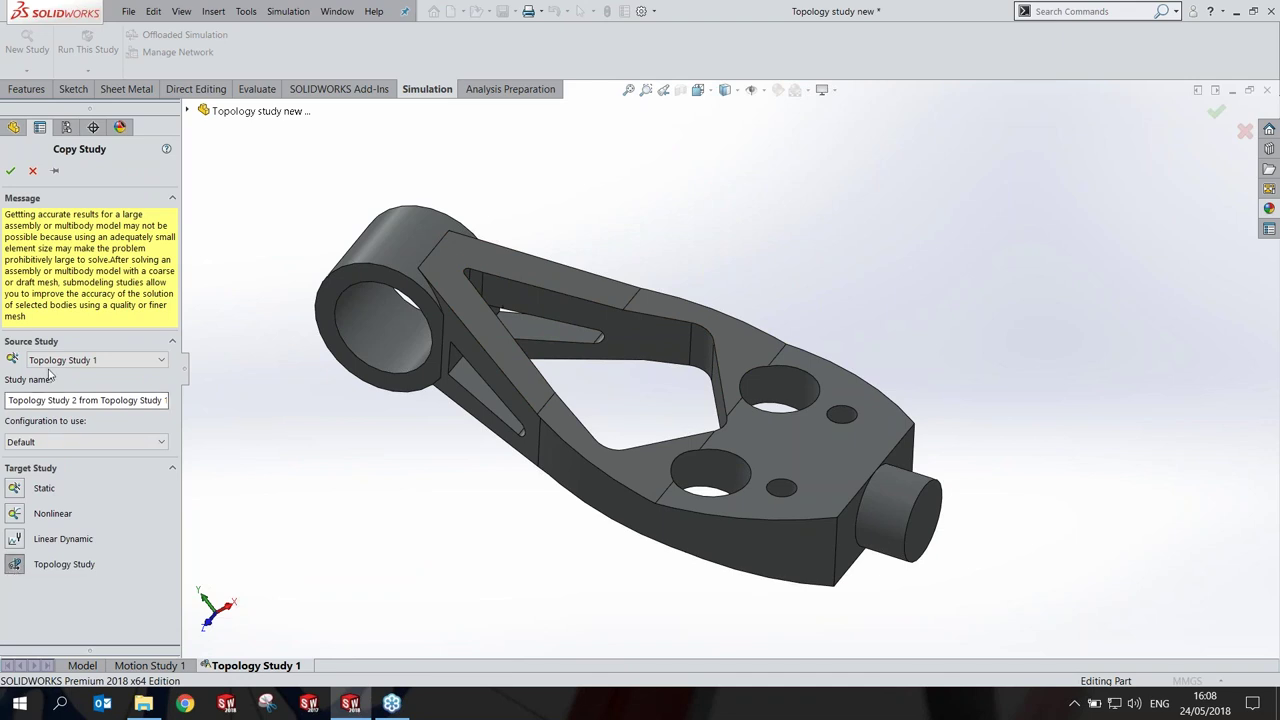
{"action": "left_click", "coordinate": [11, 174]}
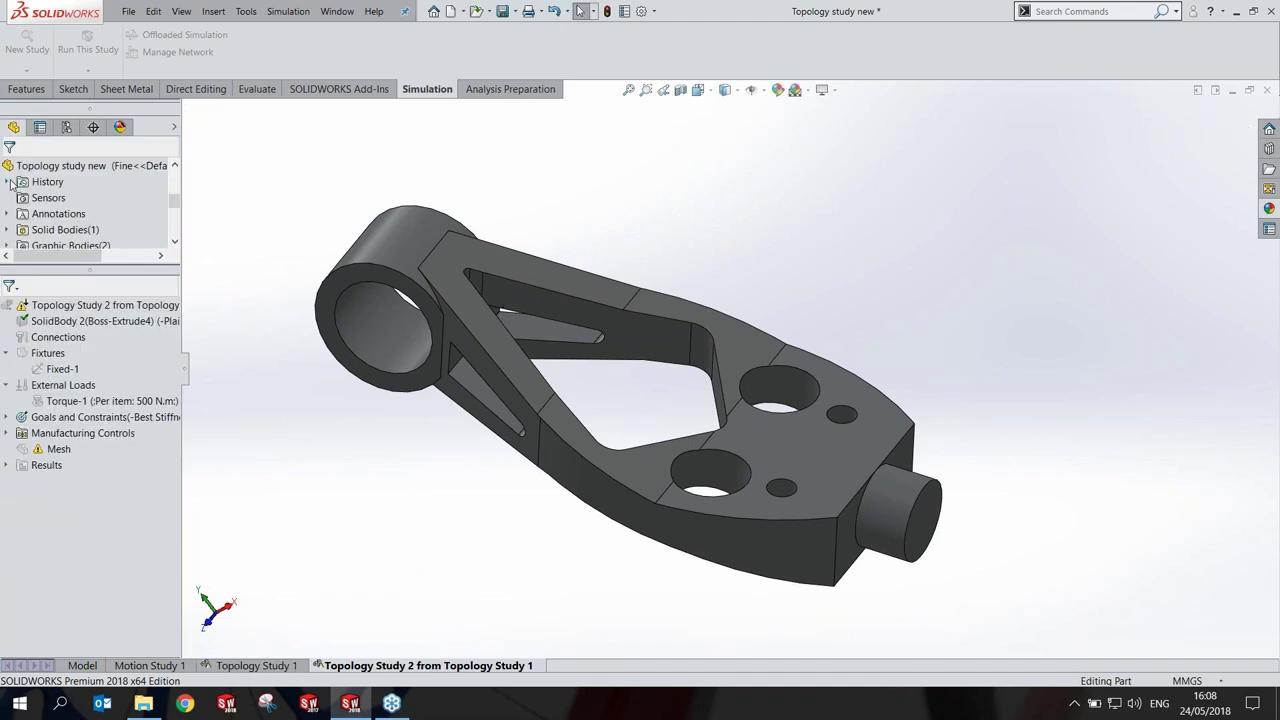
{"action": "scroll", "coordinate": [14, 227], "scroll_direction": "down", "scroll_amount": 3}
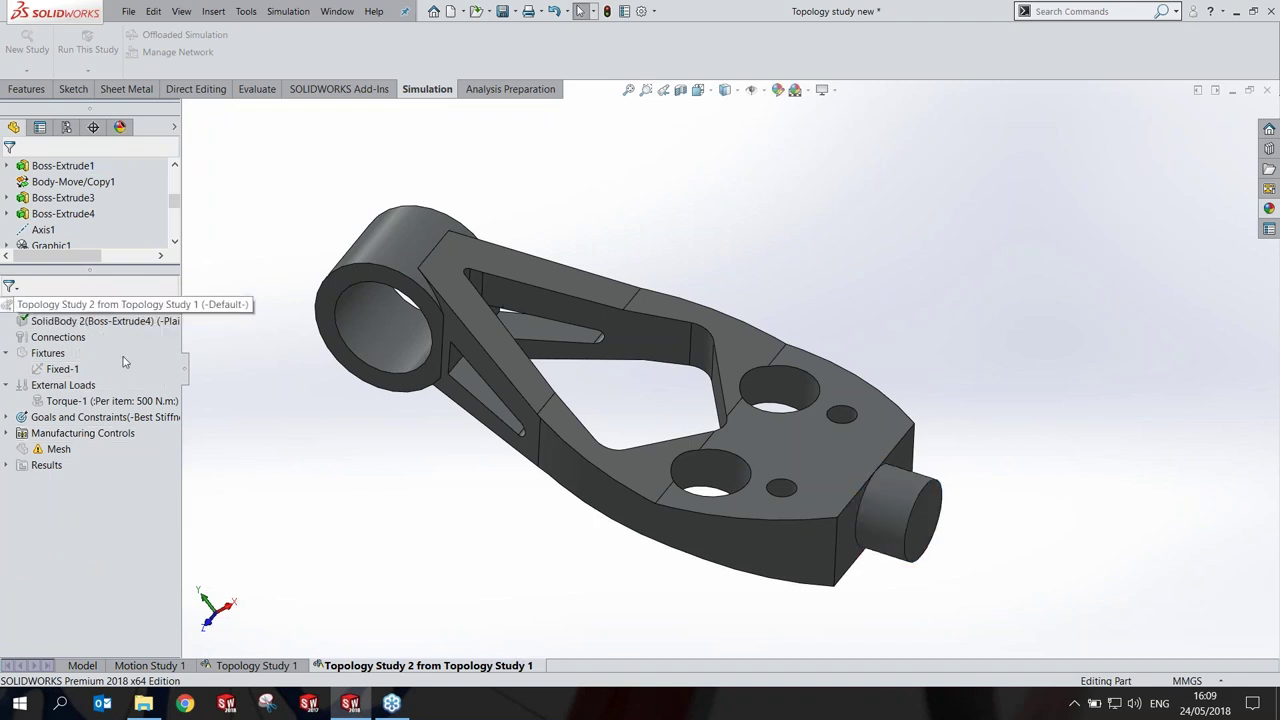
{"action": "right_click", "coordinate": [461, 666]}
{"action": "left_click", "coordinate": [455, 580]}
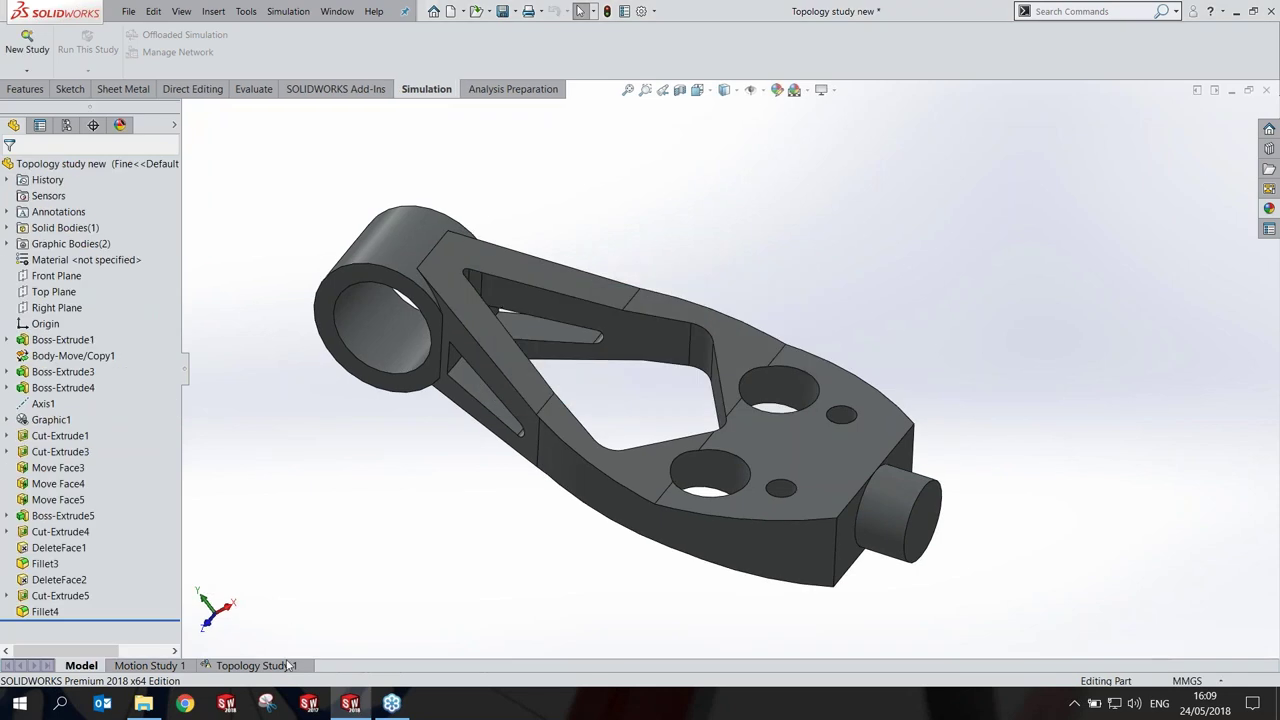
Step: Copy Topology Study 1 again, basing the copy on the Fine configuration
{"action": "right_click", "coordinate": [268, 666]}
{"action": "left_click", "coordinate": [262, 567]}
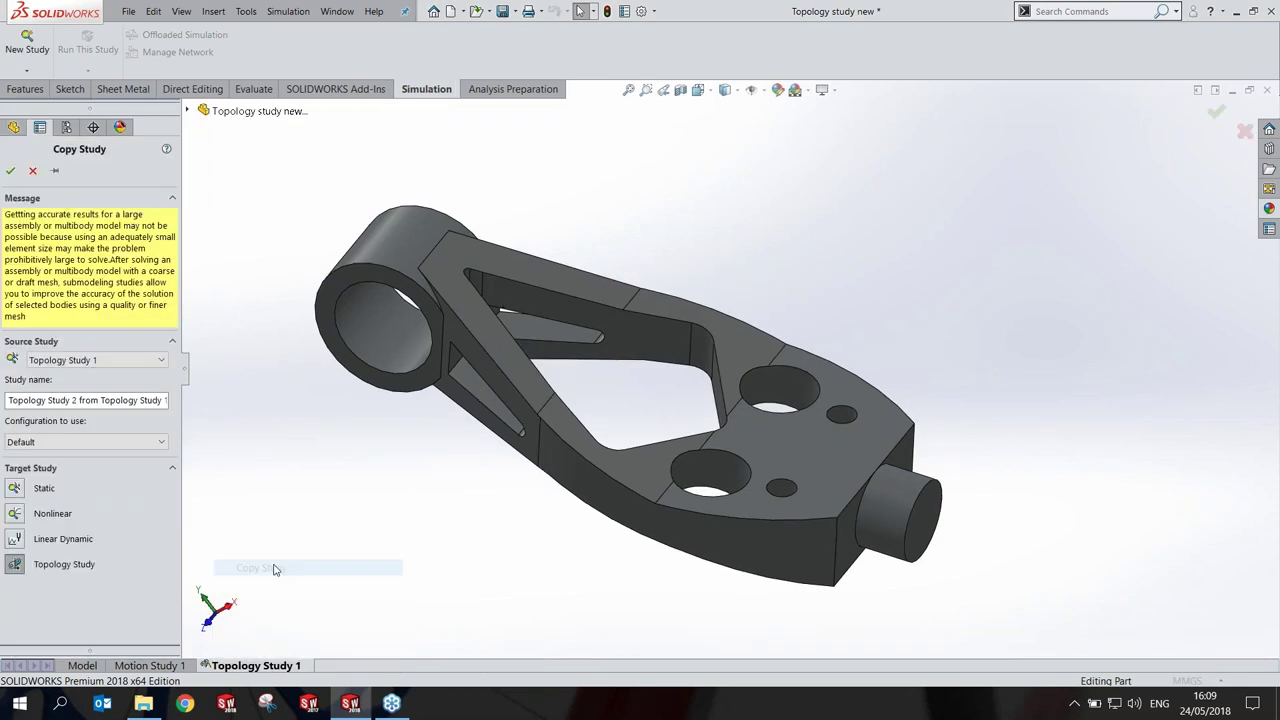
{"action": "left_click", "coordinate": [38, 446]}
{"action": "left_click", "coordinate": [50, 482]}
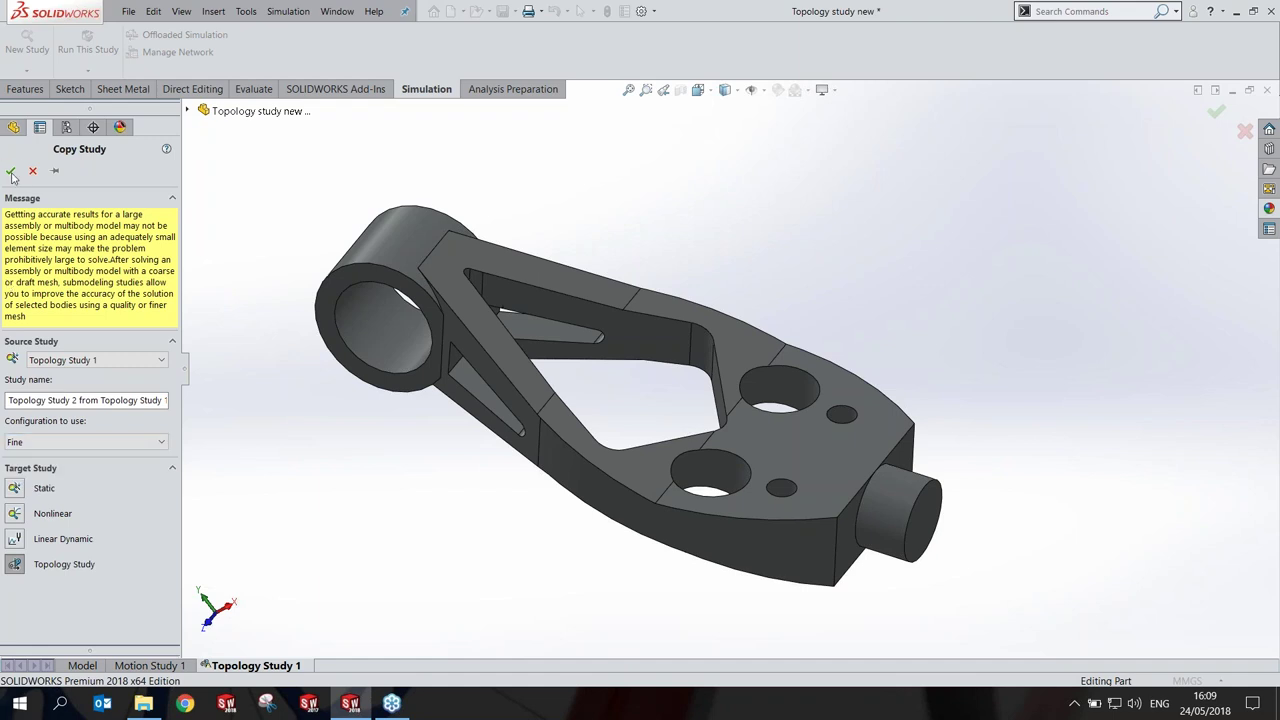
{"action": "left_click", "coordinate": [10, 170]}
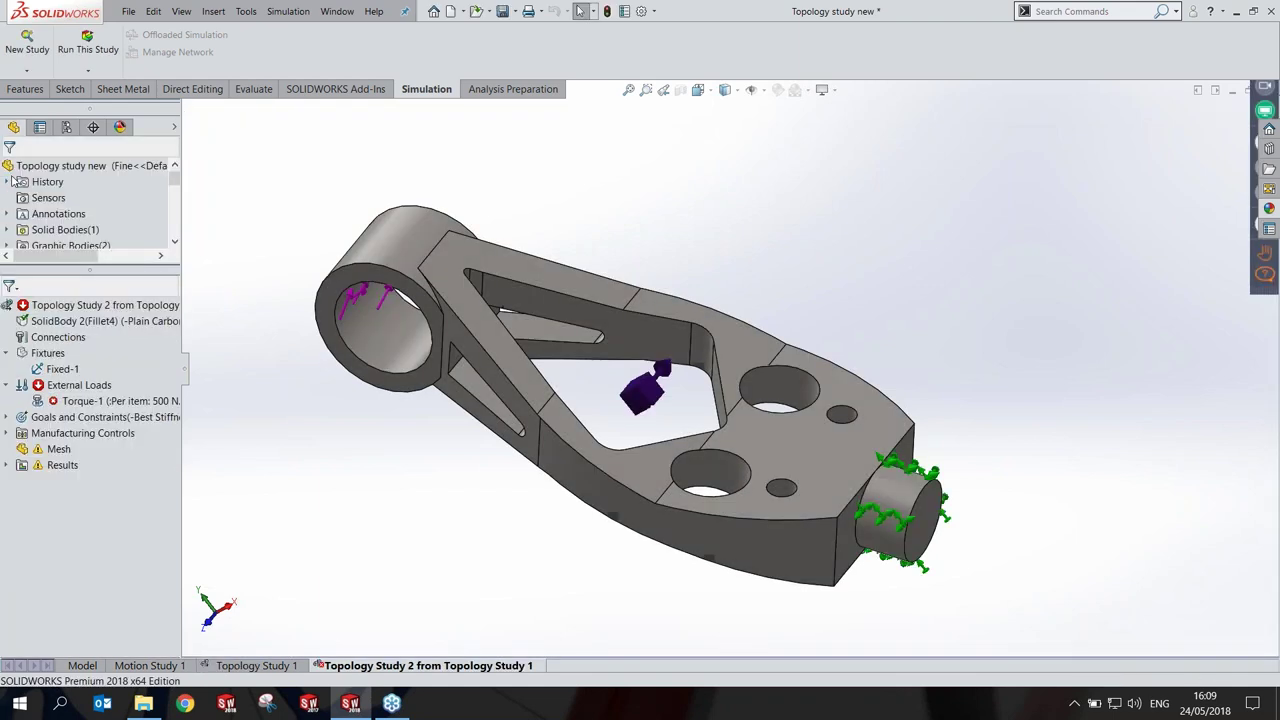
Step: Reattach the 500 N·m Torque-1 load to the ring's inner bore face
{"action": "right_click", "coordinate": [88, 404]}
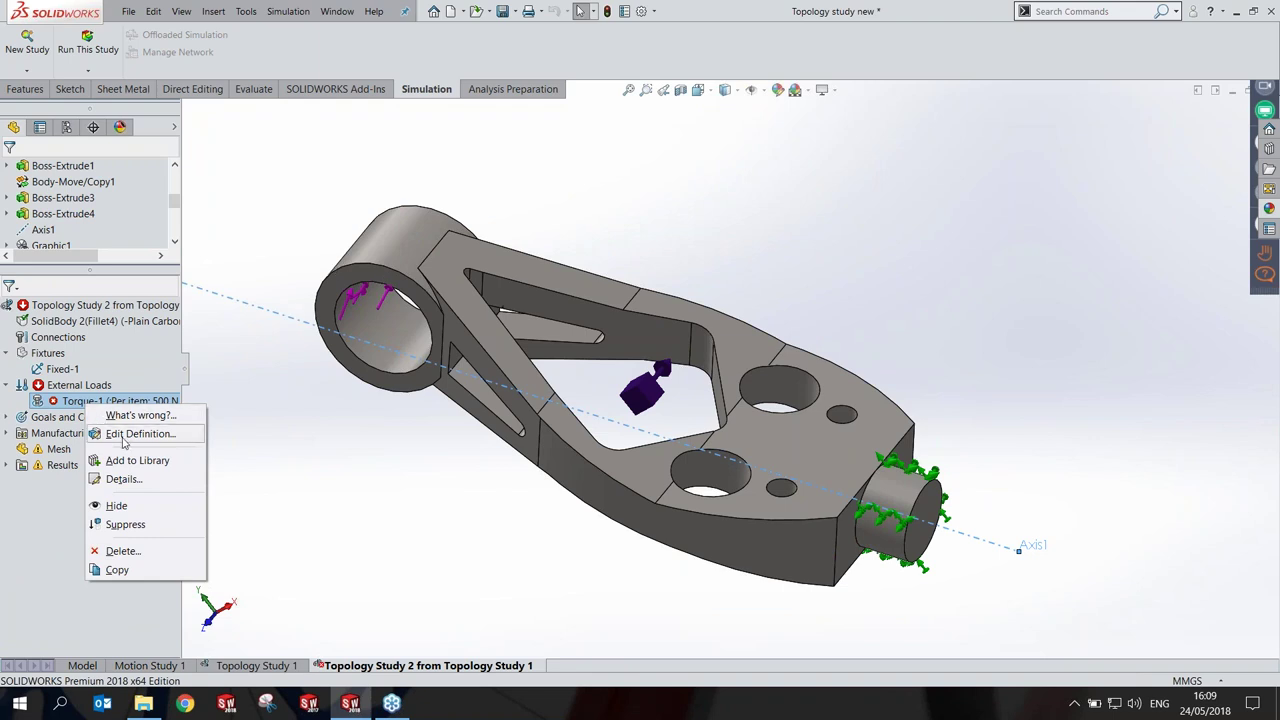
{"action": "left_click", "coordinate": [128, 436]}
{"action": "left_click", "coordinate": [698, 420]}
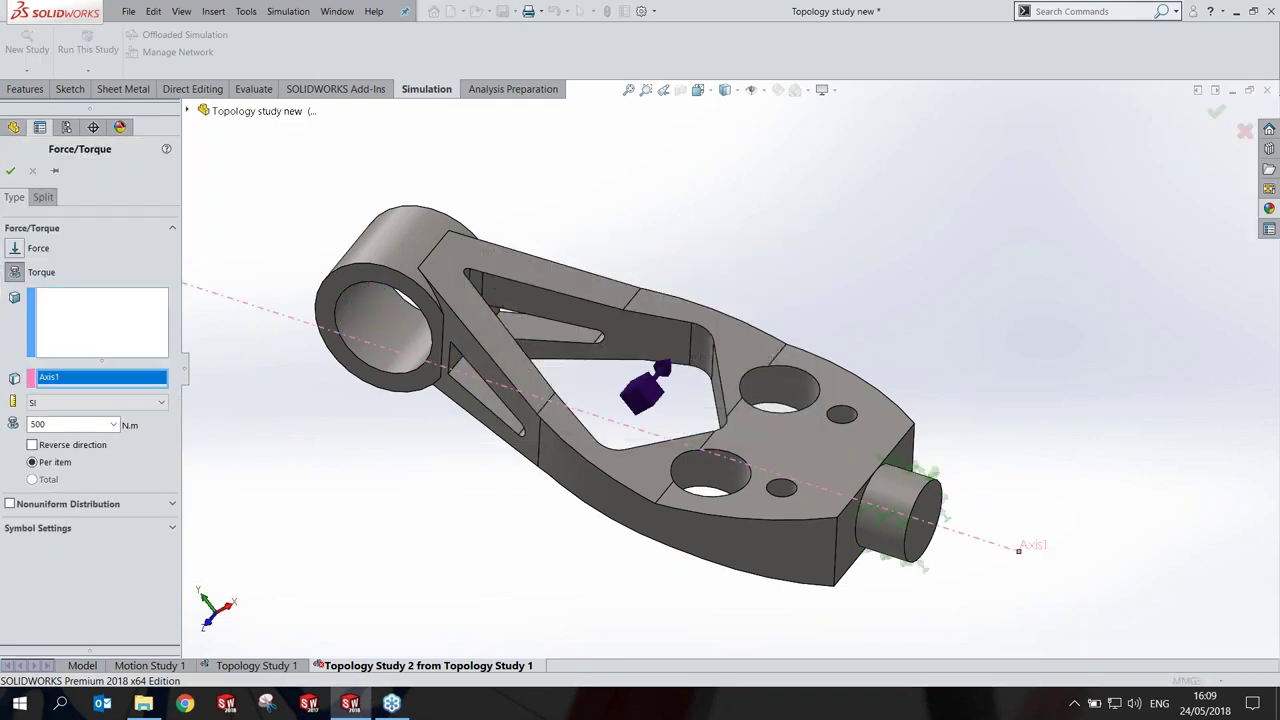
{"action": "left_click", "coordinate": [384, 313]}
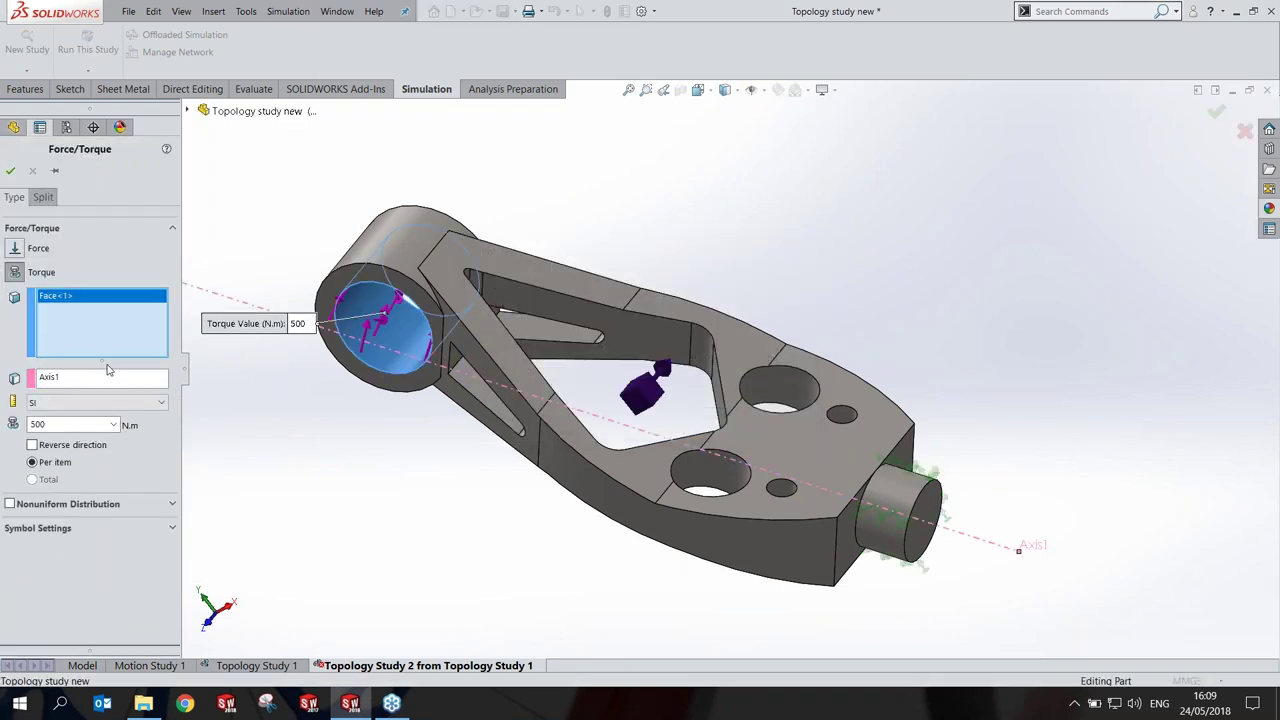
{"action": "left_click", "coordinate": [10, 171]}
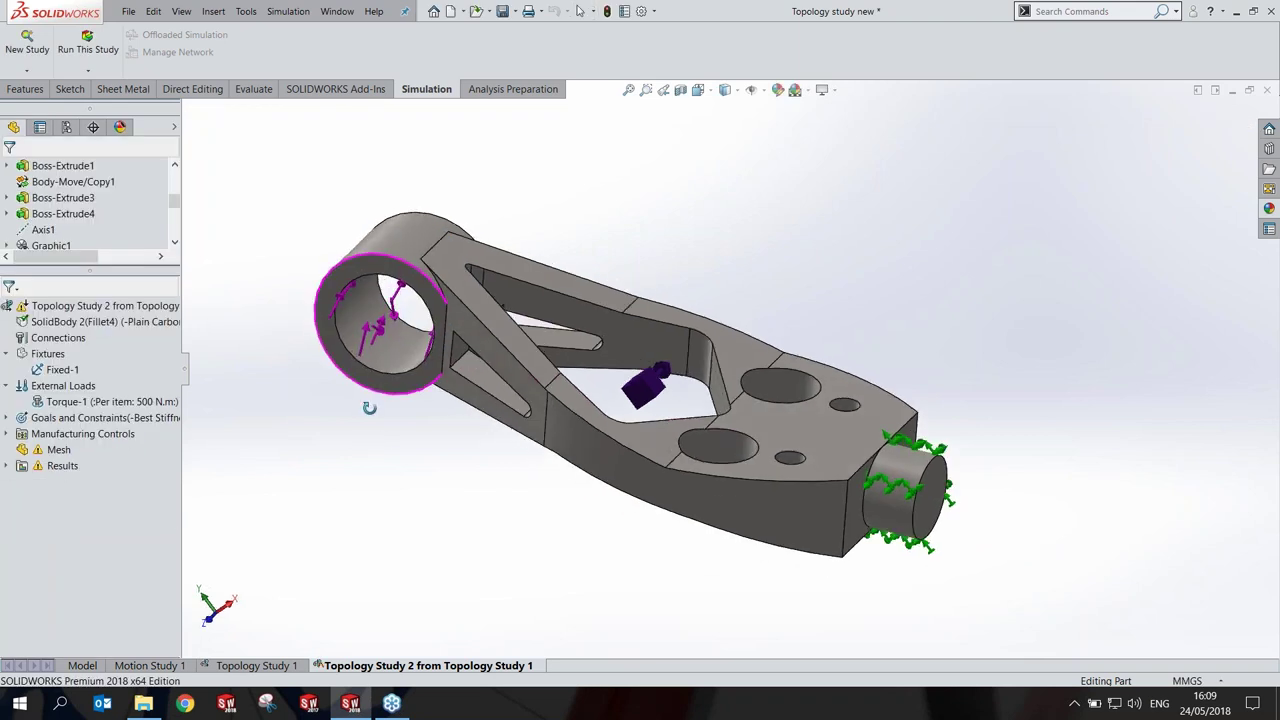
{"action": "middle_click_drag", "start_coordinate": [395, 416], "coordinate": [424, 332]}
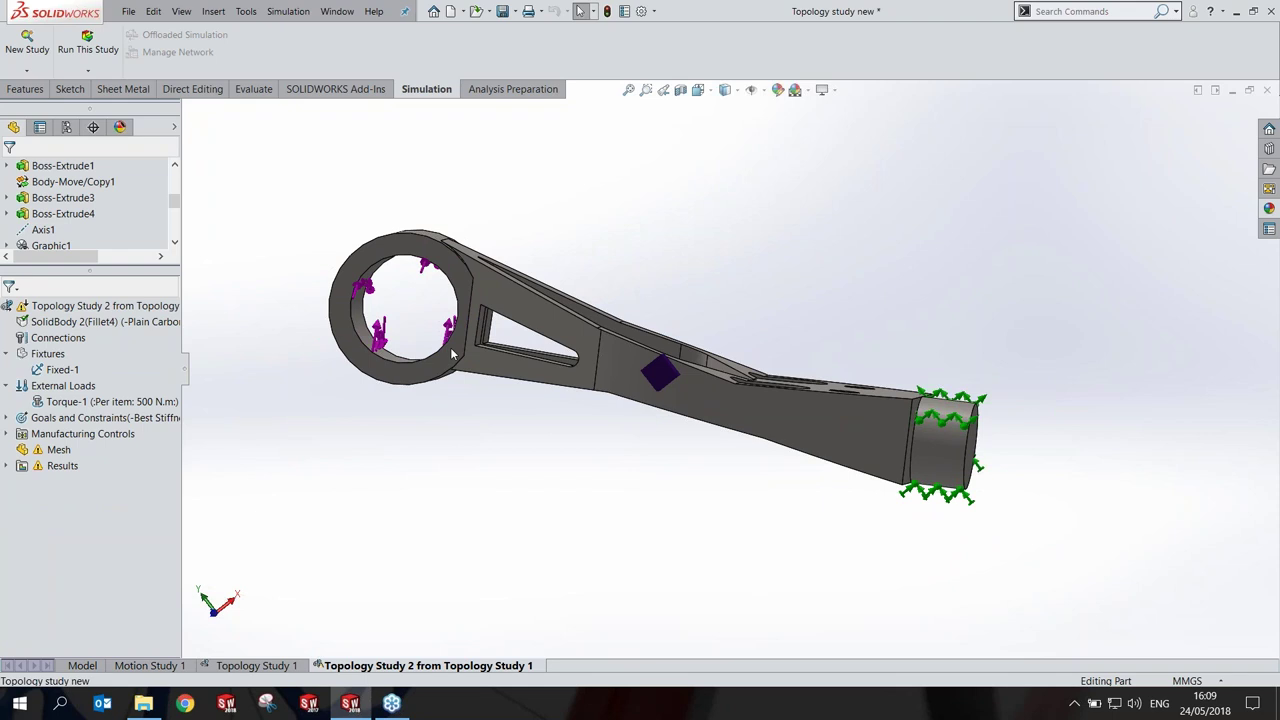
{"action": "middle_click_drag", "start_coordinate": [452, 354], "coordinate": [447, 393]}
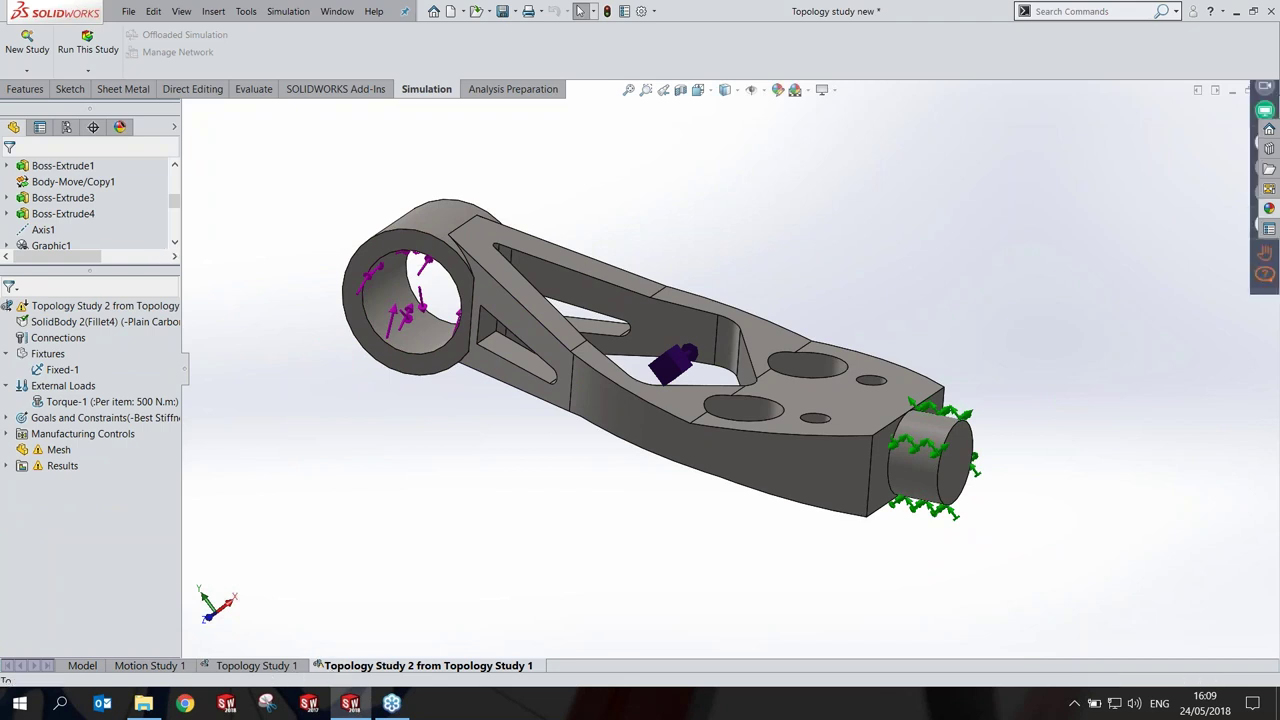
Step: Start another Copy Study from Topology Study 1
{"action": "left_click", "coordinate": [276, 670]}
{"action": "right_click", "coordinate": [276, 670]}
{"action": "left_click", "coordinate": [275, 559]}
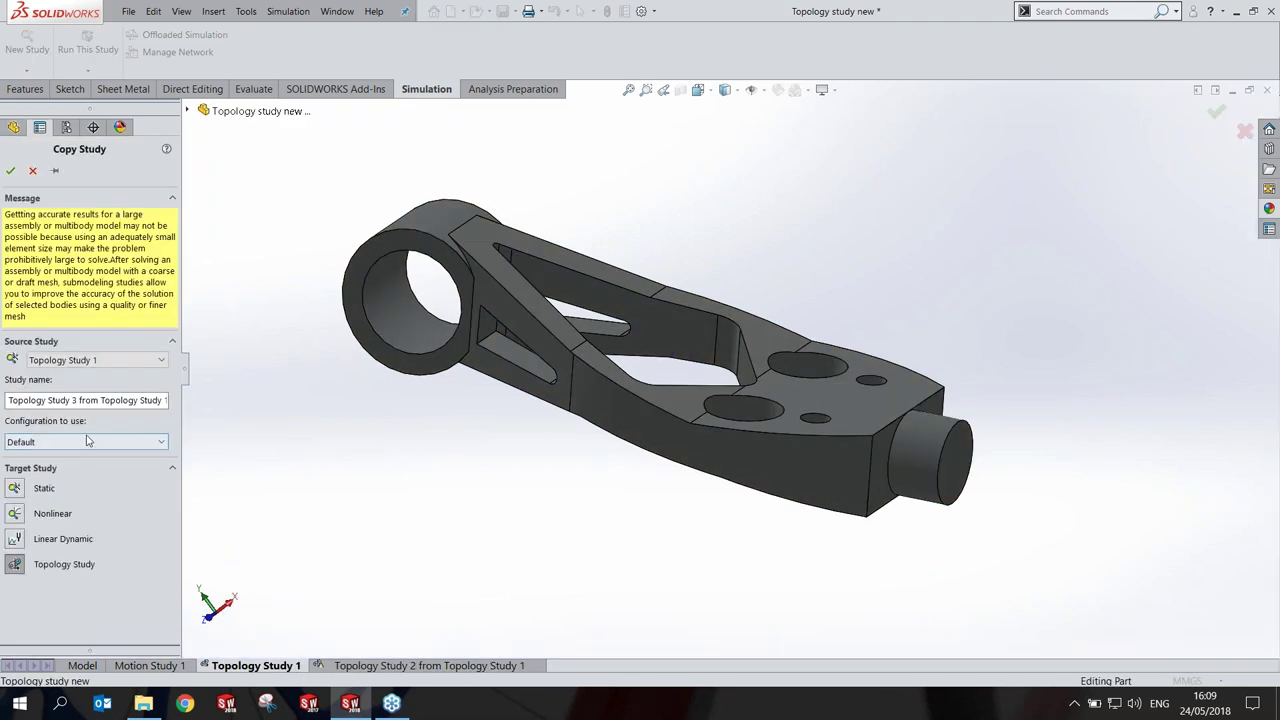
Step: Create the copy as a static study, then delete that static study
{"action": "left_click", "coordinate": [14, 488]}
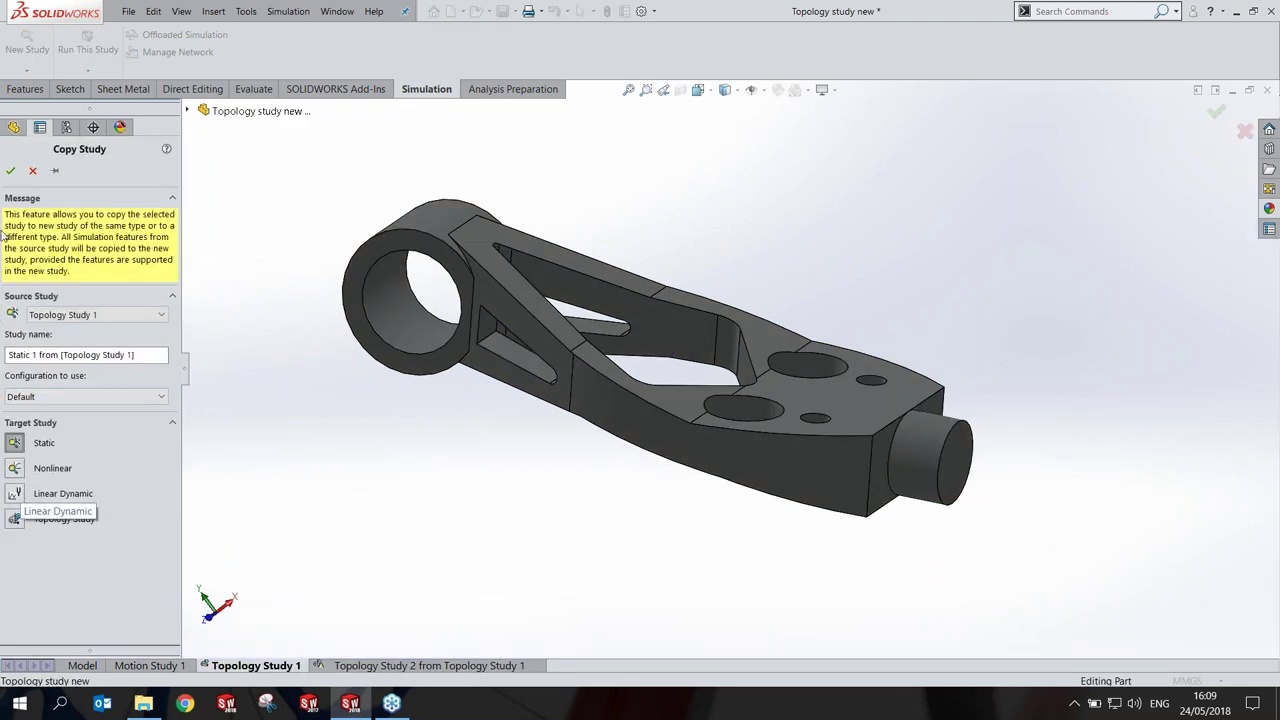
{"action": "left_click", "coordinate": [10, 171]}
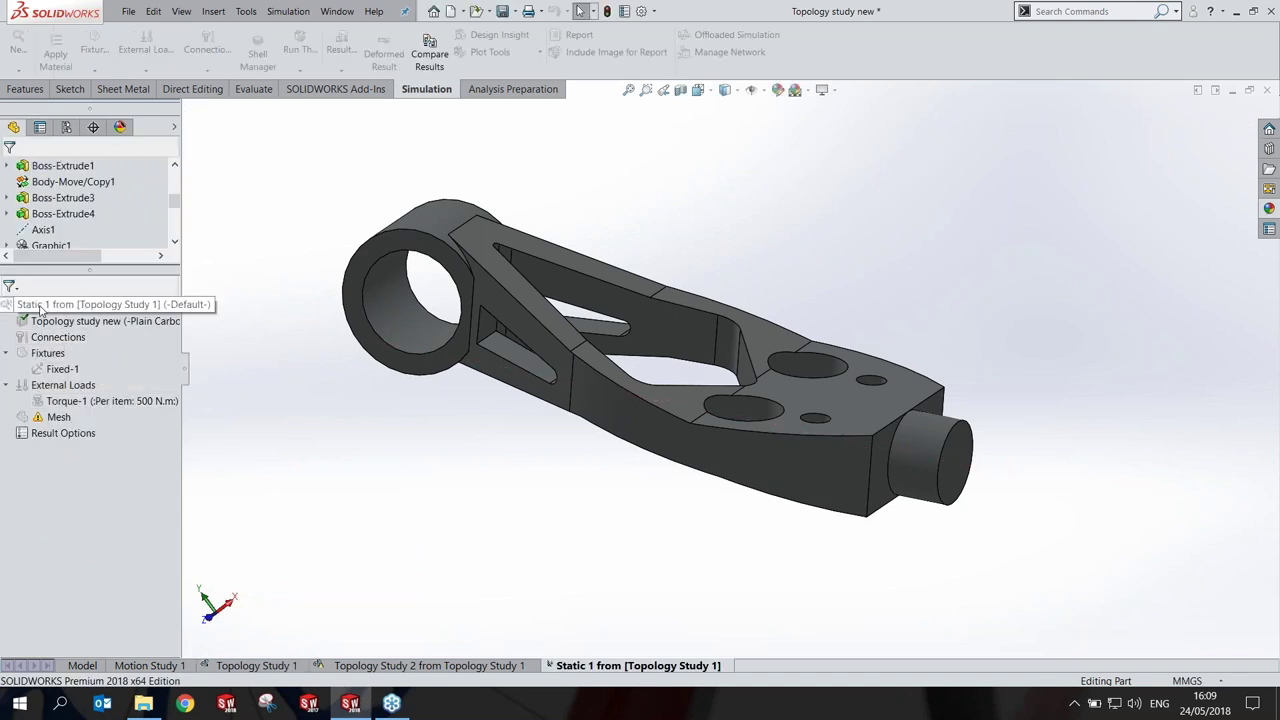
{"action": "right_click", "coordinate": [561, 669]}
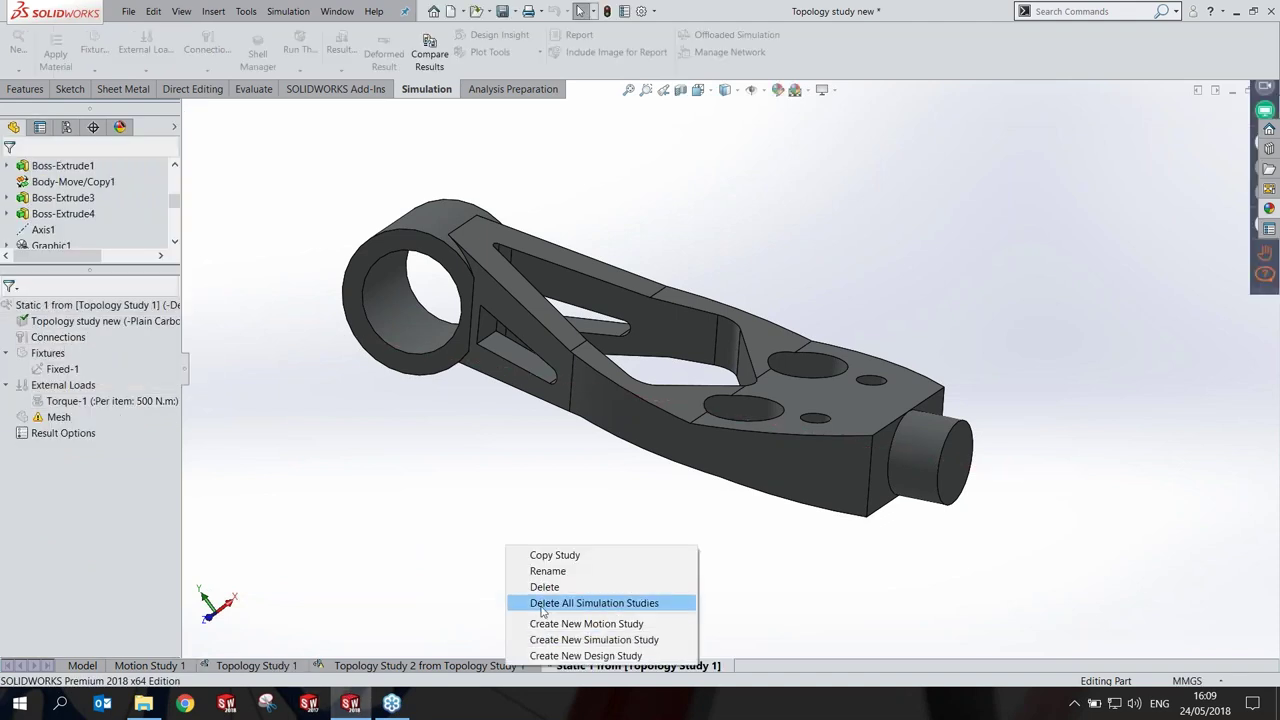
{"action": "left_click", "coordinate": [548, 587]}
{"action": "left_click", "coordinate": [686, 387]}
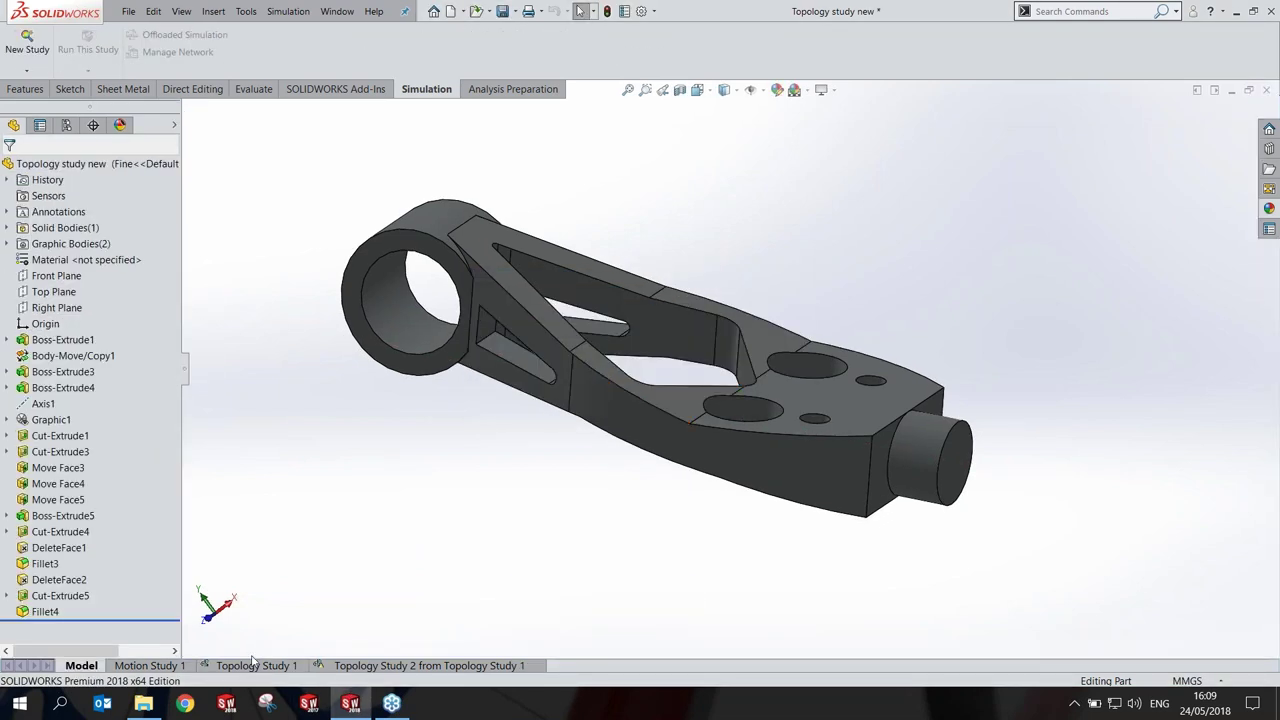
Step: Copy Topology Study 1 as Topology Study 3 on the Fine configuration
{"action": "left_click", "coordinate": [246, 666]}
{"action": "right_click", "coordinate": [244, 667]}
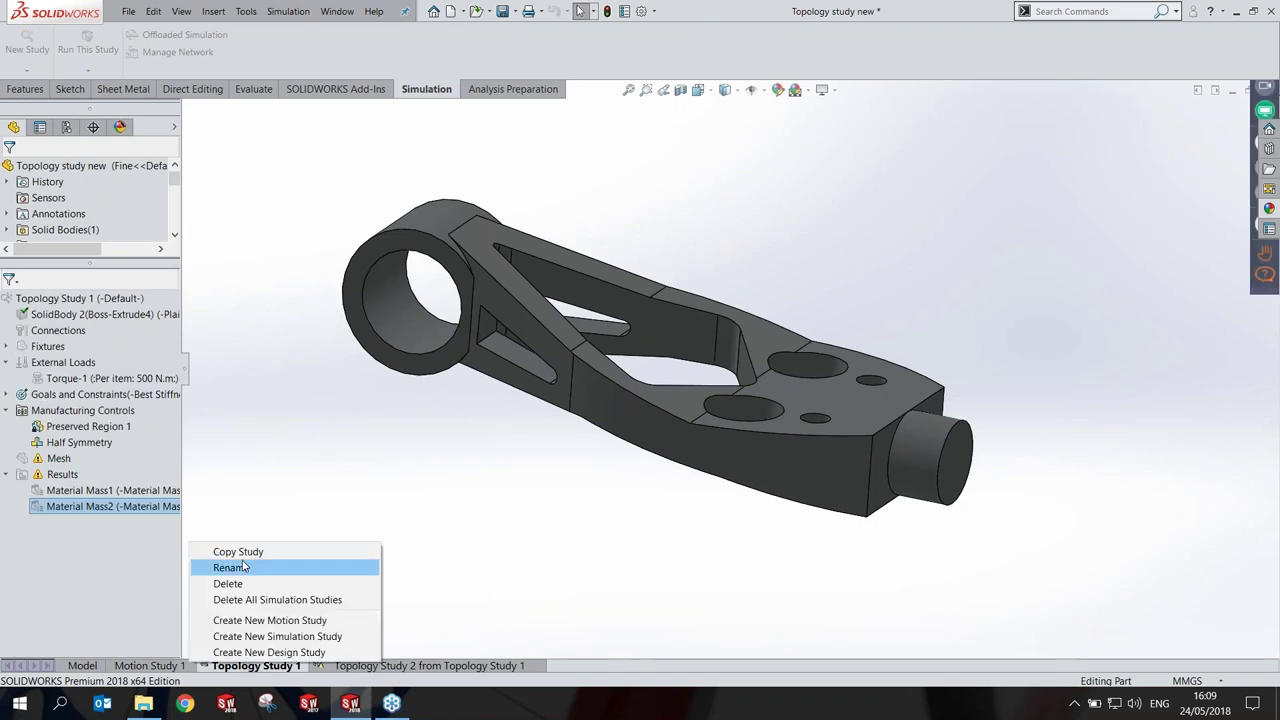
{"action": "left_click", "coordinate": [242, 553]}
{"action": "left_click", "coordinate": [61, 442]}
{"action": "left_click", "coordinate": [25, 482]}
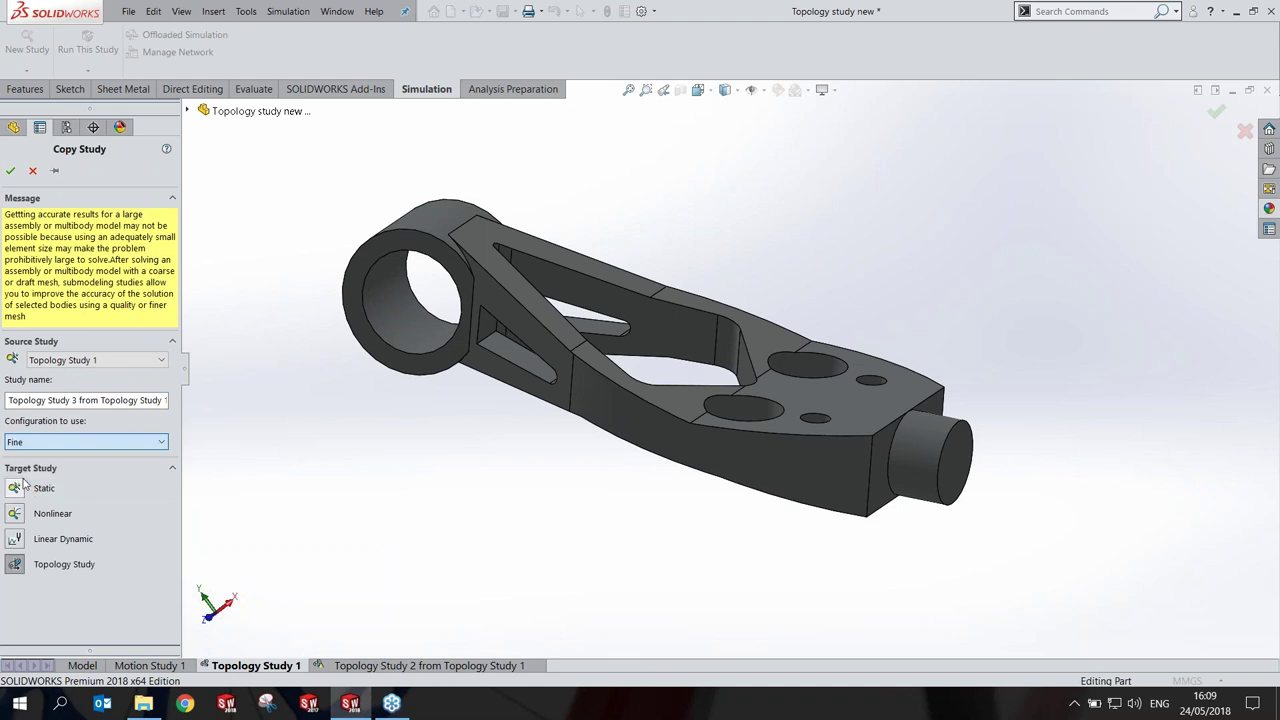
{"action": "left_click", "coordinate": [10, 170]}
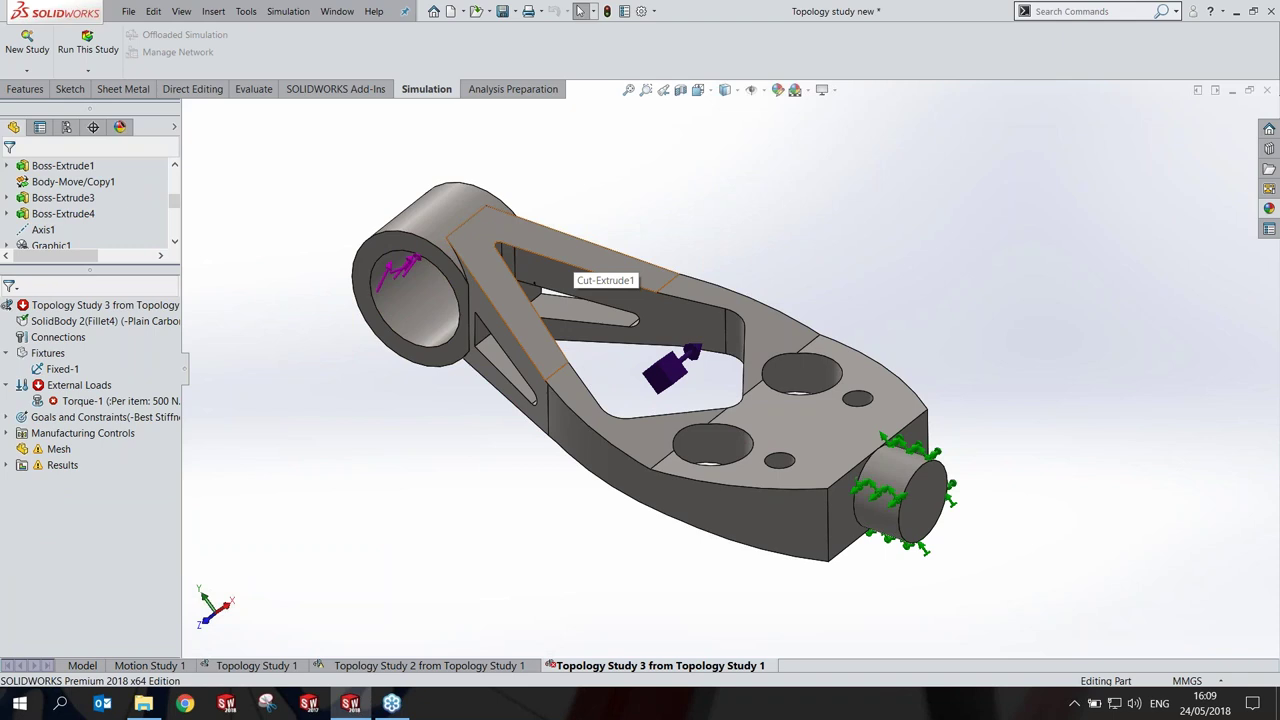
Step: Reapply Torque-1's 500 N·m about Axis1 to the large hole's inner face
{"action": "right_click", "coordinate": [67, 404]}
{"action": "left_click", "coordinate": [112, 431]}
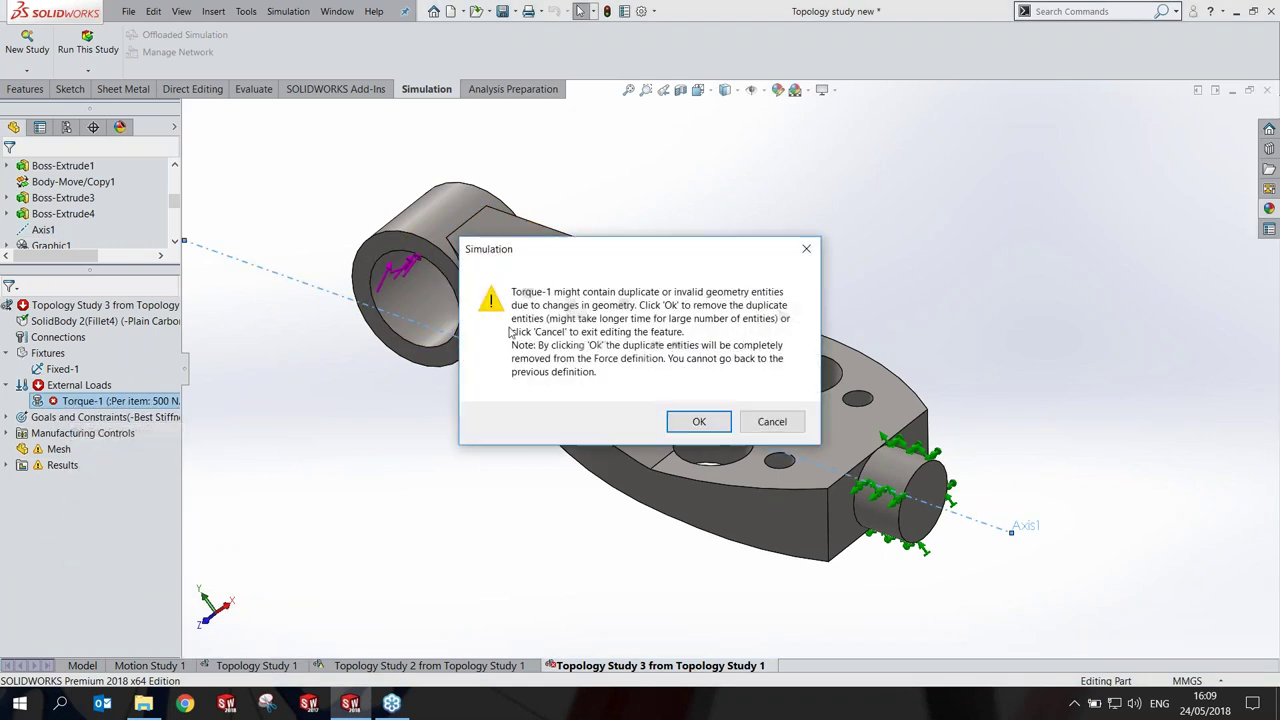
{"action": "left_click", "coordinate": [699, 421]}
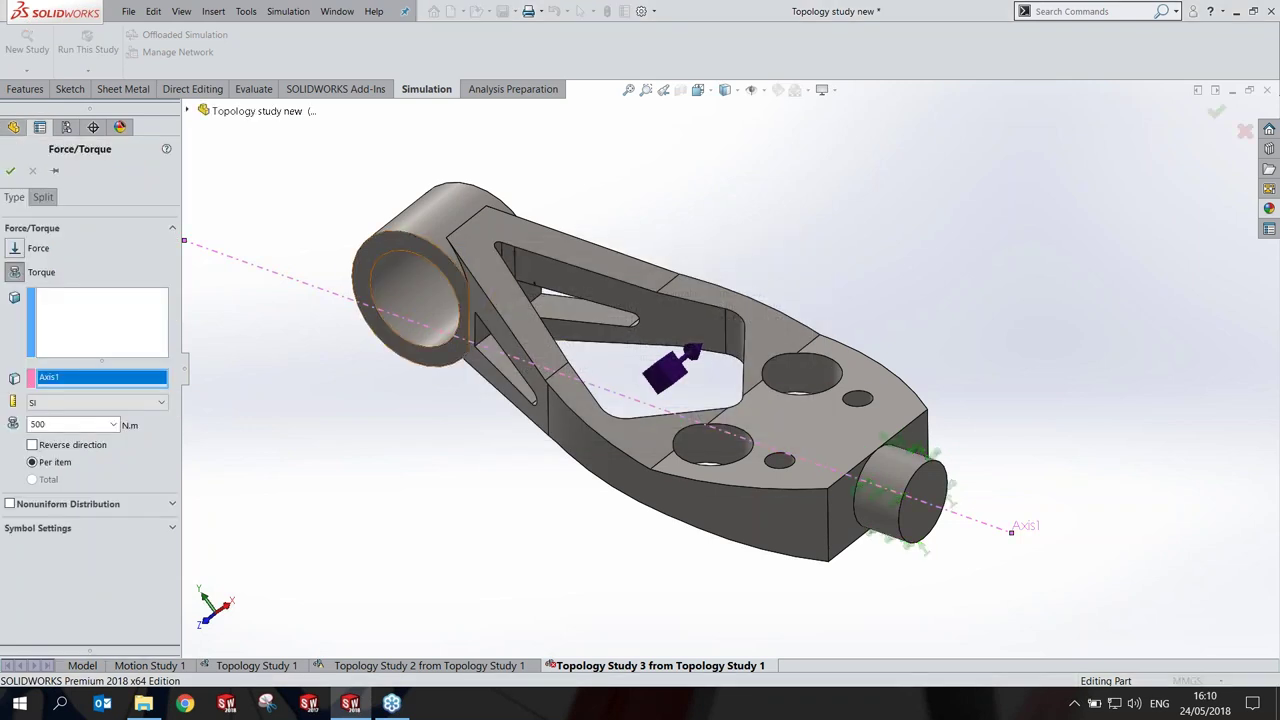
{"action": "left_click", "coordinate": [110, 333]}
{"action": "left_click", "coordinate": [420, 298]}
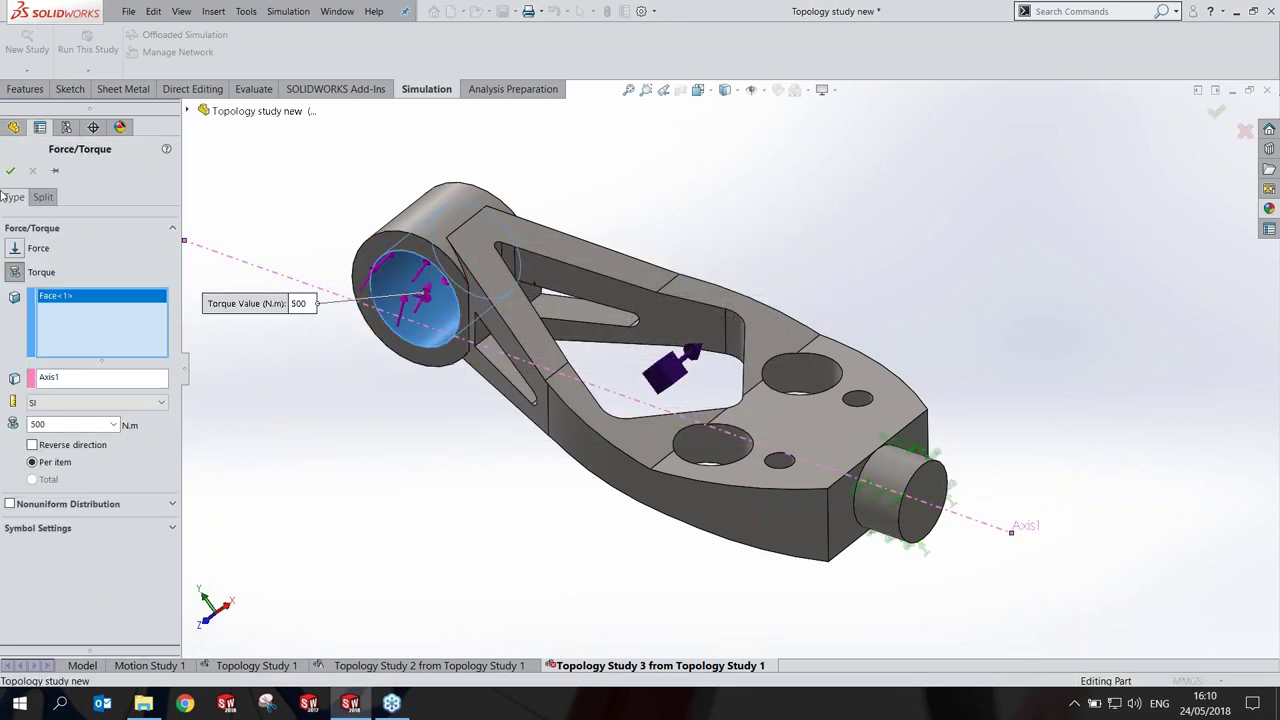
{"action": "left_click", "coordinate": [10, 171]}
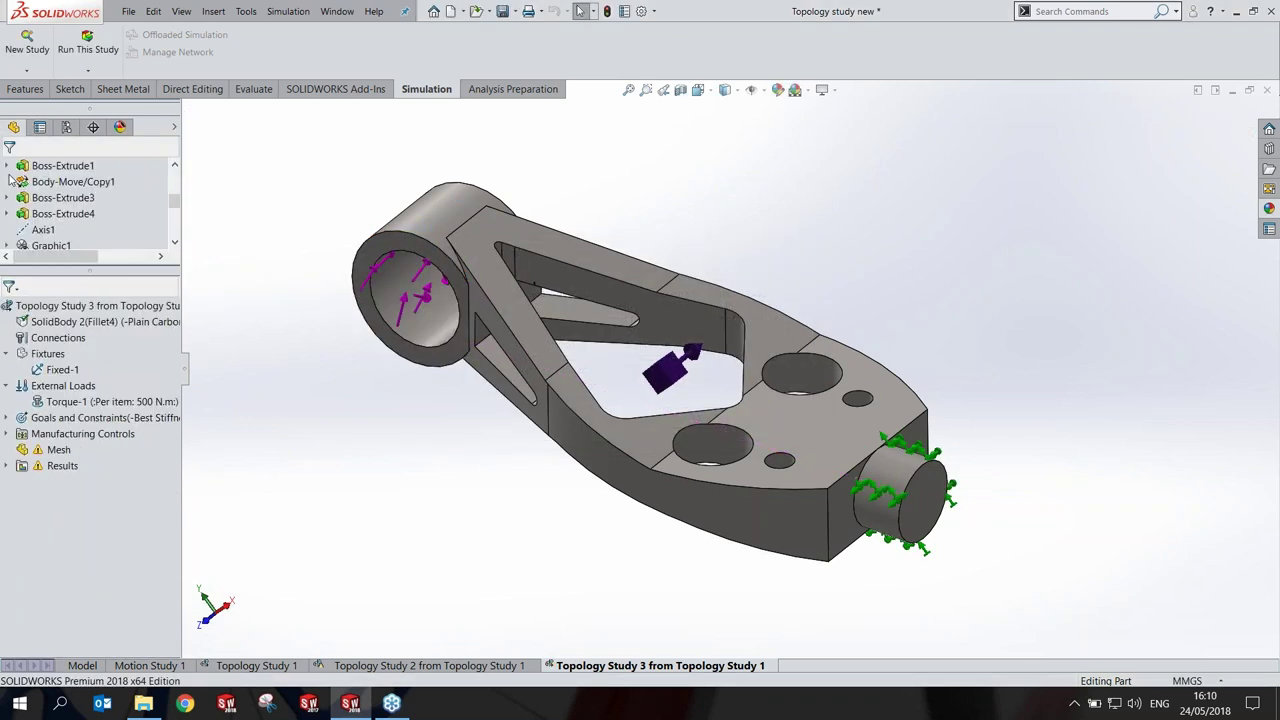
Step: Bring up the context menu for the Topology Study 3 tab
{"action": "right_click", "coordinate": [78, 309]}
{"action": "left_click", "coordinate": [363, 465]}
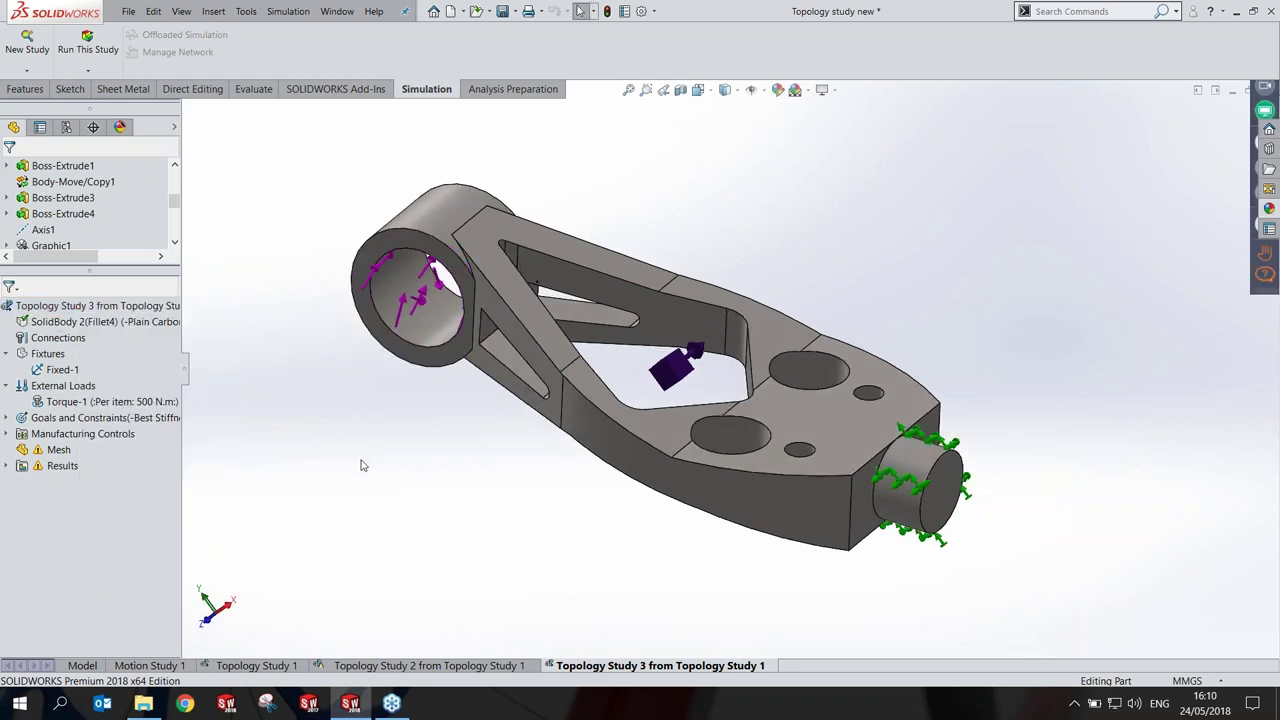
{"action": "right_click", "coordinate": [602, 670]}
Step: Delete Topology Study 3 and switch back to Topology Study 1
{"action": "left_click", "coordinate": [598, 590]}
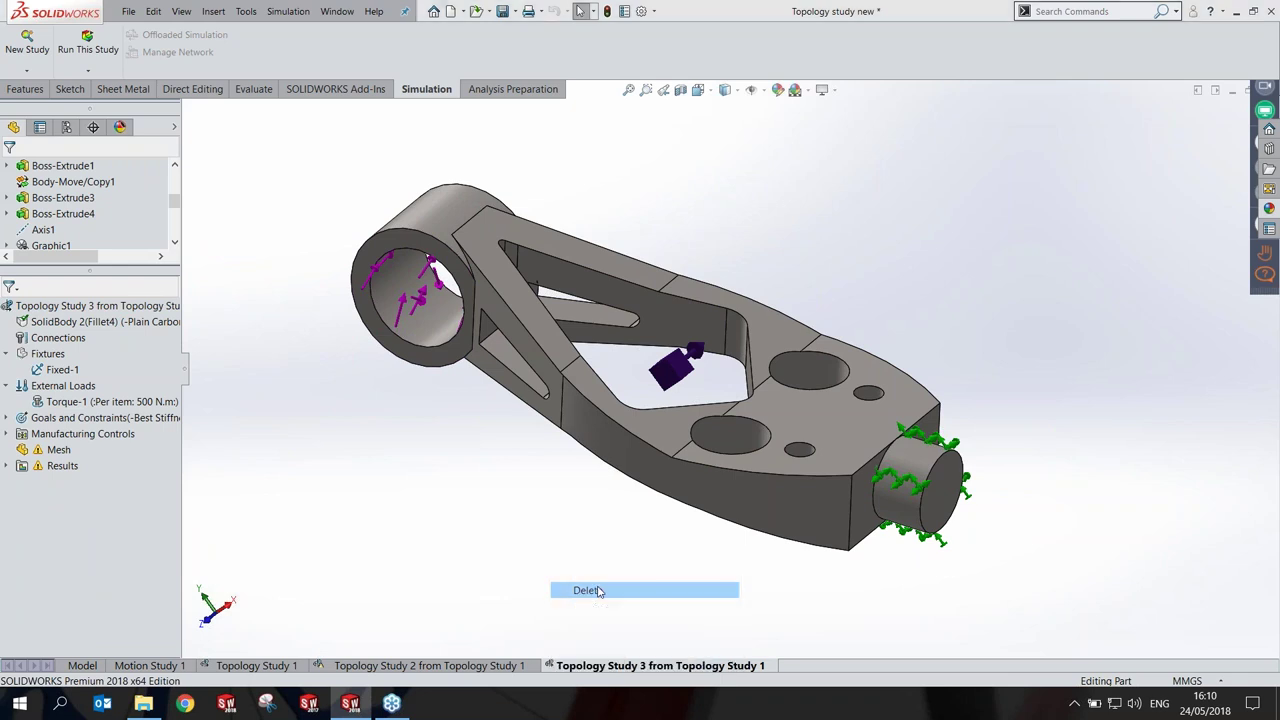
{"action": "left_click", "coordinate": [684, 392]}
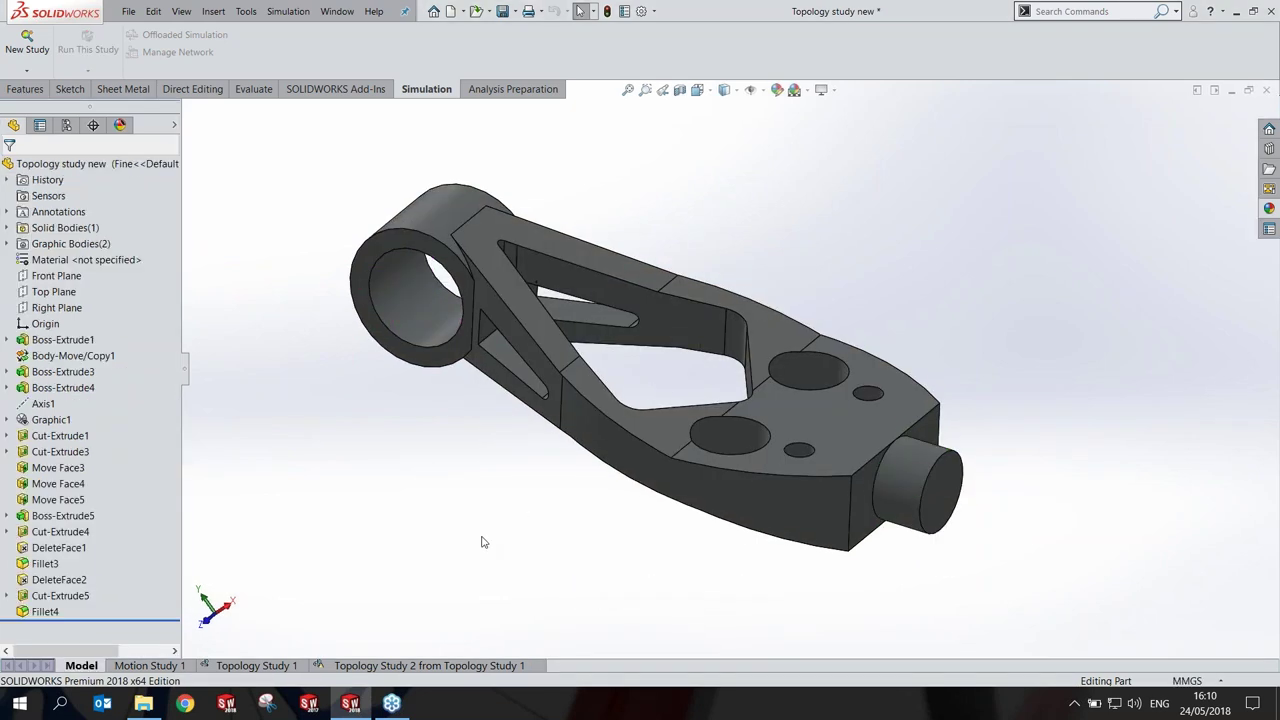
{"action": "left_click", "coordinate": [265, 665]}
Step: Copy Topology Study 1 into static study Static 1 on the Fine configuration
{"action": "right_click", "coordinate": [265, 665]}
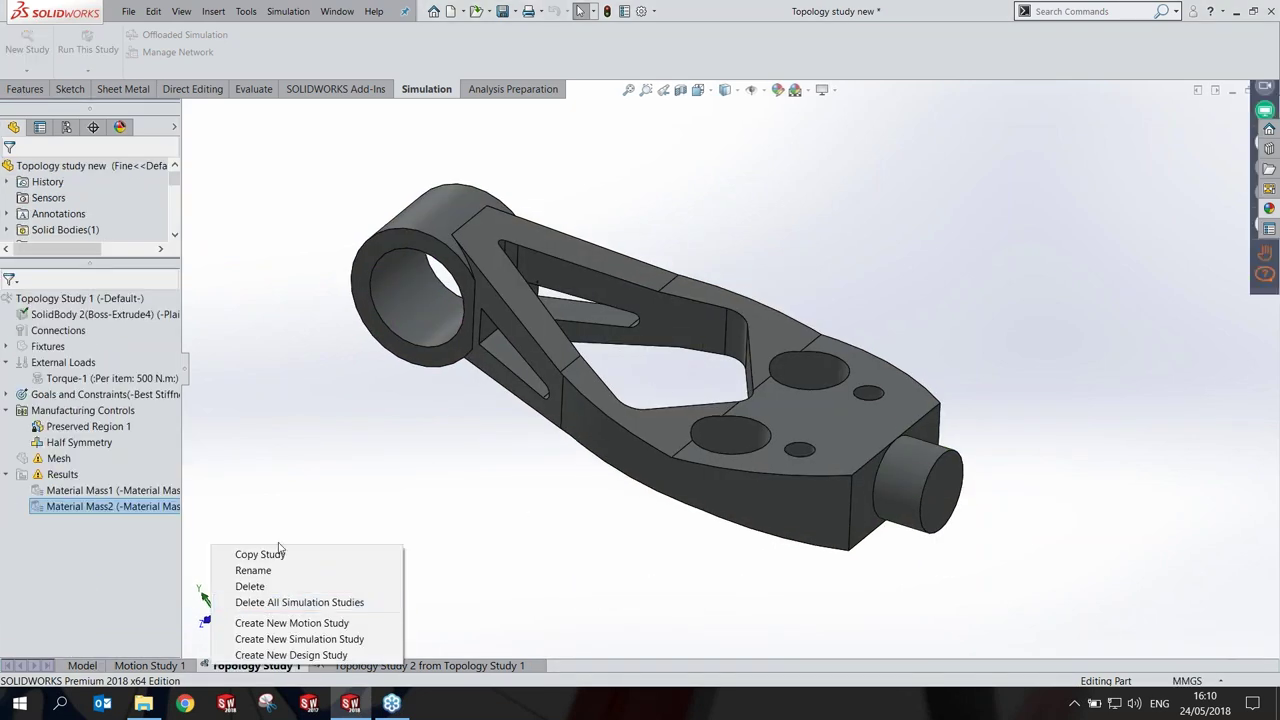
{"action": "left_click", "coordinate": [280, 553]}
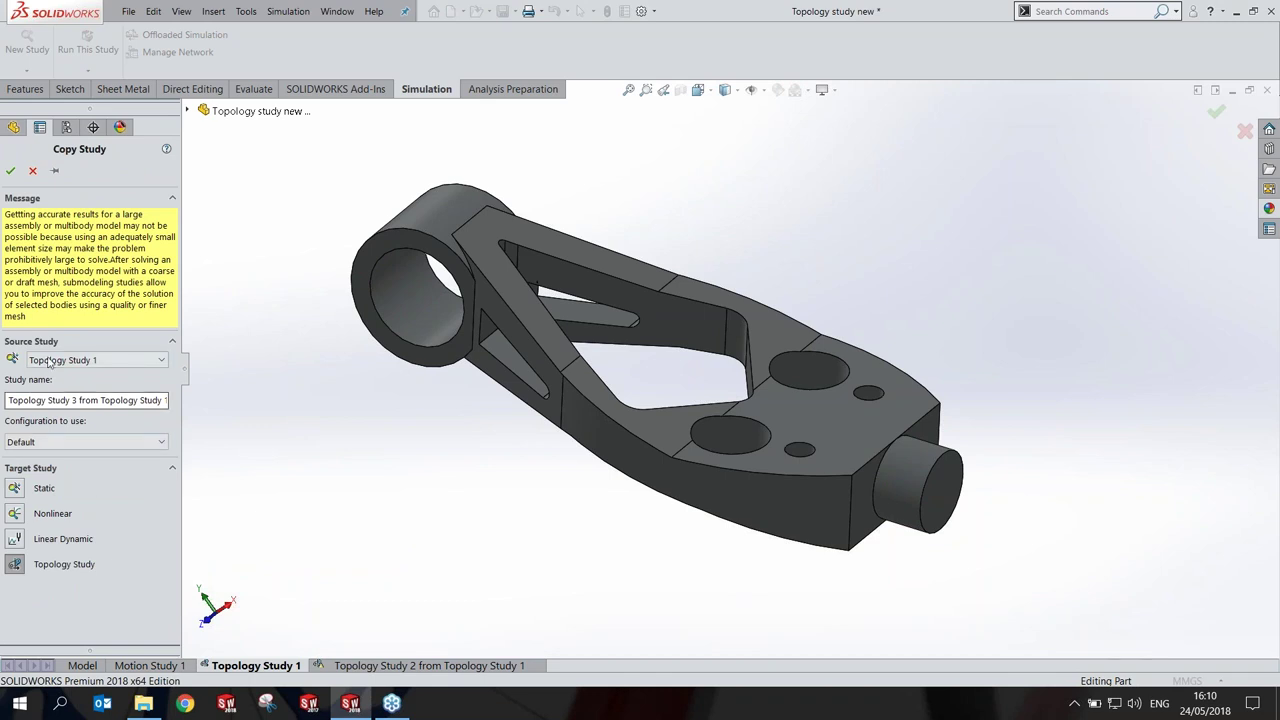
{"action": "left_click", "coordinate": [48, 362]}
{"action": "left_click", "coordinate": [54, 373]}
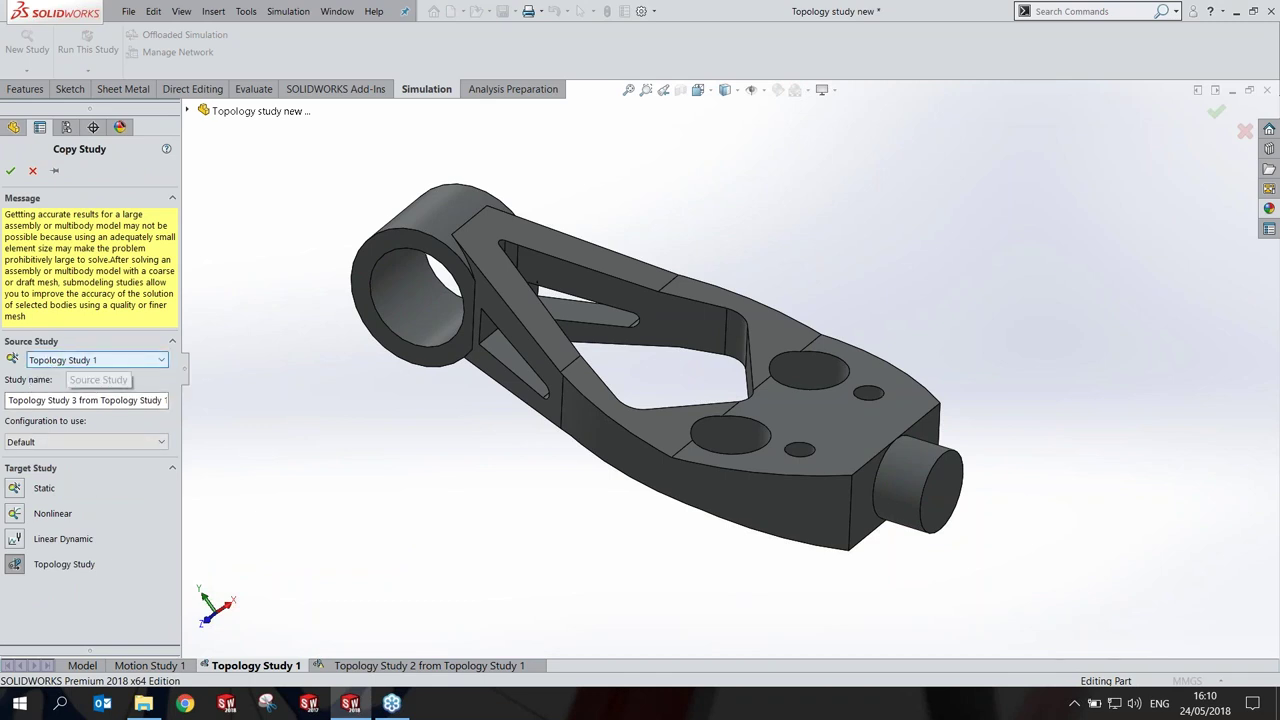
{"action": "left_click", "coordinate": [54, 442]}
{"action": "left_click", "coordinate": [40, 480]}
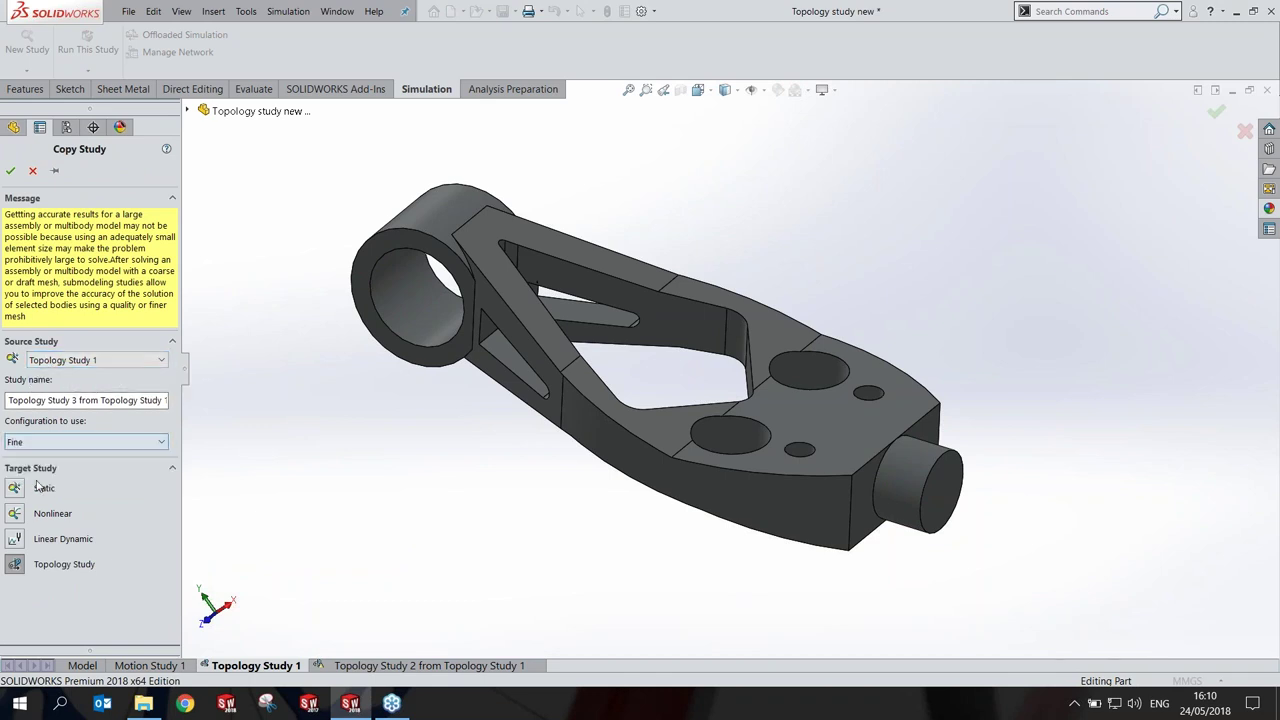
{"action": "left_click", "coordinate": [13, 490]}
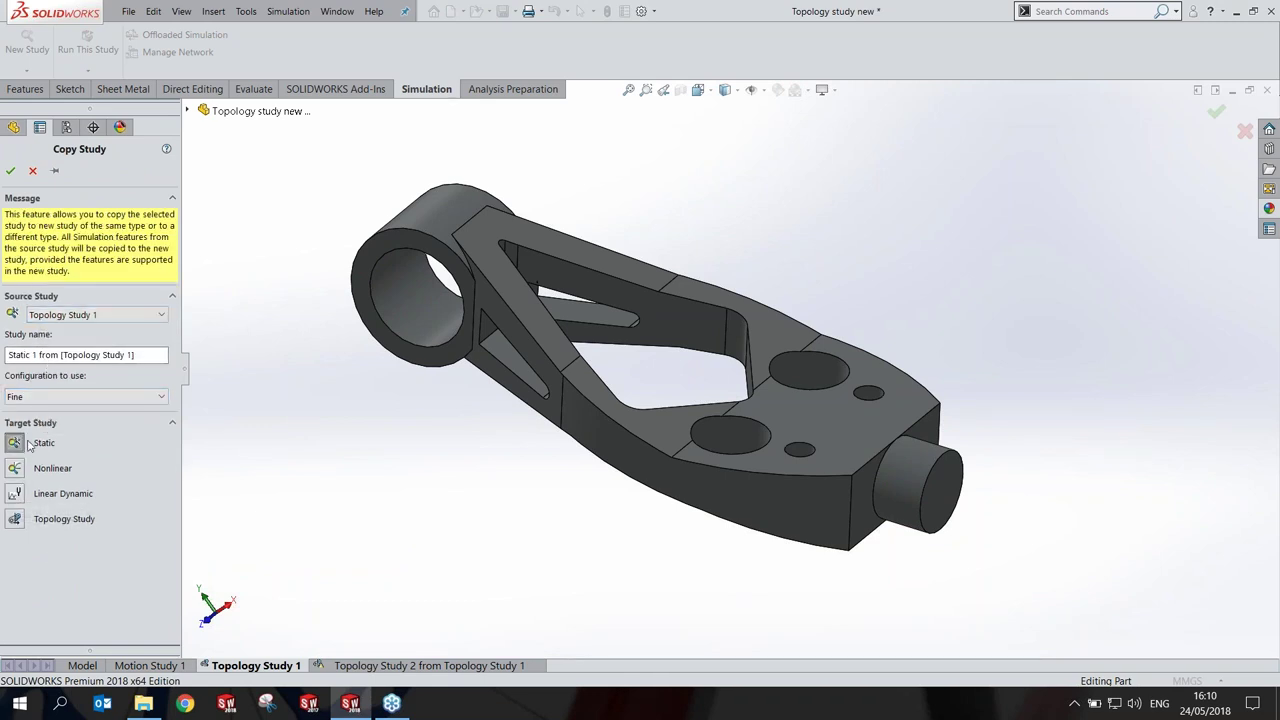
{"action": "left_click", "coordinate": [10, 170]}
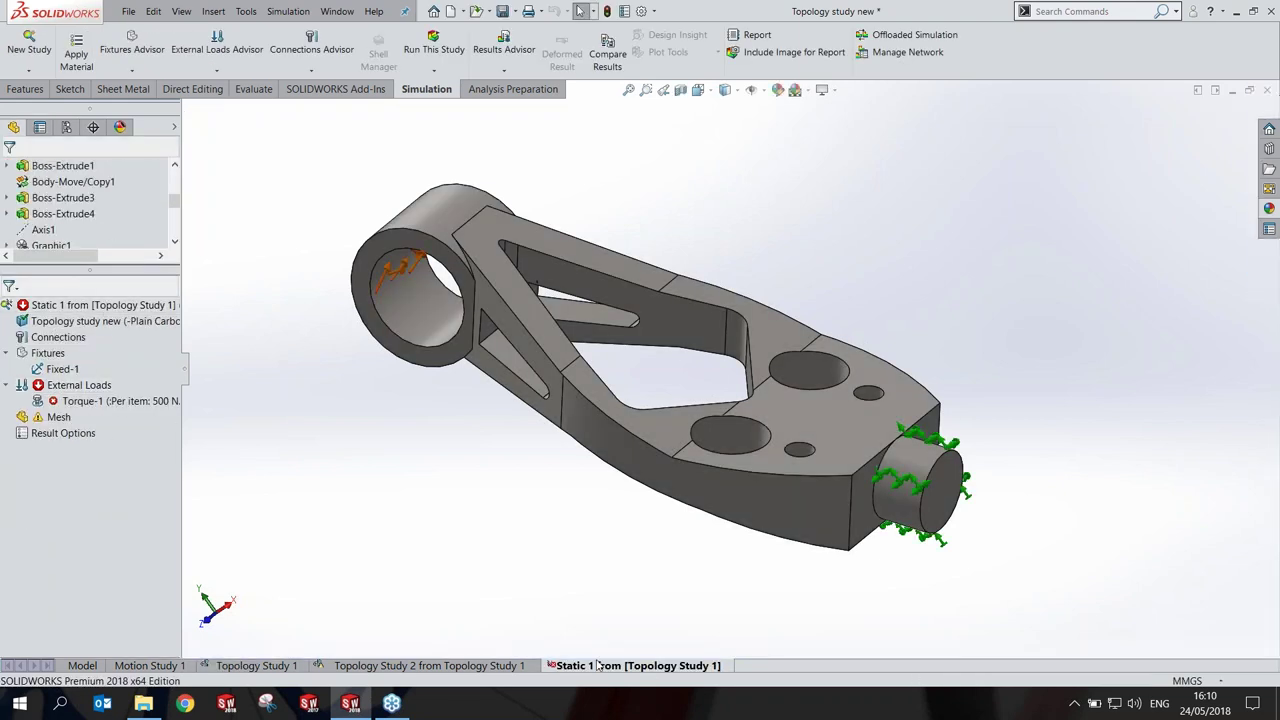
Step: Clear Torque-1's invalid geometry and assign it to the large hole's inner face
{"action": "right_click", "coordinate": [84, 401]}
{"action": "left_click", "coordinate": [125, 436]}
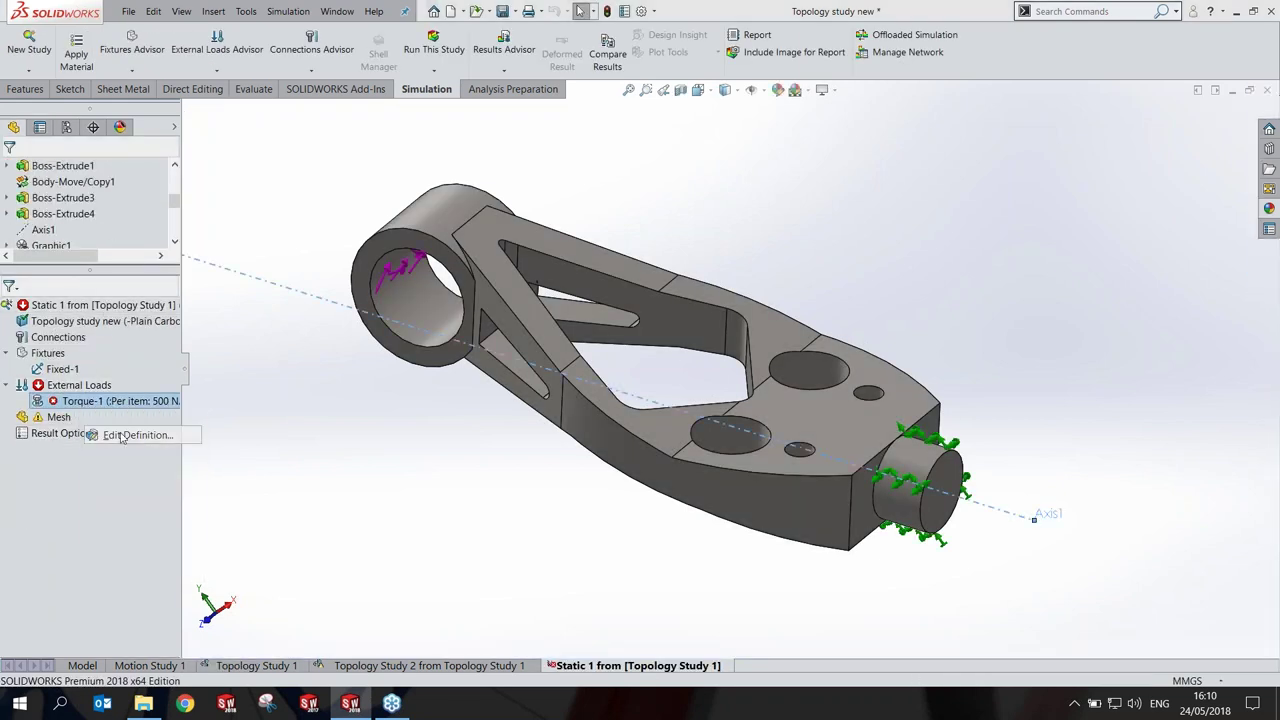
{"action": "left_click", "coordinate": [699, 421]}
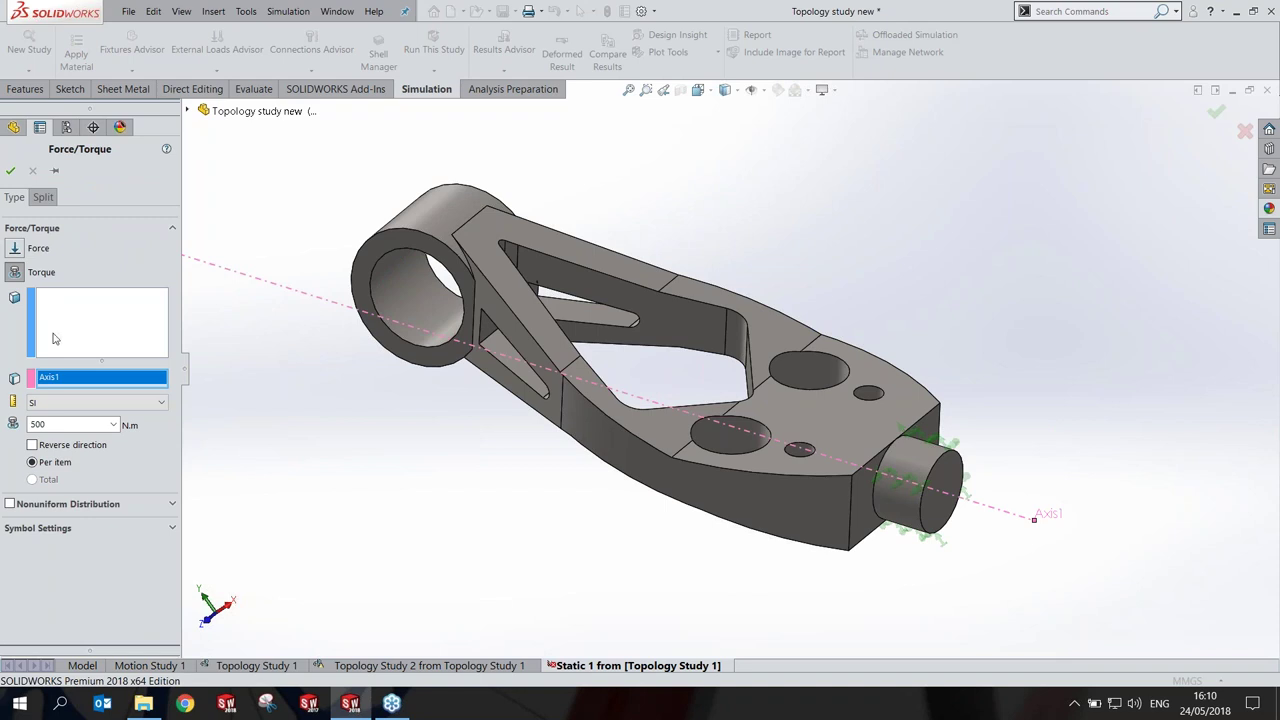
{"action": "left_click", "coordinate": [410, 292]}
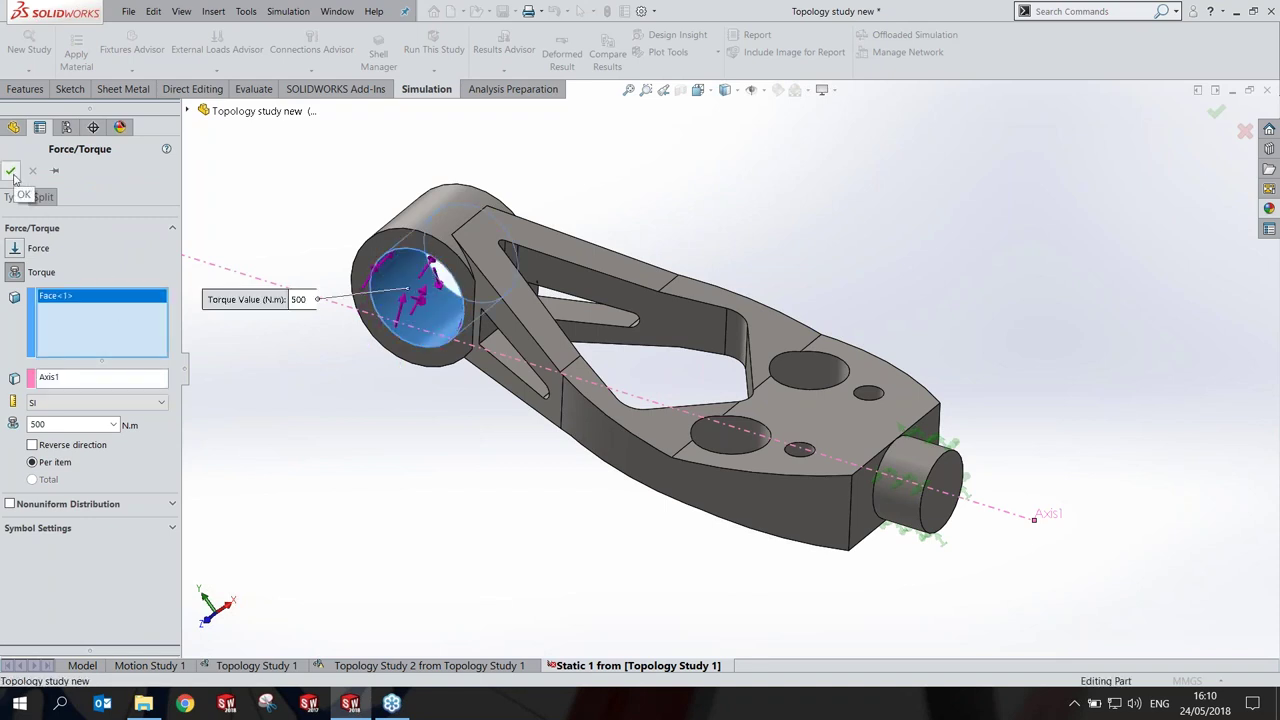
{"action": "left_click", "coordinate": [11, 172]}
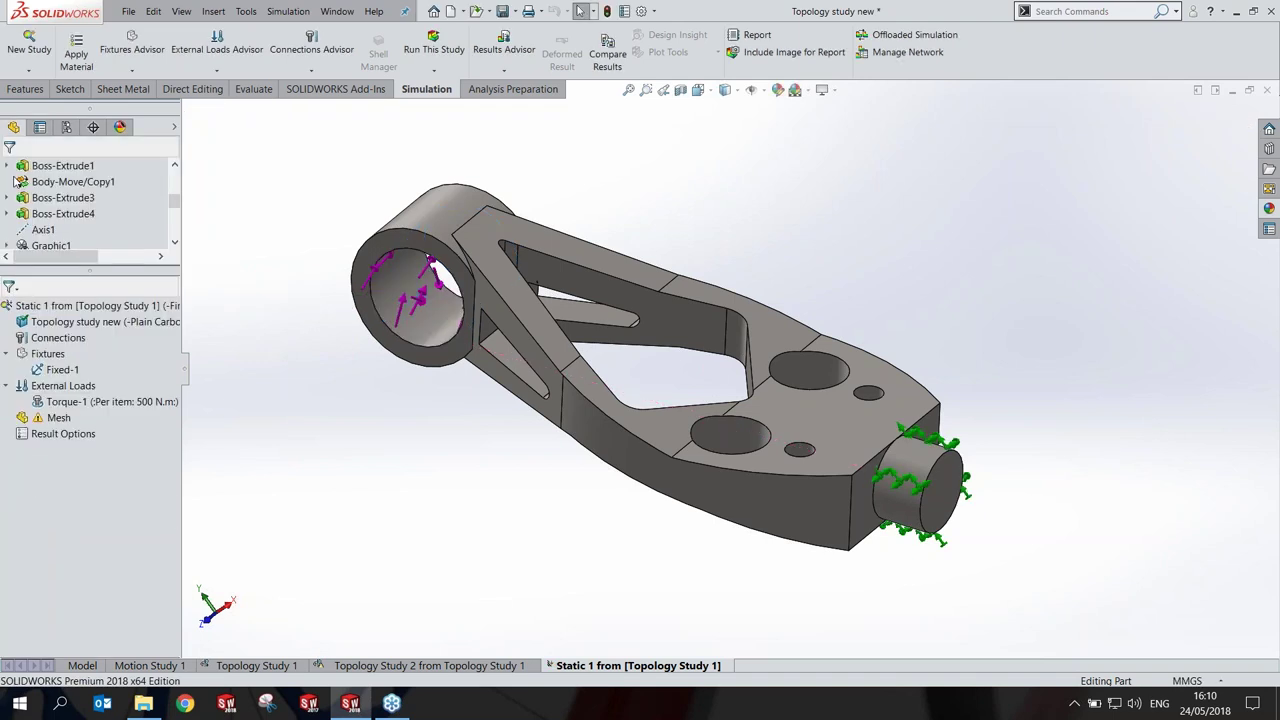
Step: Run Static 1 and dismiss the resulting meshing error
{"action": "right_click", "coordinate": [44, 313]}
{"action": "left_click", "coordinate": [71, 319]}
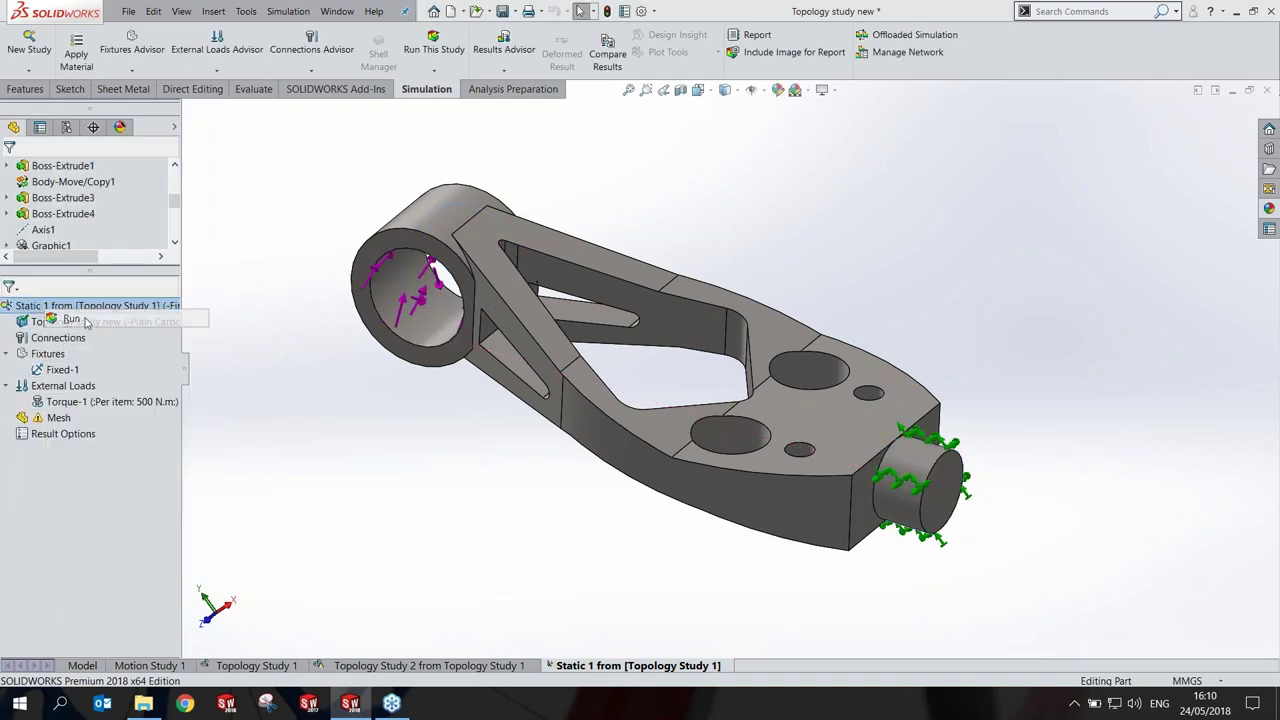
{"action": "left_click", "coordinate": [762, 410]}
Step: Exclude and re-include the part body in the analysis, then rerun Static 1
{"action": "right_click", "coordinate": [66, 320]}
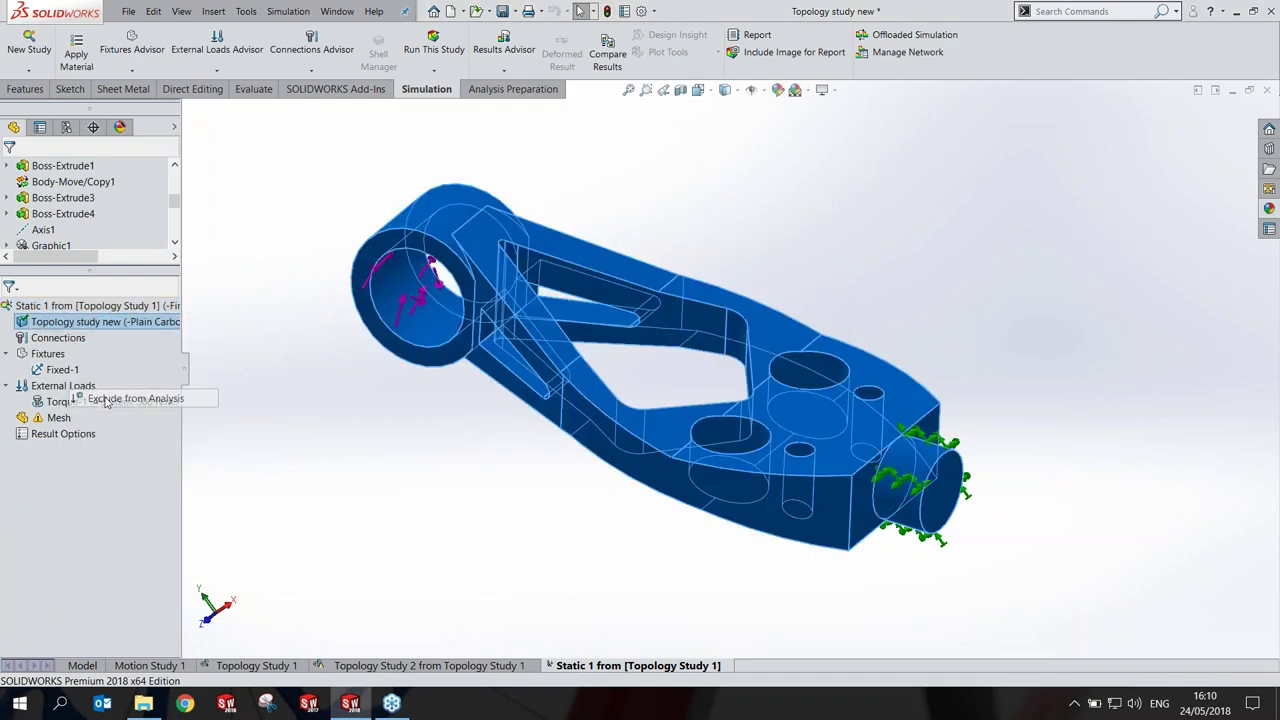
{"action": "left_click", "coordinate": [135, 398]}
{"action": "right_click", "coordinate": [62, 322]}
{"action": "left_click", "coordinate": [112, 294]}
{"action": "right_click", "coordinate": [57, 305]}
{"action": "left_click", "coordinate": [95, 318]}
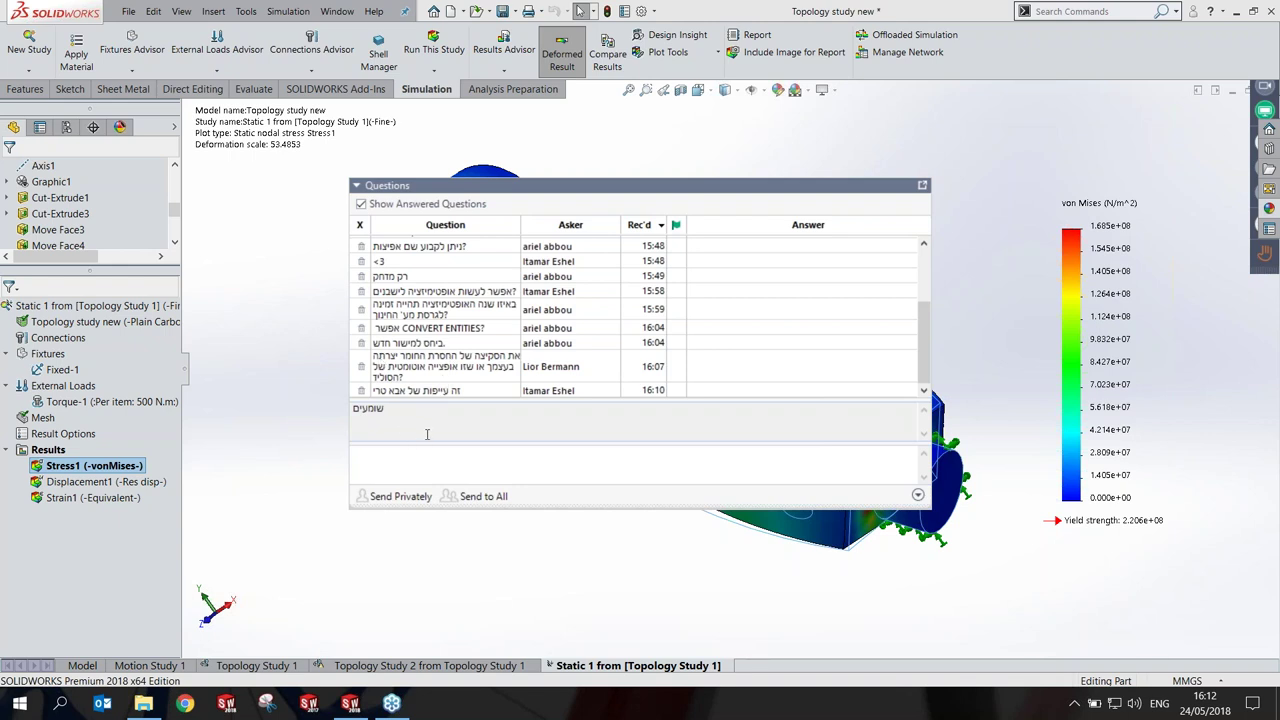
Step: Set the Stress1 plot to N/mm^2 (MPa) units at true deformation scale
{"action": "left_click", "coordinate": [923, 186]}
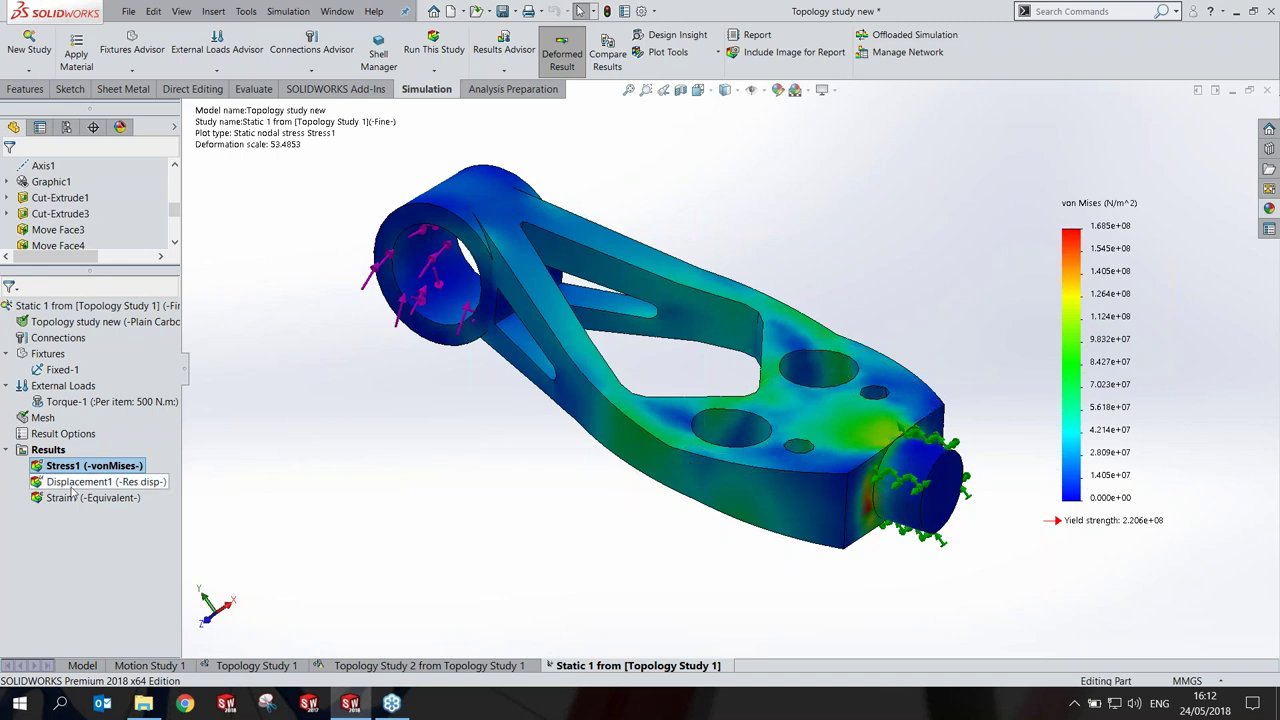
{"action": "middle_click_drag", "start_coordinate": [348, 377], "coordinate": [346, 404]}
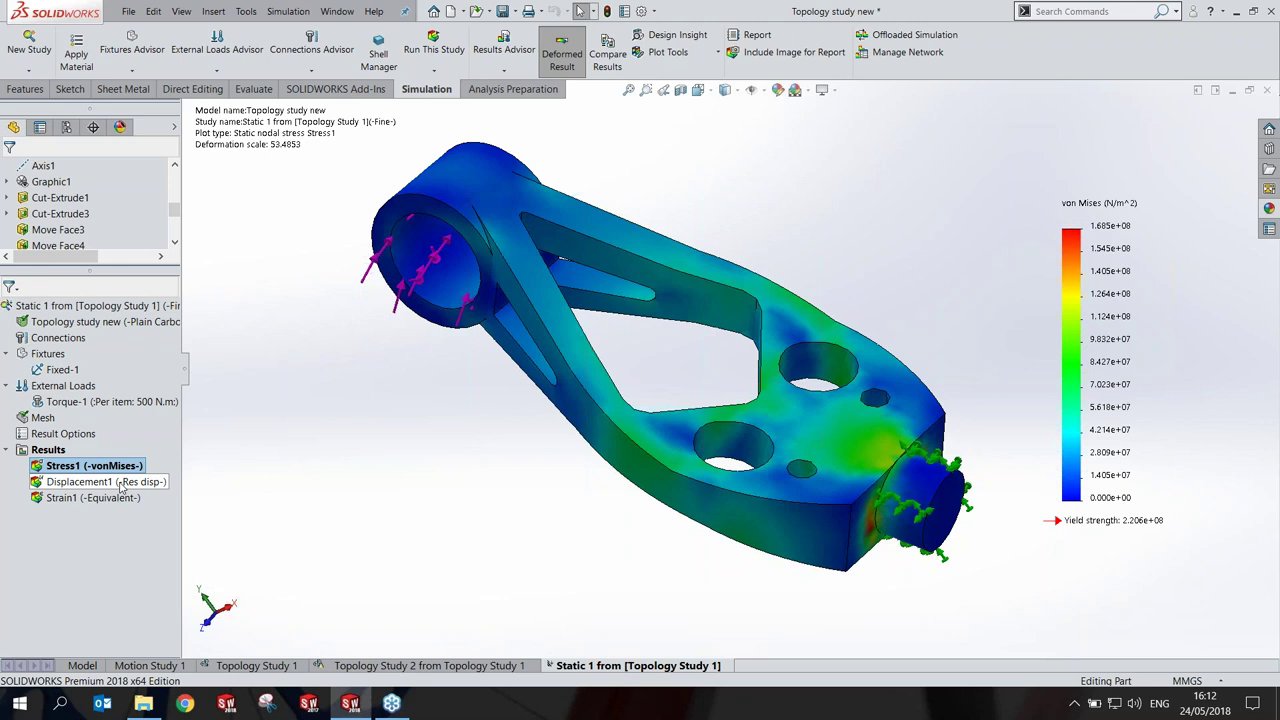
{"action": "right_click", "coordinate": [92, 466]}
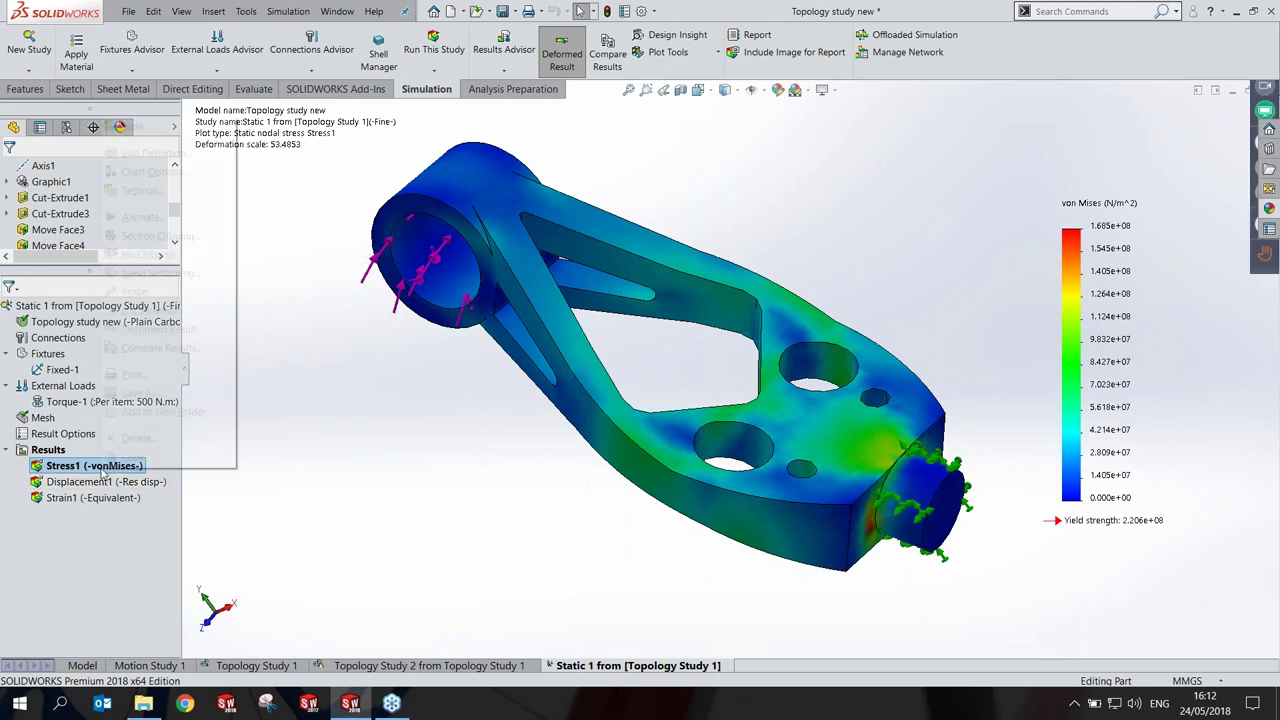
{"action": "left_click", "coordinate": [145, 170]}
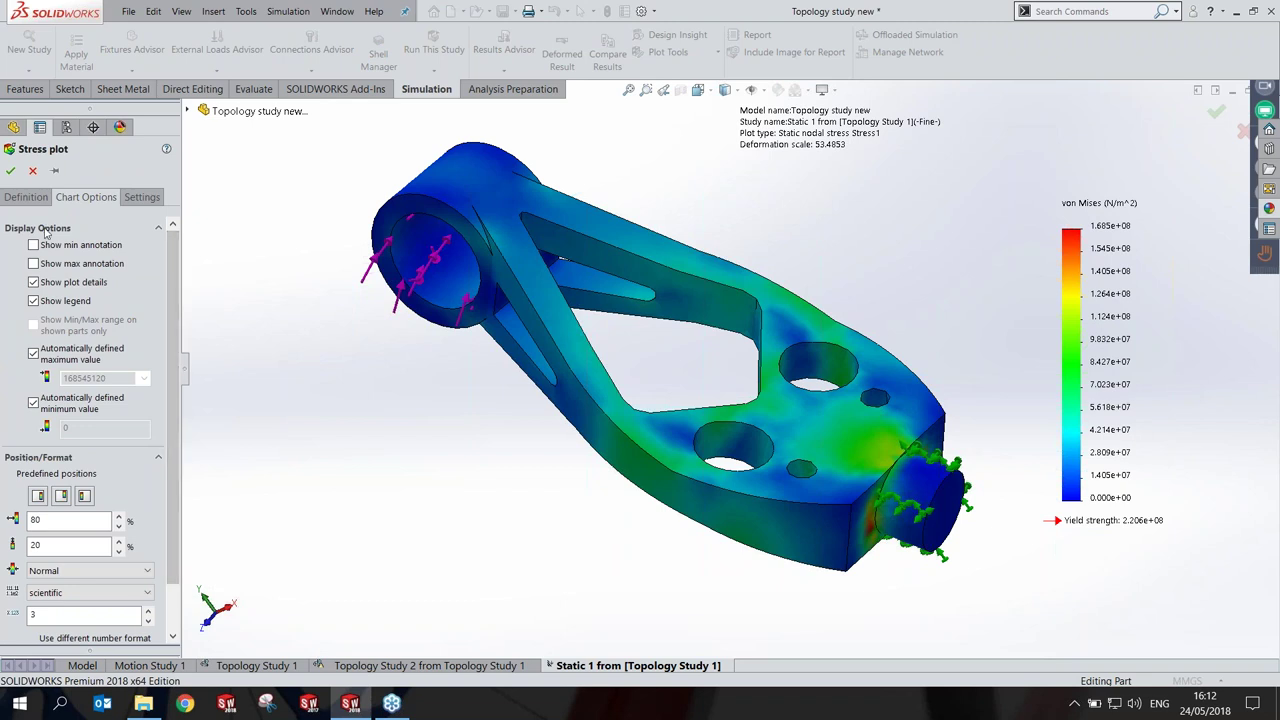
{"action": "left_click", "coordinate": [26, 197]}
{"action": "left_click", "coordinate": [60, 267]}
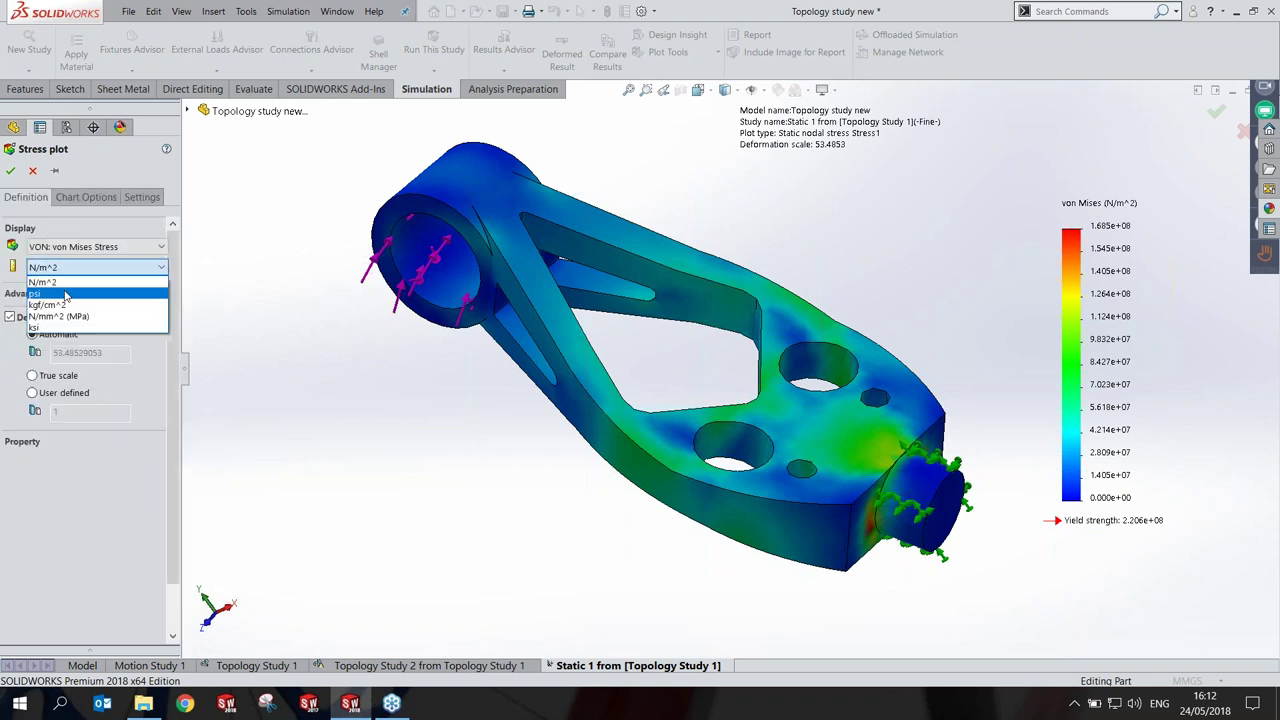
{"action": "left_click", "coordinate": [60, 292]}
{"action": "left_click", "coordinate": [55, 376]}
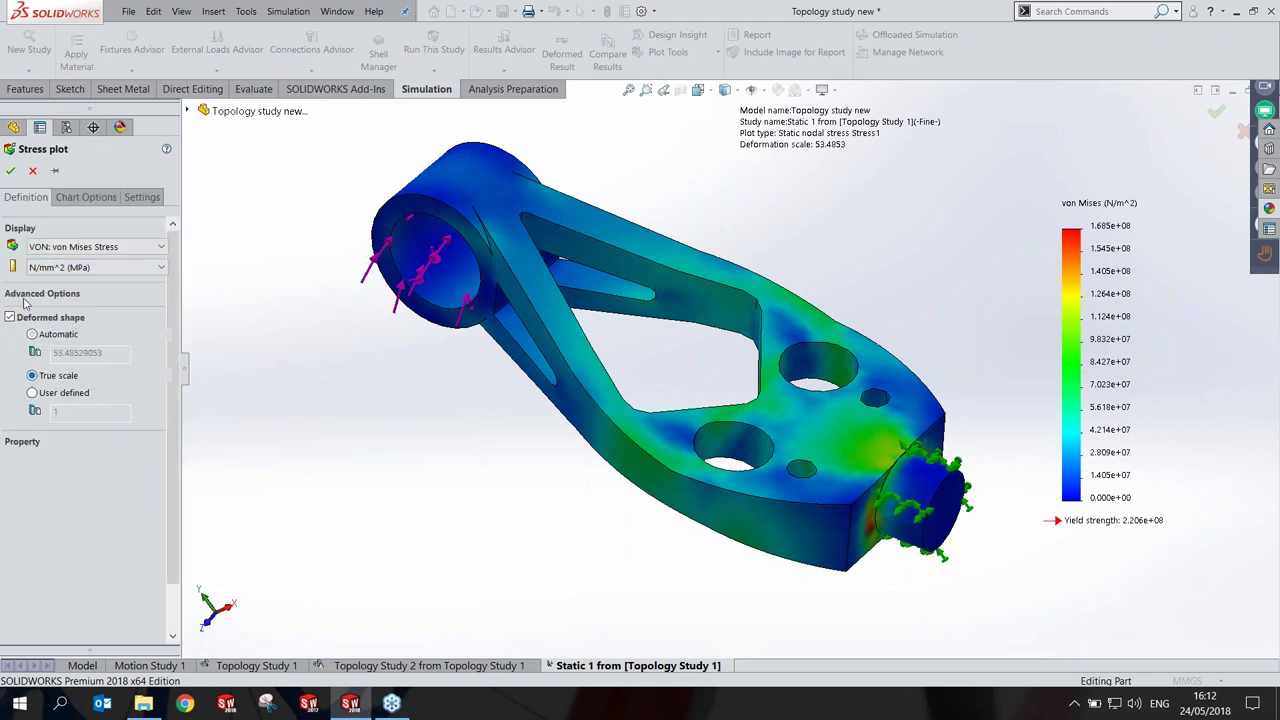
{"action": "left_click", "coordinate": [54, 171]}
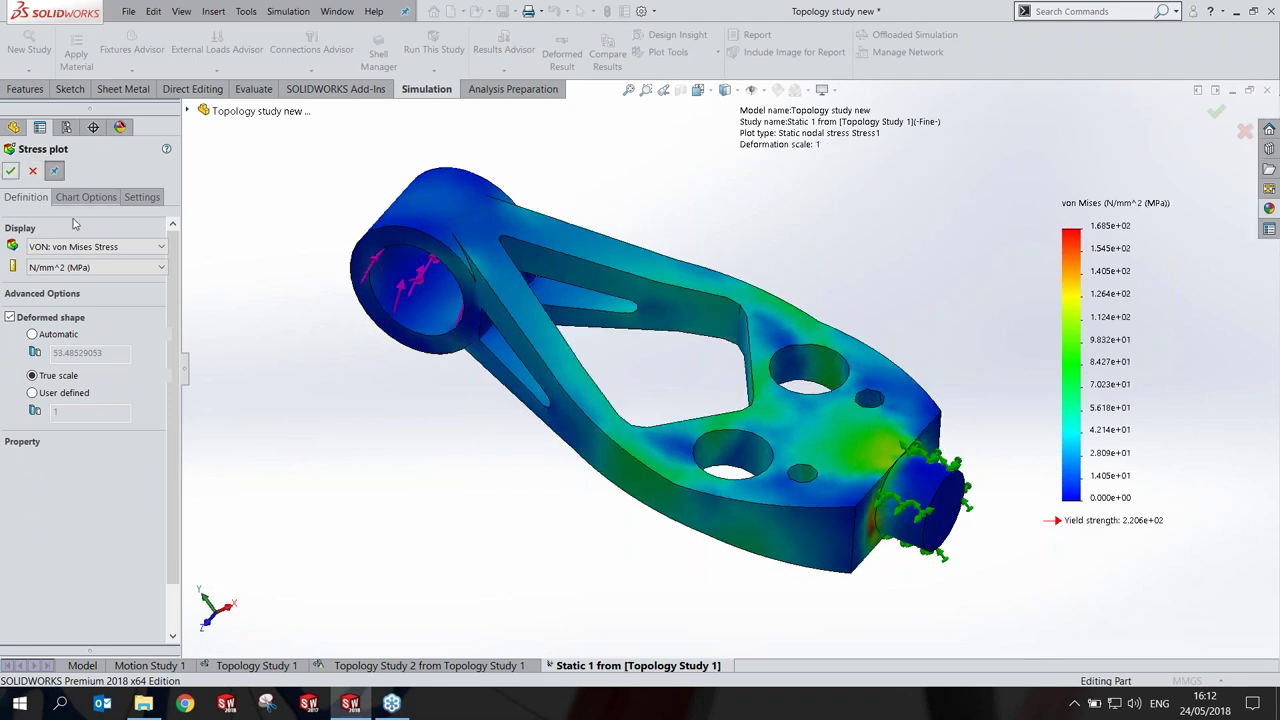
{"action": "left_click", "coordinate": [65, 267]}
{"action": "left_click", "coordinate": [66, 276]}
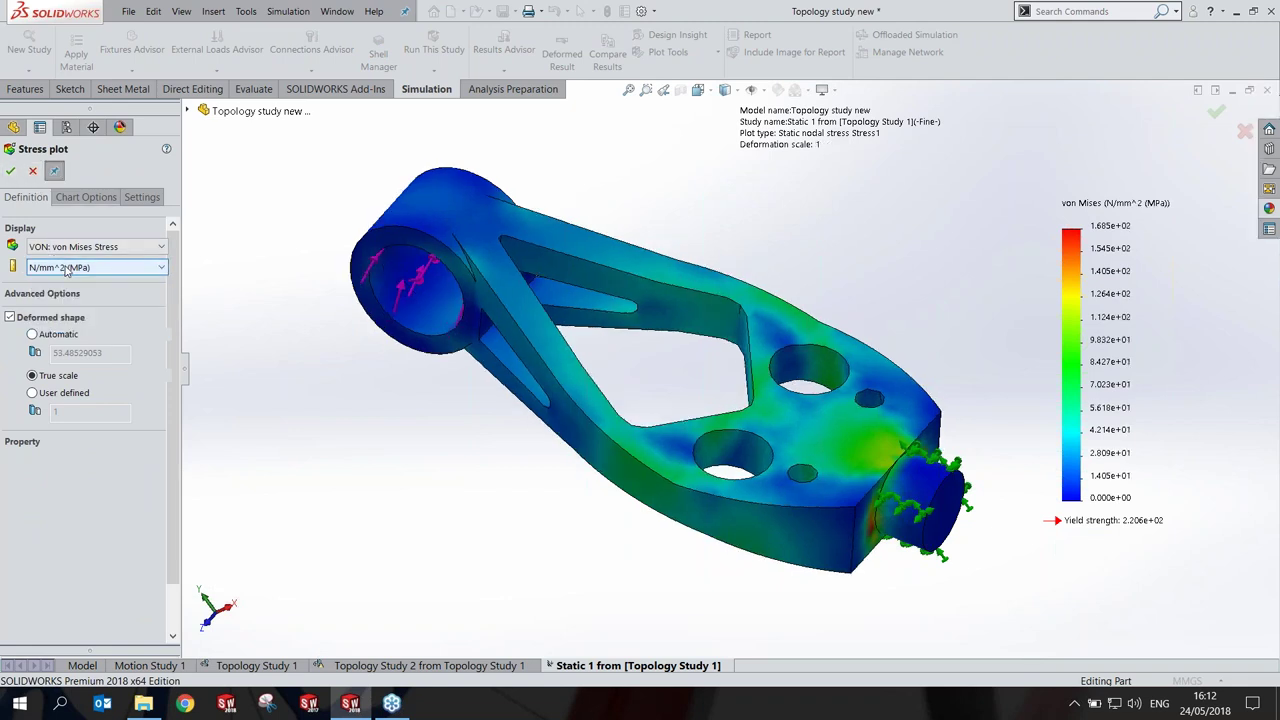
Step: Switch the legend numbers from scientific to floating format and apply the plot settings
{"action": "left_click", "coordinate": [86, 197]}
{"action": "left_click", "coordinate": [70, 592]}
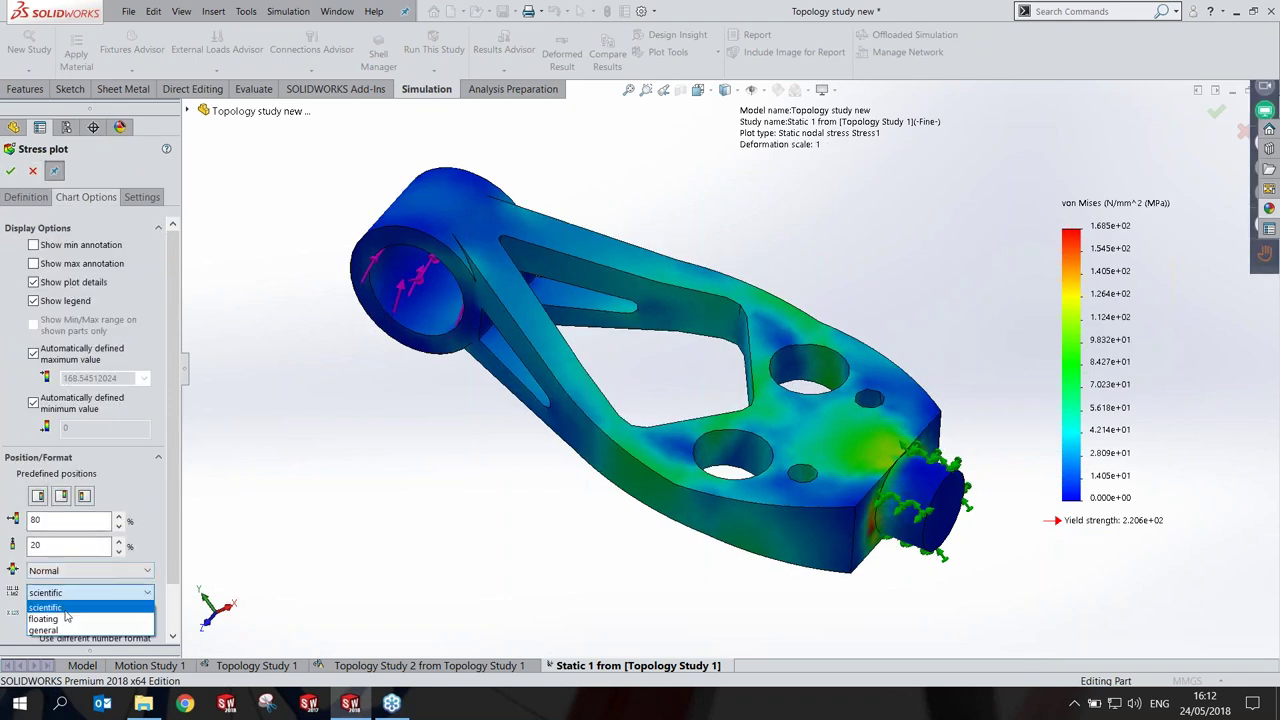
{"action": "left_click", "coordinate": [60, 616]}
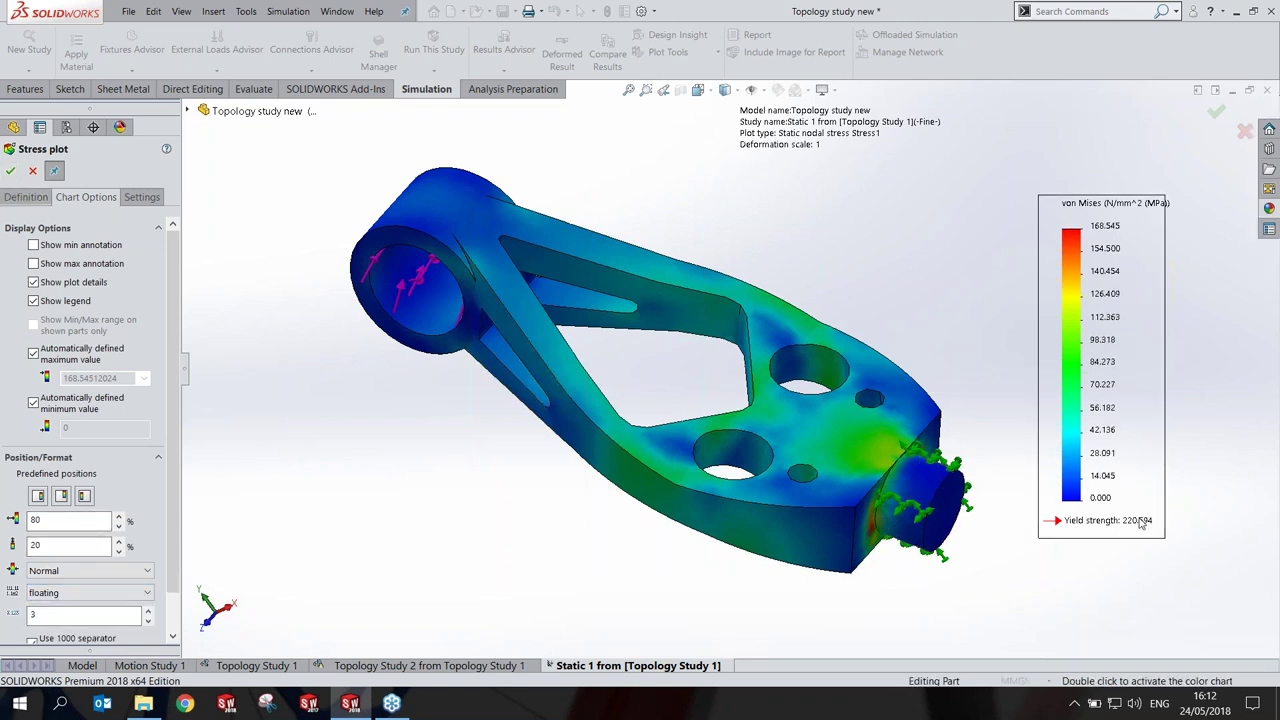
{"action": "left_click", "coordinate": [29, 172]}
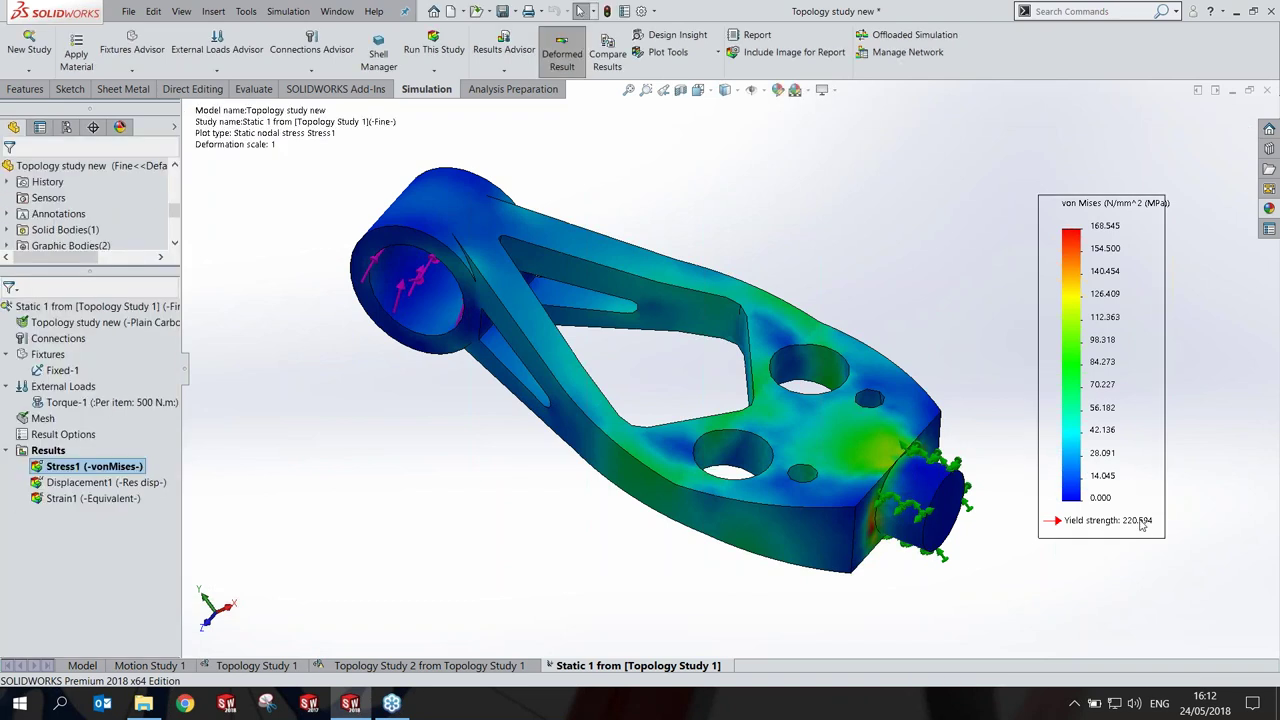
Step: Cap the stress legend maximum at 110 MPa
{"action": "double_click", "coordinate": [1105, 225]}
{"action": "type", "text": "110"}
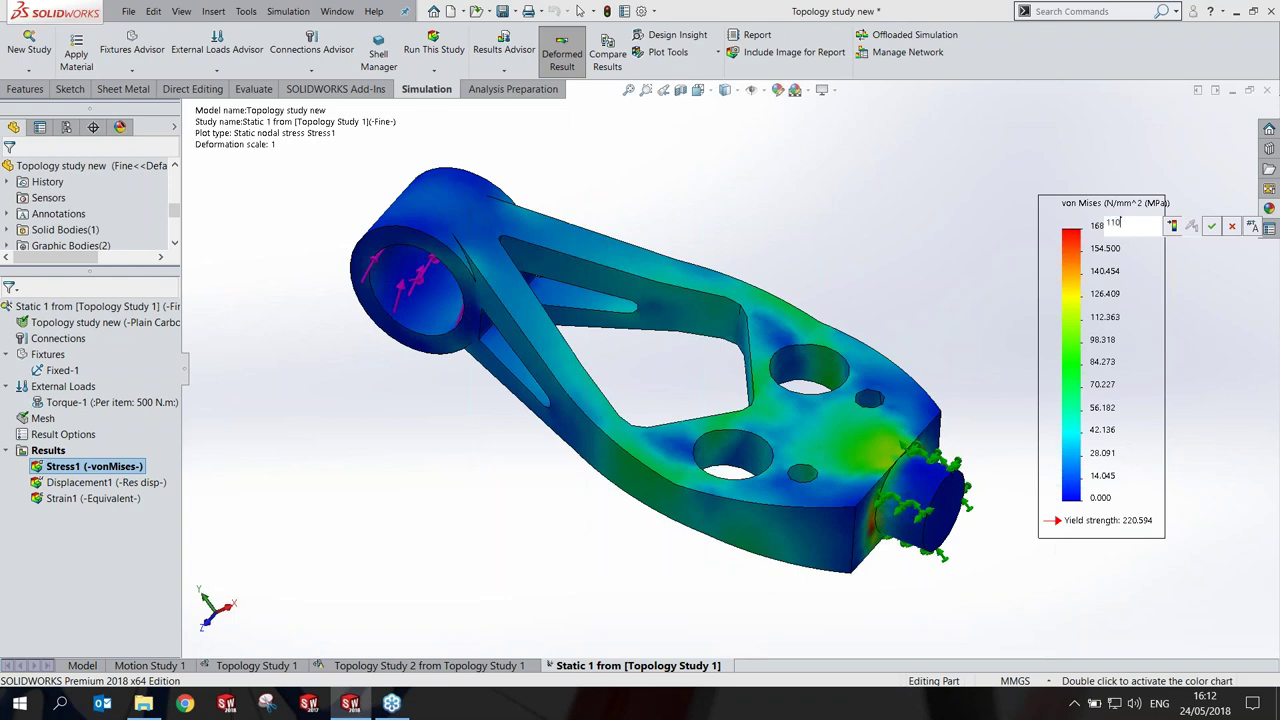
{"action": "key", "text": "Return"}
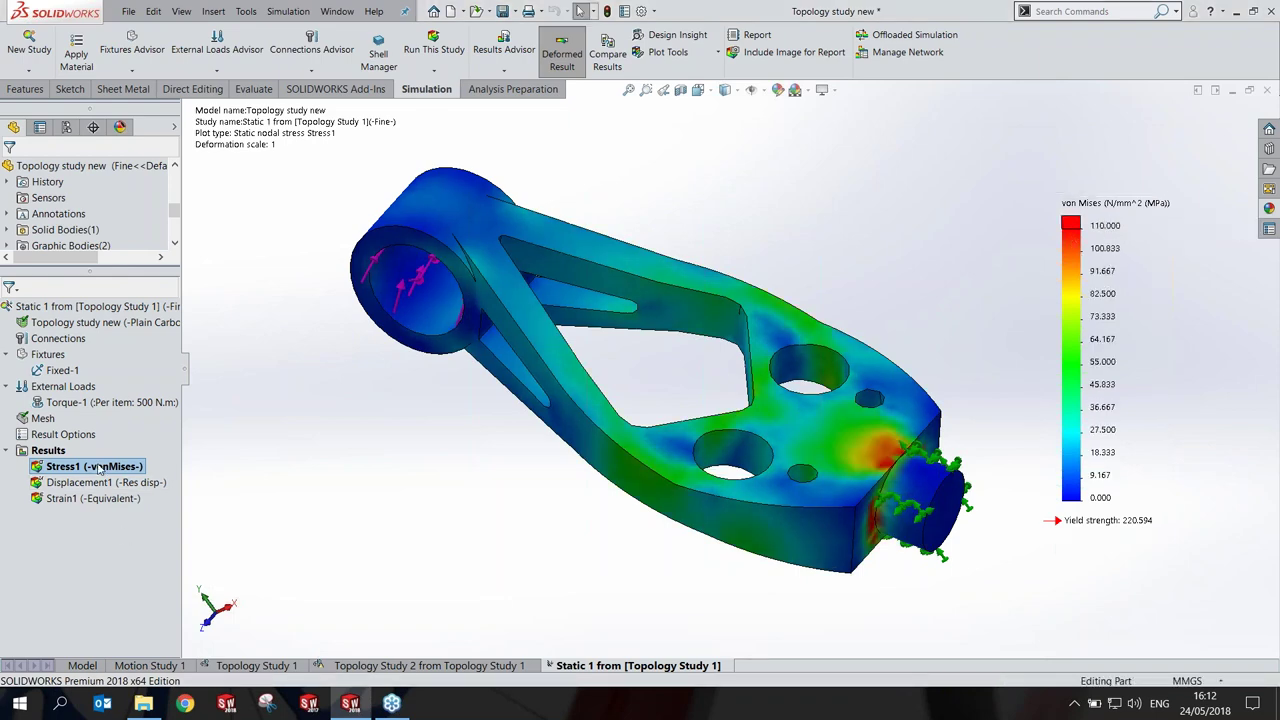
{"action": "right_click", "coordinate": [99, 469]}
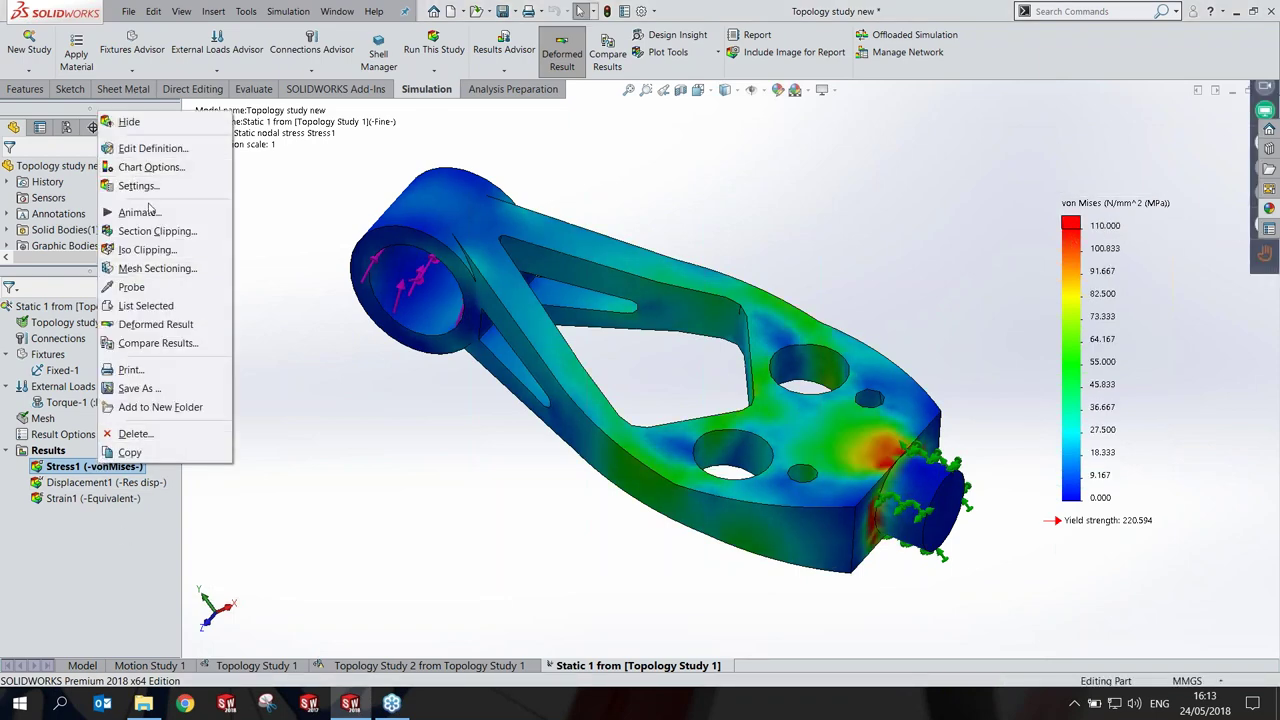
{"action": "left_click", "coordinate": [147, 249]}
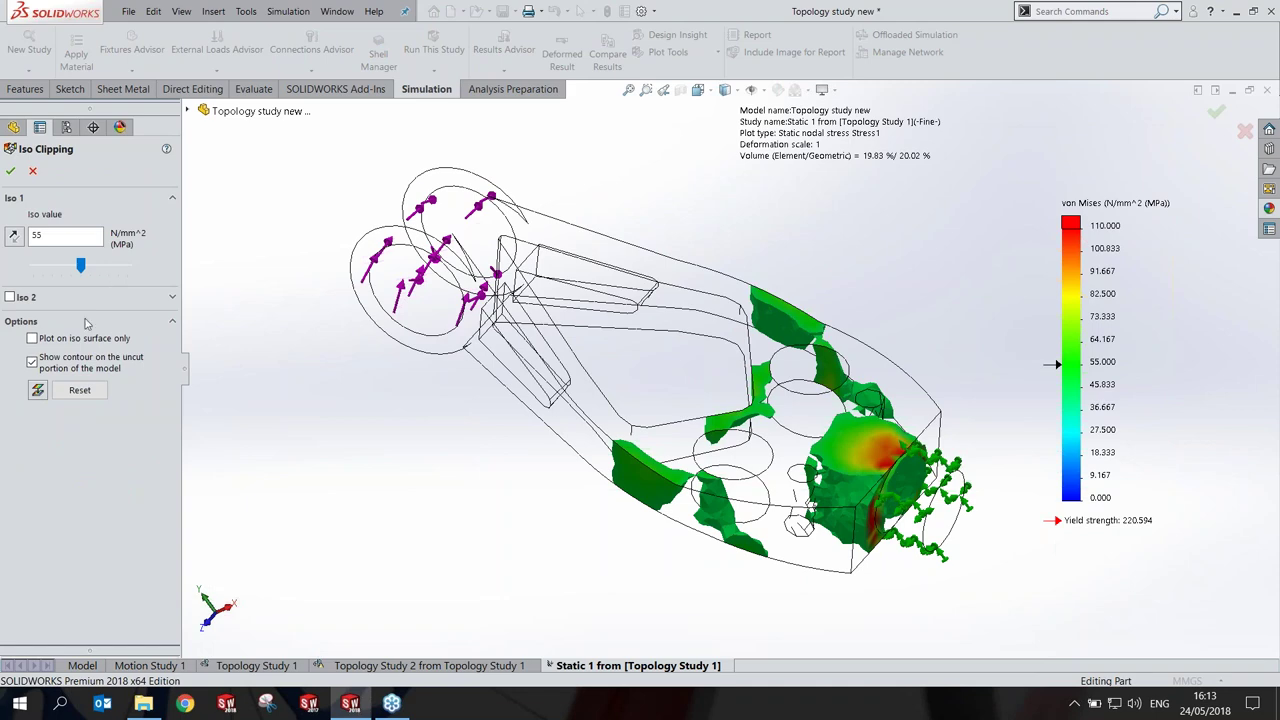
{"action": "double_click", "coordinate": [30, 235]}
{"action": "type", "text": "0"}
{"action": "mouse_move", "coordinate": [700, 420]}
{"action": "middle_mouse_down"}
{"action": "mouse_move", "coordinate": [875, 505]}
{"action": "mouse_move", "coordinate": [828, 437]}
{"action": "mouse_move", "coordinate": [865, 484]}
{"action": "middle_mouse_up"}
{"action": "scroll", "coordinate": [880, 508], "scroll_direction": "down", "scroll_amount": 3}
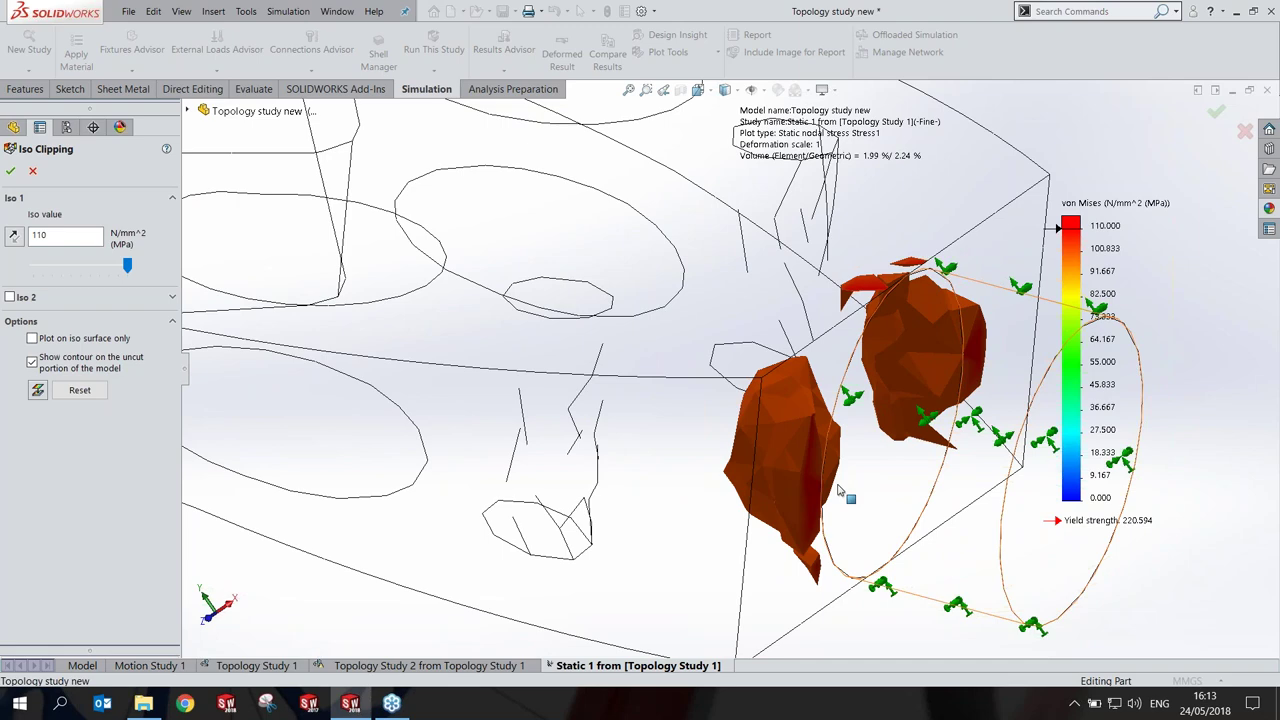
{"action": "middle_click_drag", "start_coordinate": [865, 484], "coordinate": [815, 450]}
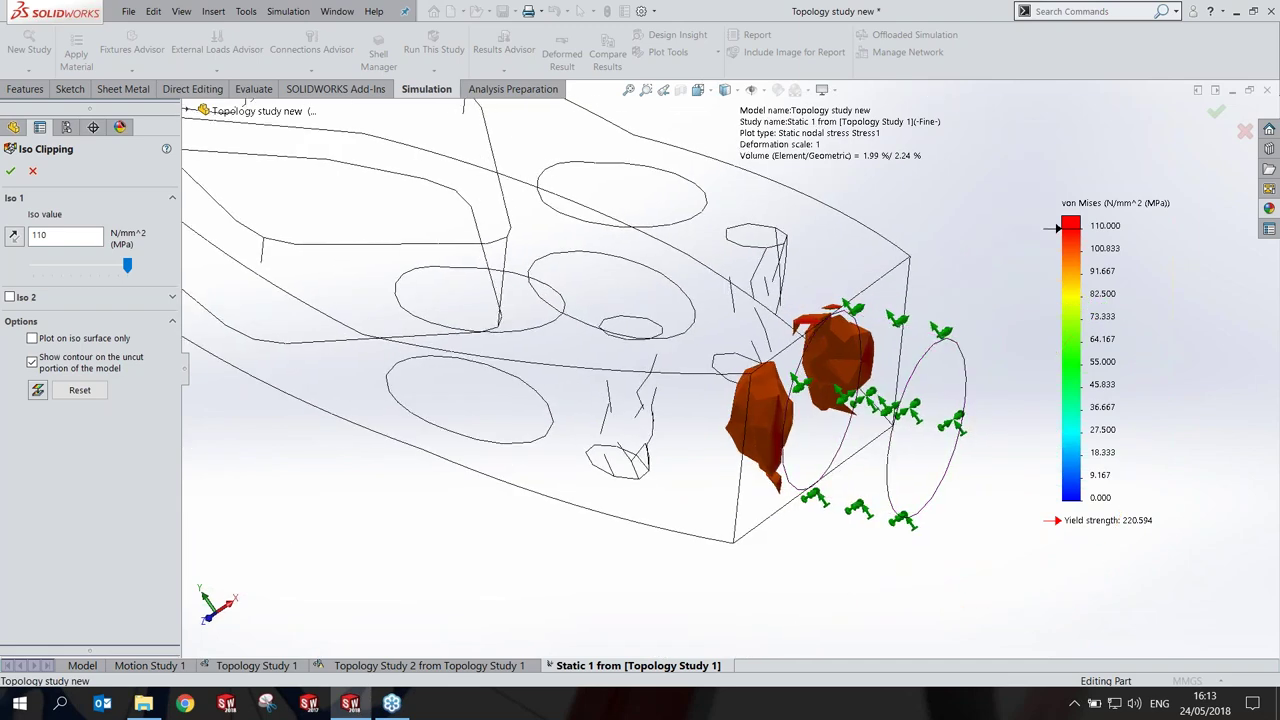
{"action": "mouse_move", "coordinate": [600, 350]}
{"action": "middle_mouse_down"}
{"action": "mouse_move", "coordinate": [212, 120]}
{"action": "mouse_move", "coordinate": [738, 400]}
{"action": "mouse_move", "coordinate": [720, 362]}
{"action": "mouse_move", "coordinate": [718, 381]}
{"action": "middle_mouse_up"}
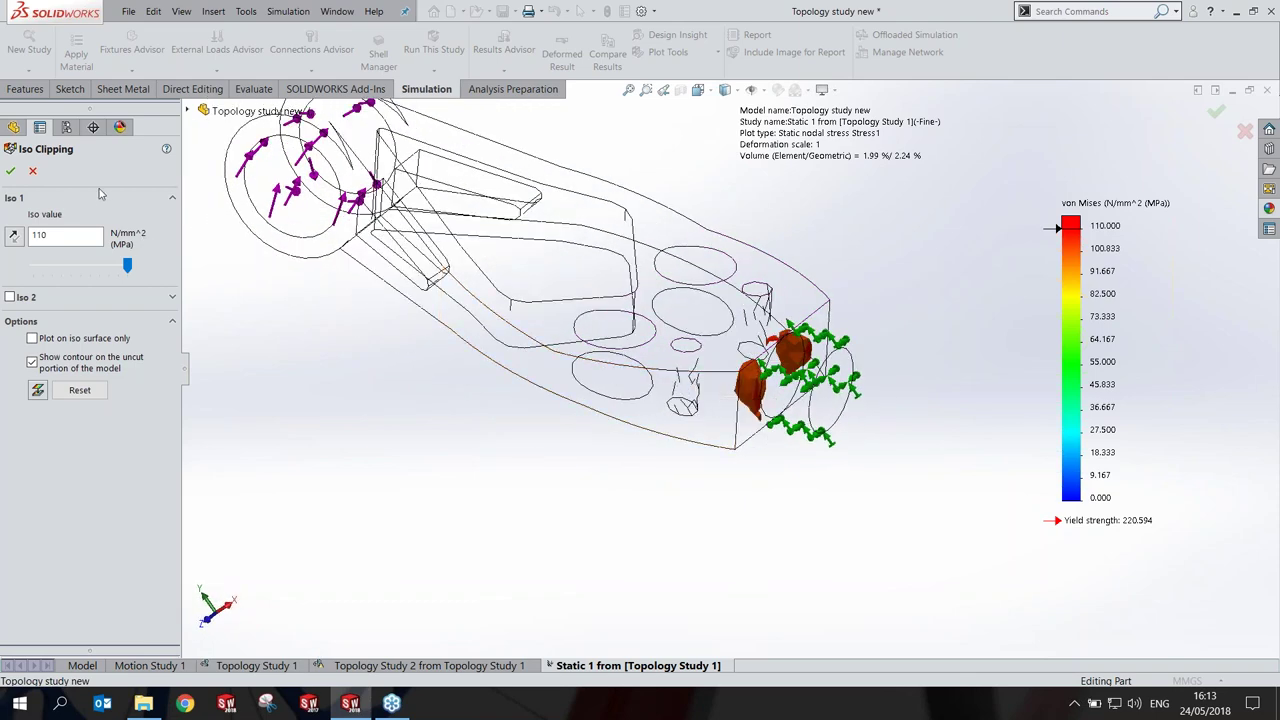
{"action": "left_click", "coordinate": [34, 172]}
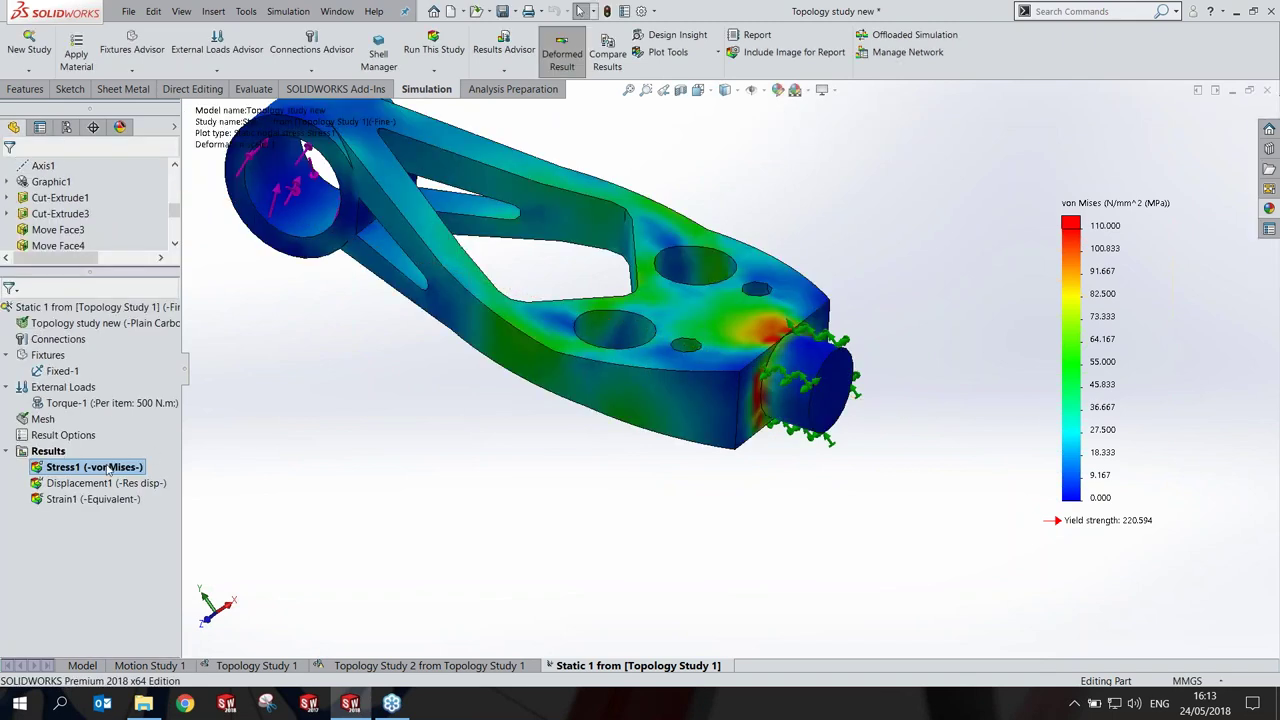
{"action": "key", "text": "f"}
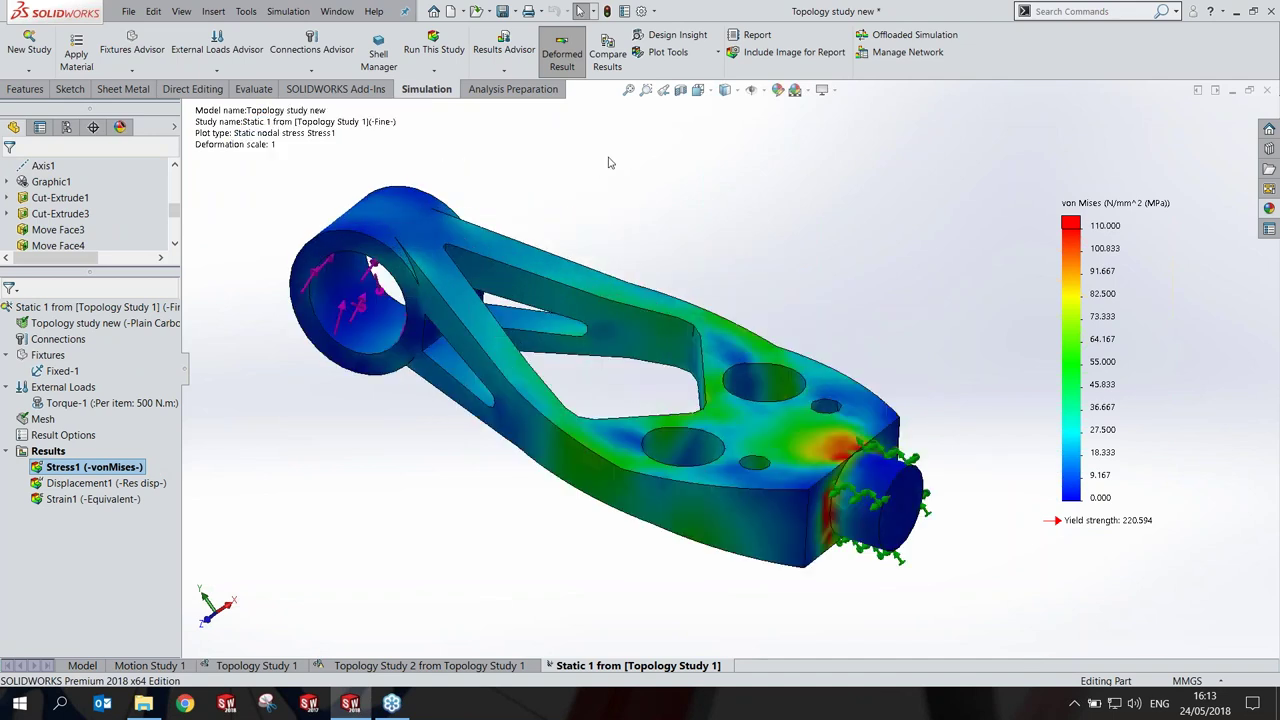
Step: Switch to Topology Study 1 and activate the Default configuration
{"action": "left_click", "coordinate": [226, 666]}
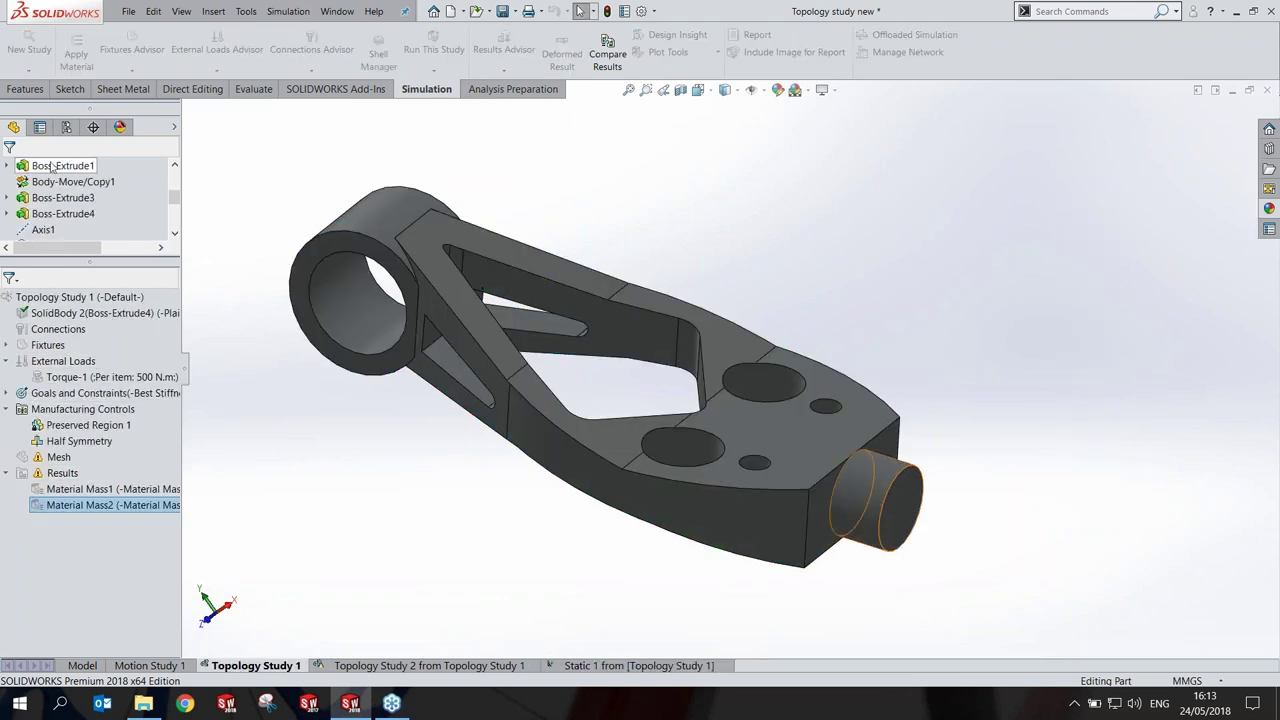
{"action": "left_click", "coordinate": [66, 126]}
{"action": "left_click_drag", "start_coordinate": [110, 261], "coordinate": [102, 328]}
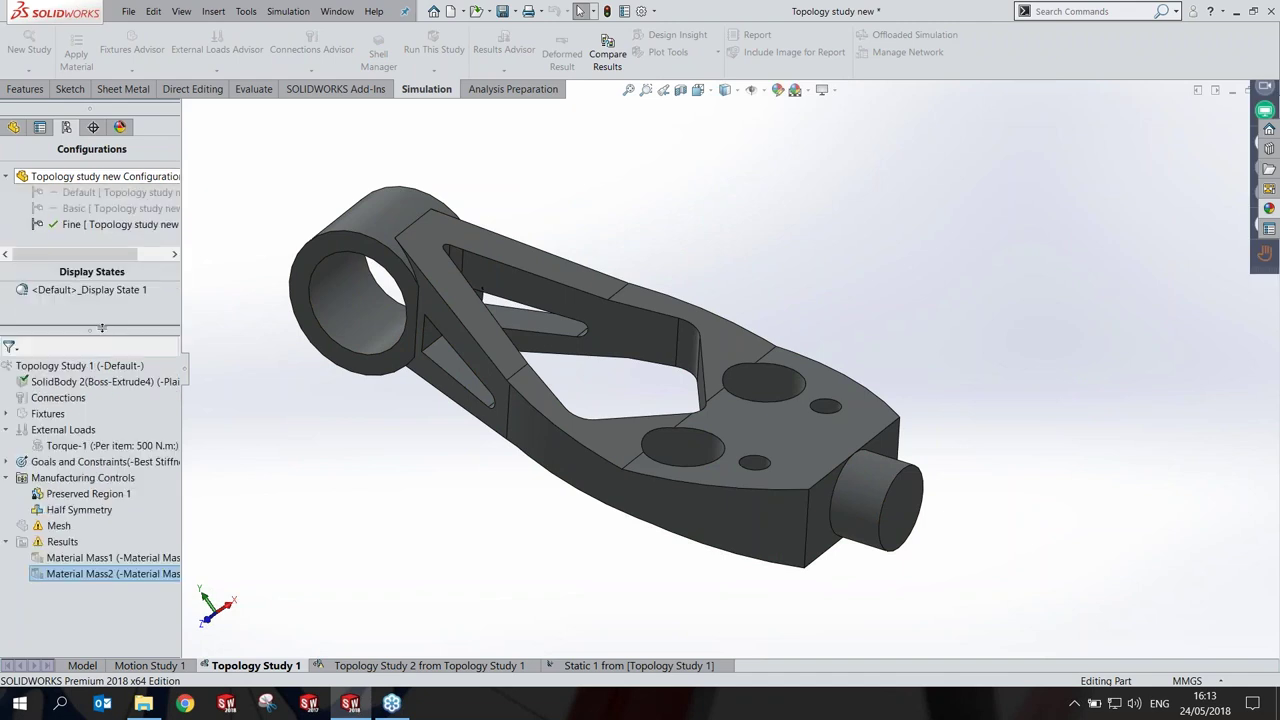
{"action": "double_click", "coordinate": [80, 192]}
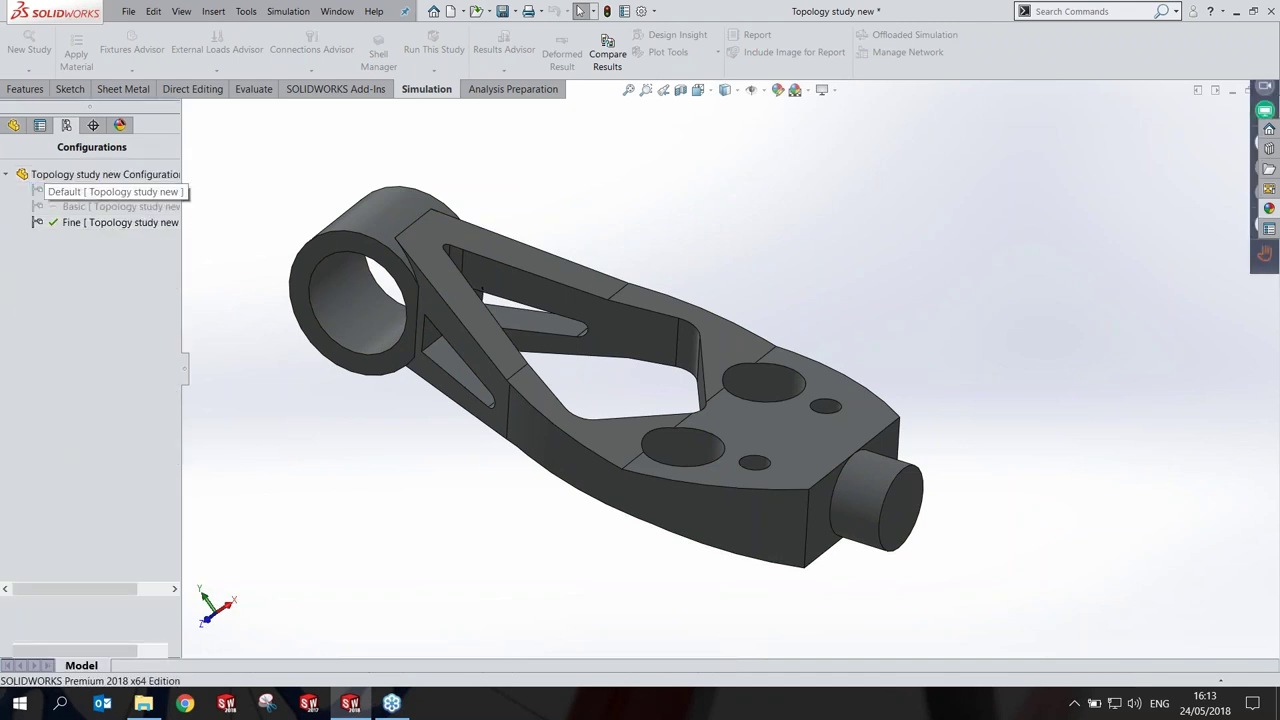
{"action": "key", "text": "f"}
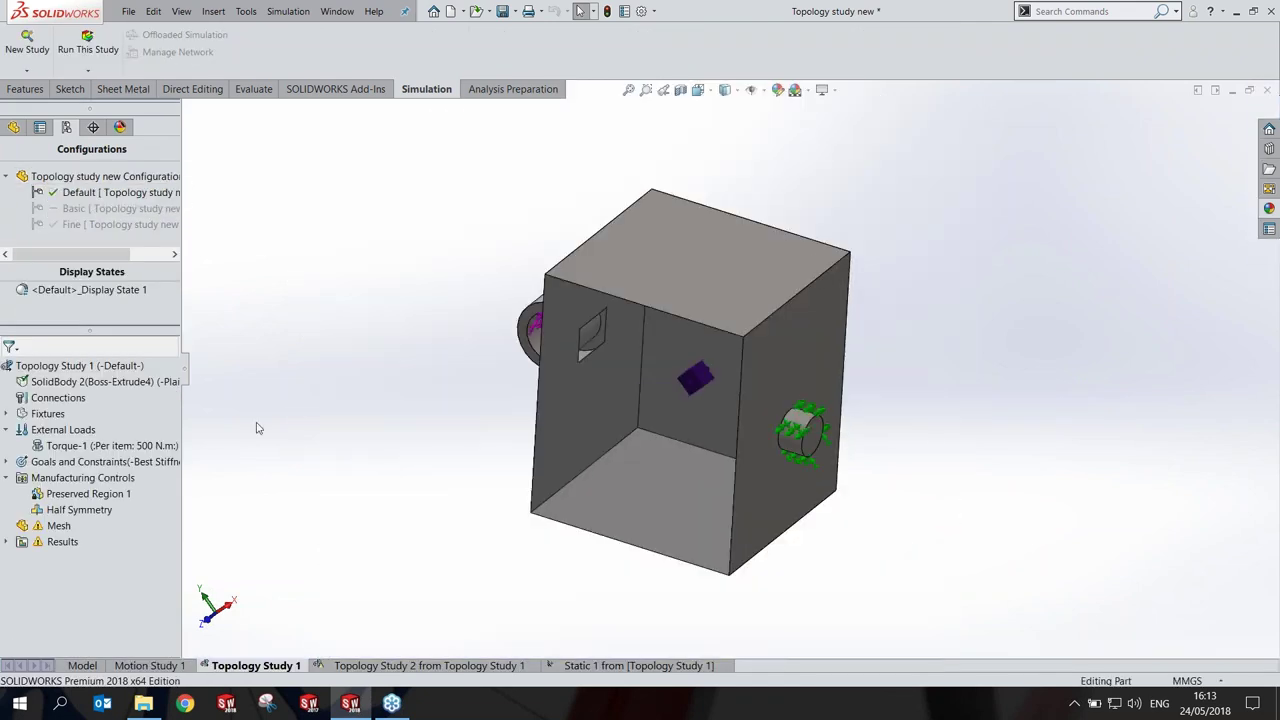
{"action": "double_click", "coordinate": [80, 208]}
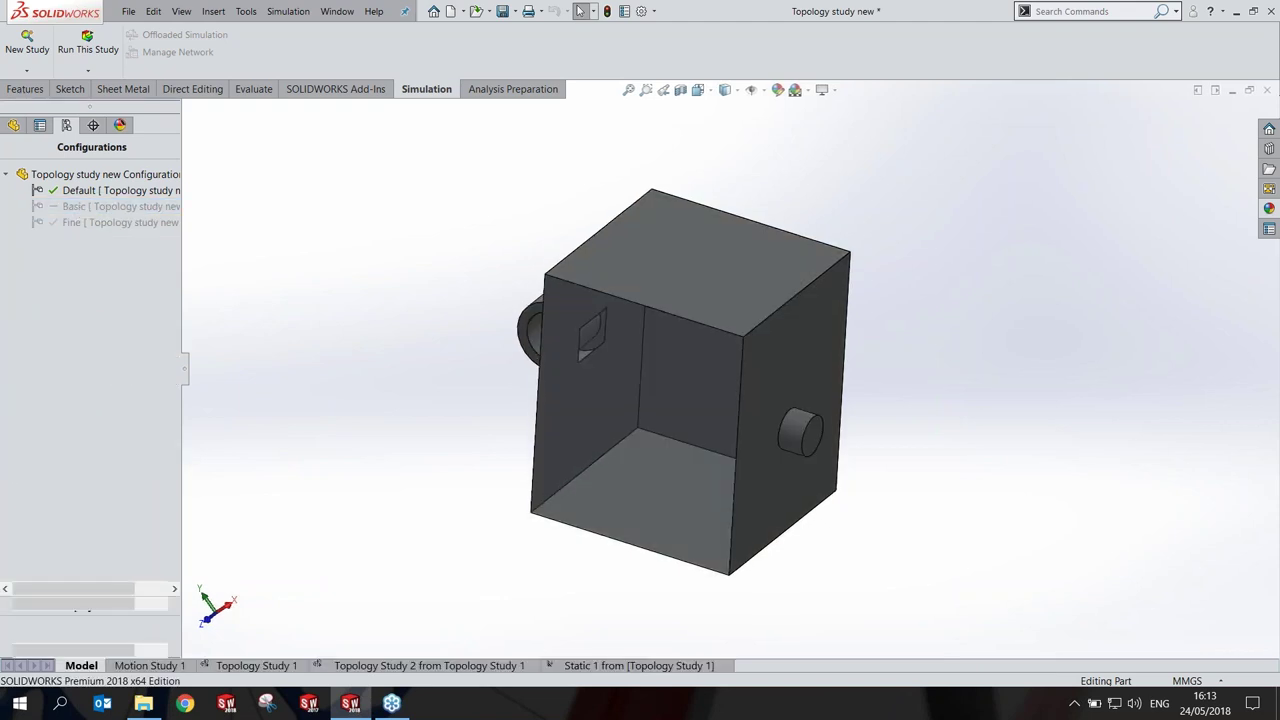
{"action": "double_click", "coordinate": [80, 192]}
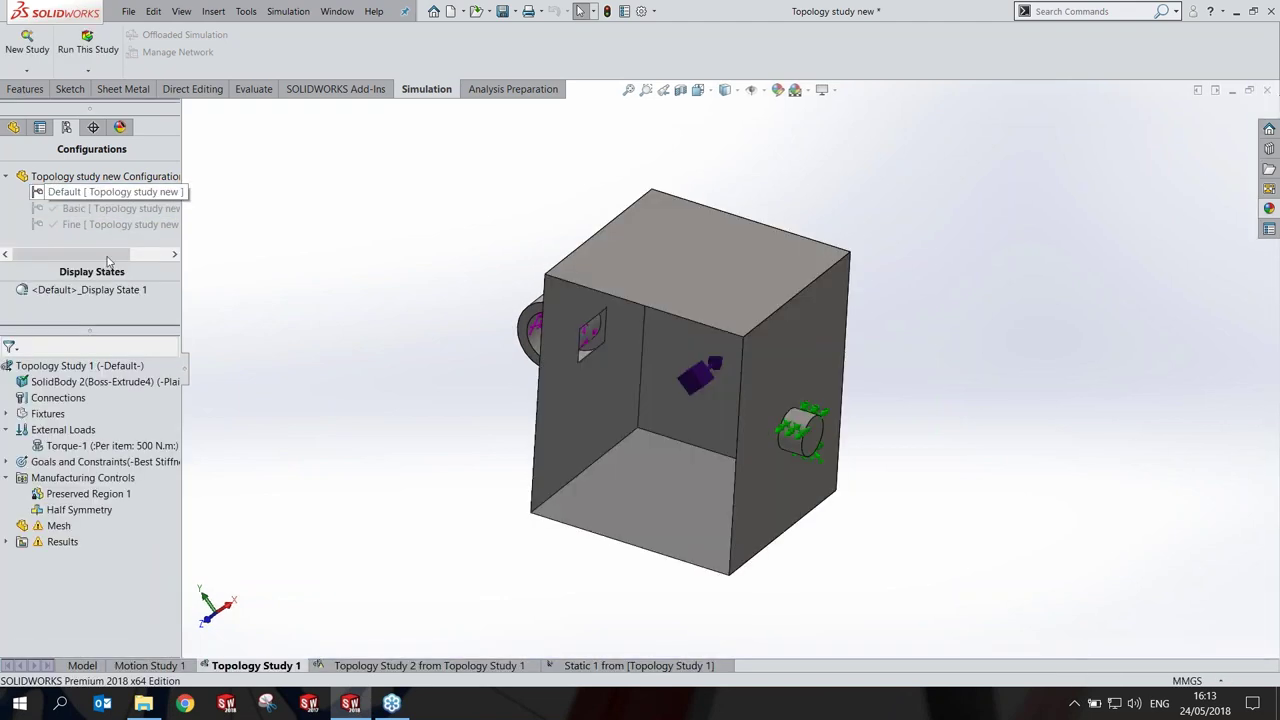
Step: Expand the study results, display Material Mass2 and orbit the topology mesh
{"action": "left_click", "coordinate": [6, 541]}
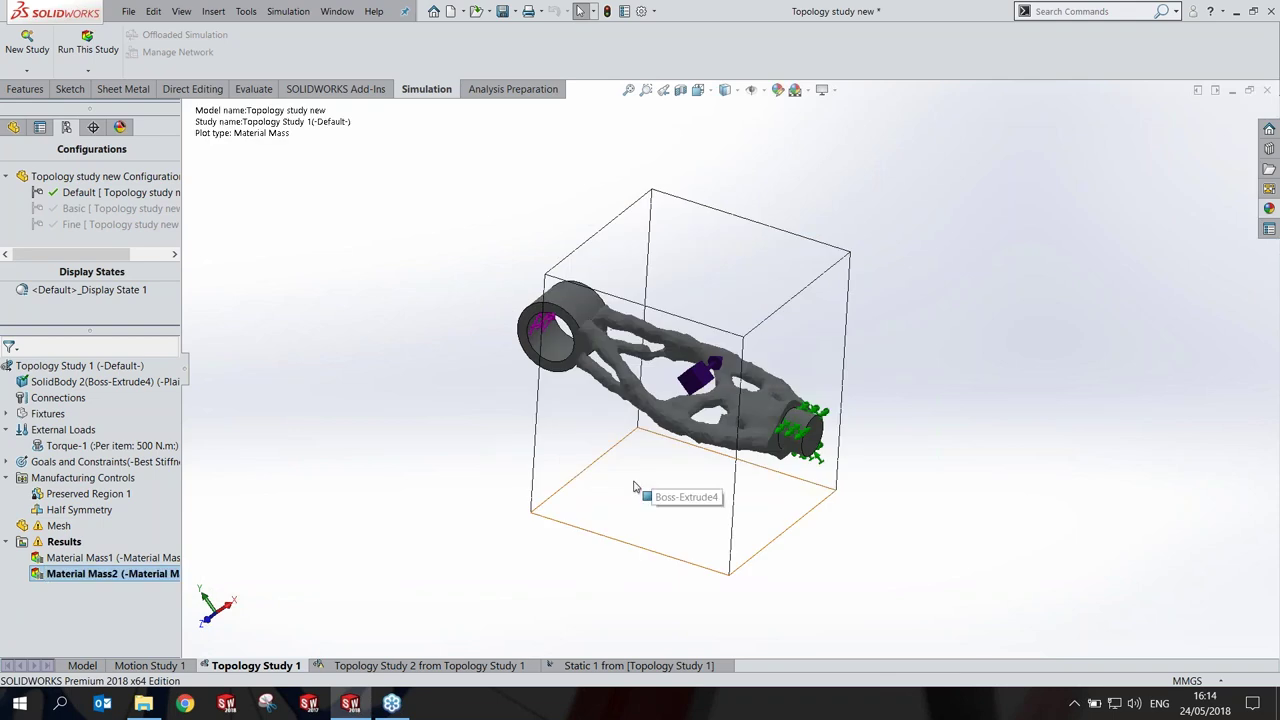
{"action": "left_click", "coordinate": [649, 487]}
{"action": "mouse_move", "coordinate": [417, 460]}
{"action": "middle_mouse_down"}
{"action": "mouse_move", "coordinate": [410, 539]}
{"action": "mouse_move", "coordinate": [410, 450]}
{"action": "mouse_move", "coordinate": [423, 380]}
{"action": "mouse_move", "coordinate": [436, 384]}
{"action": "mouse_move", "coordinate": [440, 366]}
{"action": "mouse_move", "coordinate": [415, 544]}
{"action": "mouse_move", "coordinate": [432, 366]}
{"action": "mouse_move", "coordinate": [581, 11]}
{"action": "middle_mouse_up"}
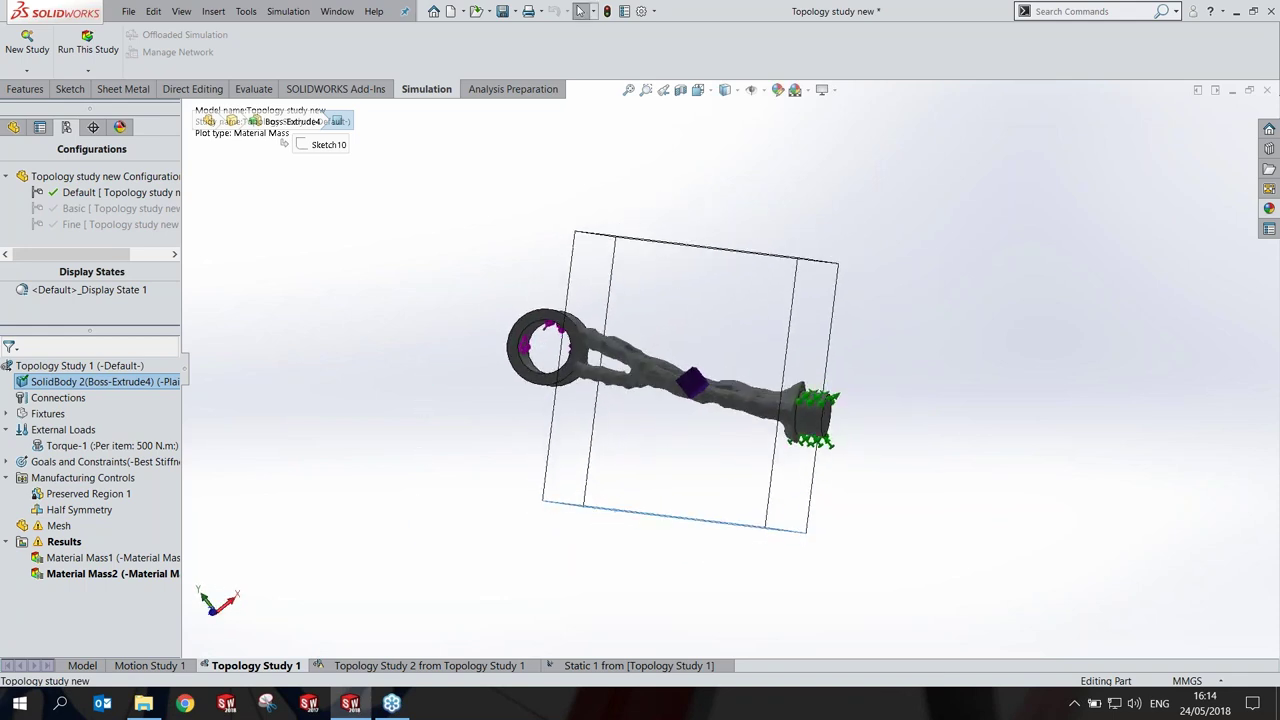
{"action": "scroll", "coordinate": [742, 400], "scroll_direction": "down", "scroll_amount": 3}
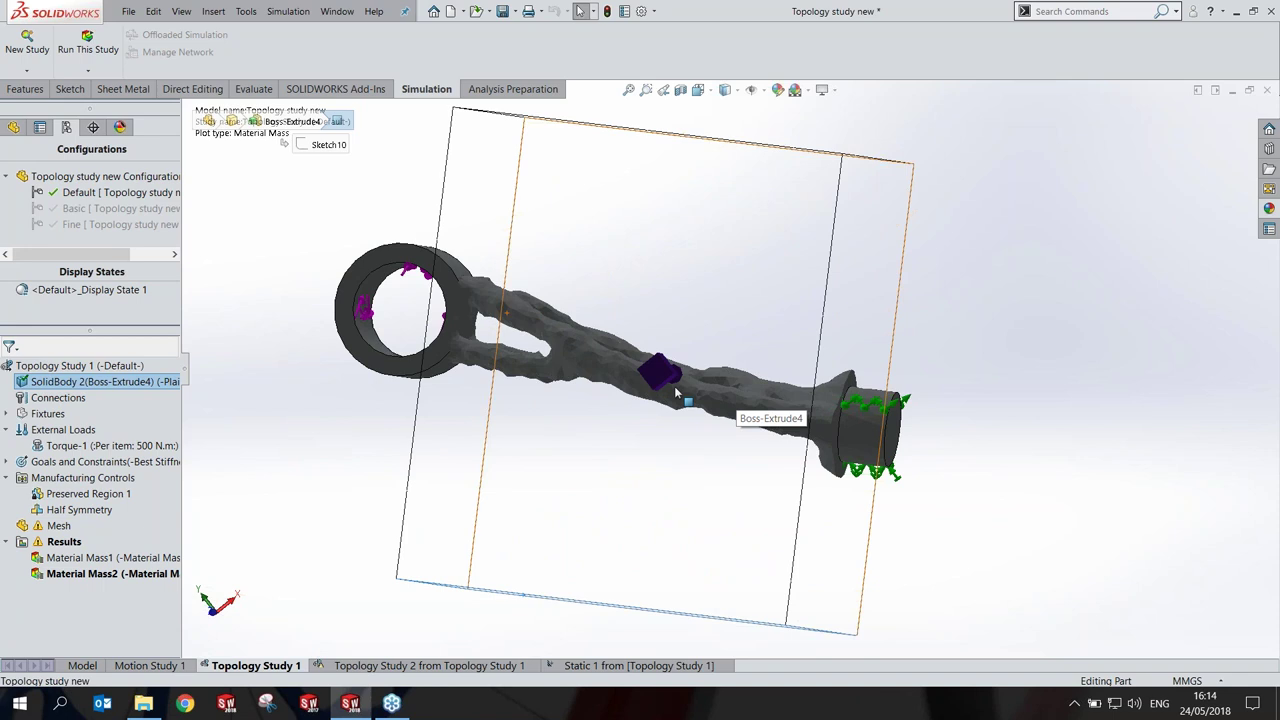
{"action": "middle_click_drag", "start_coordinate": [652, 314], "coordinate": [576, 459]}
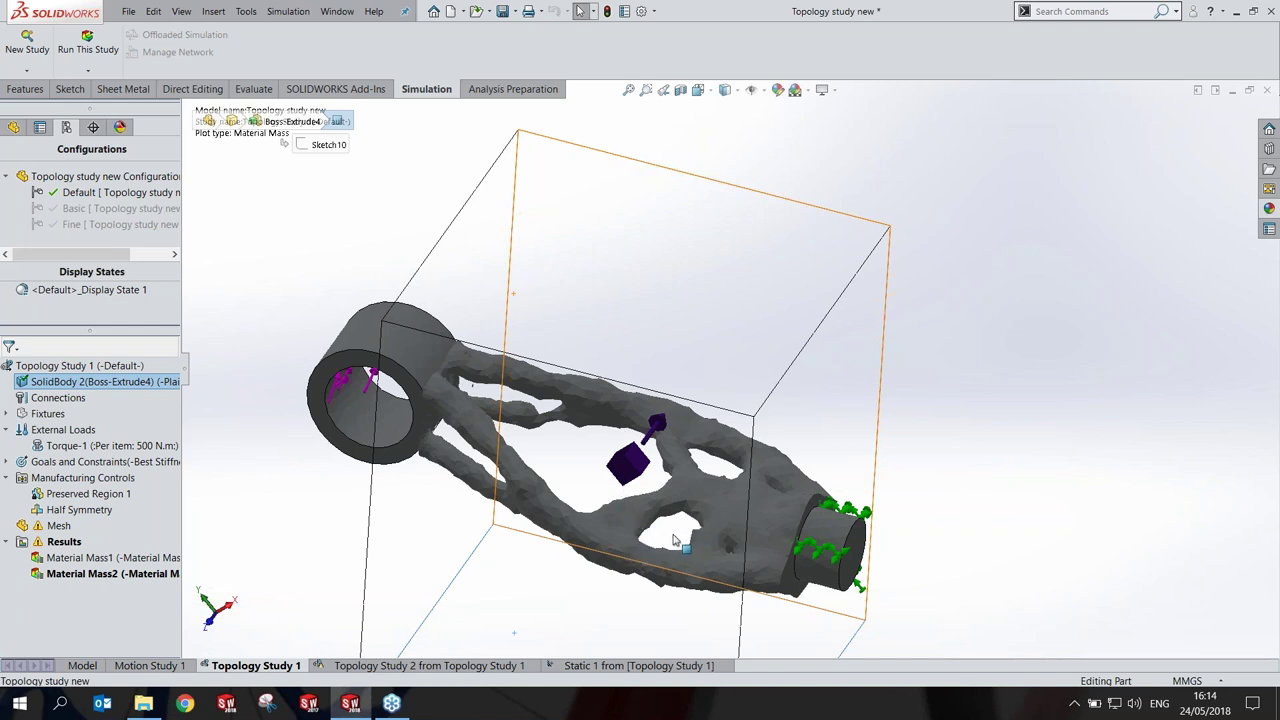
{"action": "scroll", "coordinate": [673, 540], "scroll_direction": "up", "scroll_amount": 3}
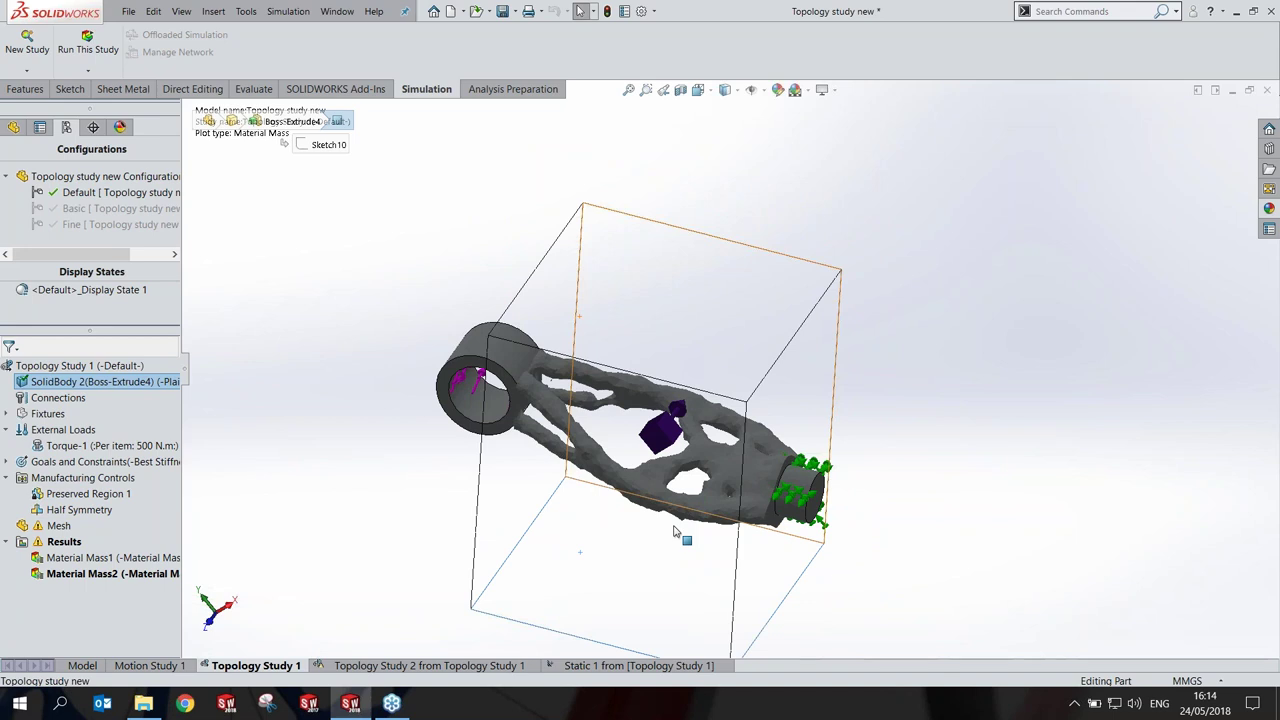
{"action": "mouse_move", "coordinate": [673, 532]}
{"action": "middle_mouse_down"}
{"action": "mouse_move", "coordinate": [686, 414]}
{"action": "mouse_move", "coordinate": [659, 434]}
{"action": "middle_mouse_up"}
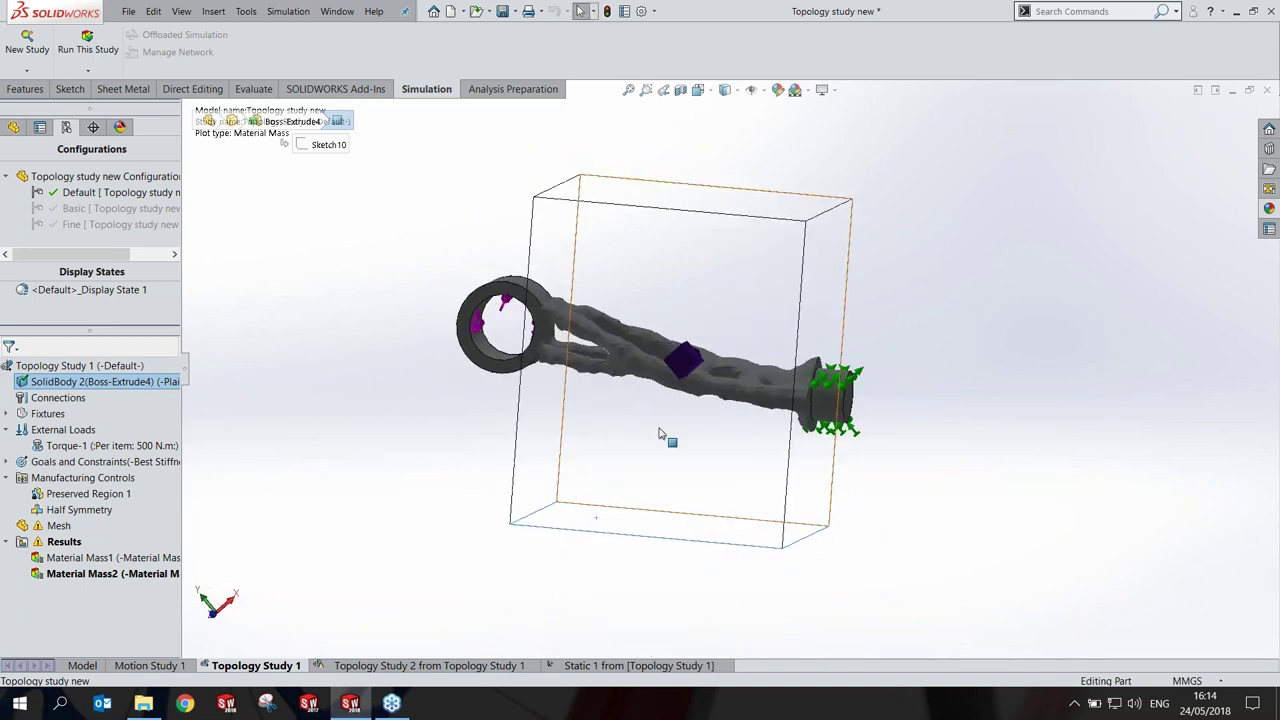
{"action": "right_click", "coordinate": [60, 546]}
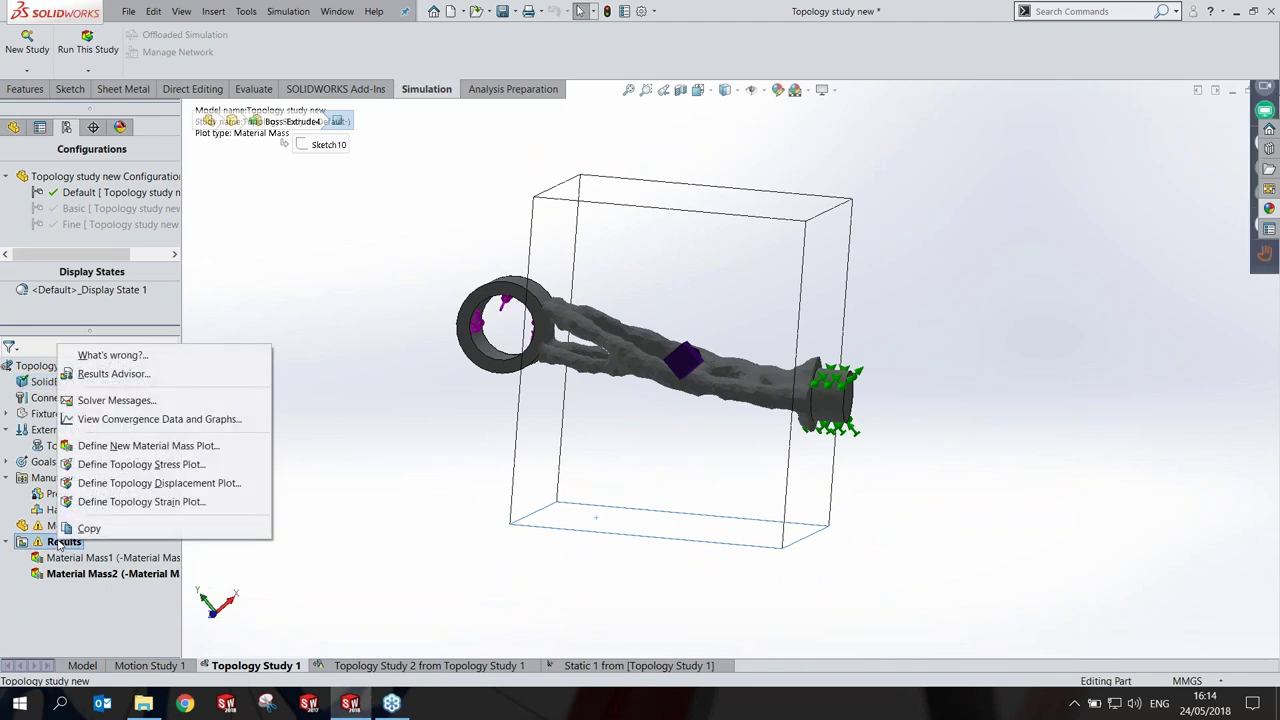
Step: Export Material Mass2's smoothed mesh as a solid body into a new configuration
{"action": "left_click", "coordinate": [60, 577]}
{"action": "right_click", "coordinate": [60, 577]}
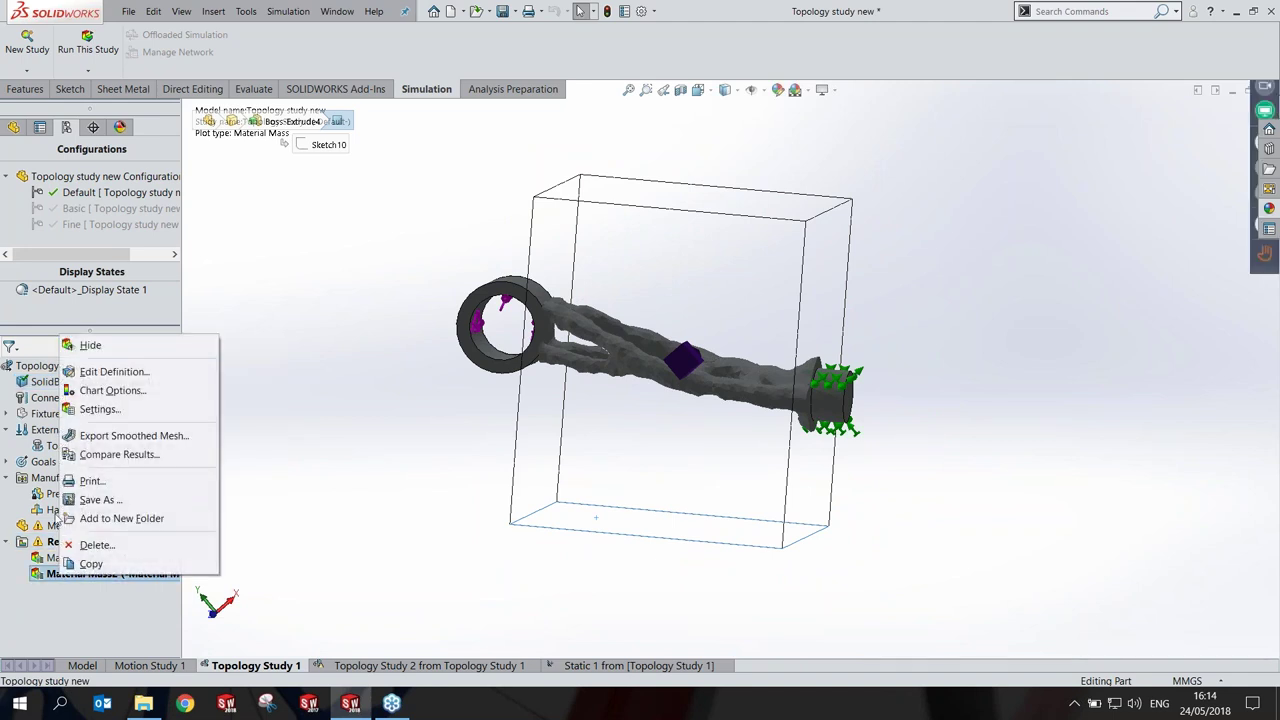
{"action": "left_click", "coordinate": [99, 436]}
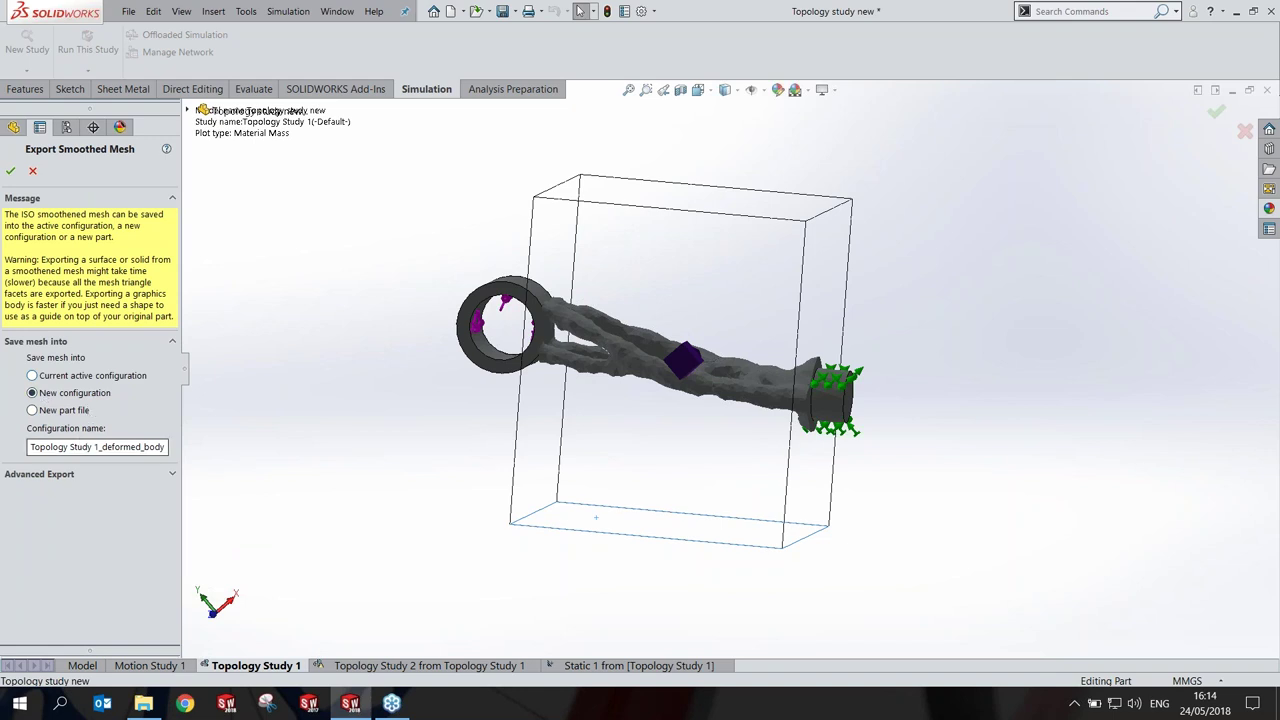
{"action": "left_click", "coordinate": [40, 478]}
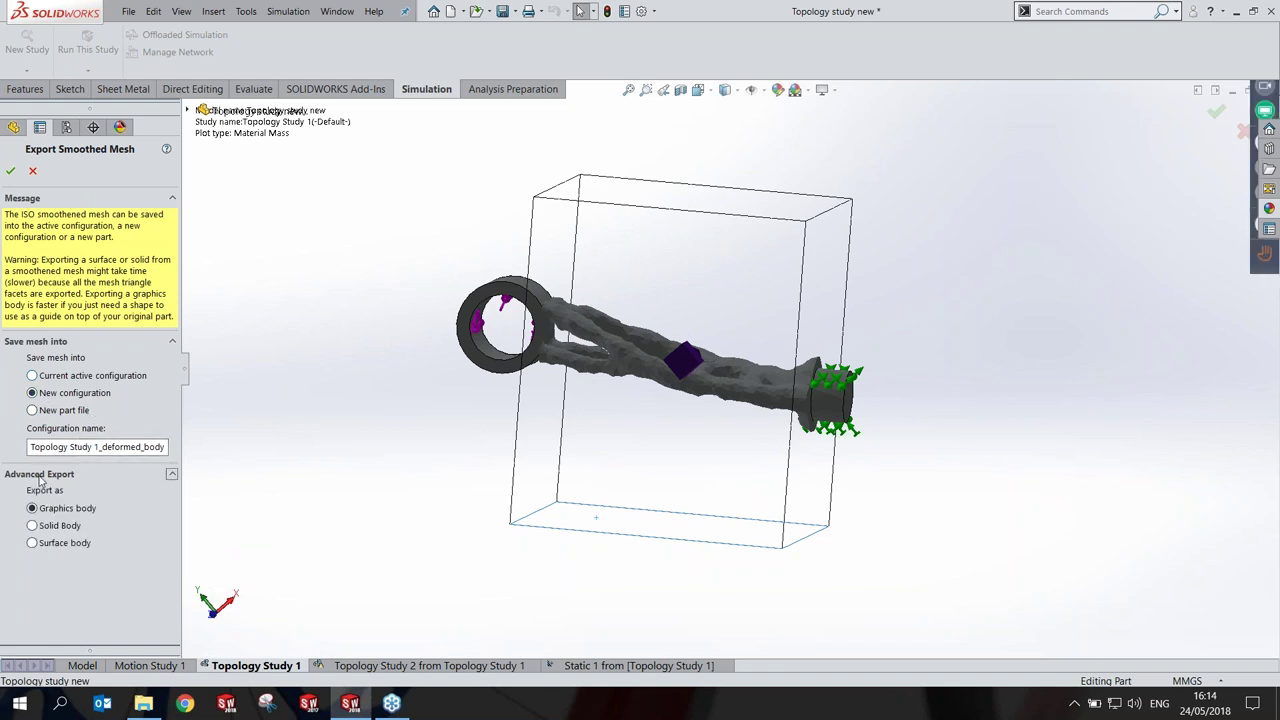
{"action": "left_click", "coordinate": [36, 526]}
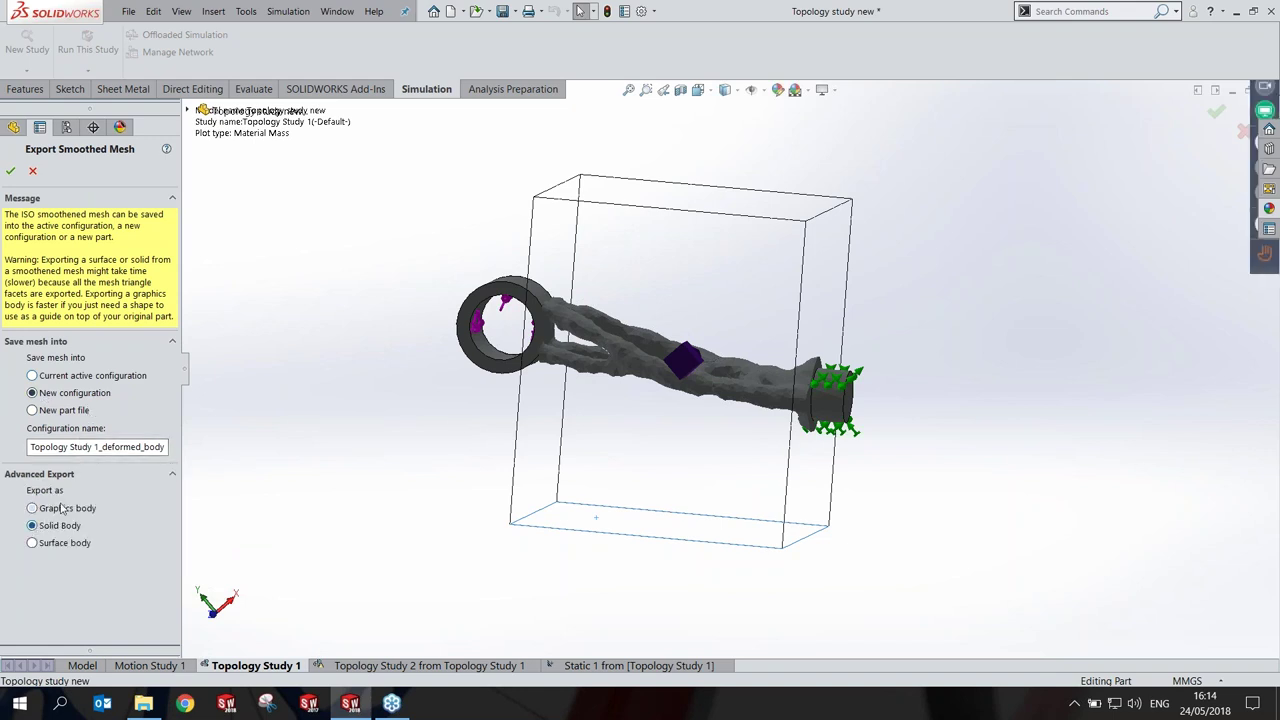
{"action": "left_click", "coordinate": [12, 174]}
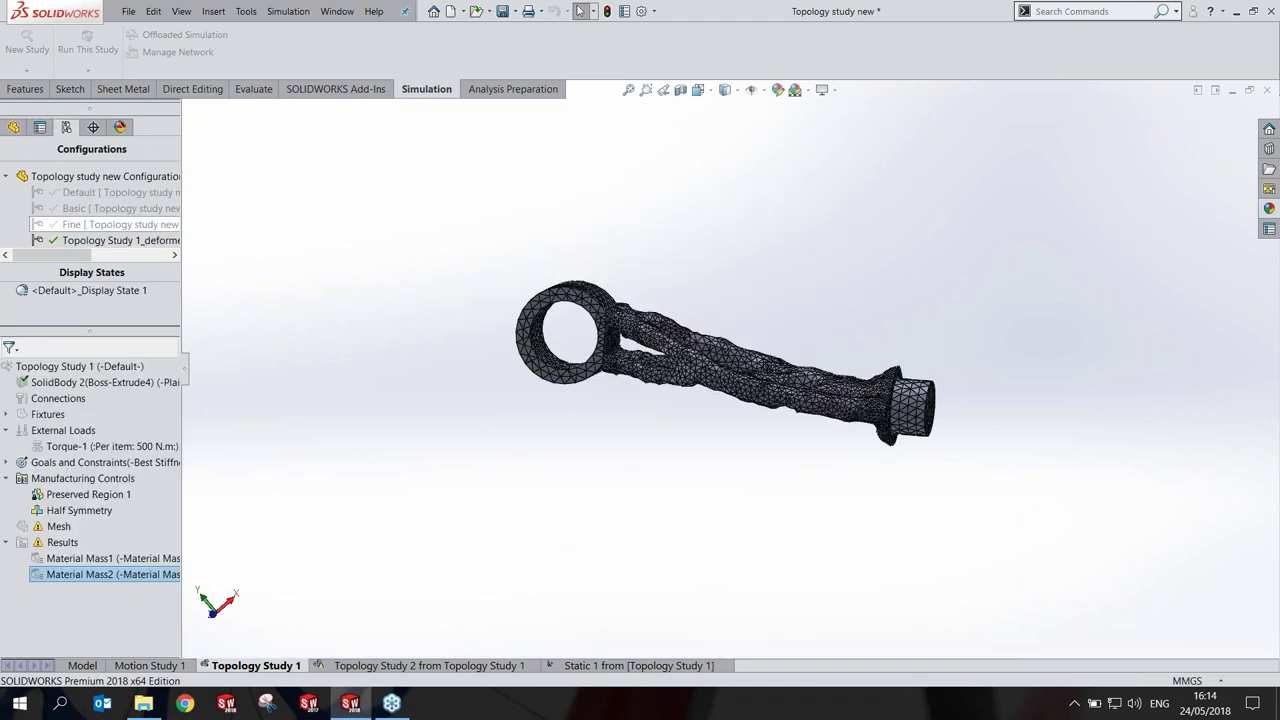
Step: Return to the part model and orbit the mesh to look along its length
{"action": "left_click", "coordinate": [13, 127]}
{"action": "left_click", "coordinate": [316, 381]}
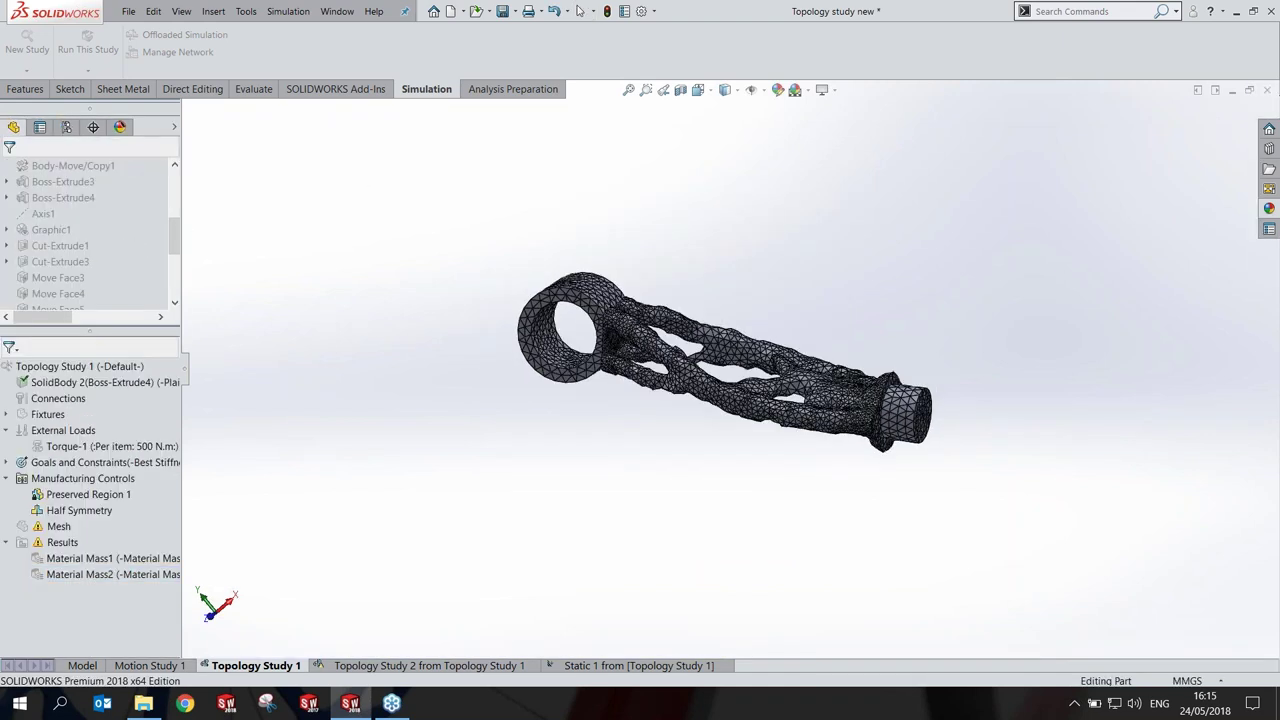
{"action": "left_click", "coordinate": [82, 665]}
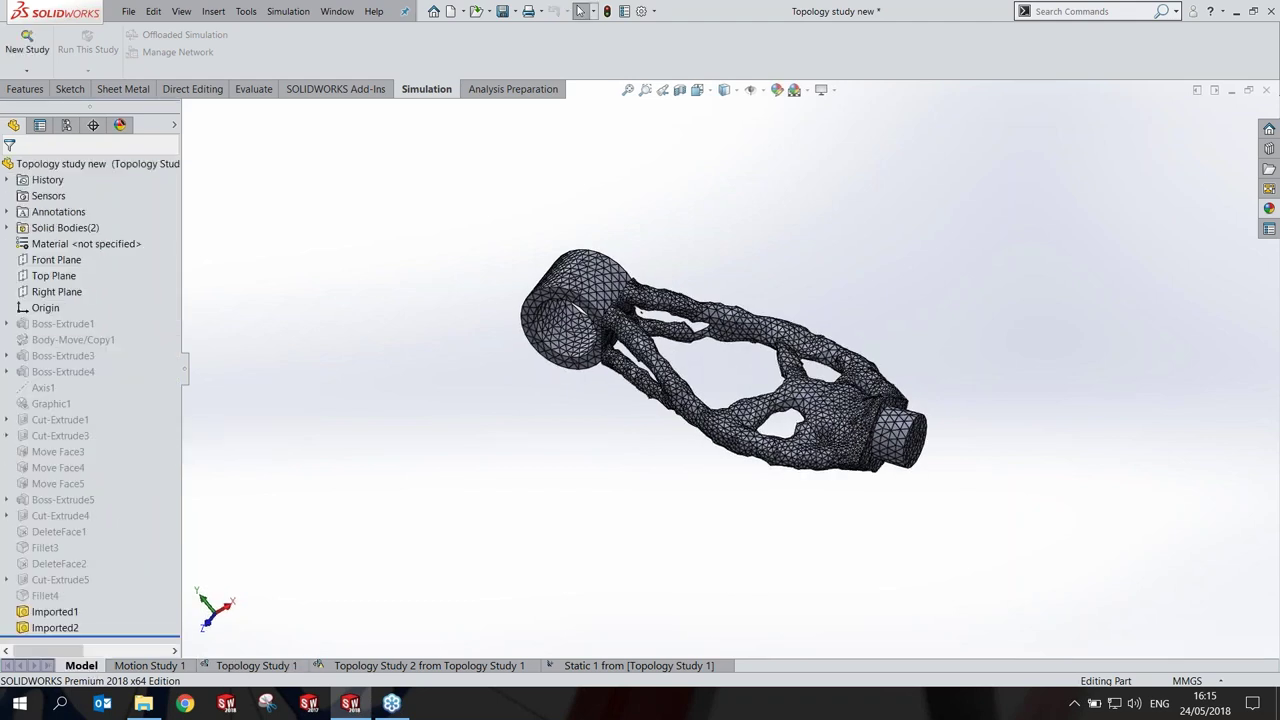
{"action": "left_click", "coordinate": [83, 612]}
{"action": "left_click", "coordinate": [400, 448]}
{"action": "mouse_move", "coordinate": [400, 448]}
{"action": "middle_mouse_down"}
{"action": "mouse_move", "coordinate": [429, 311]}
{"action": "mouse_move", "coordinate": [454, 294]}
{"action": "mouse_move", "coordinate": [427, 320]}
{"action": "mouse_move", "coordinate": [435, 300]}
{"action": "middle_mouse_up"}
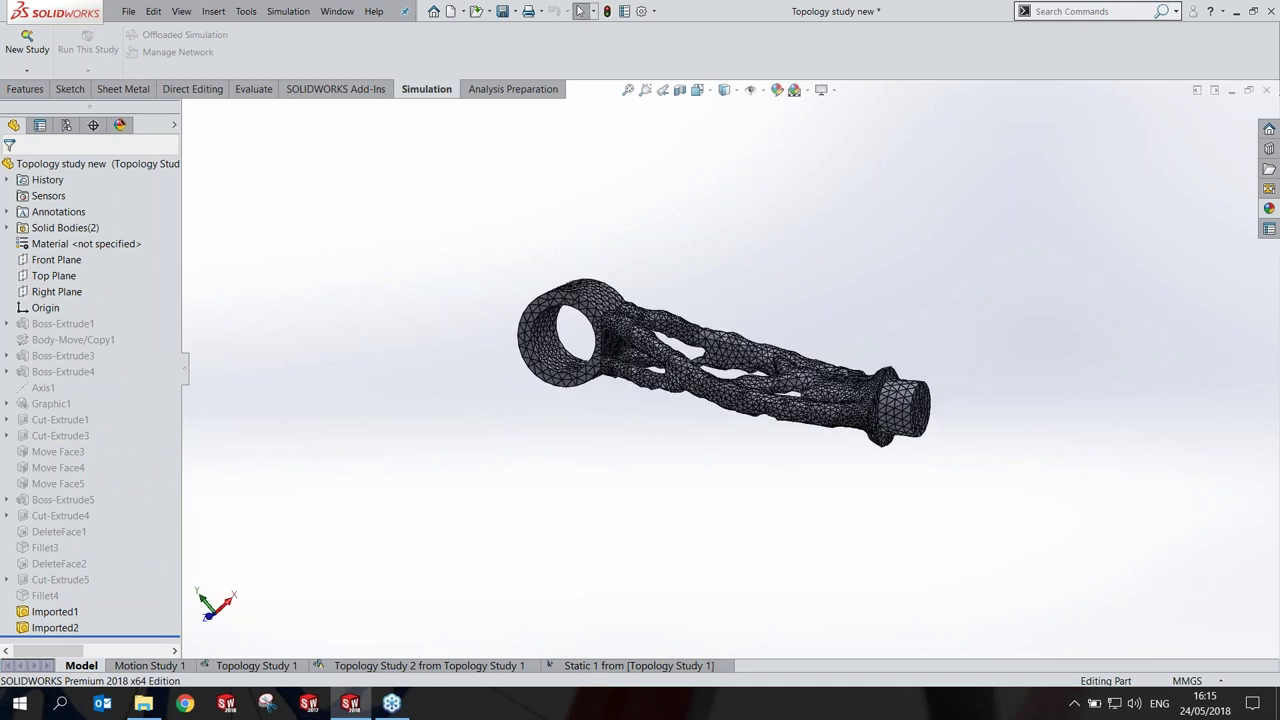
Step: Create Plane1 through Vertex<1>, Point<1> and Vertex<2> on the mesh
{"action": "left_click", "coordinate": [25, 89]}
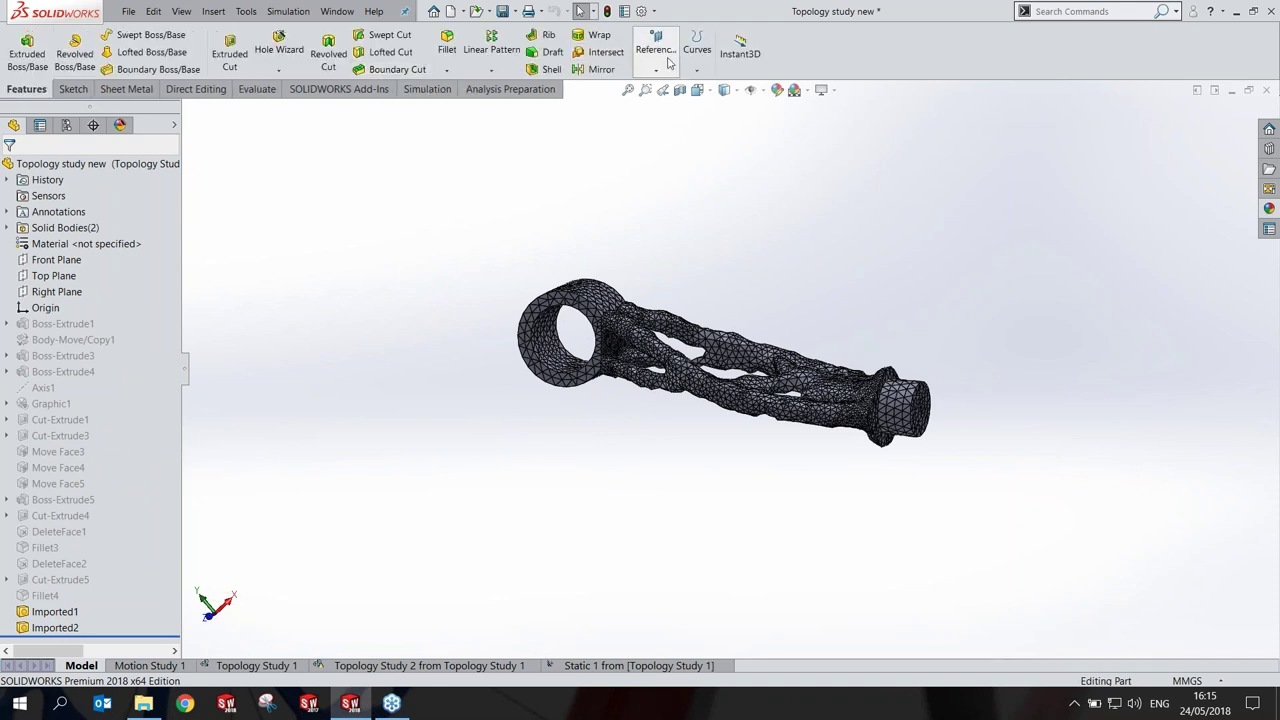
{"action": "left_click", "coordinate": [656, 70]}
{"action": "left_click", "coordinate": [667, 88]}
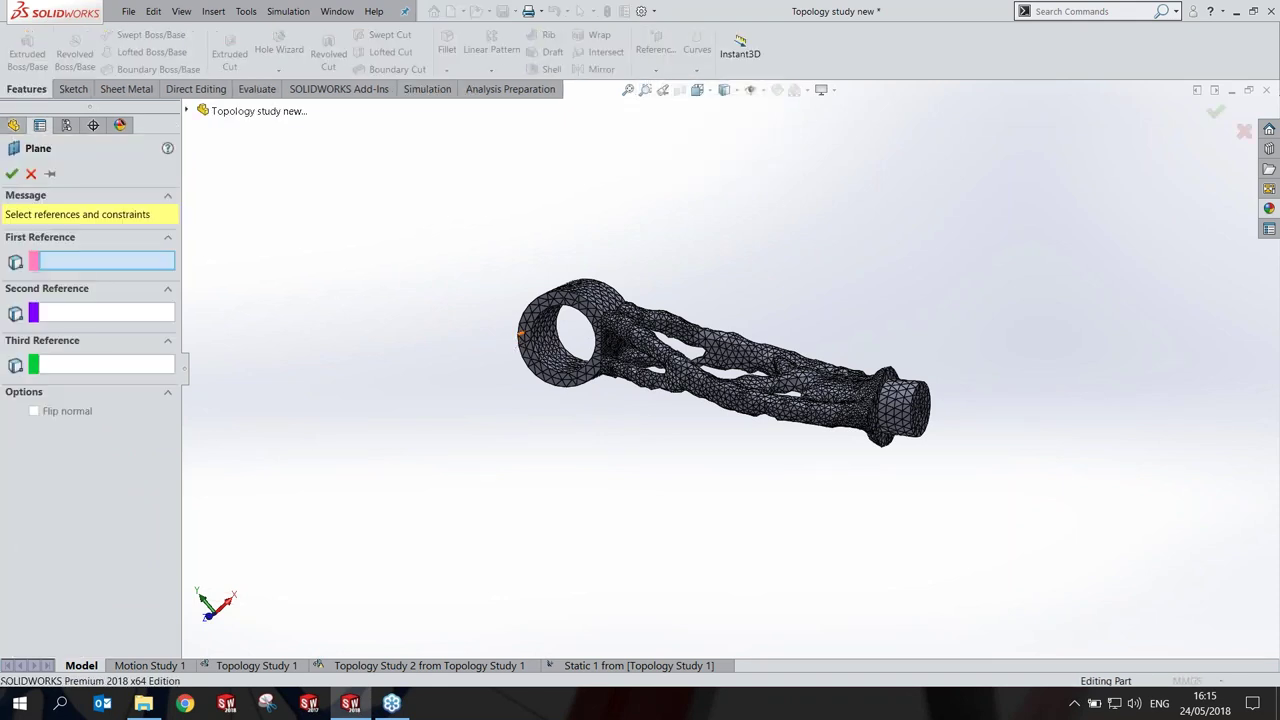
{"action": "left_click", "coordinate": [521, 334]}
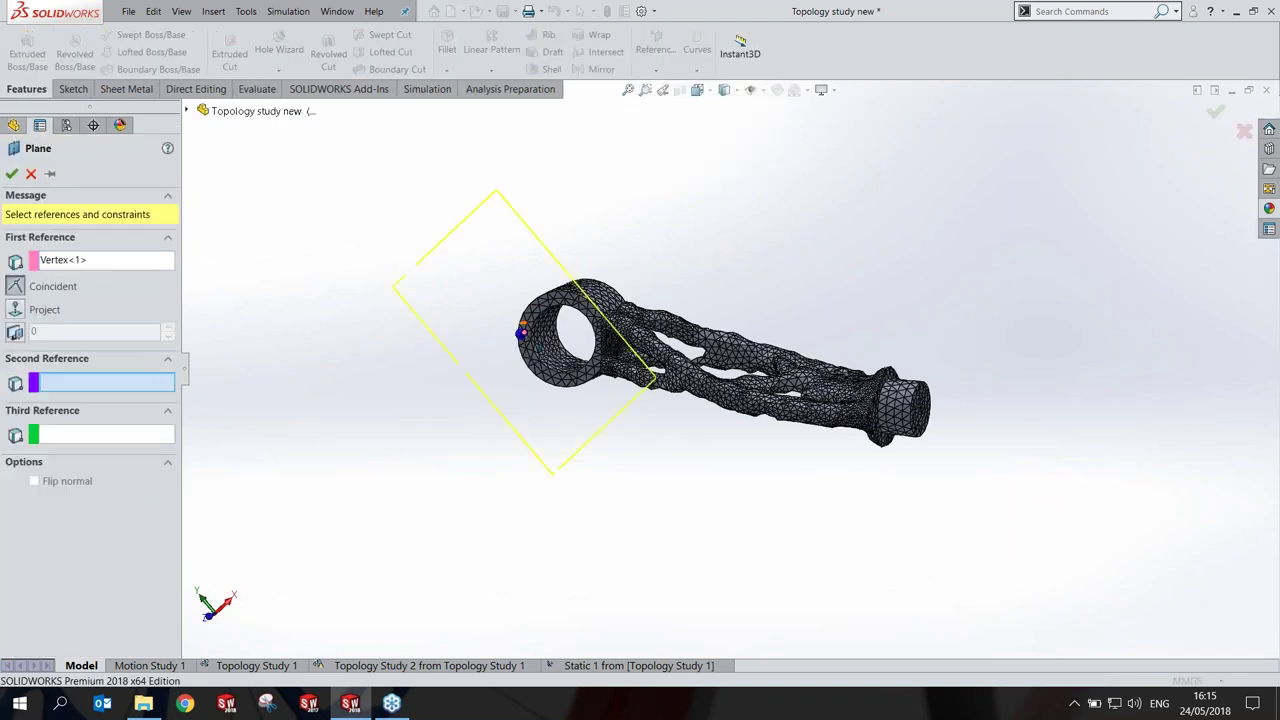
{"action": "left_click", "coordinate": [557, 325]}
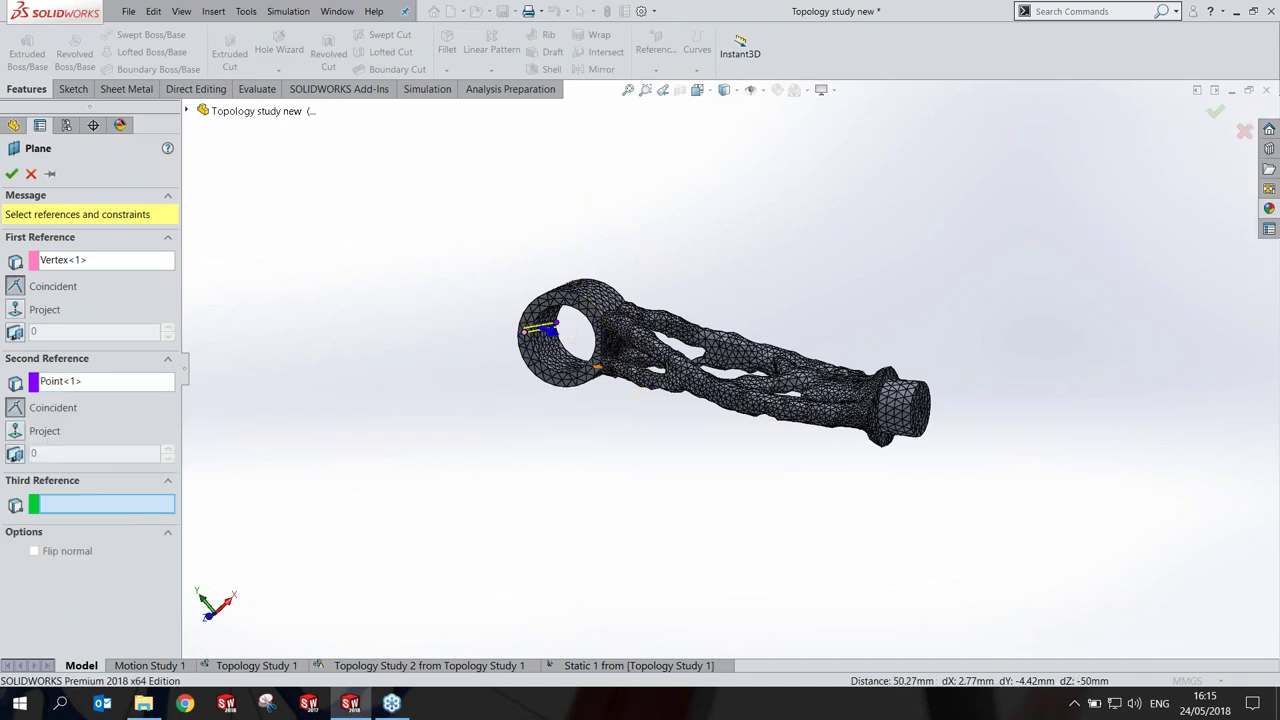
{"action": "left_click", "coordinate": [871, 428]}
{"action": "mouse_move", "coordinate": [824, 442]}
{"action": "middle_mouse_down"}
{"action": "mouse_move", "coordinate": [771, 400]}
{"action": "mouse_move", "coordinate": [748, 488]}
{"action": "middle_mouse_up"}
{"action": "left_click", "coordinate": [11, 174]}
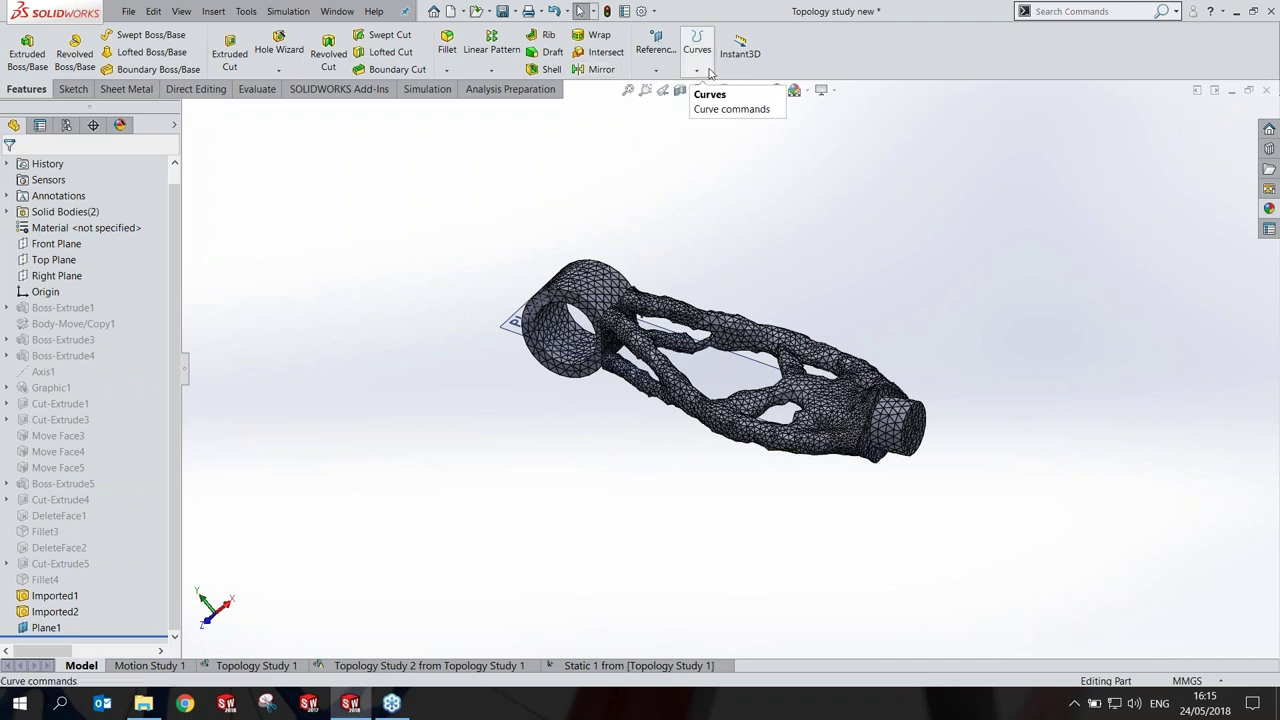
Step: Enable the Surfaces tool set in the CommandManager
{"action": "left_click", "coordinate": [1064, 11]}
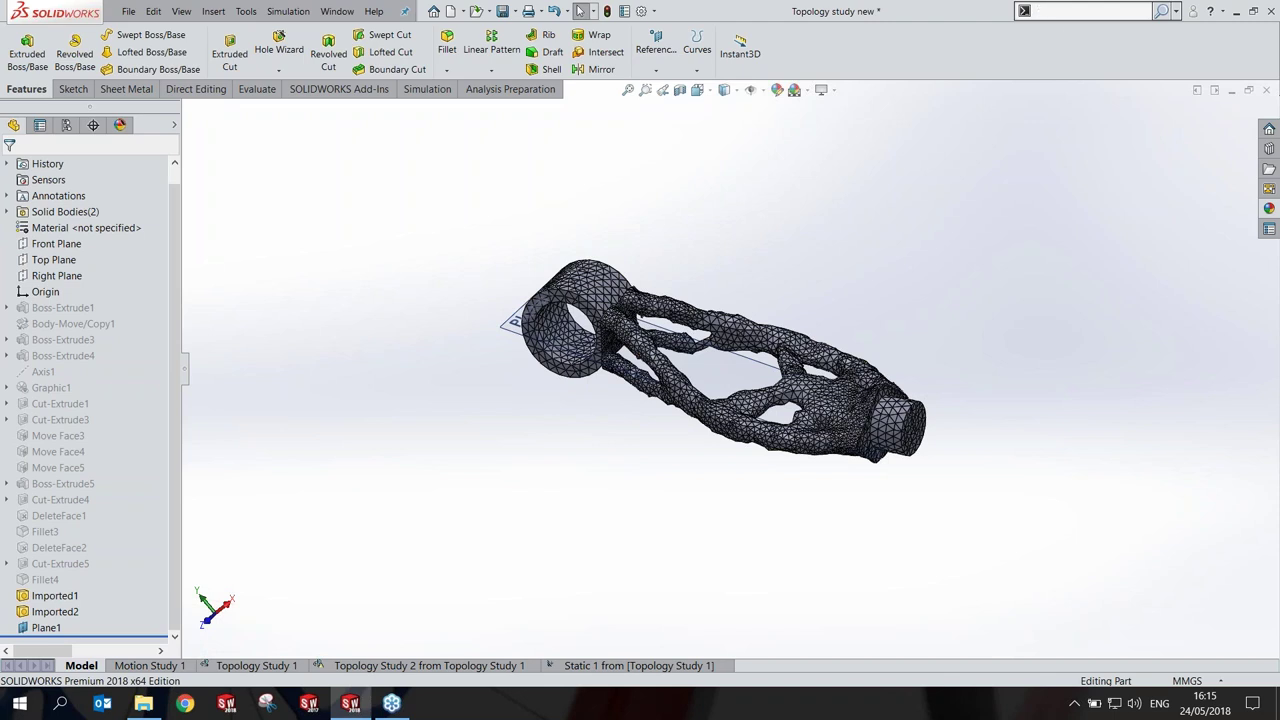
{"action": "type", "text": "inter"}
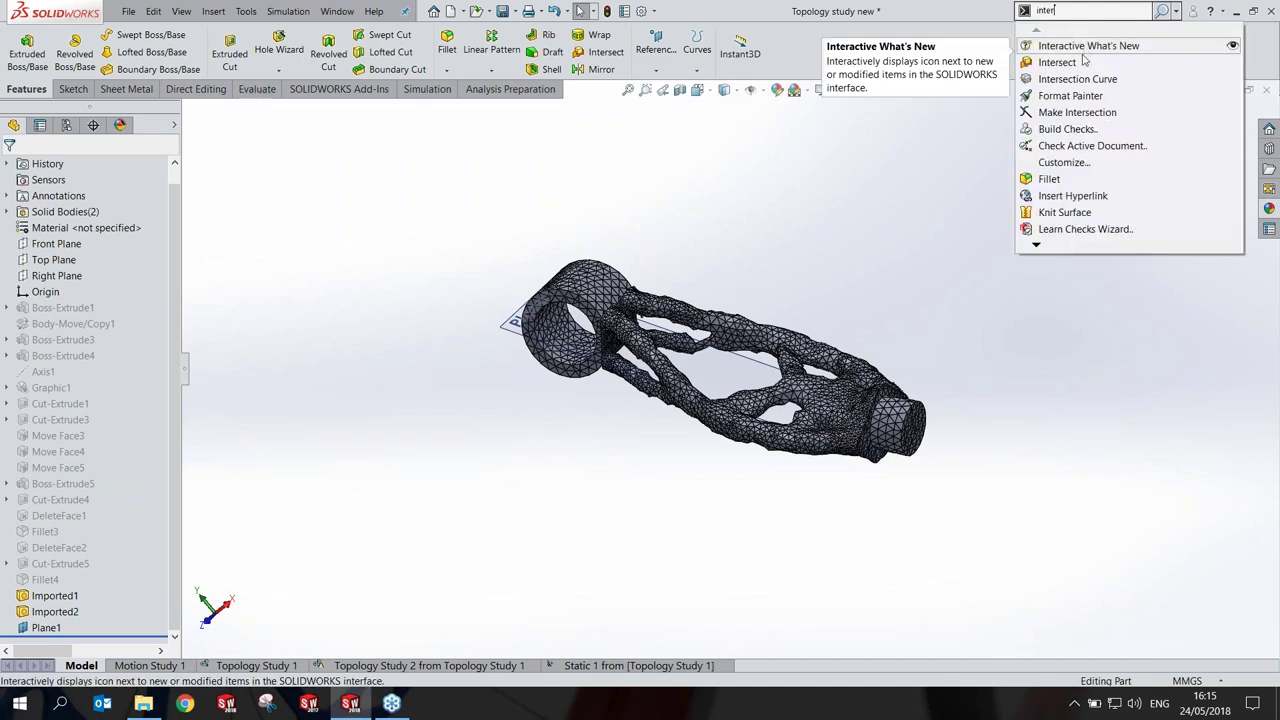
{"action": "left_click", "coordinate": [763, 224]}
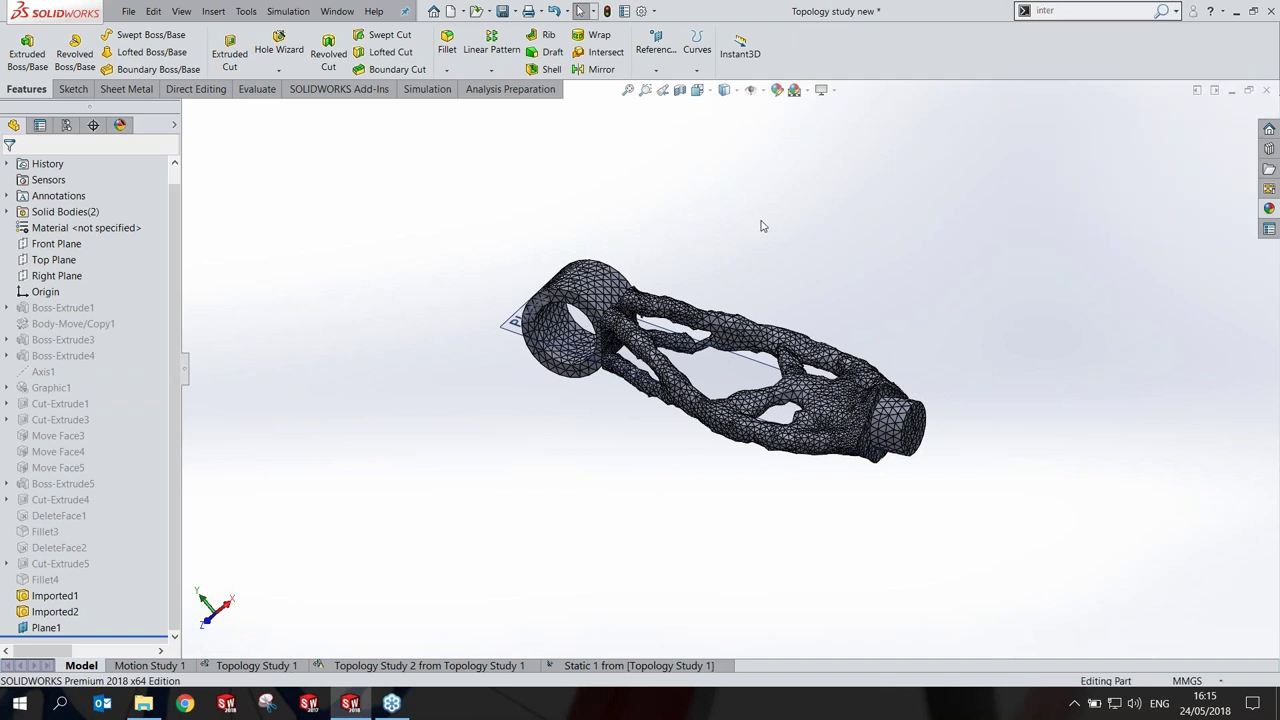
{"action": "left_click", "coordinate": [660, 71]}
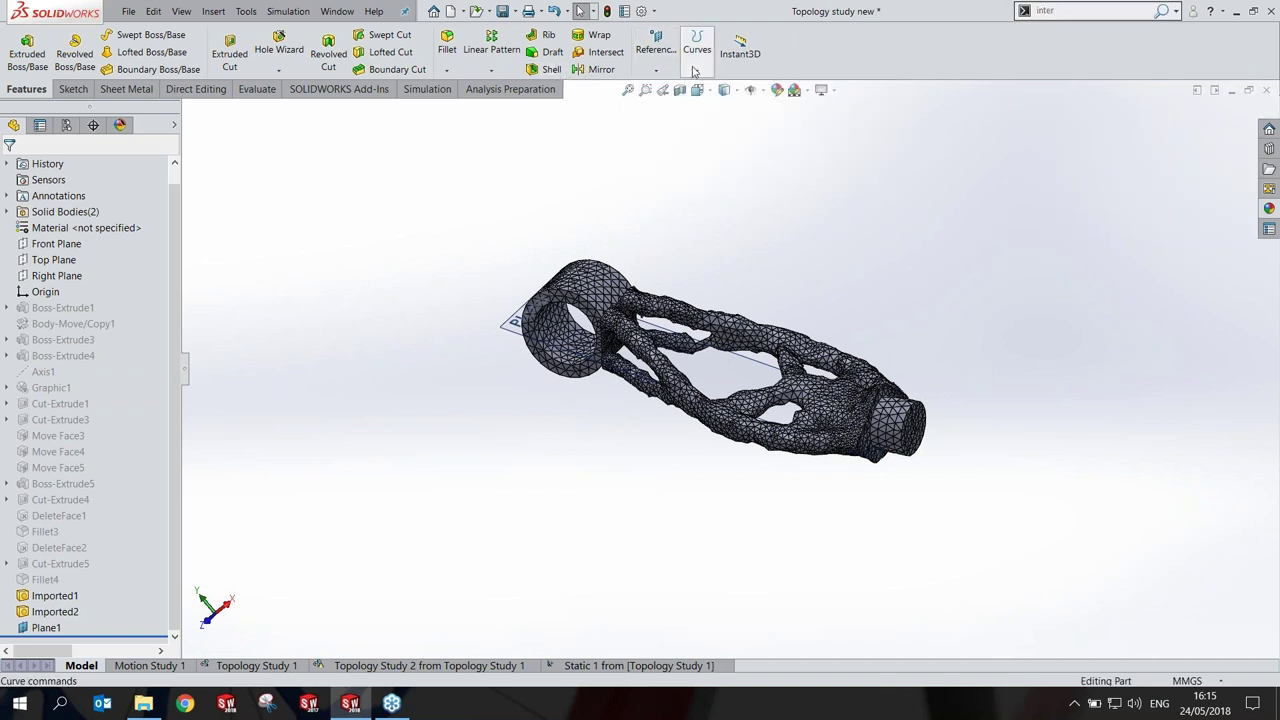
{"action": "right_click", "coordinate": [132, 89]}
{"action": "left_click", "coordinate": [172, 135]}
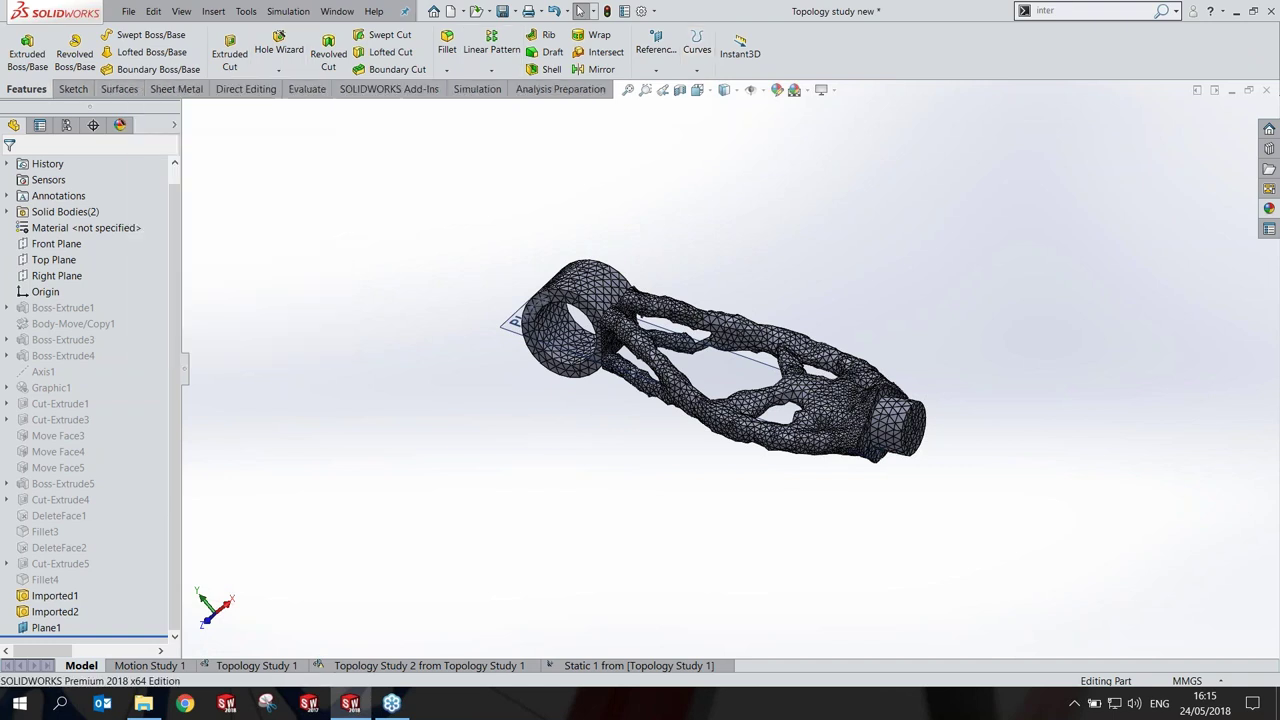
{"action": "left_click", "coordinate": [117, 89]}
Step: Cut all bodies with Plane1 and keep every resulting body
{"action": "left_click", "coordinate": [665, 72]}
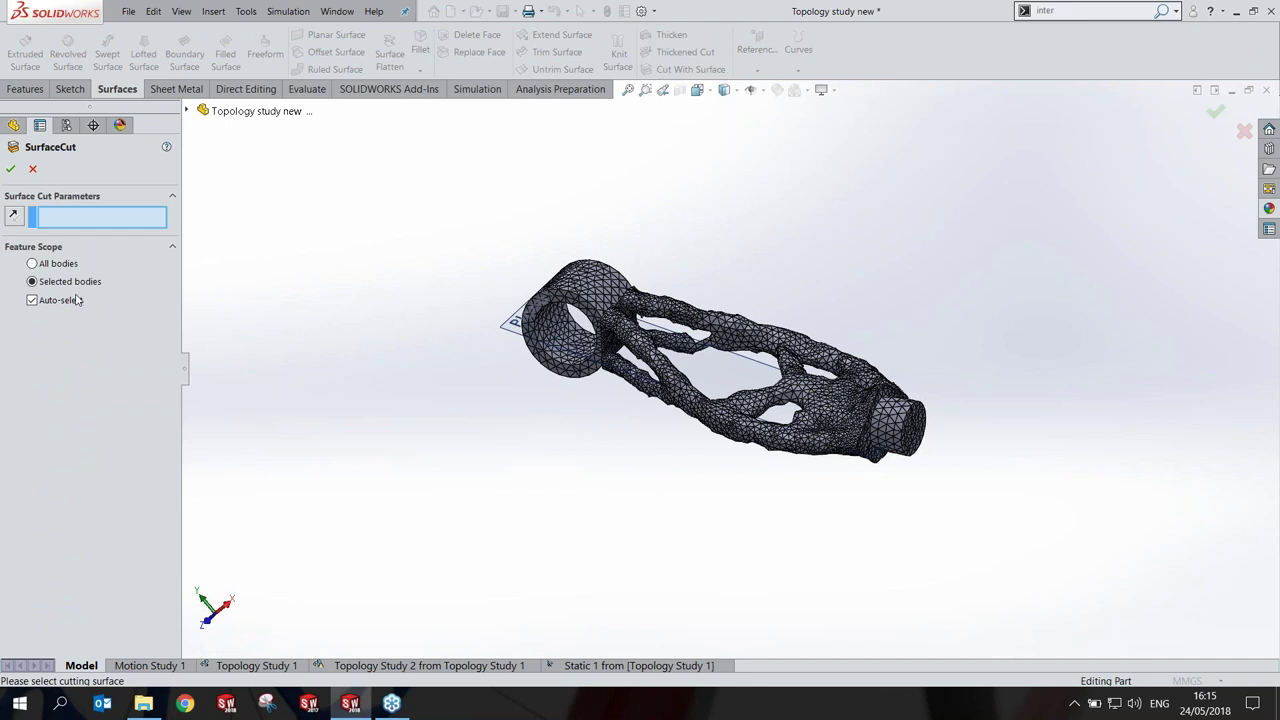
{"action": "left_click", "coordinate": [512, 325]}
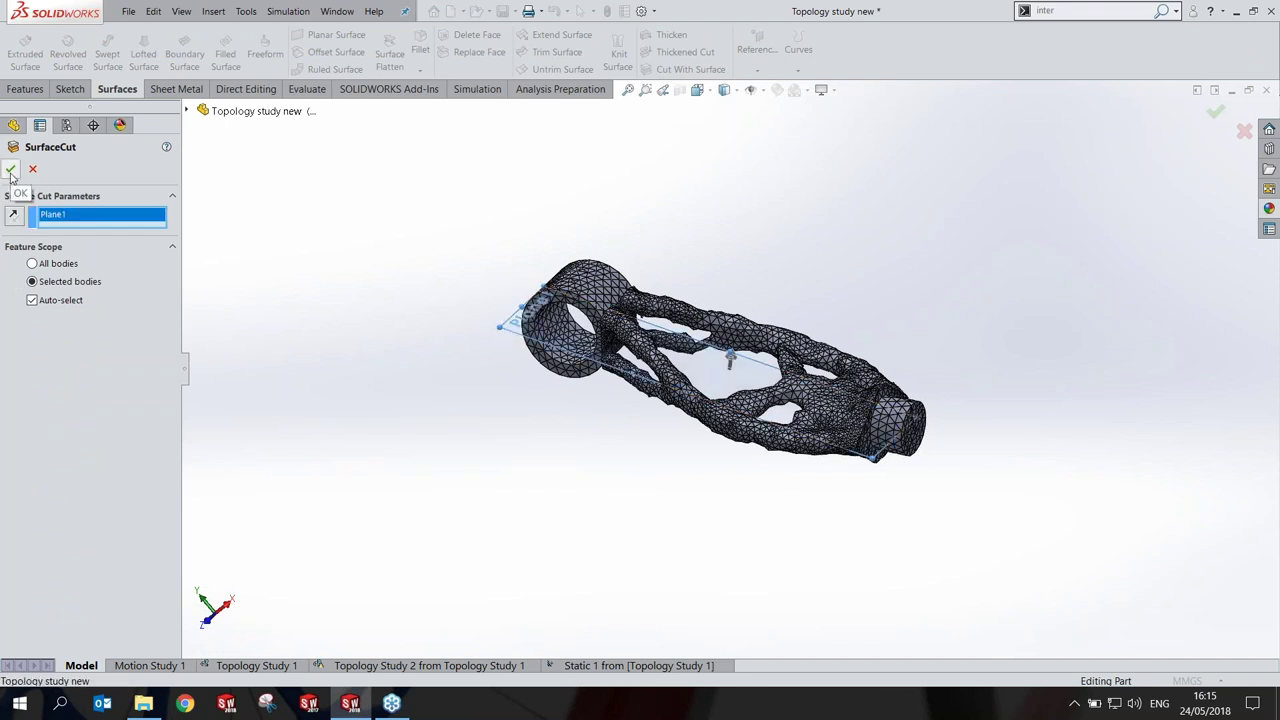
{"action": "left_click", "coordinate": [31, 263]}
{"action": "left_click", "coordinate": [11, 169]}
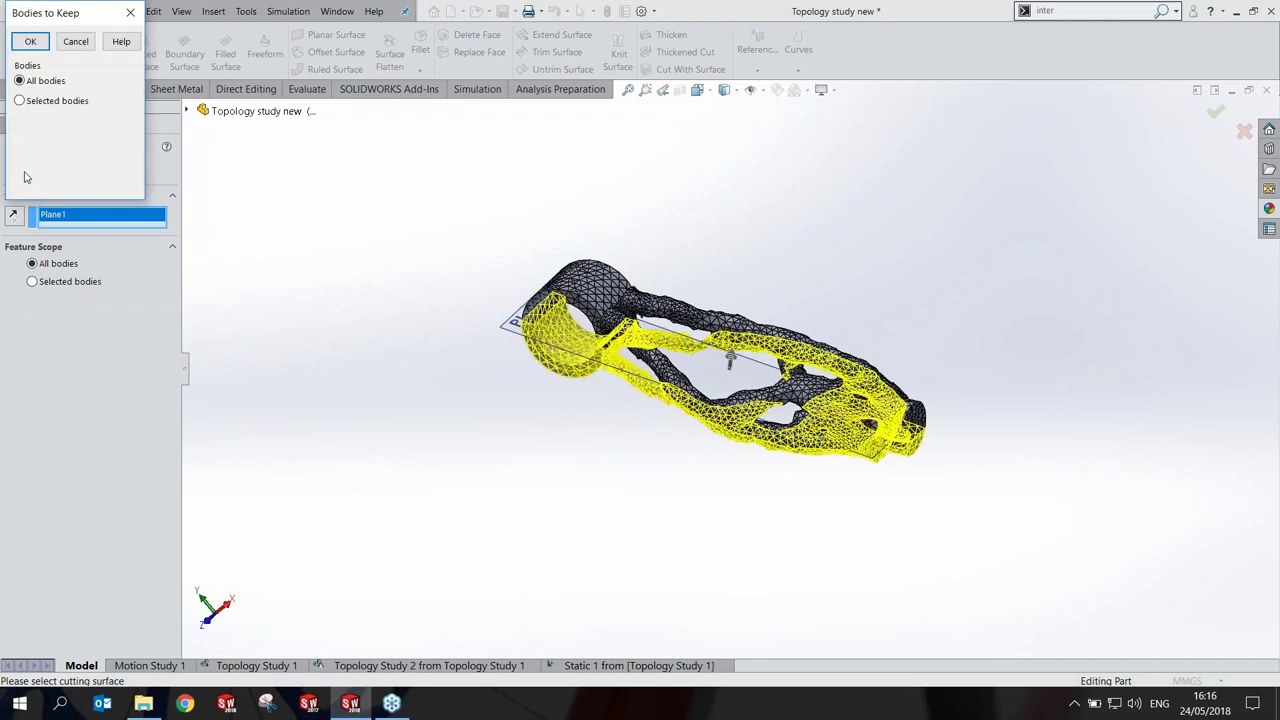
{"action": "left_click", "coordinate": [30, 41]}
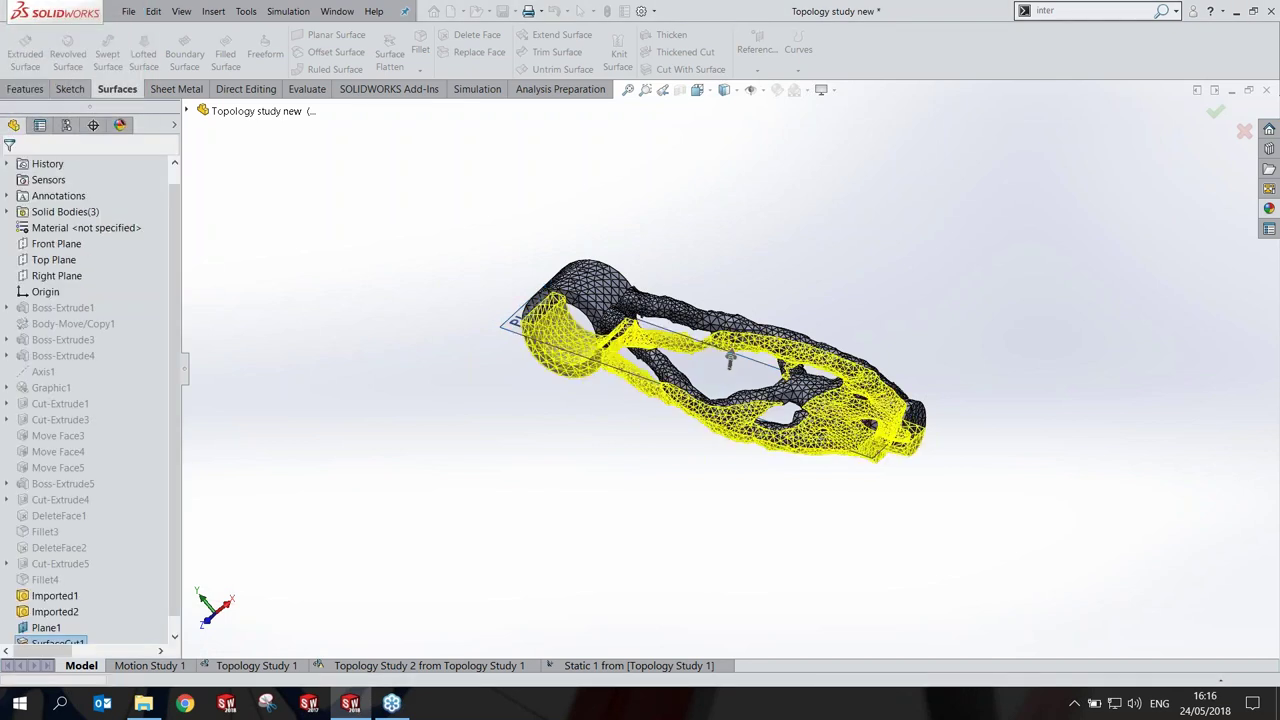
{"action": "mouse_move", "coordinate": [518, 338]}
{"action": "middle_mouse_down"}
{"action": "mouse_move", "coordinate": [805, 455]}
{"action": "mouse_move", "coordinate": [791, 447]}
{"action": "middle_mouse_up"}
Step: Start a sketch on the cut section face, viewed normal to it and zoomed in
{"action": "left_click", "coordinate": [805, 455]}
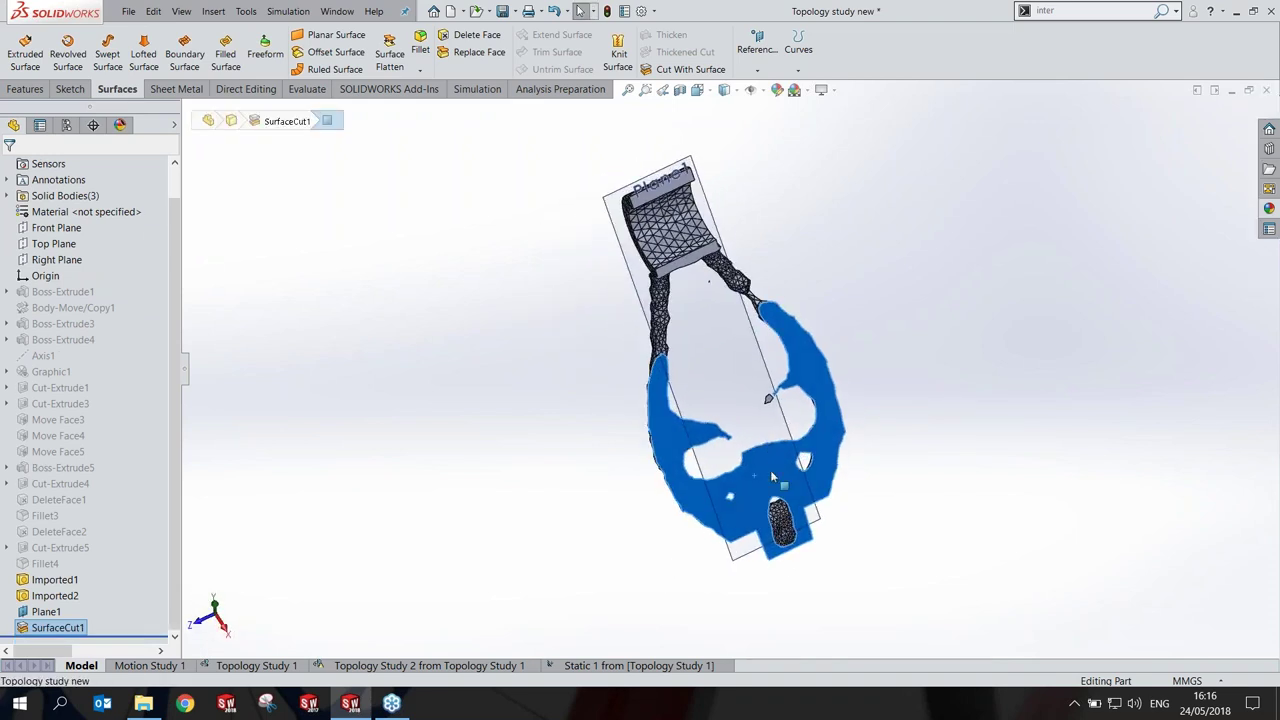
{"action": "left_click", "coordinate": [829, 431]}
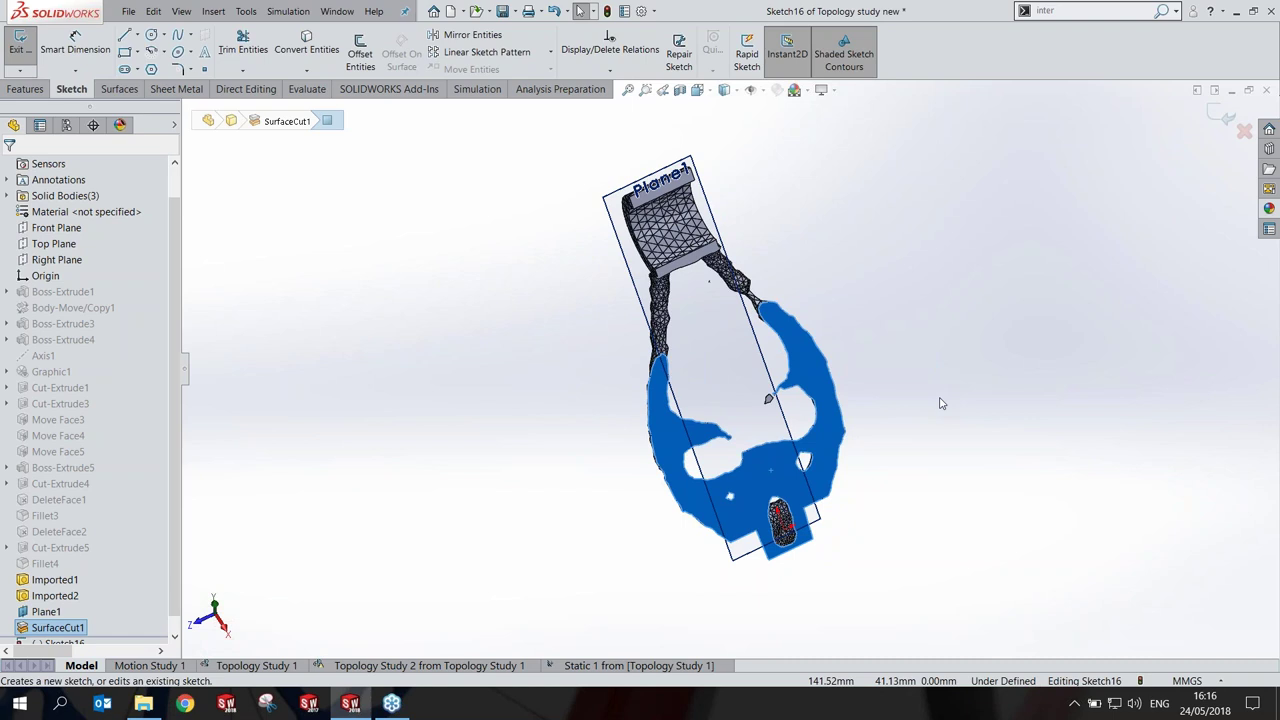
{"action": "key", "text": "ctrl+8"}
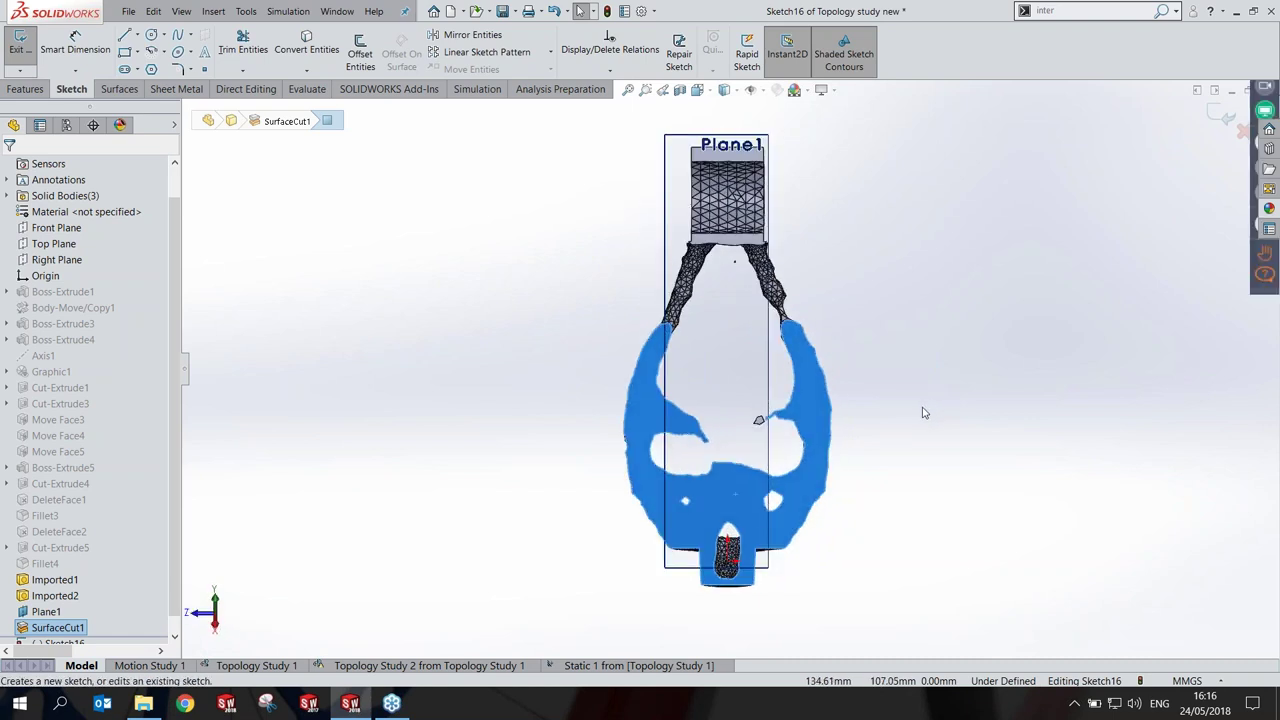
{"action": "scroll", "coordinate": [924, 413], "scroll_direction": "down", "scroll_amount": 3}
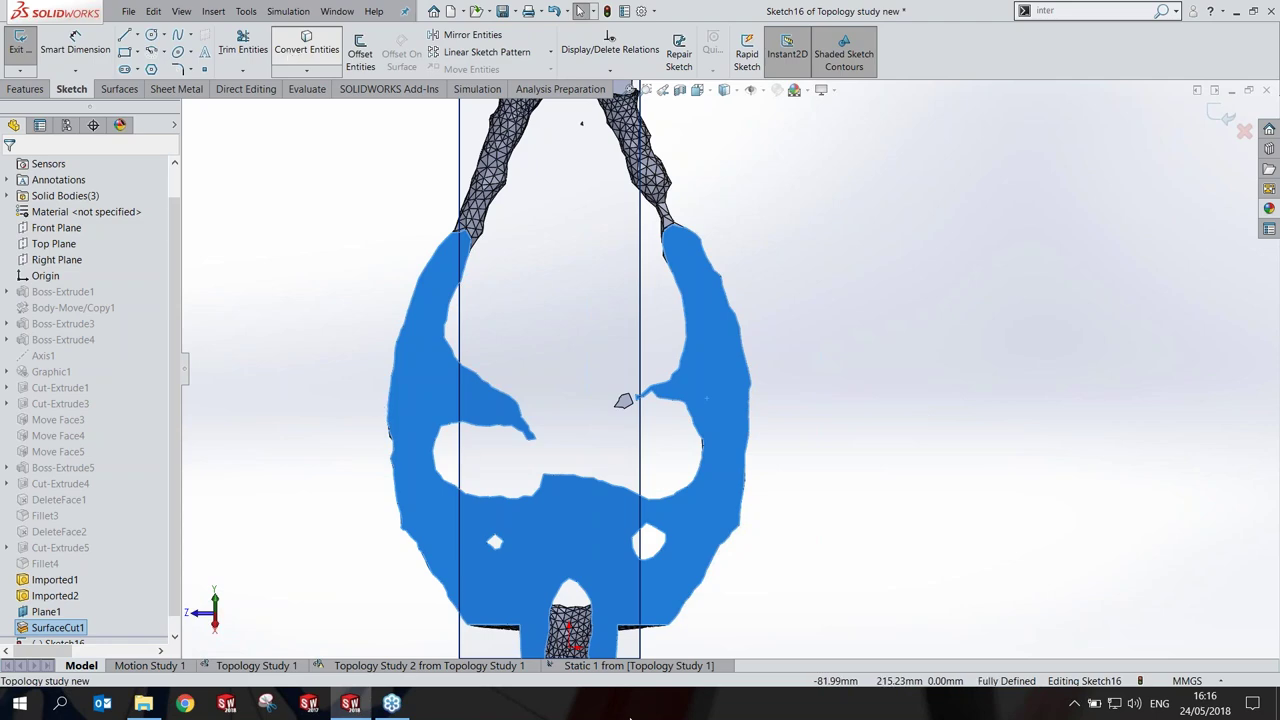
{"action": "right_click", "coordinate": [652, 706]}
{"action": "left_click", "coordinate": [710, 621]}
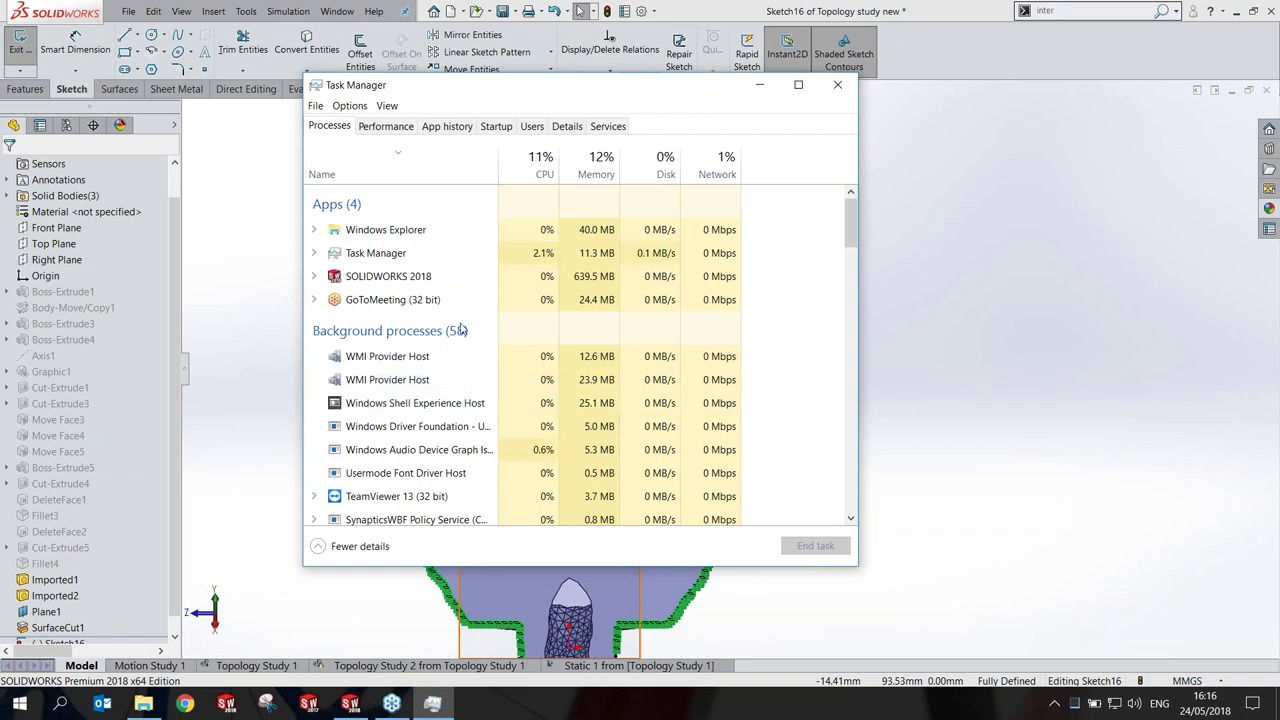
{"action": "left_click", "coordinate": [392, 132]}
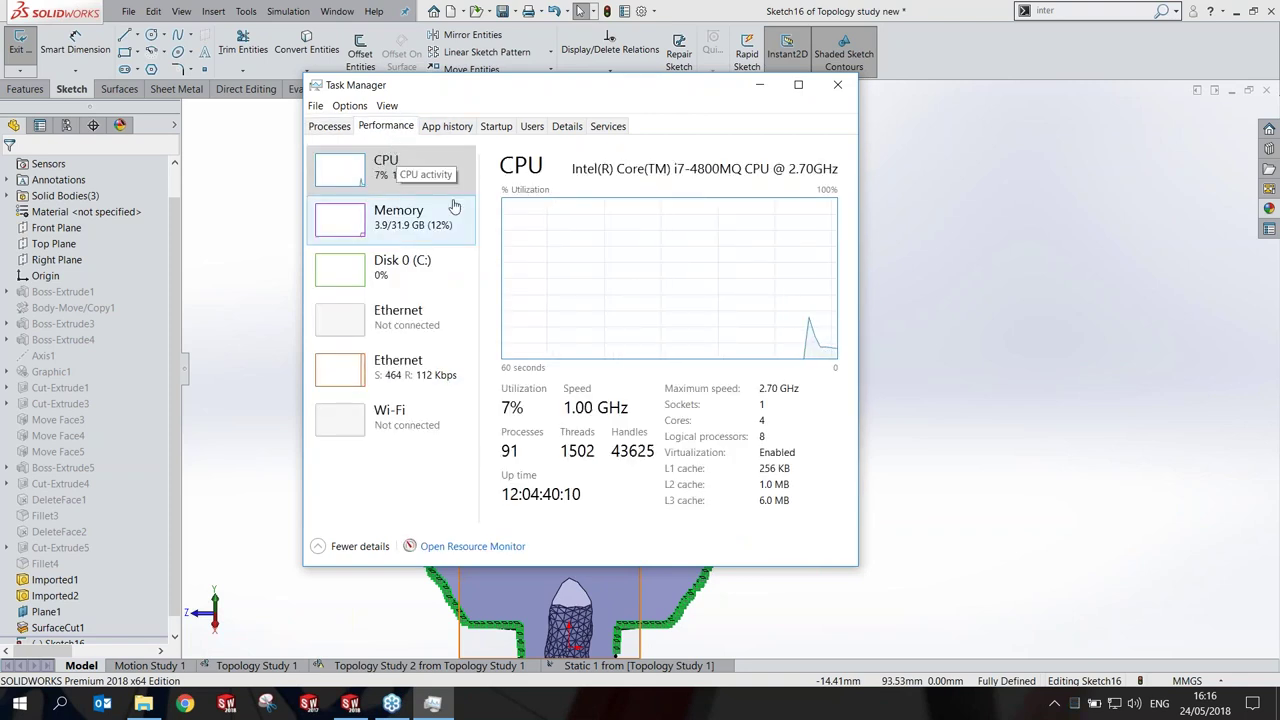
{"action": "left_click", "coordinate": [834, 84]}
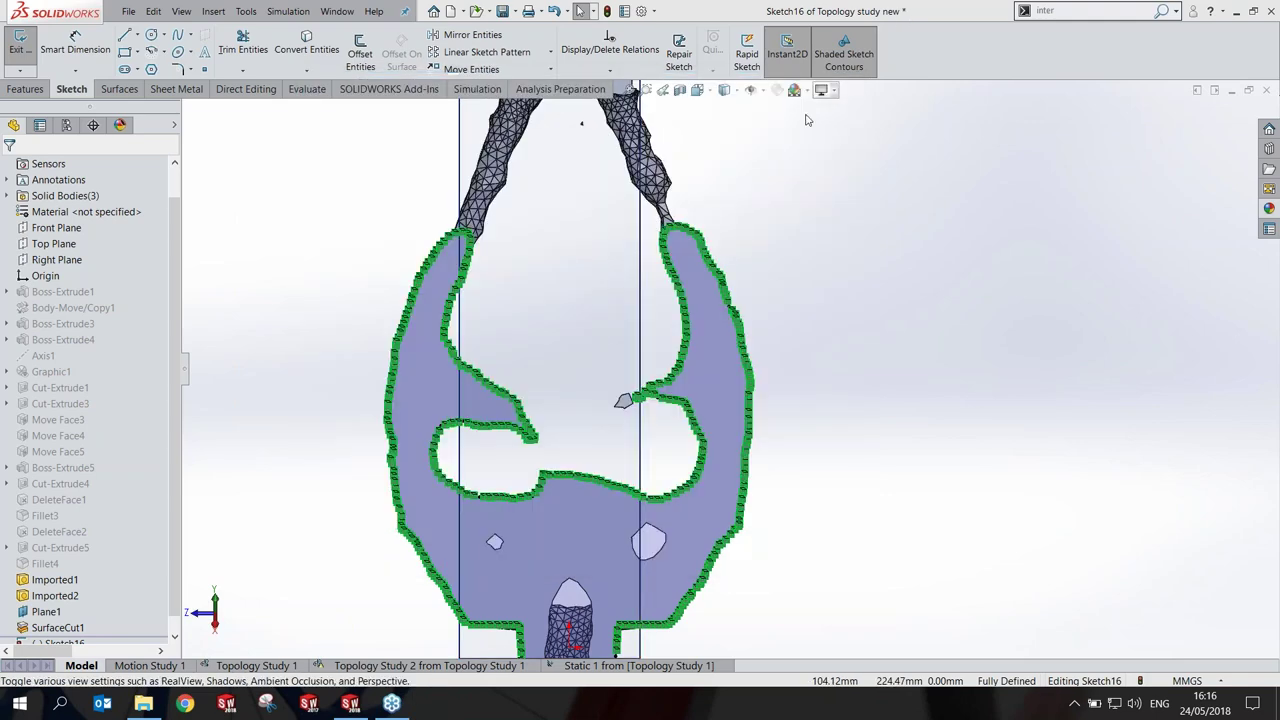
{"action": "scroll", "coordinate": [687, 492], "scroll_direction": "down", "scroll_amount": 5}
{"action": "scroll", "coordinate": [687, 492], "scroll_direction": "down", "scroll_amount": 1}
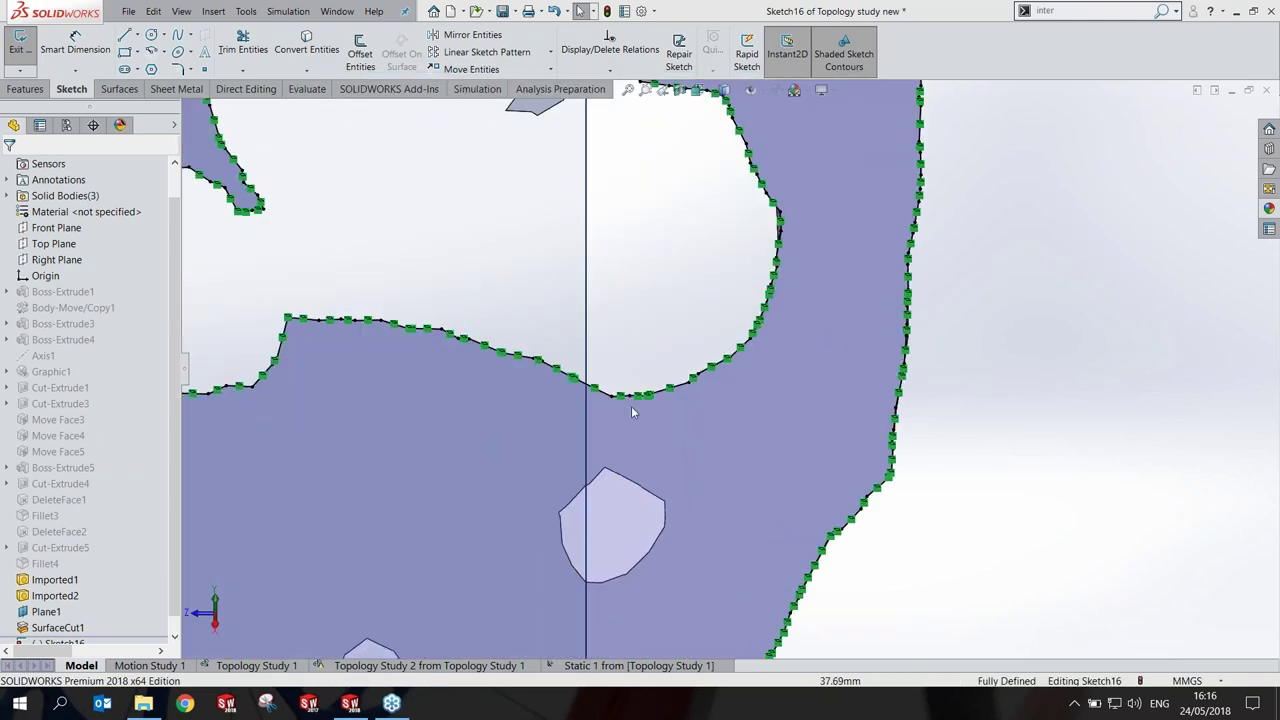
{"action": "scroll", "coordinate": [740, 433], "scroll_direction": "up", "scroll_amount": 2}
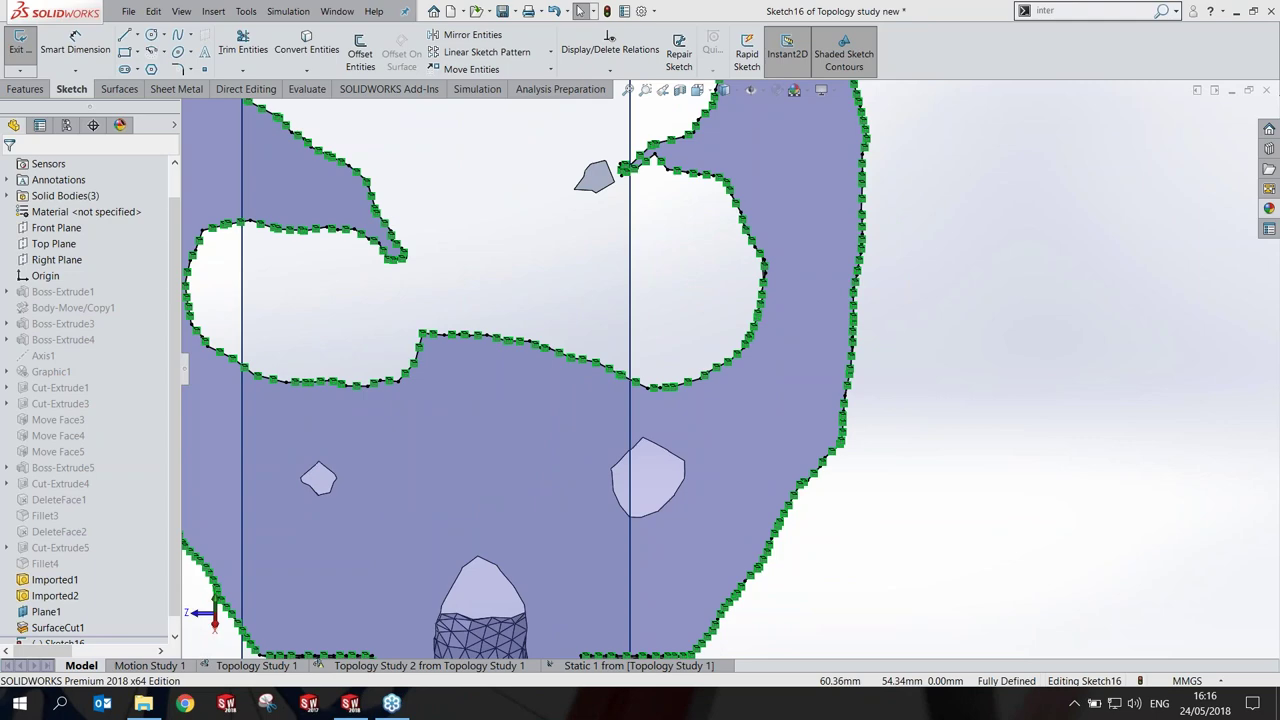
{"action": "scroll", "coordinate": [740, 433], "scroll_direction": "up", "scroll_amount": 1}
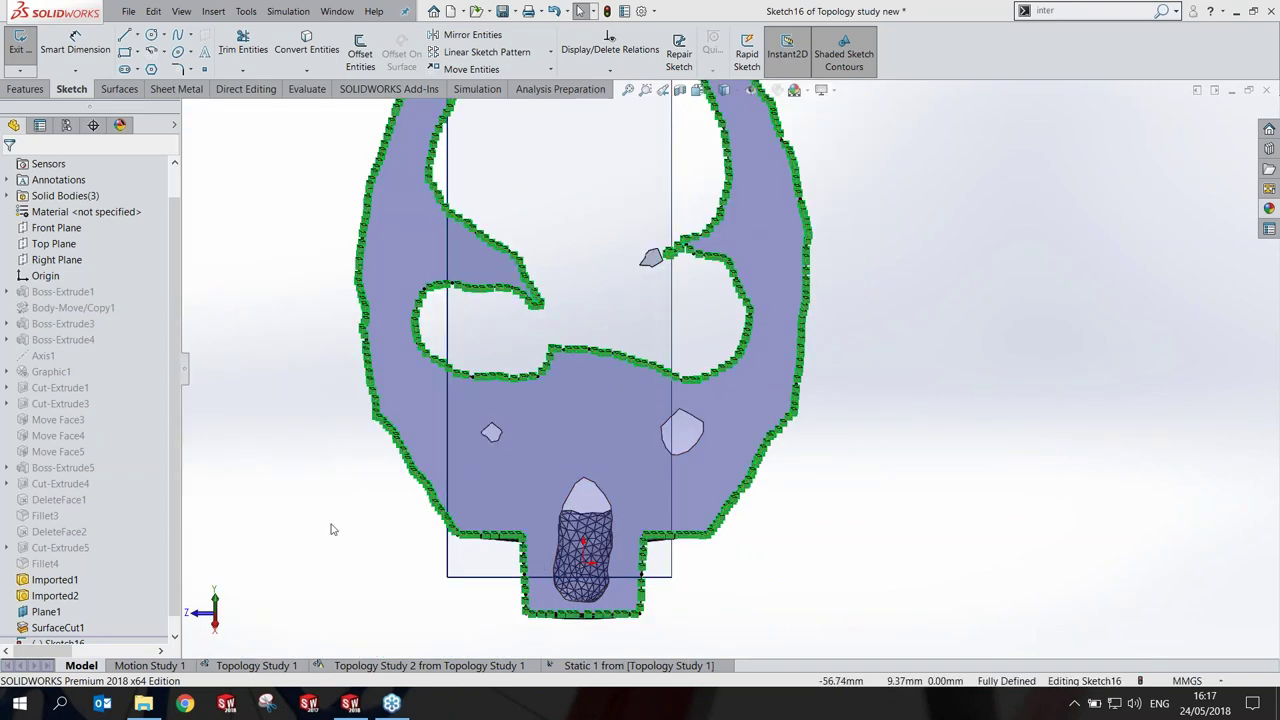
{"action": "middle_click_drag", "start_coordinate": [600, 400], "coordinate": [1210, 120]}
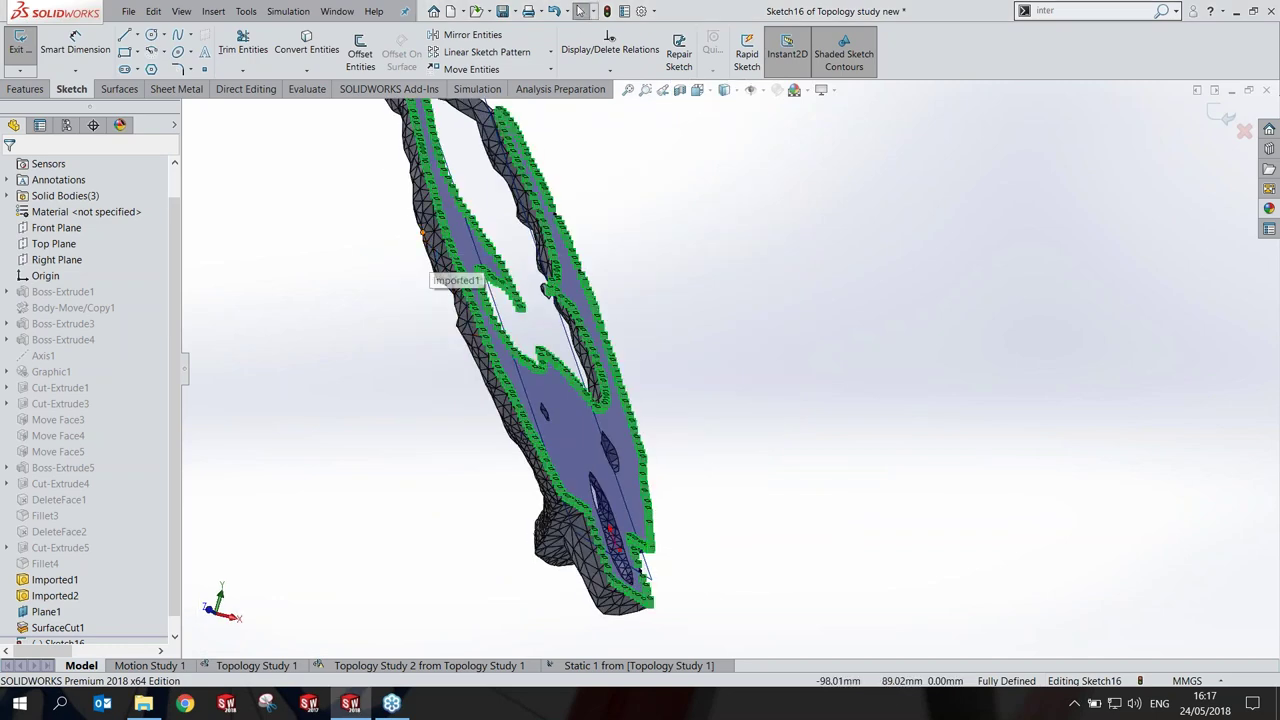
{"action": "mouse_move", "coordinate": [478, 284]}
{"action": "middle_mouse_down"}
{"action": "mouse_move", "coordinate": [491, 366]}
{"action": "mouse_move", "coordinate": [571, 263]}
{"action": "mouse_move", "coordinate": [762, 254]}
{"action": "middle_mouse_up"}
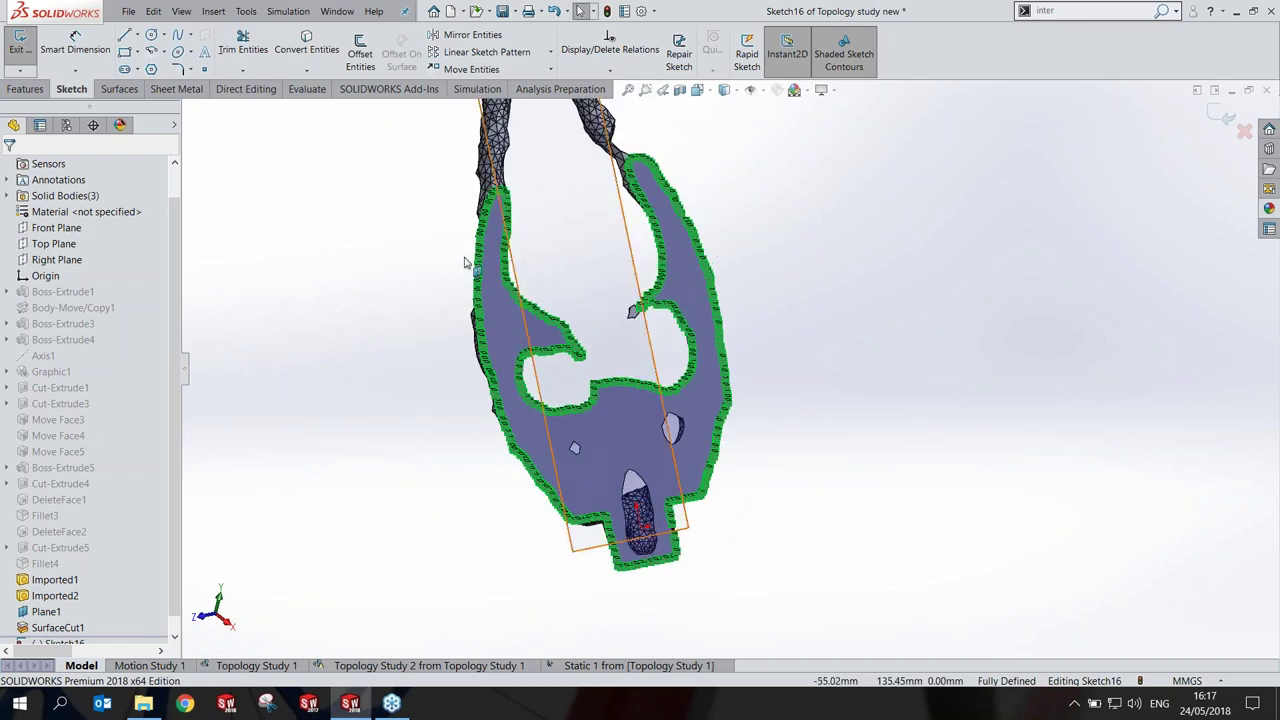
{"action": "scroll", "coordinate": [621, 331], "scroll_direction": "down", "scroll_amount": 3}
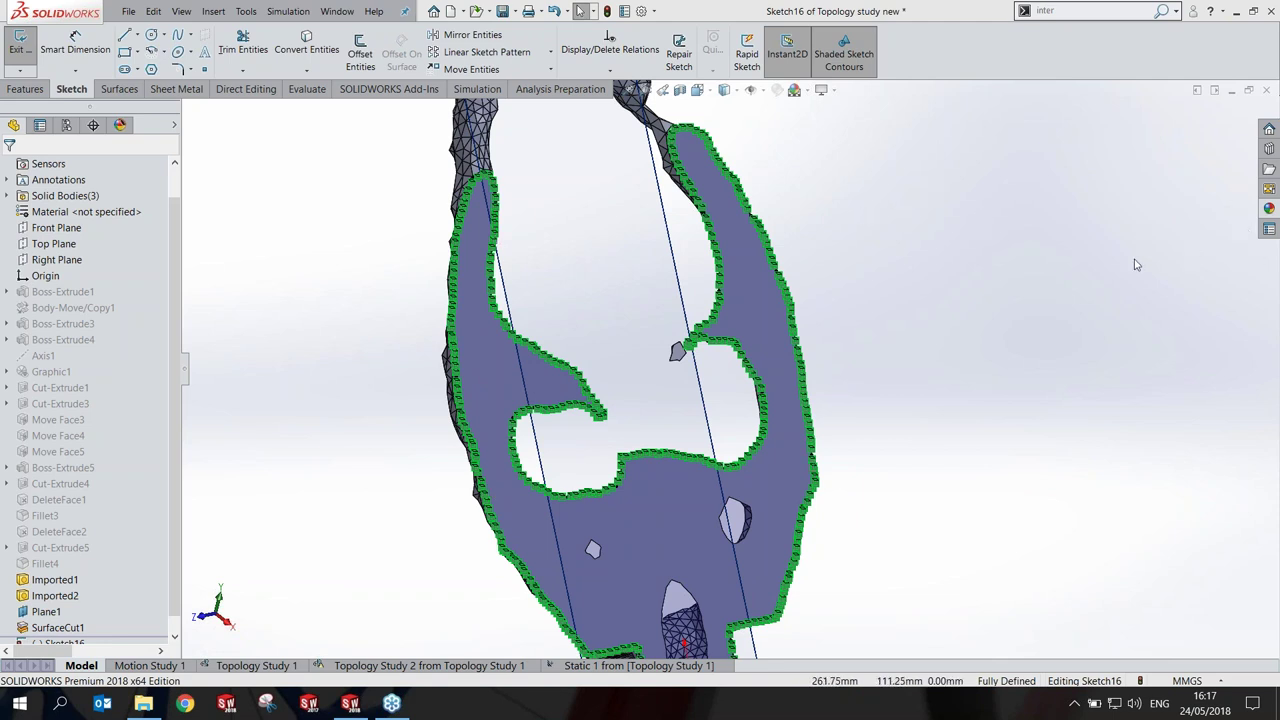
{"action": "scroll", "coordinate": [966, 327], "scroll_direction": "up", "scroll_amount": 3}
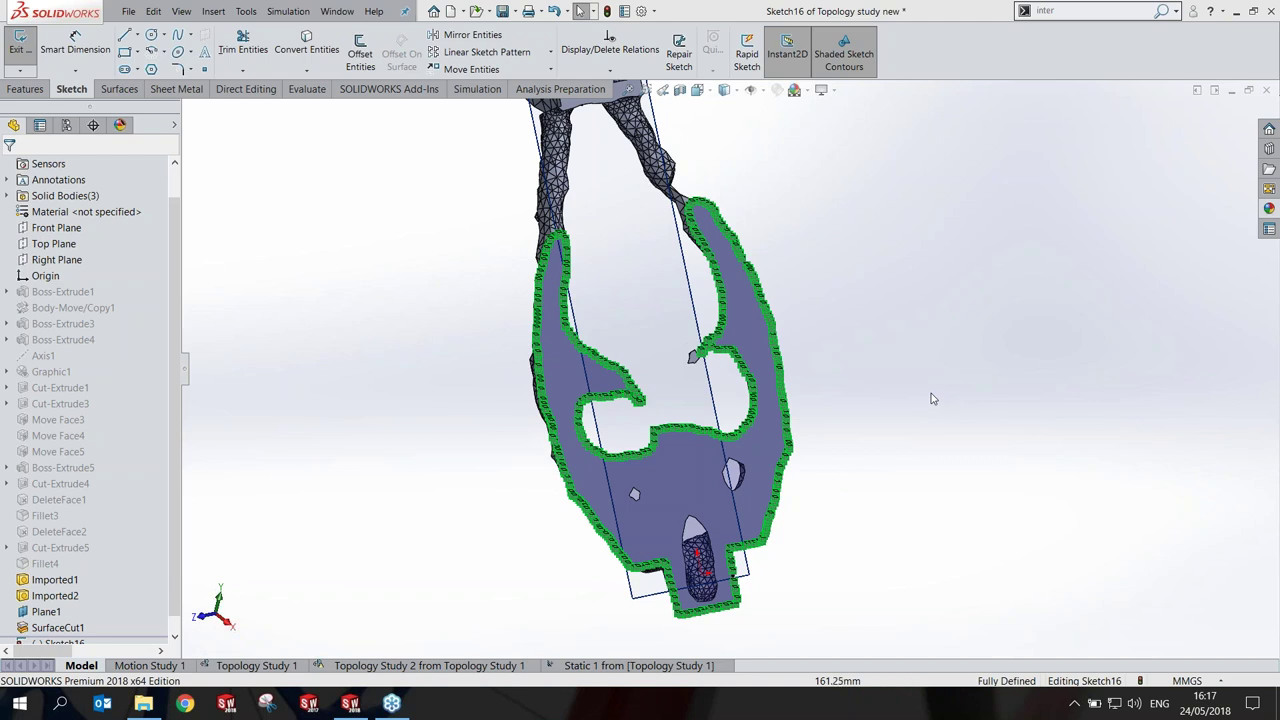
{"action": "mouse_move", "coordinate": [175, 420]}
{"action": "scroll", "coordinate": [178, 487], "scroll_direction": "down", "scroll_amount": 1}
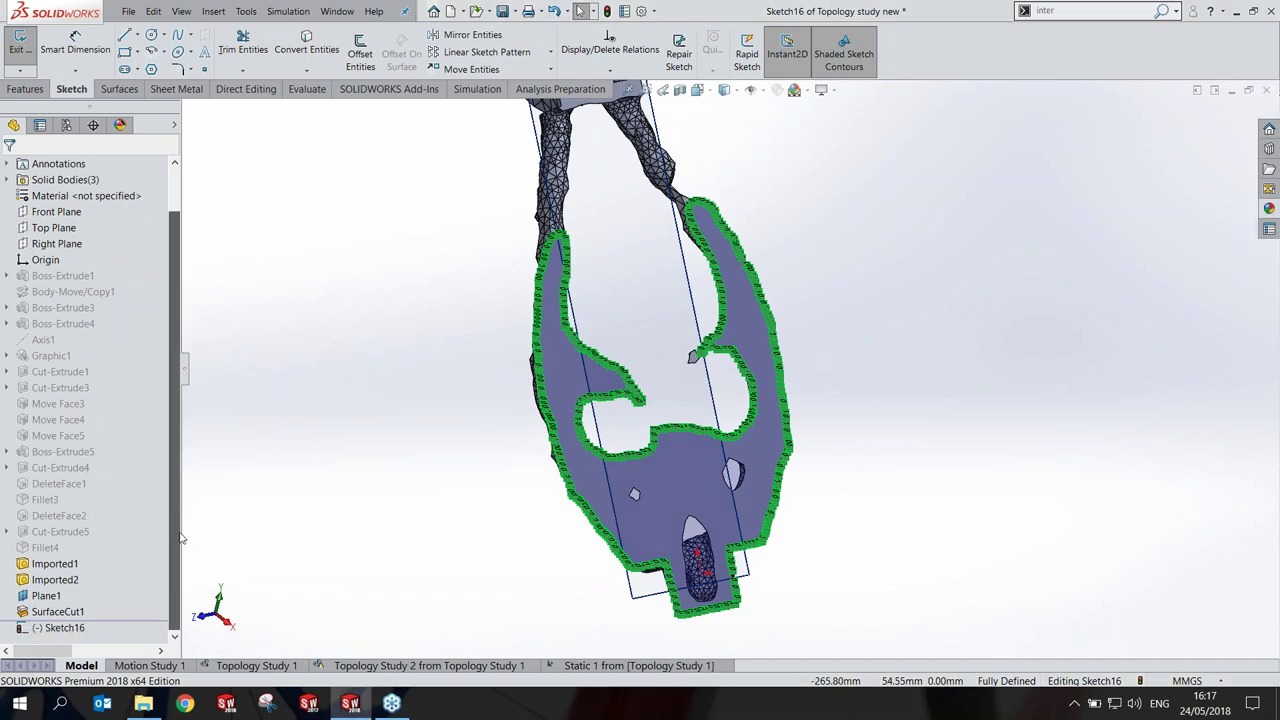